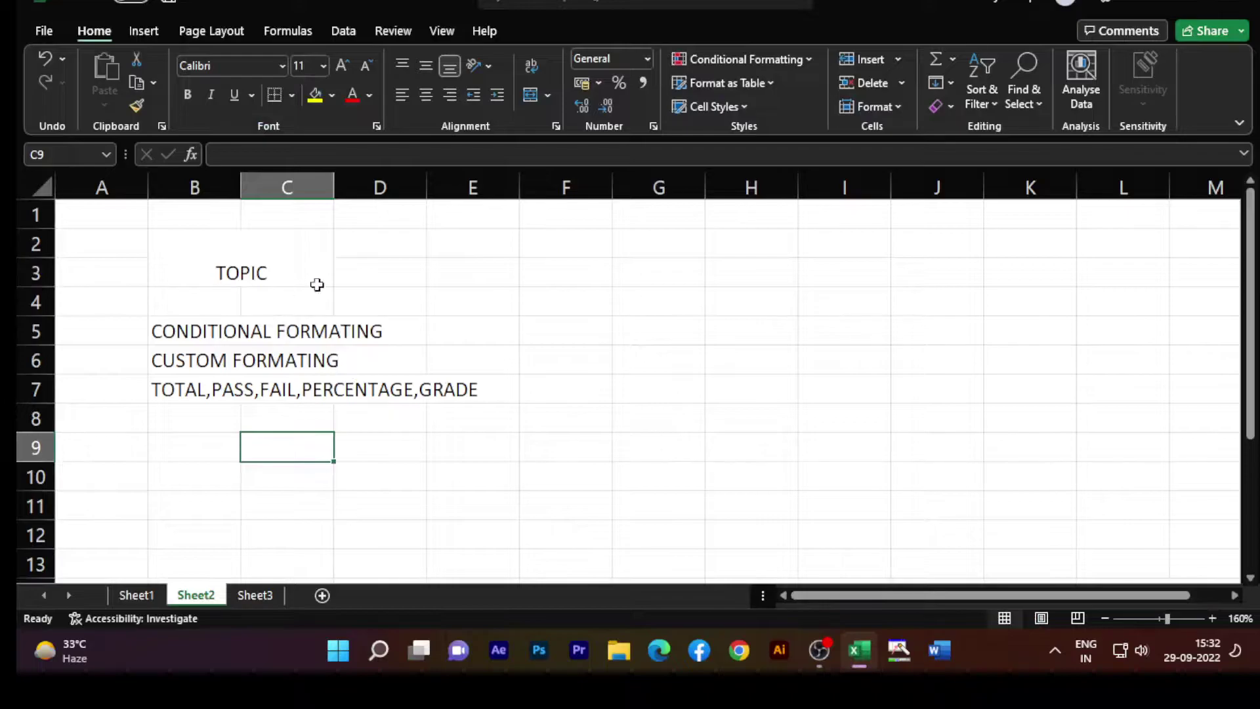
Review the topics listed on Sheet2, and examine the admission dates, student names and subject marks on Sheet1.
click(207, 326)
click(196, 363)
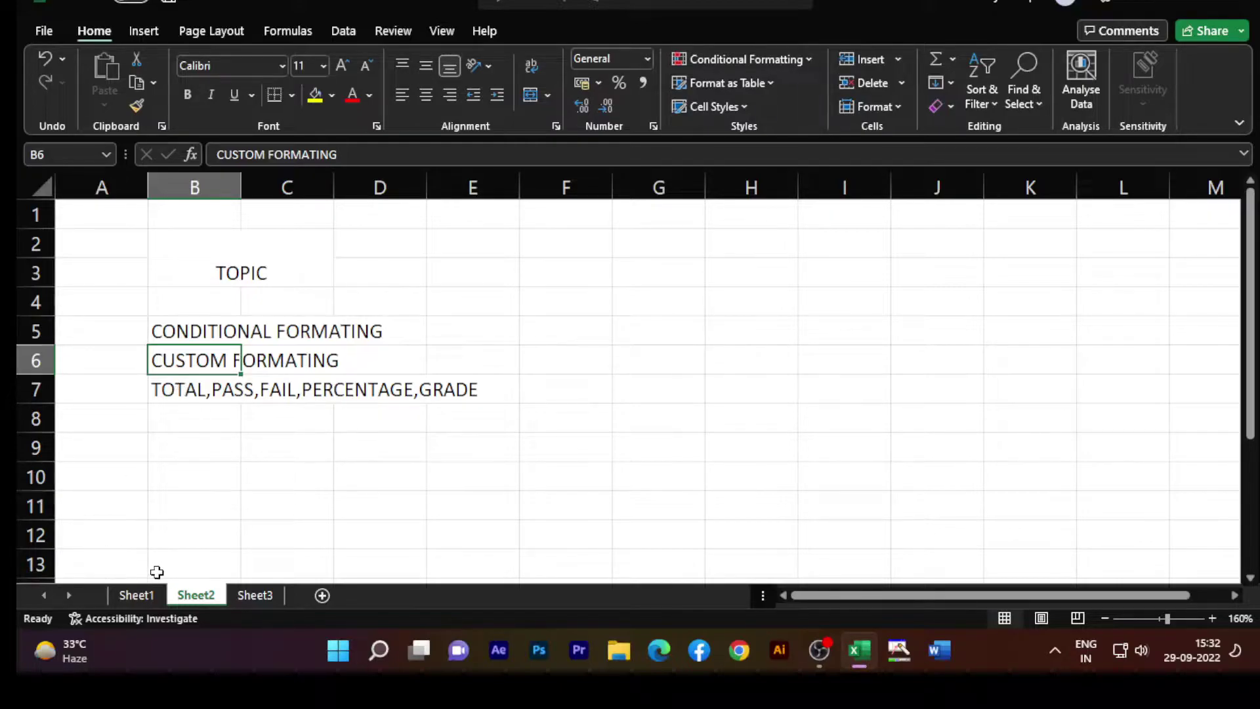
click(136, 595)
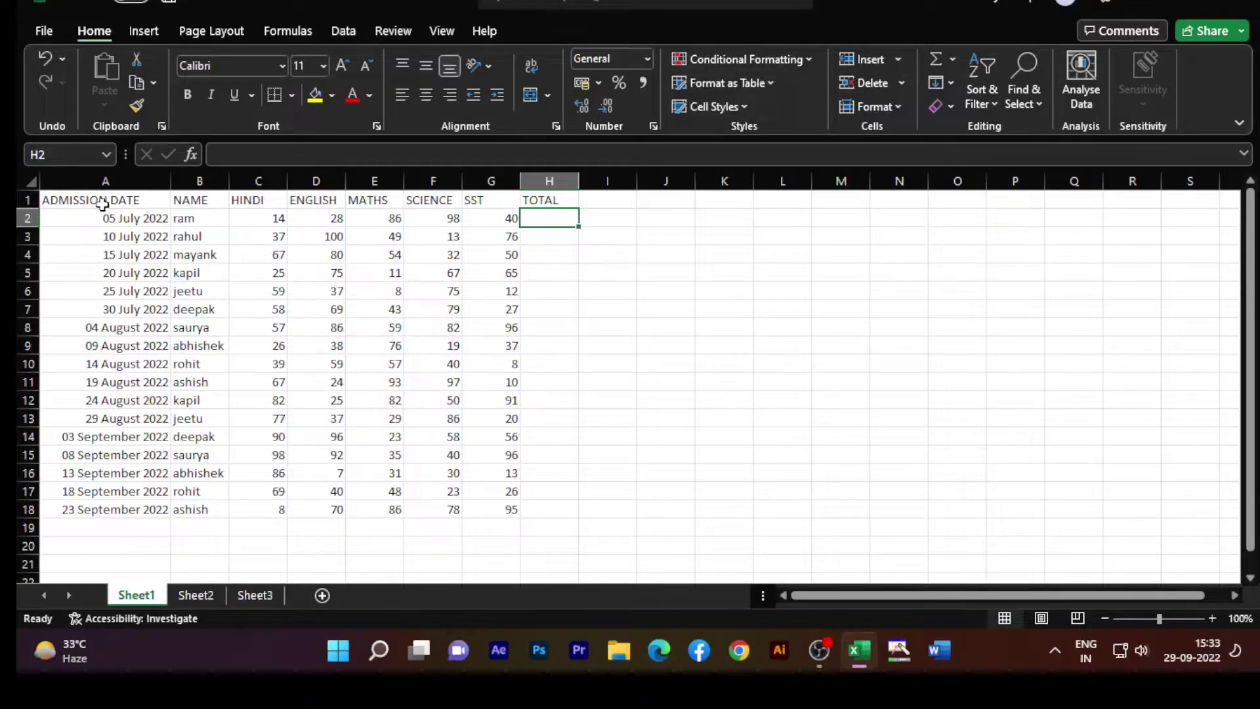
drag(107, 222, 65, 493)
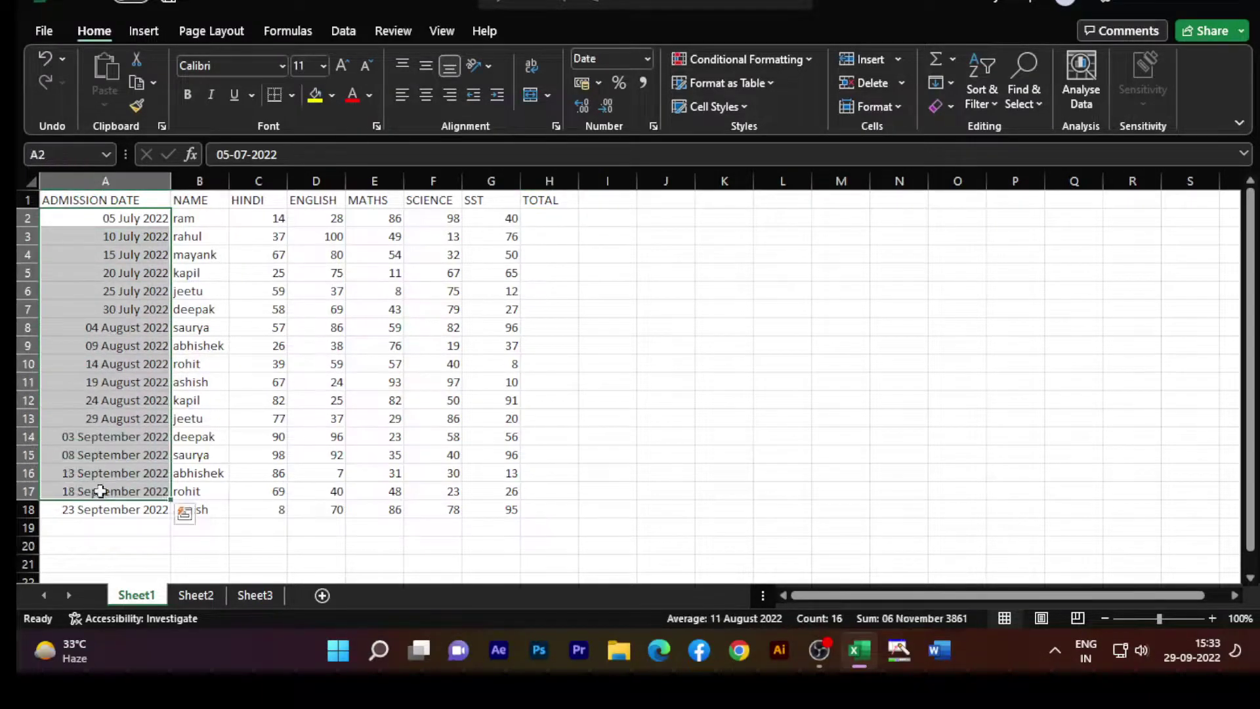
drag(191, 219, 197, 453)
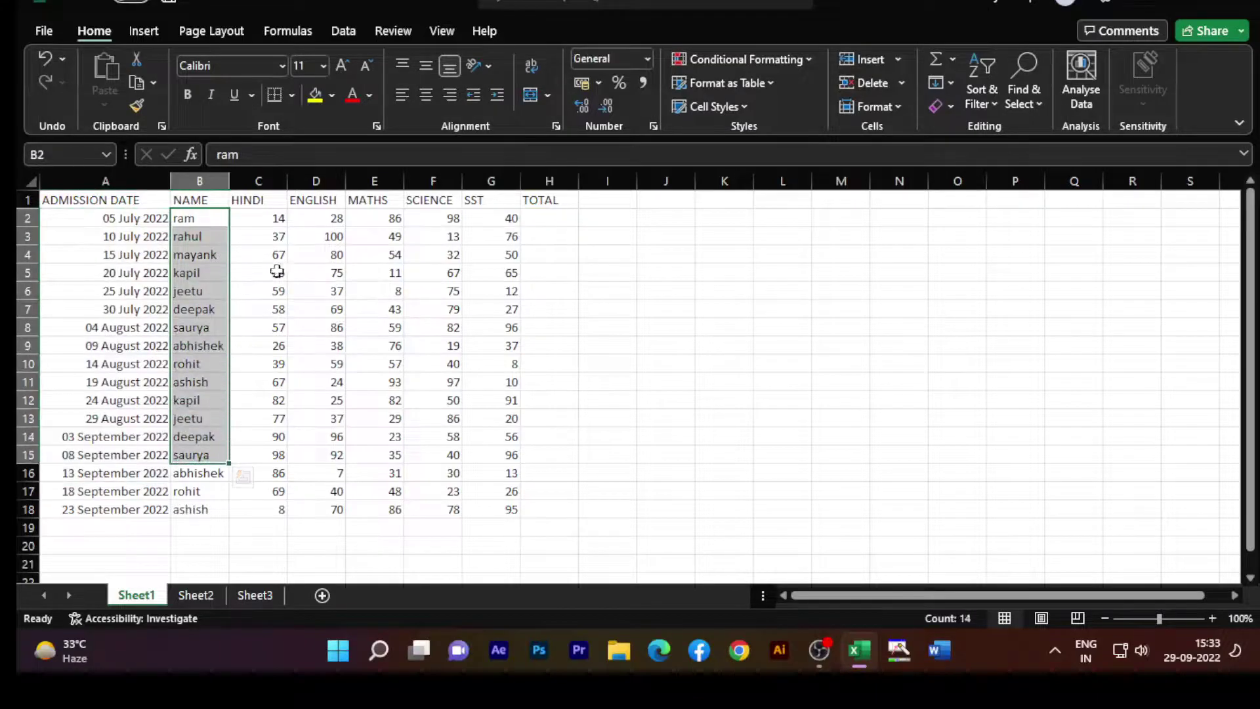
drag(279, 216, 469, 510)
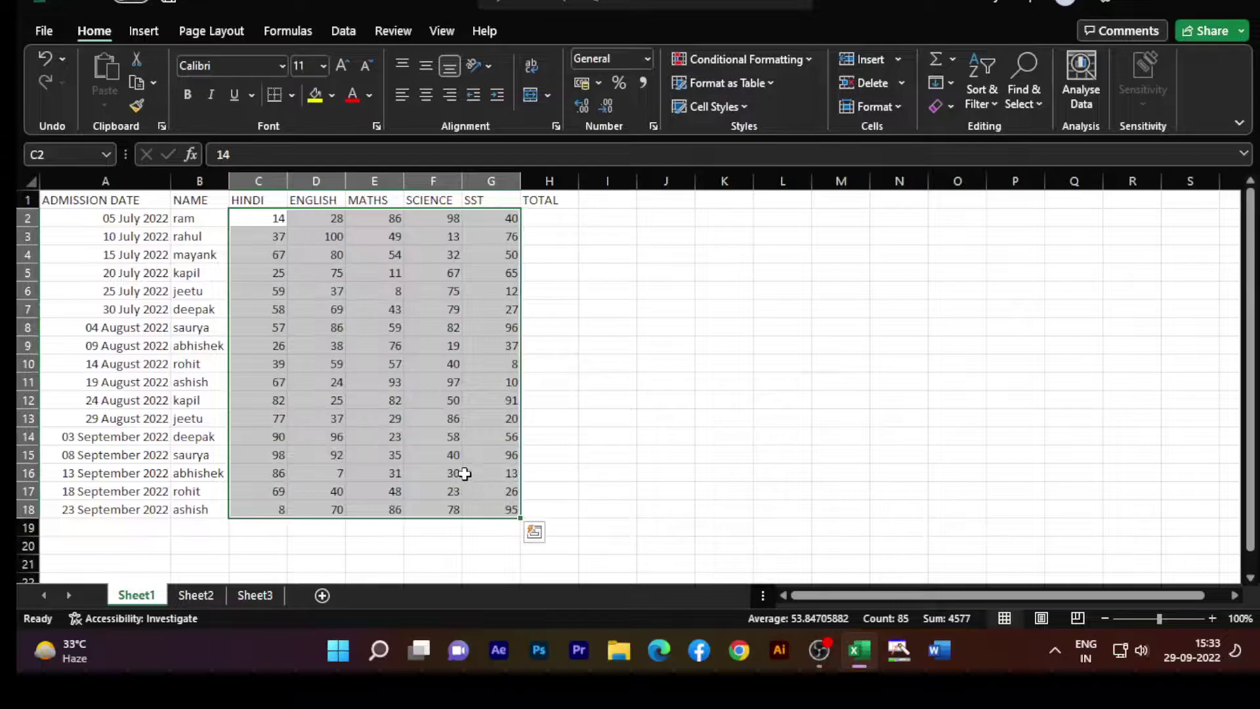
click(319, 241)
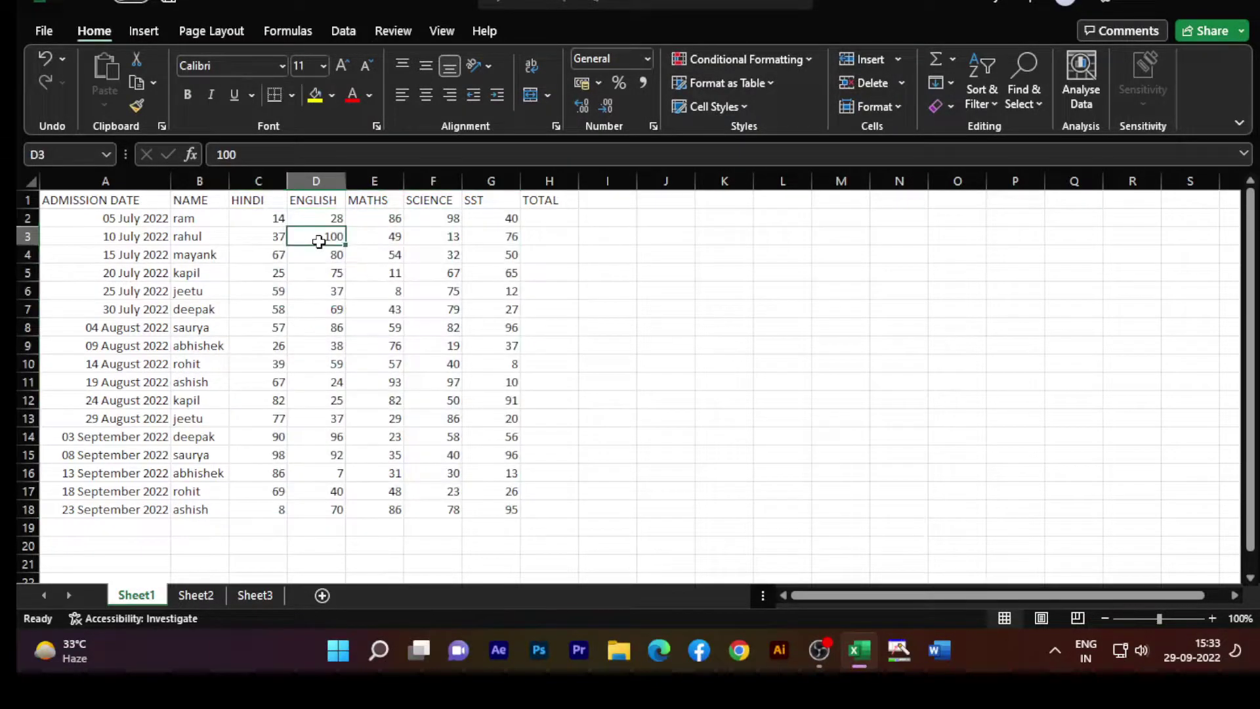
click(281, 219)
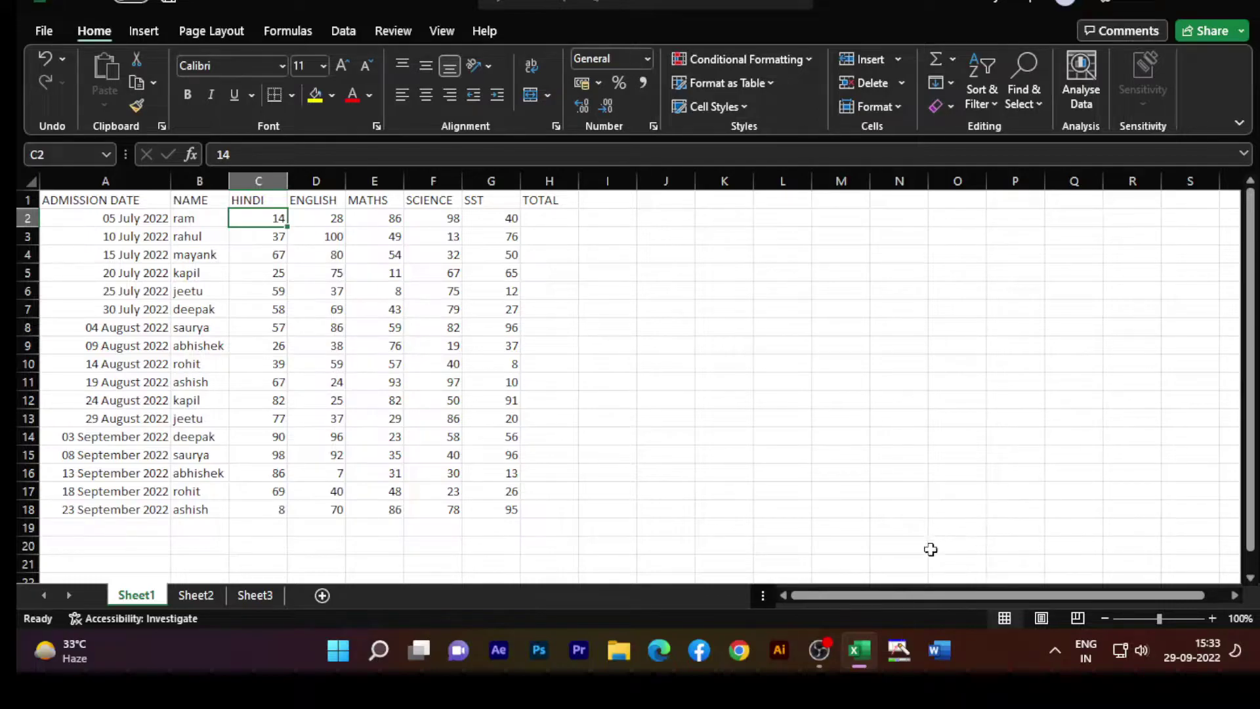
Switch to the screen-drawing tool, outline the Conditional Formatting command with a thin blue rectangle, and clear the annotation.
mouse_move(810, 653)
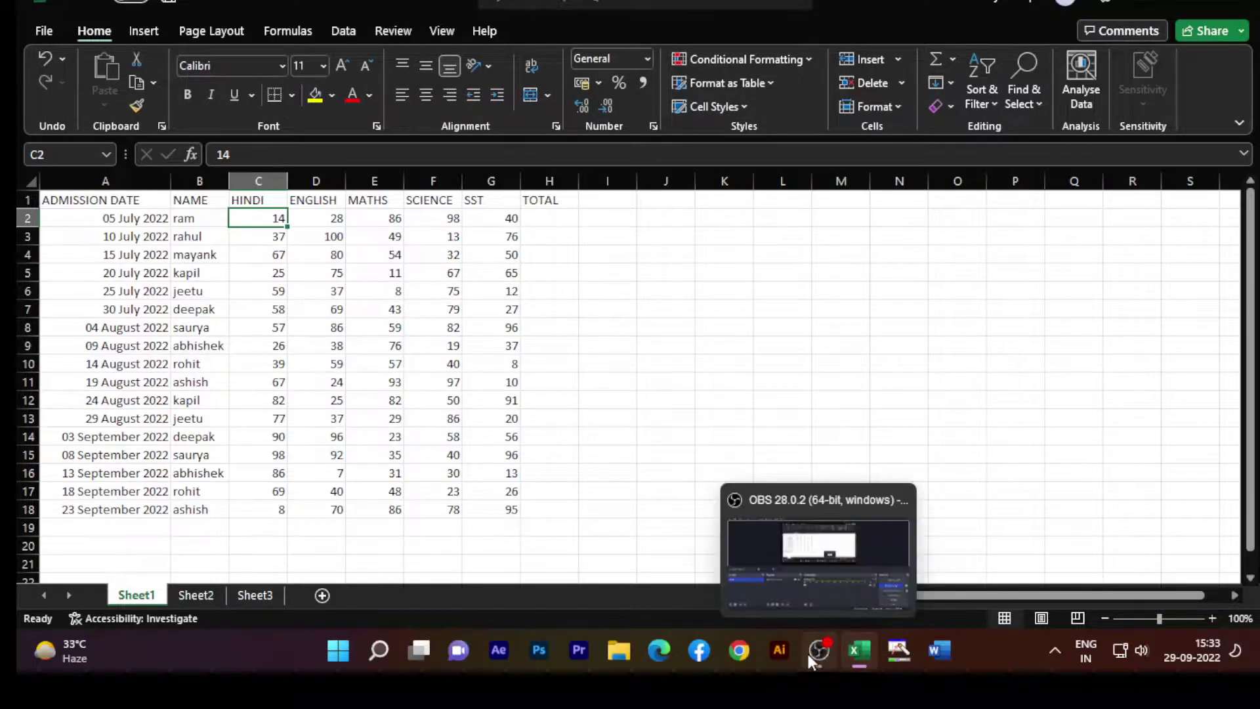
click(899, 651)
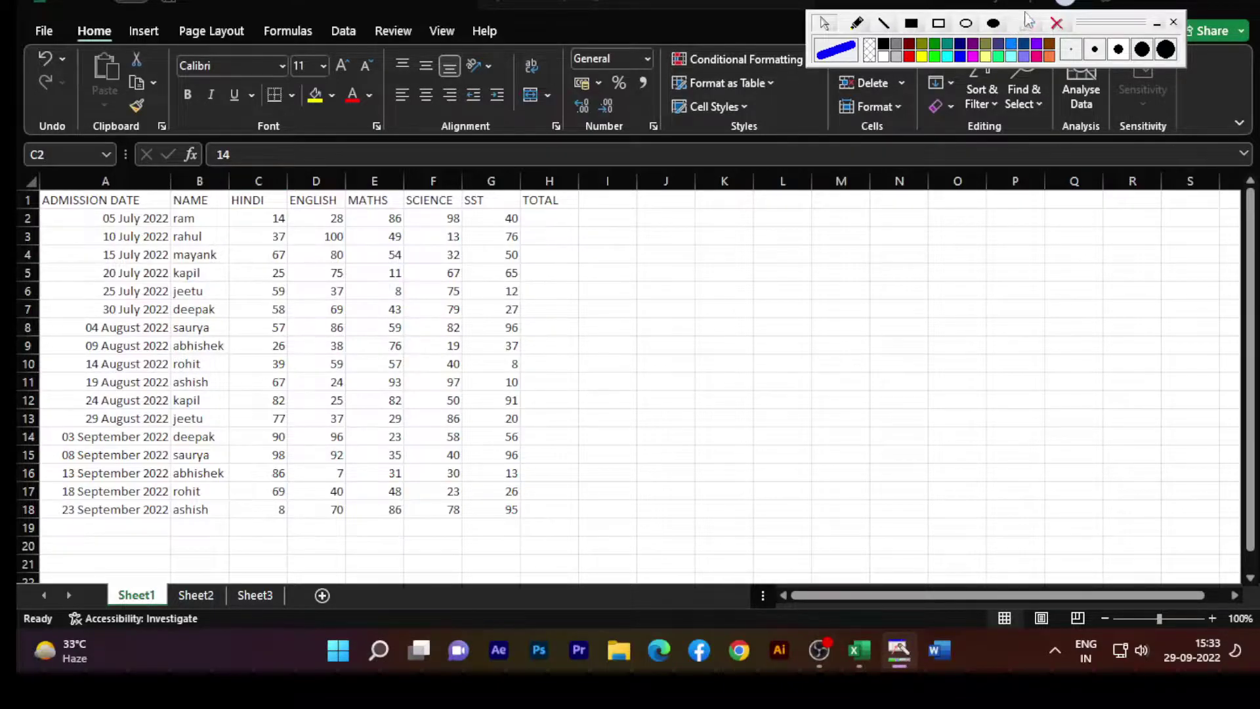
drag(1095, 25, 1083, 315)
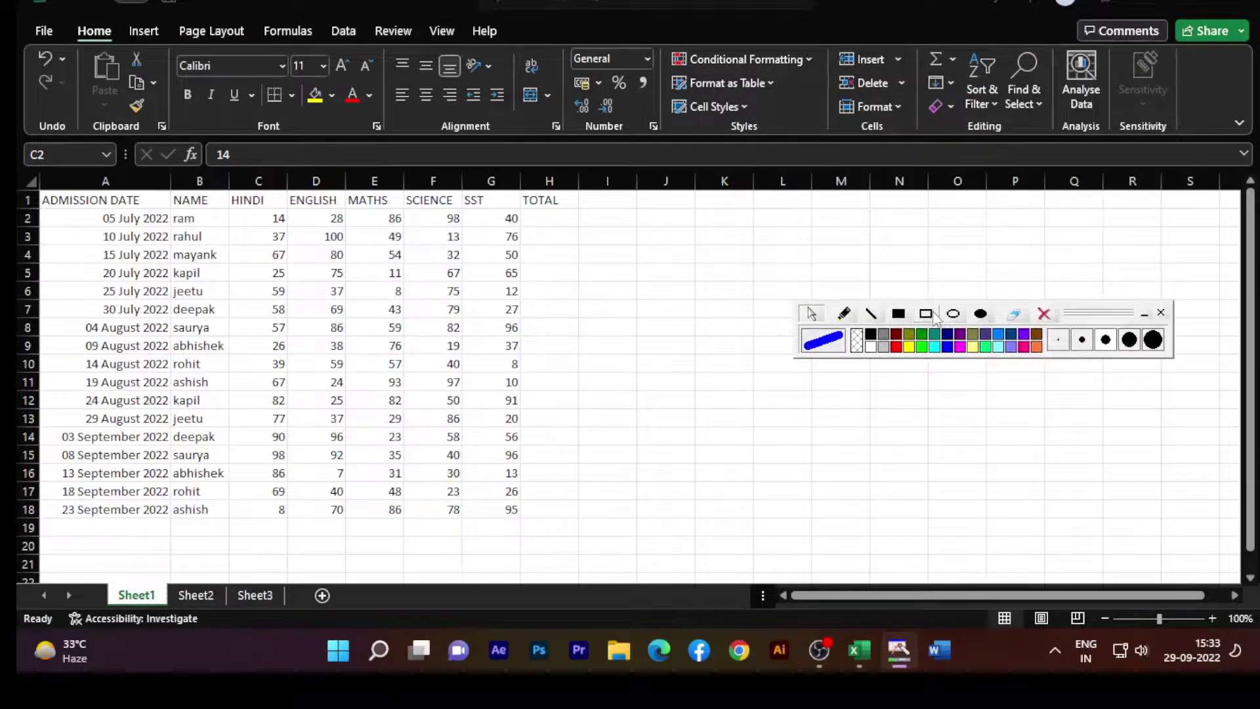
click(1058, 340)
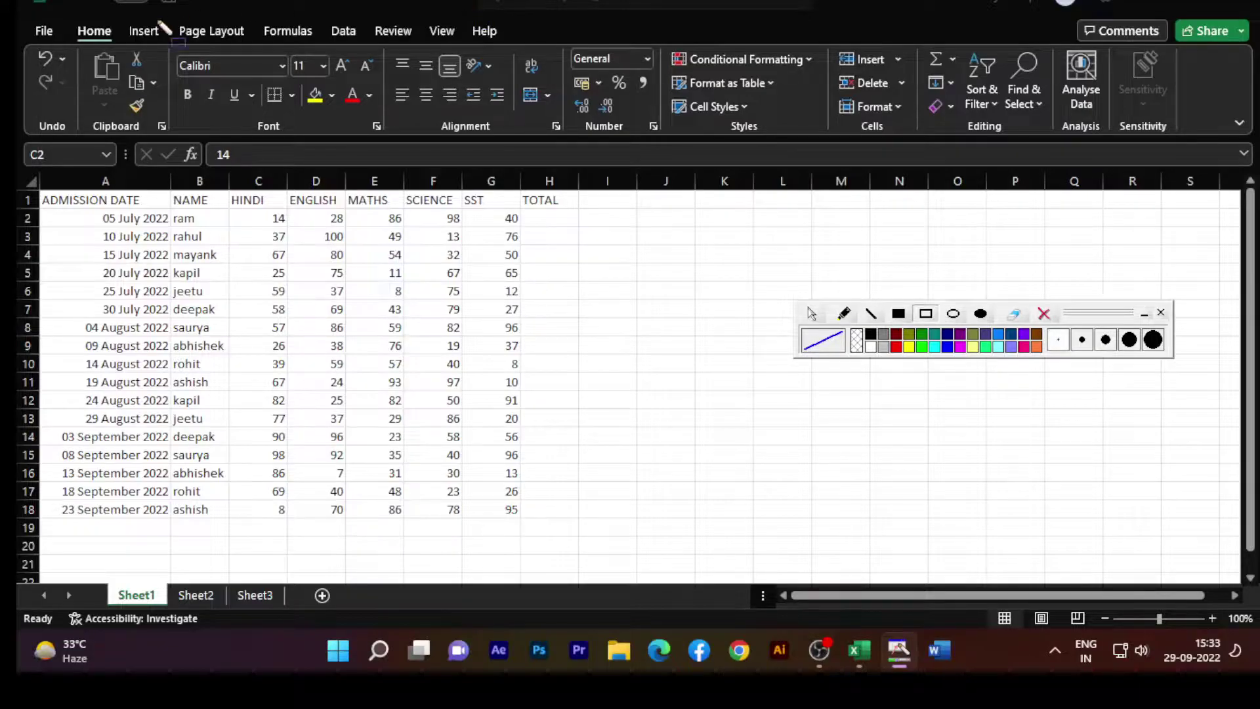
mouse_move(663, 32)
mouse_down()
mouse_move(686, 58)
mouse_move(754, 82)
mouse_move(832, 74)
mouse_up()
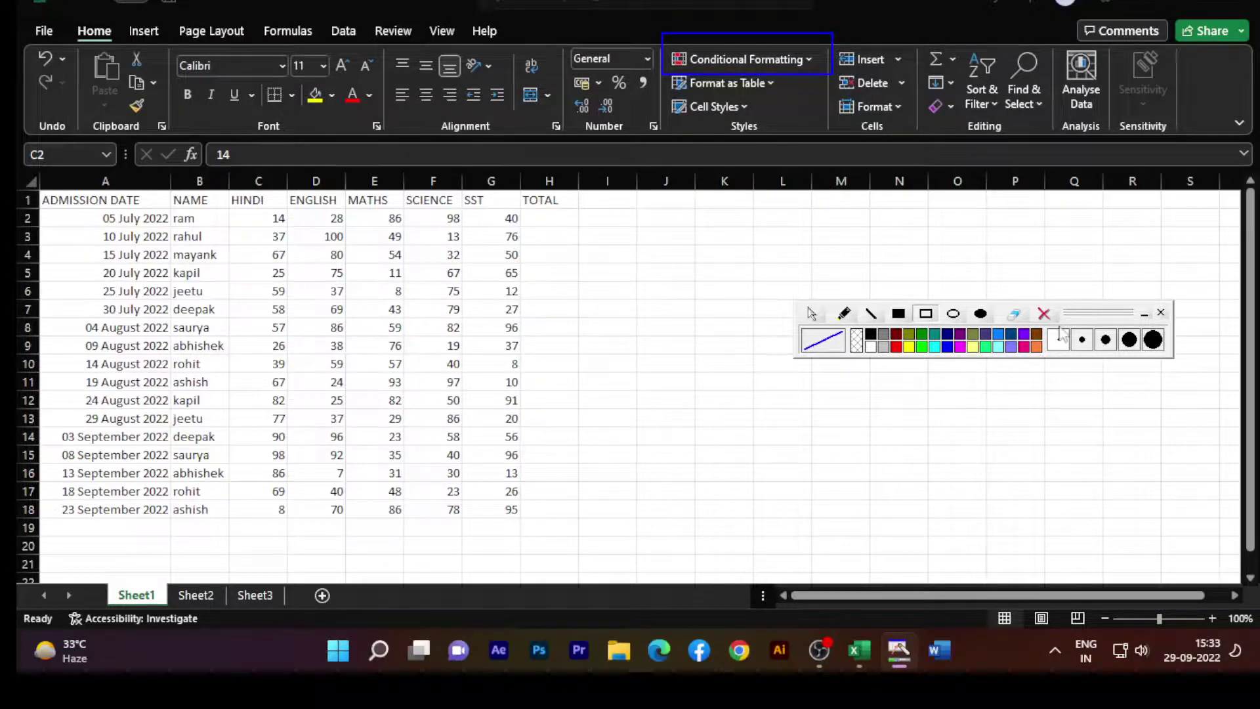
click(1044, 313)
mouse_move(1095, 313)
mouse_down()
mouse_move(1094, 379)
mouse_move(1130, 274)
mouse_up()
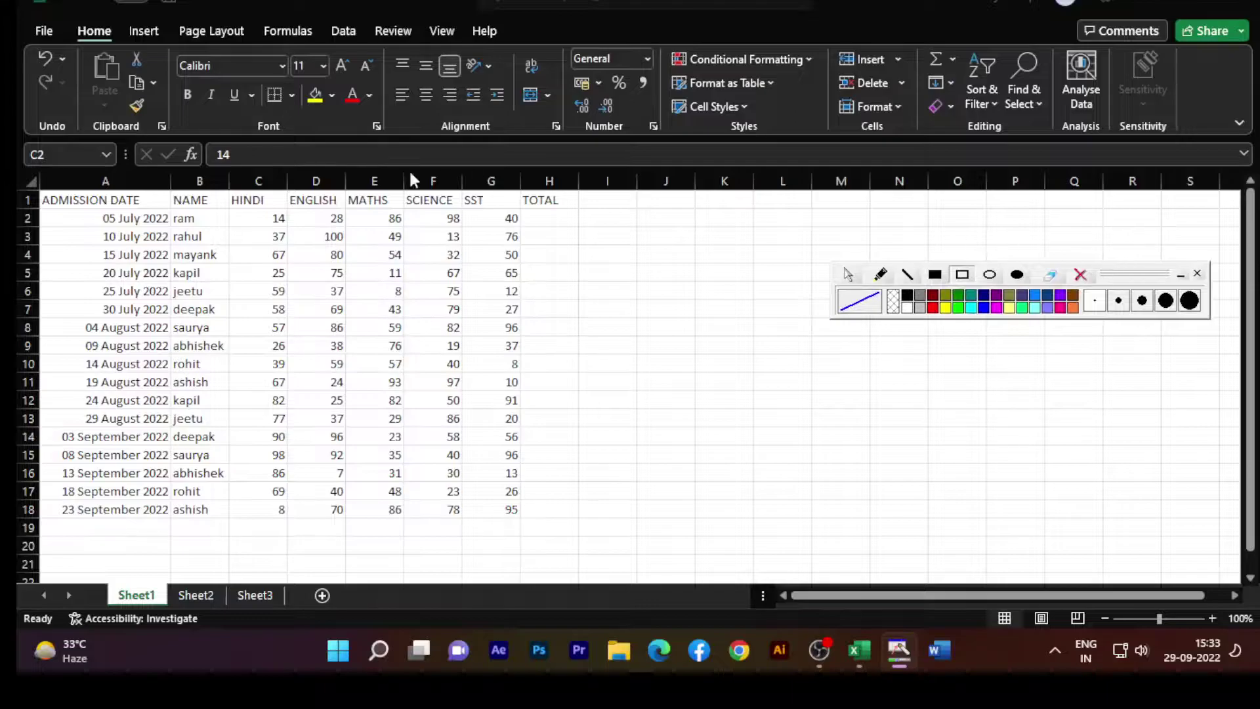
click(846, 276)
Start a Greater Than highlight rule for the subject marks in C2:G18.
click(254, 218)
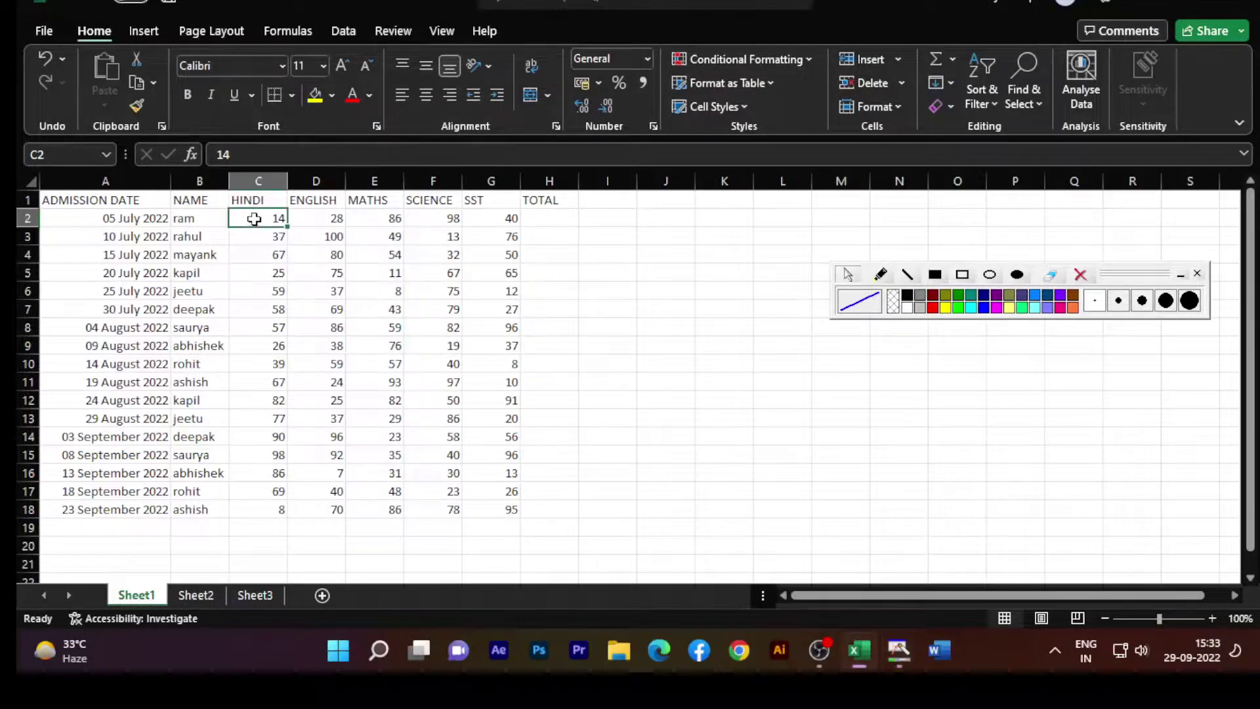
drag(254, 219, 477, 504)
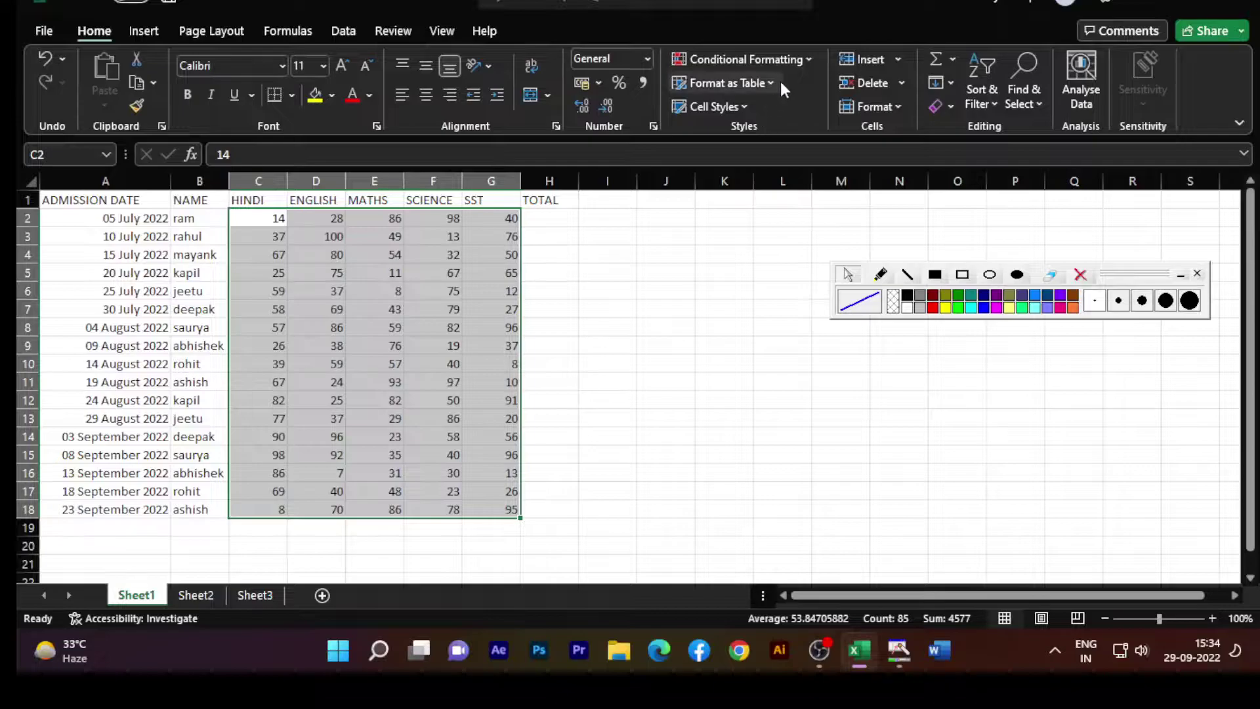
click(742, 58)
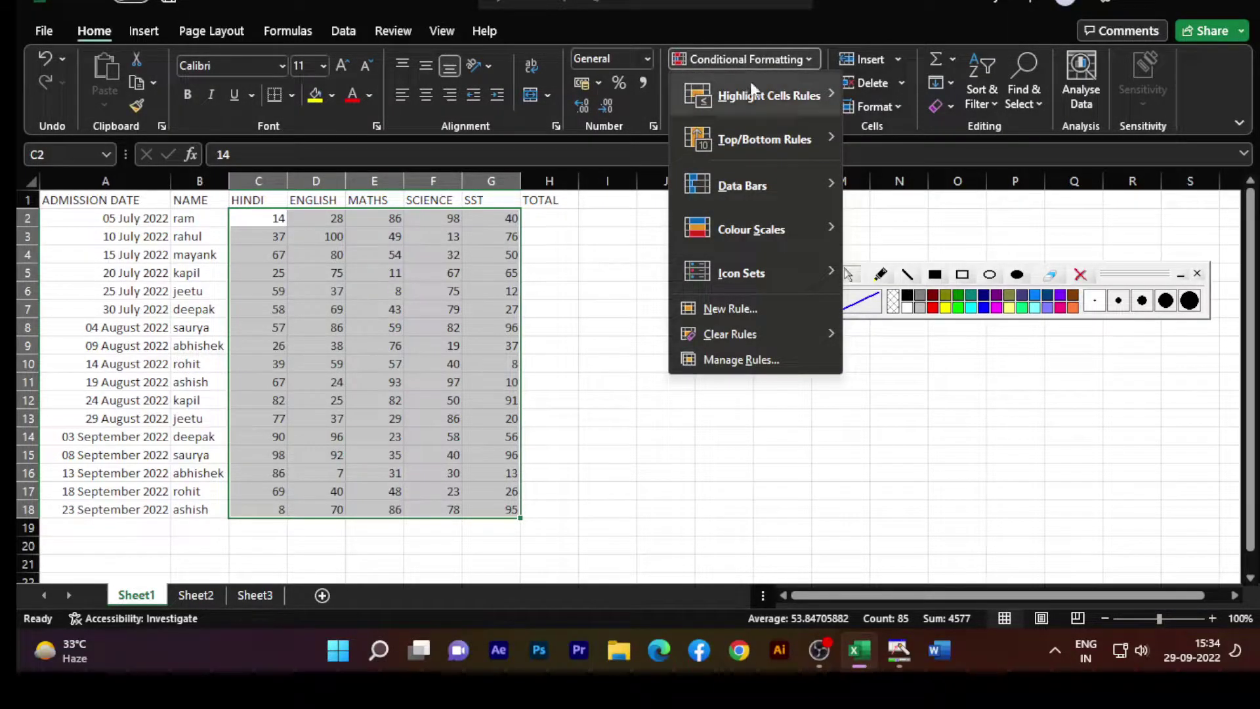
mouse_move(746, 104)
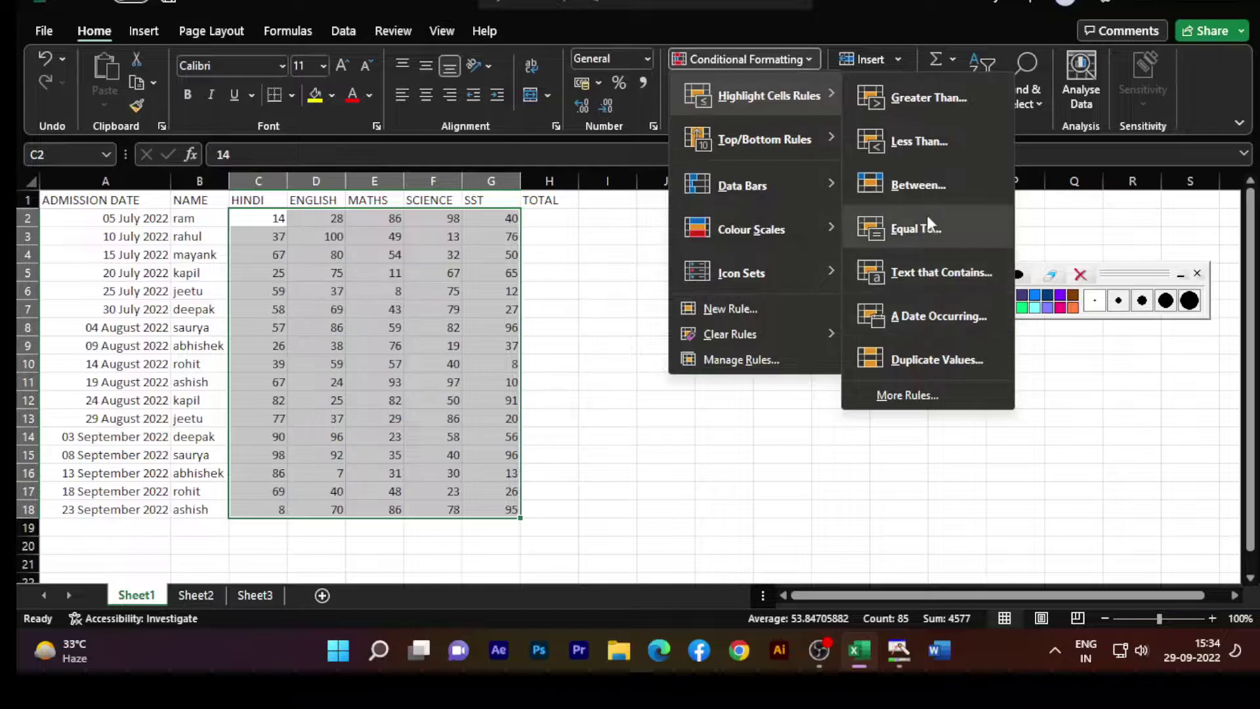
click(913, 100)
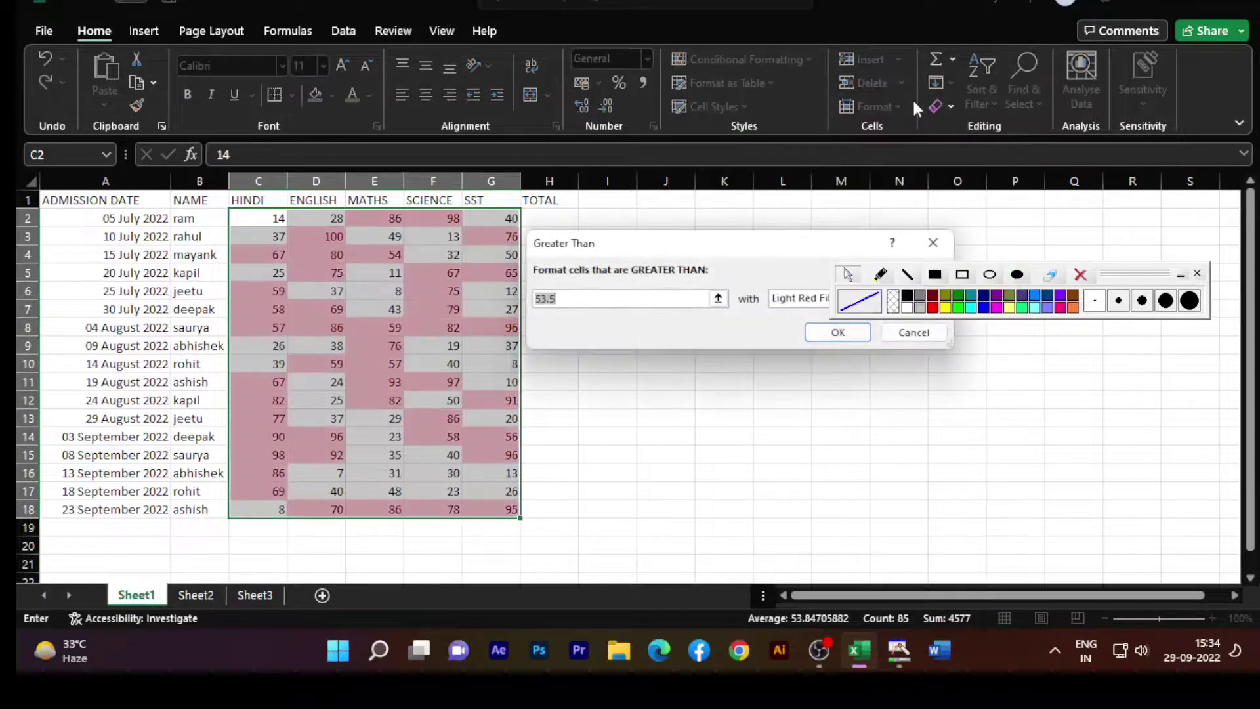
Try thresholds of 80 and 90 in the Greater Than rule.
click(575, 299)
key(BackSpace)
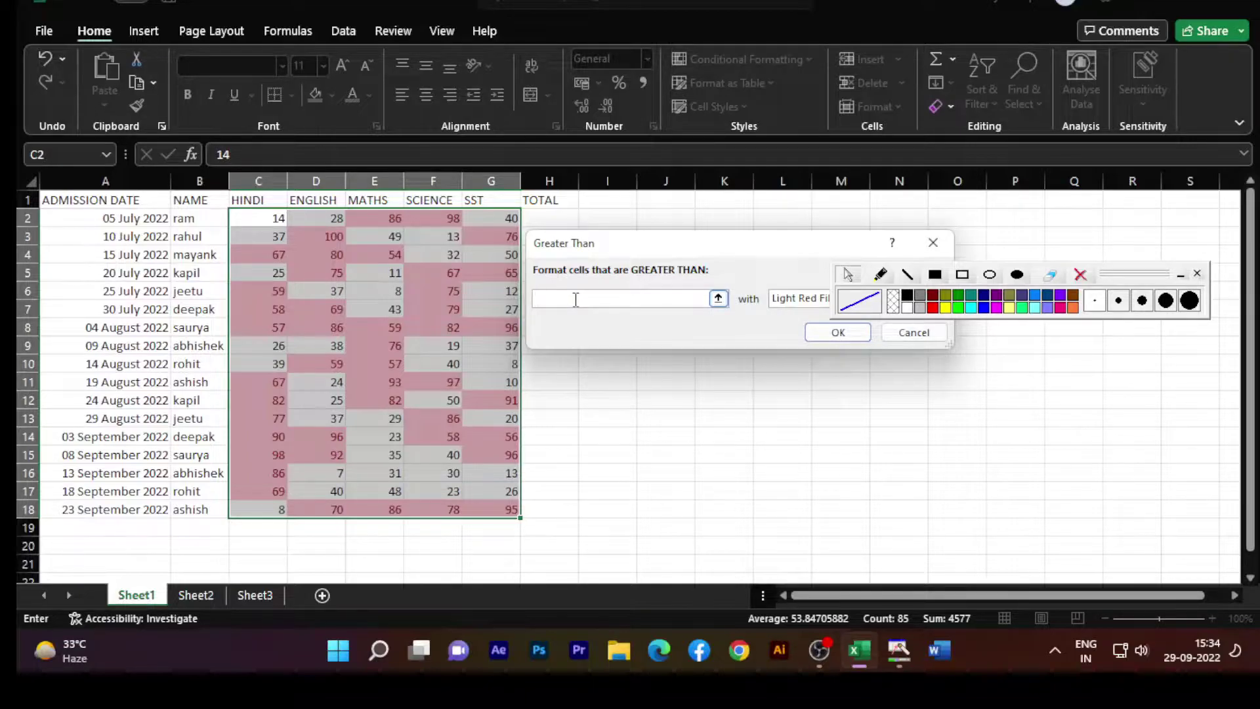
text(80)
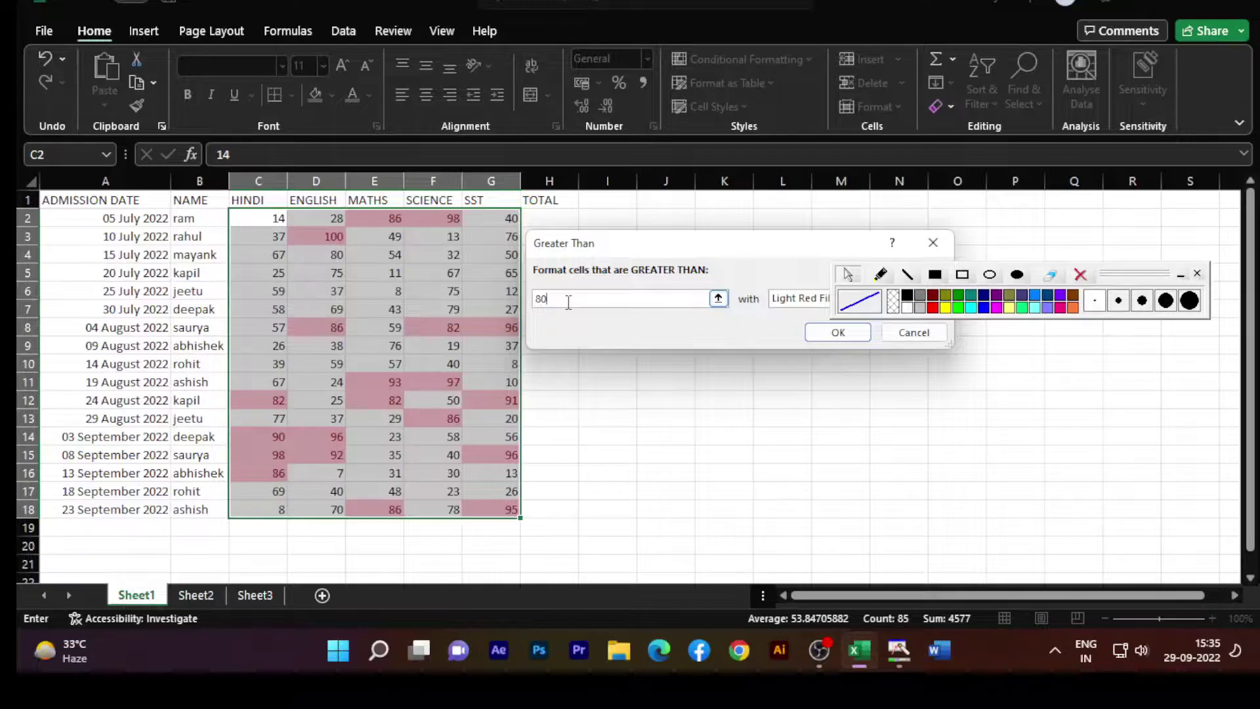
key(BackSpace)
key(BackSpace)
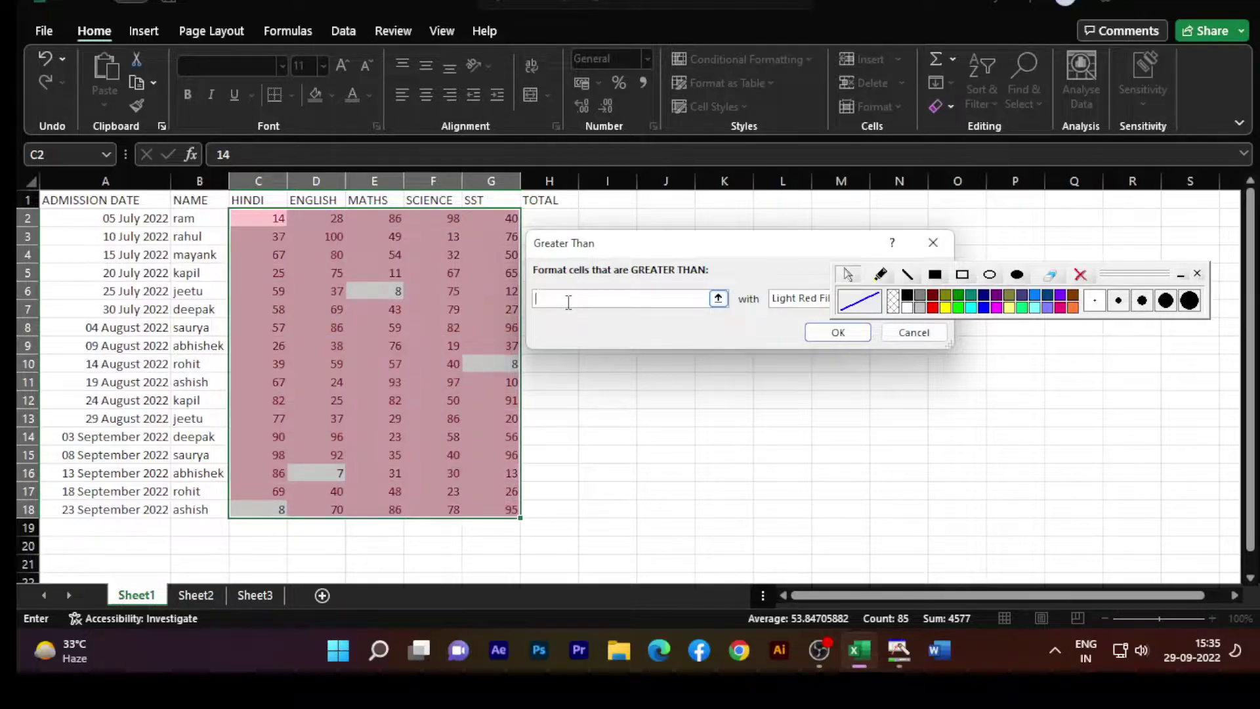
text(90)
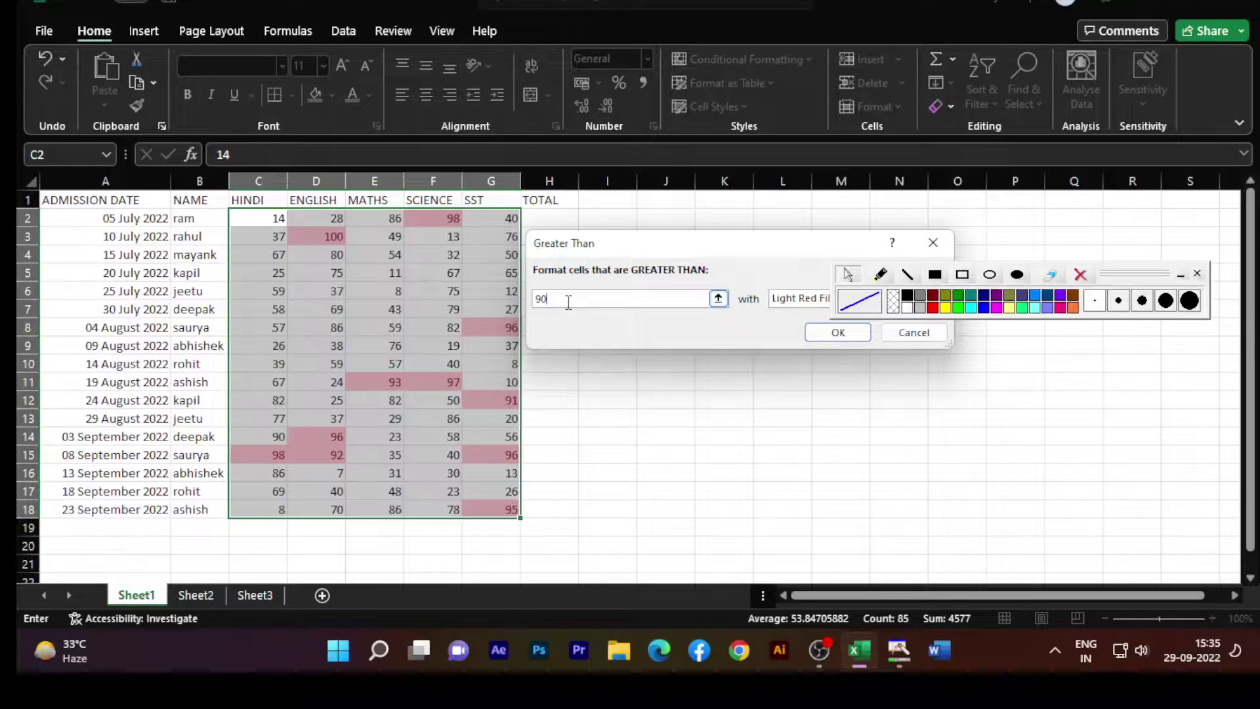
Set the Greater Than threshold to 95 and apply the rule with Light Red Fill with Dark Red Text.
key(BackSpace)
key(BackSpace)
text(95)
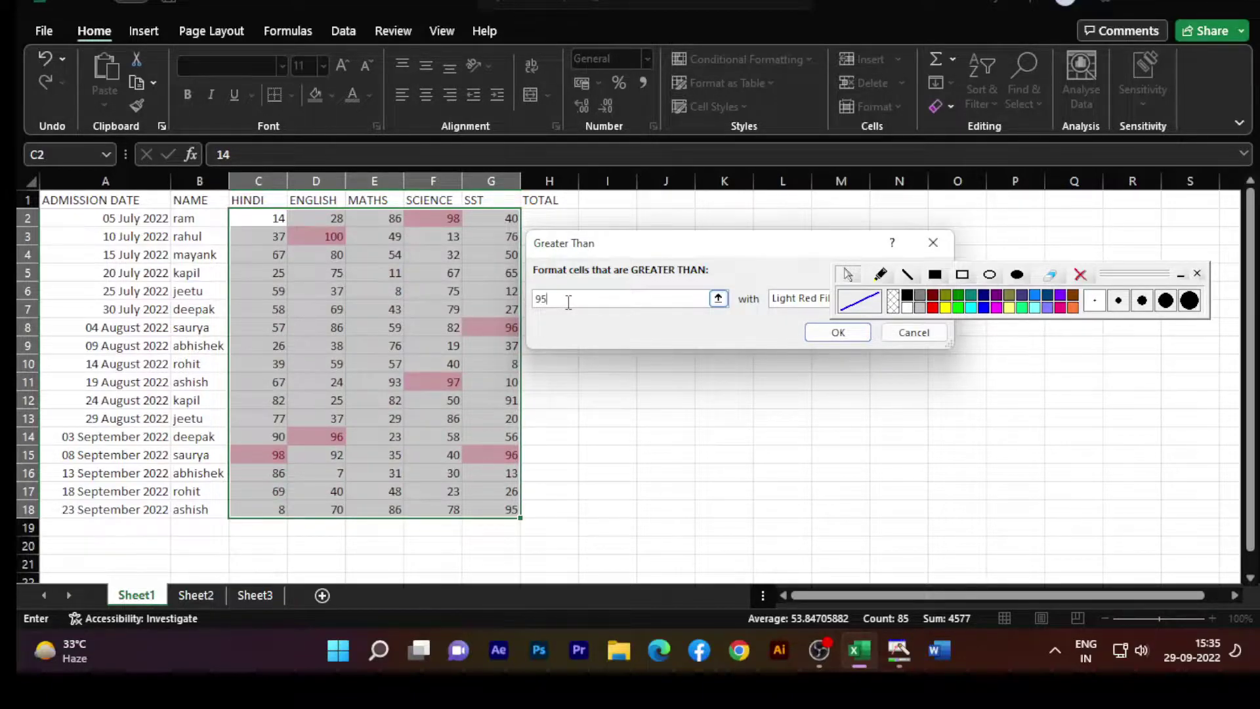
mouse_move(1135, 276)
mouse_down()
mouse_move(1177, 190)
mouse_move(1176, 130)
mouse_up()
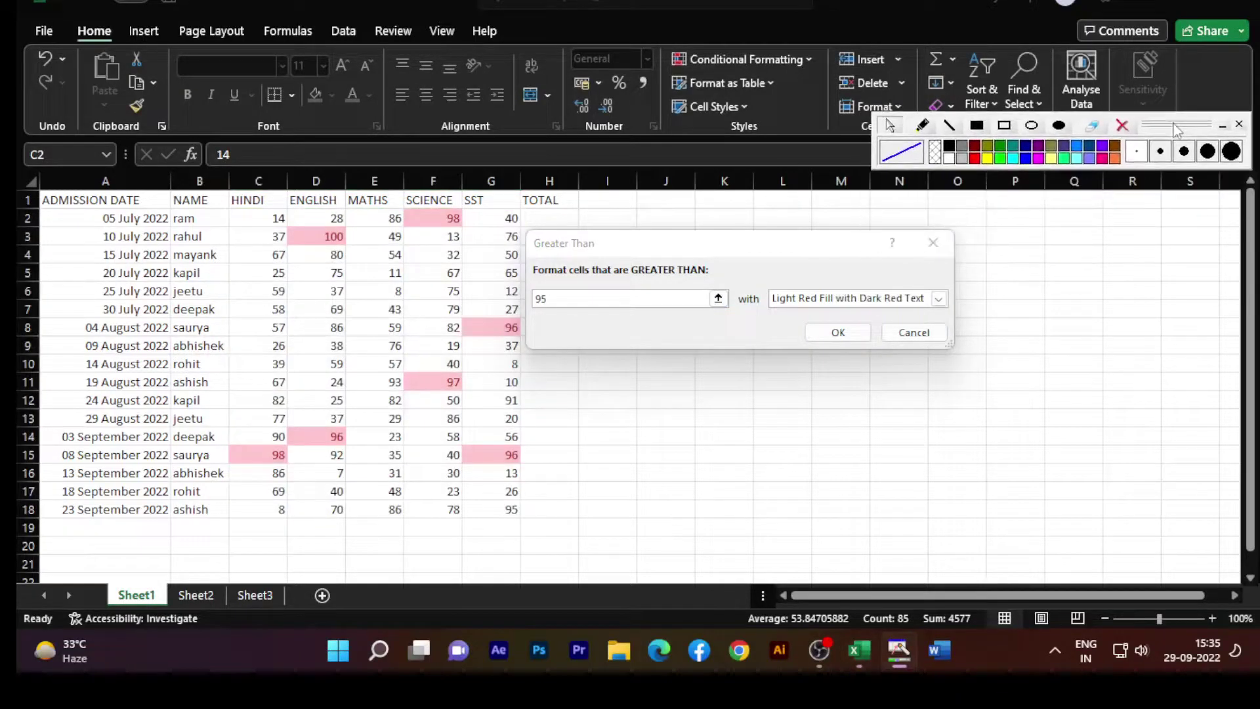
click(827, 332)
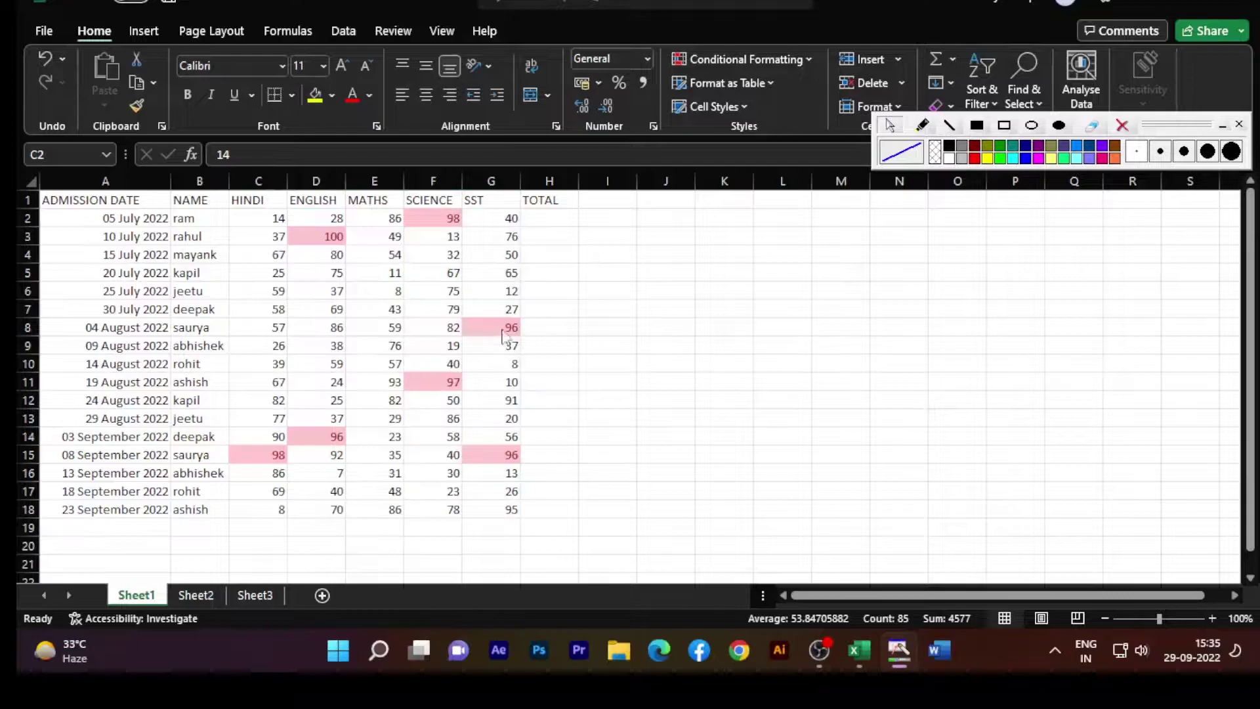
Examine which marks in C2:G18 the Greater Than rule highlights.
click(328, 273)
click(378, 231)
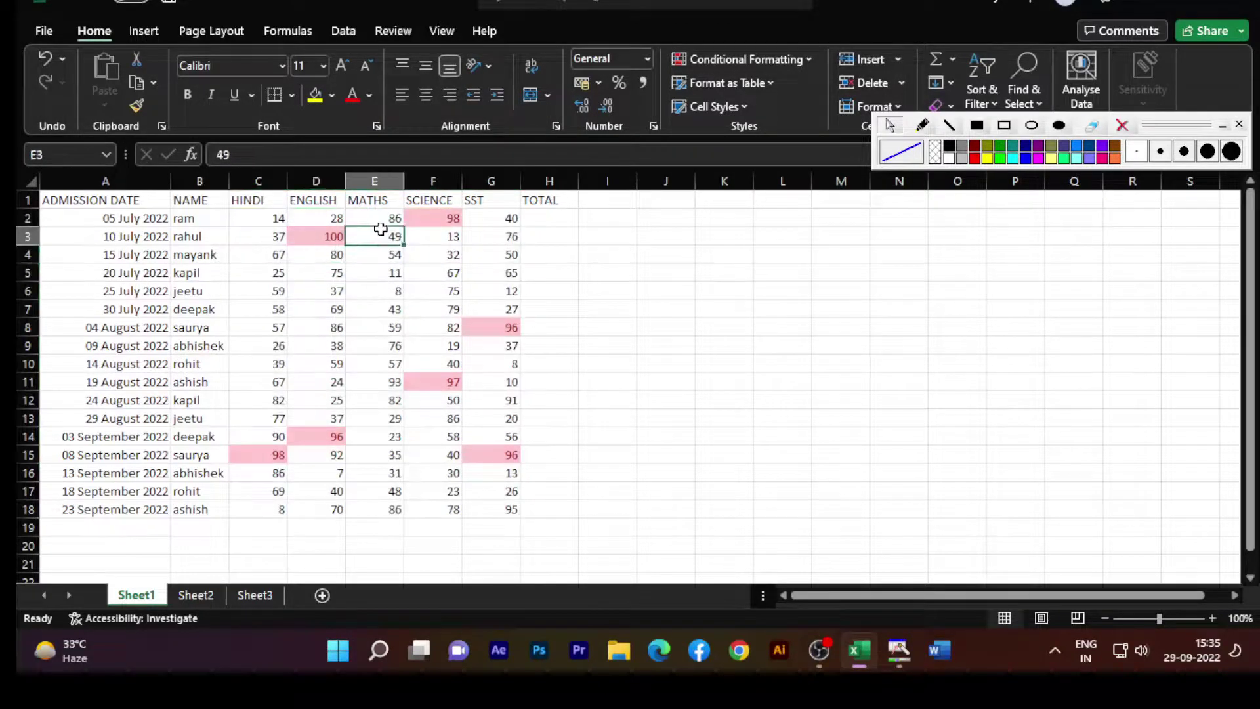
click(449, 223)
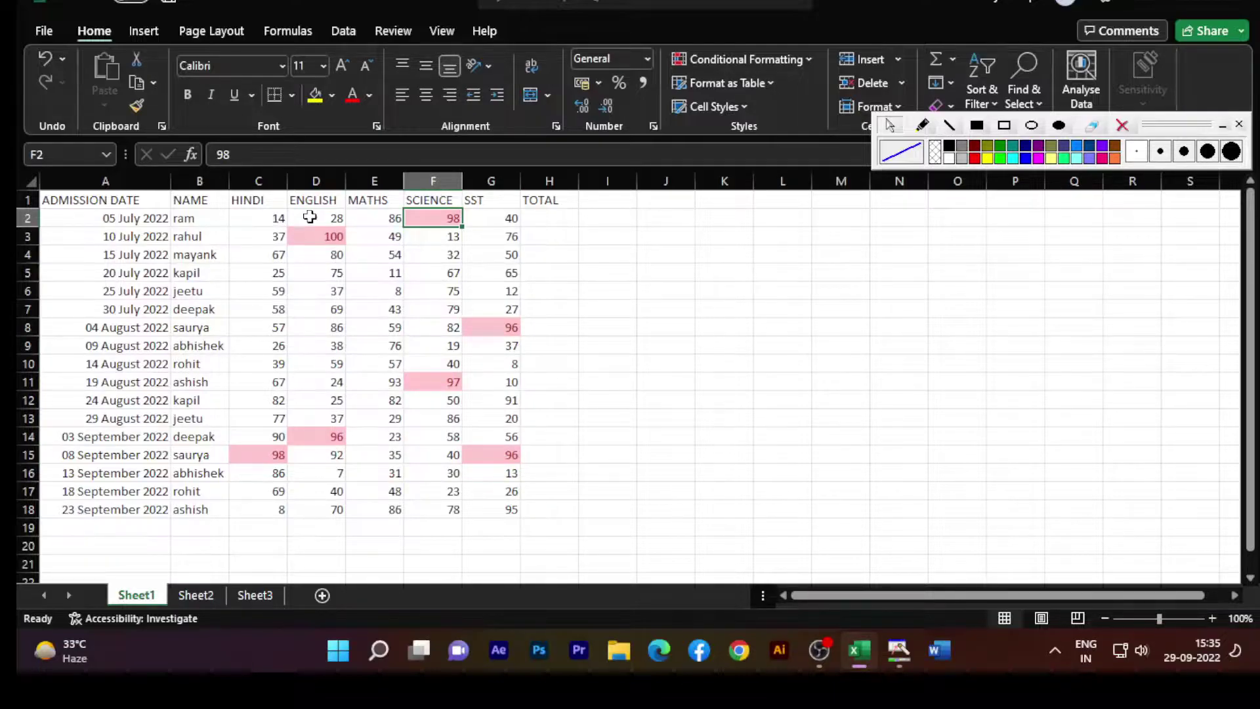
mouse_move(1191, 124)
mouse_down()
mouse_move(1179, 280)
mouse_move(1194, 227)
mouse_up()
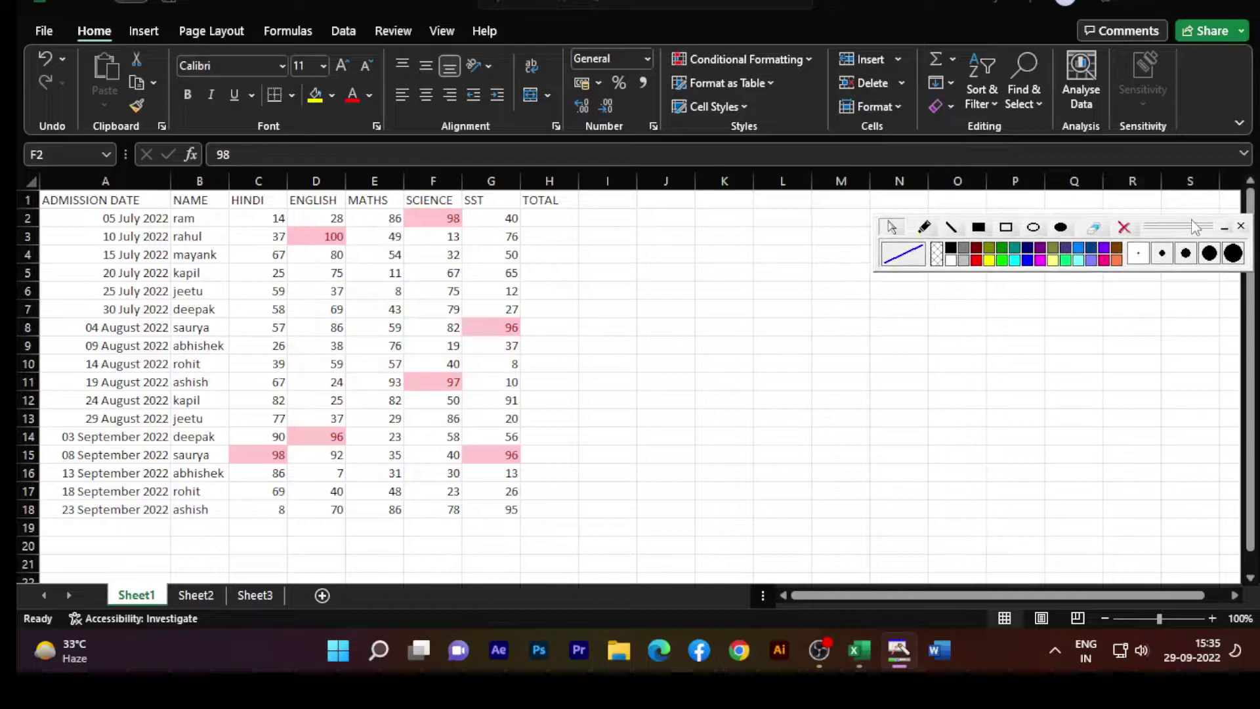
drag(262, 217, 492, 512)
click(657, 396)
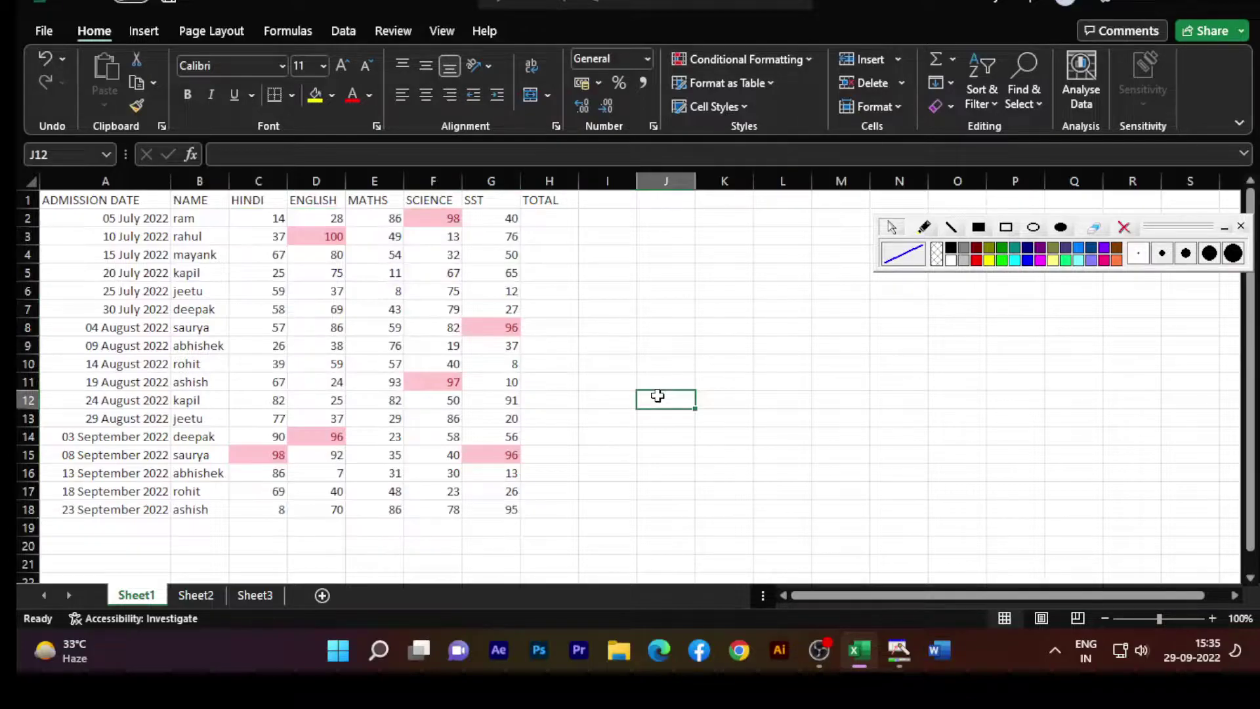
Undo the highlight rule on the marks, redo it, and dismiss the Quick Analysis options.
key(ctrl+z)
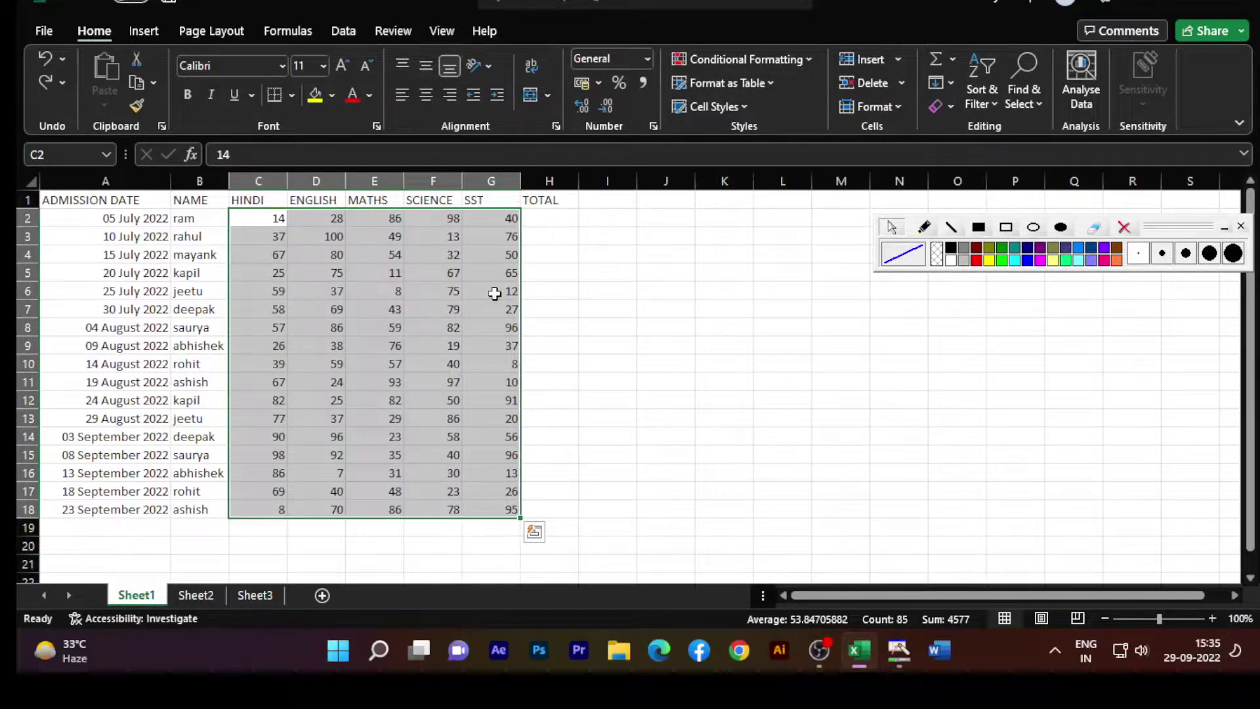
key(ctrl+y)
key(ctrl+q)
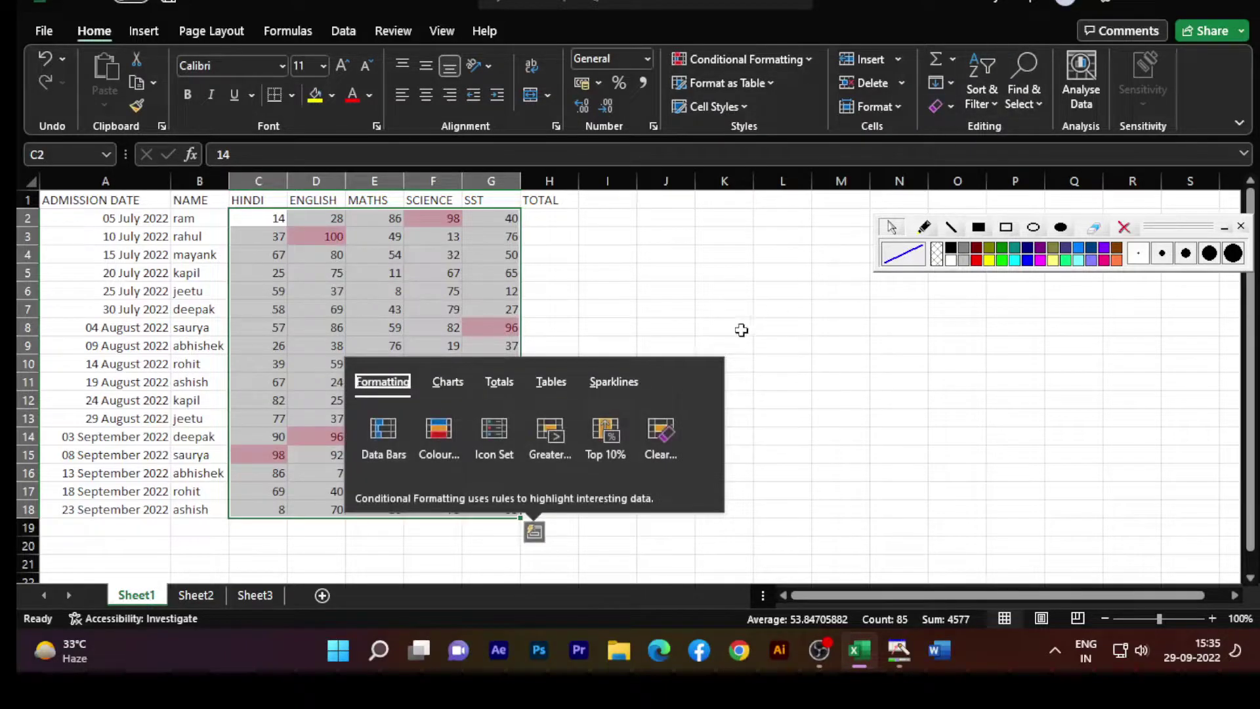
click(721, 270)
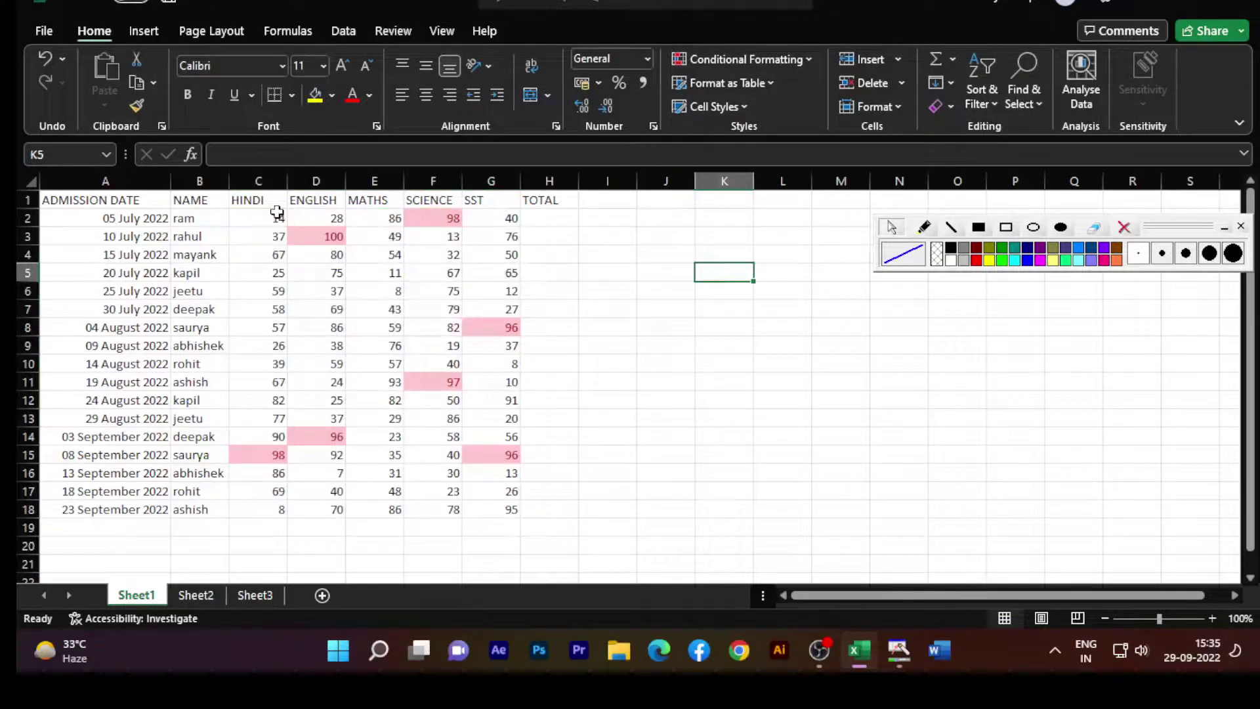
Select the marks in C2:G18, outline the Clear command with a thin blue rectangle, and erase that annotation.
drag(265, 220, 486, 515)
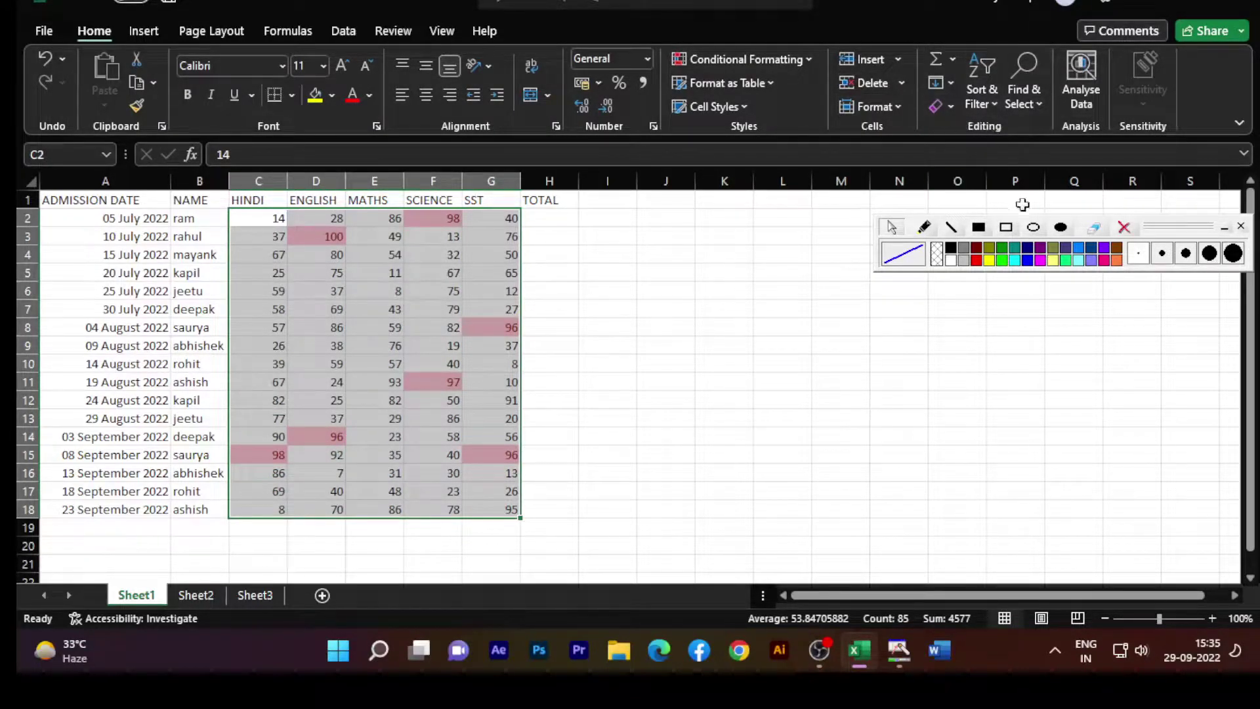
click(1006, 228)
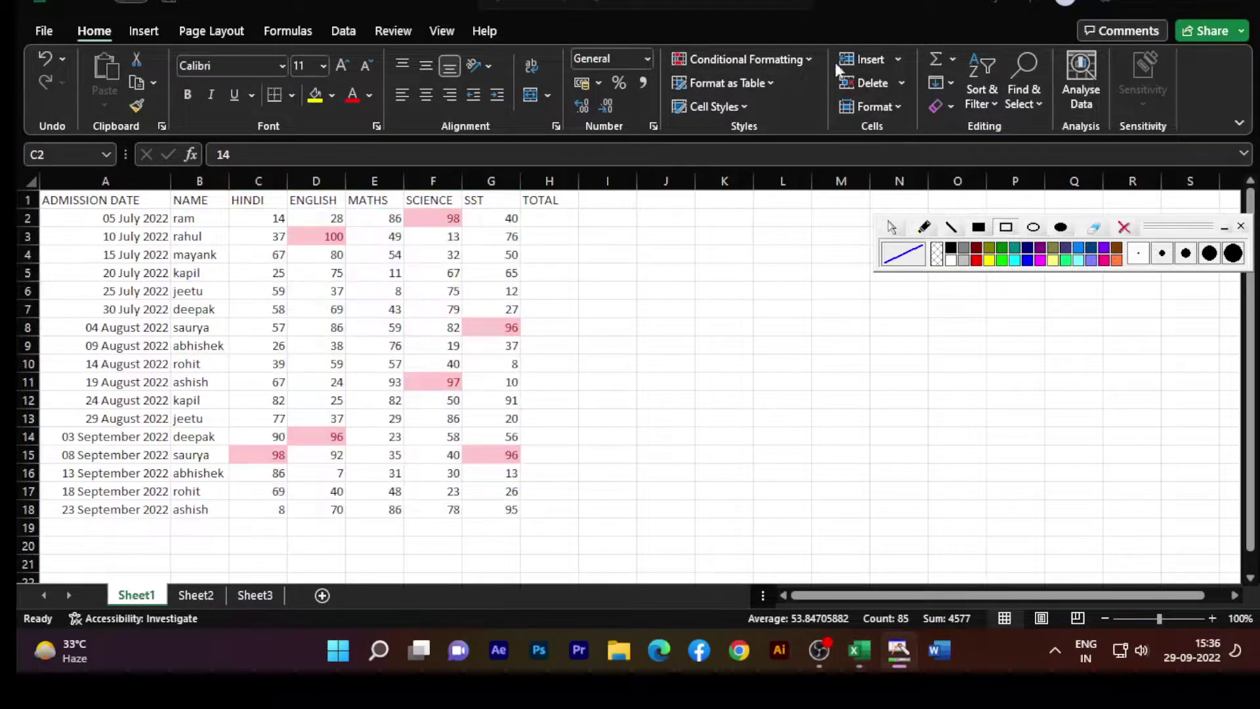
drag(915, 85, 970, 131)
click(899, 230)
click(1124, 228)
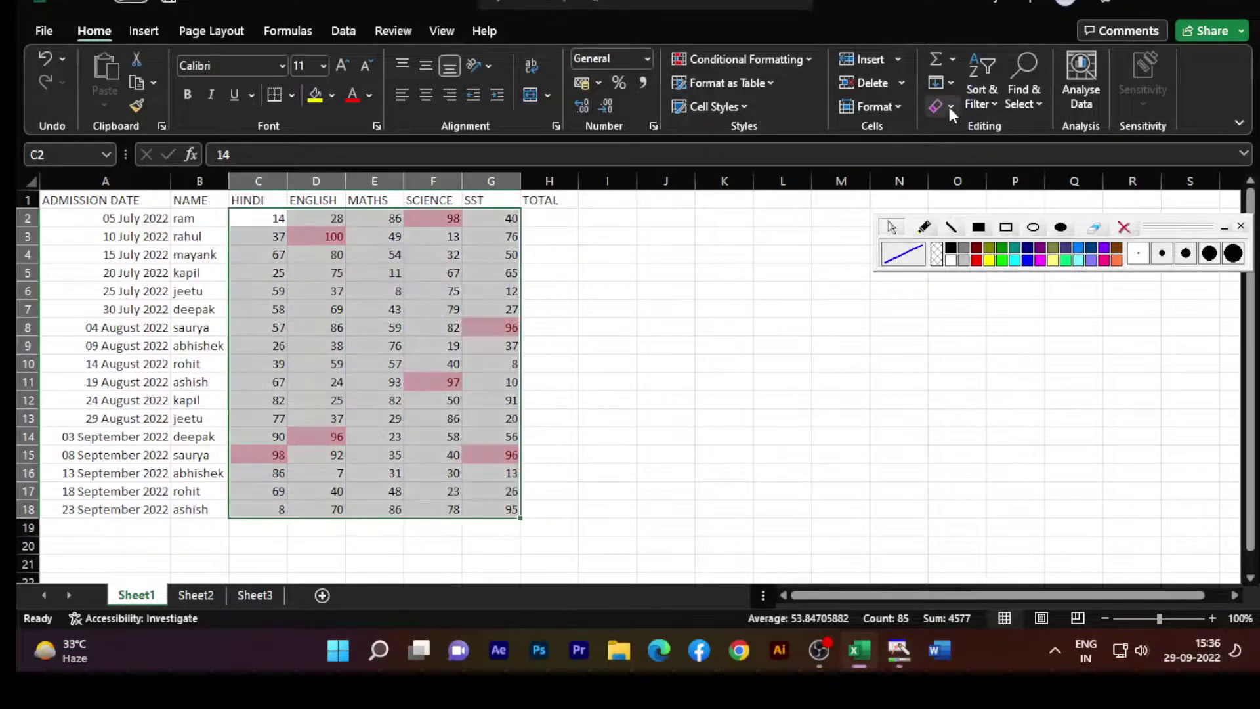
Clear the formats from the selected marks in C2:G18, and undo the clearing.
click(948, 108)
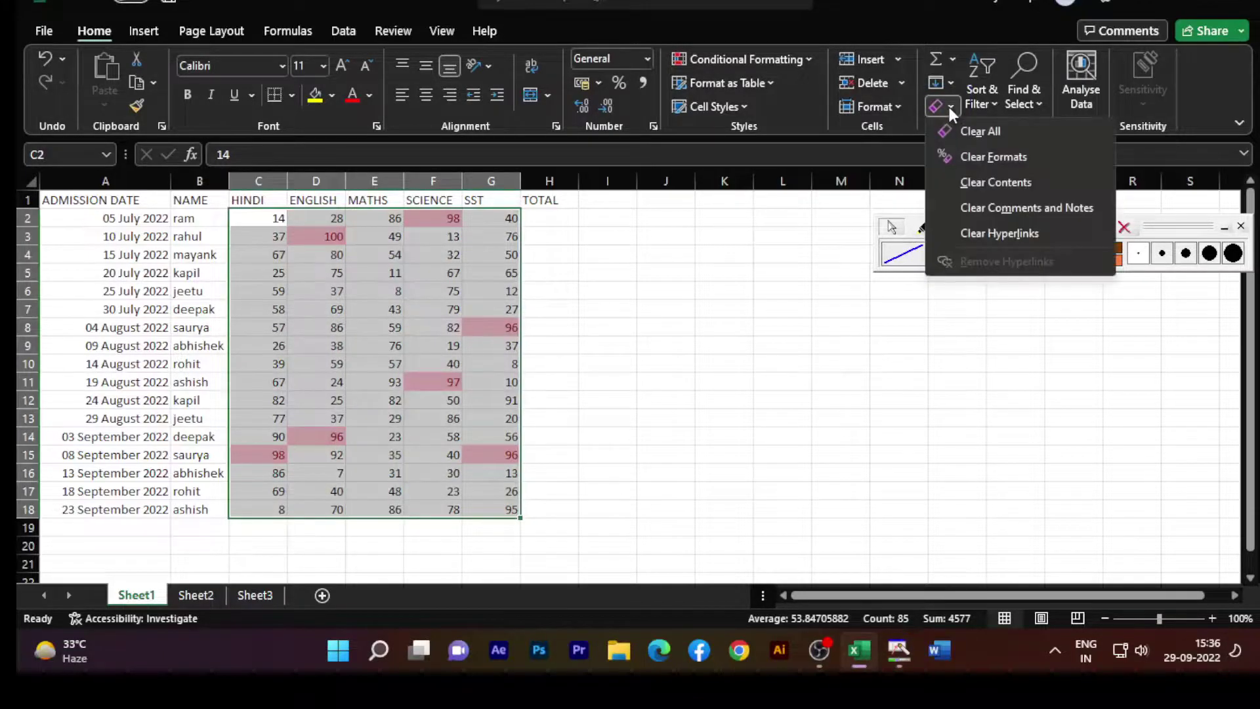
click(991, 156)
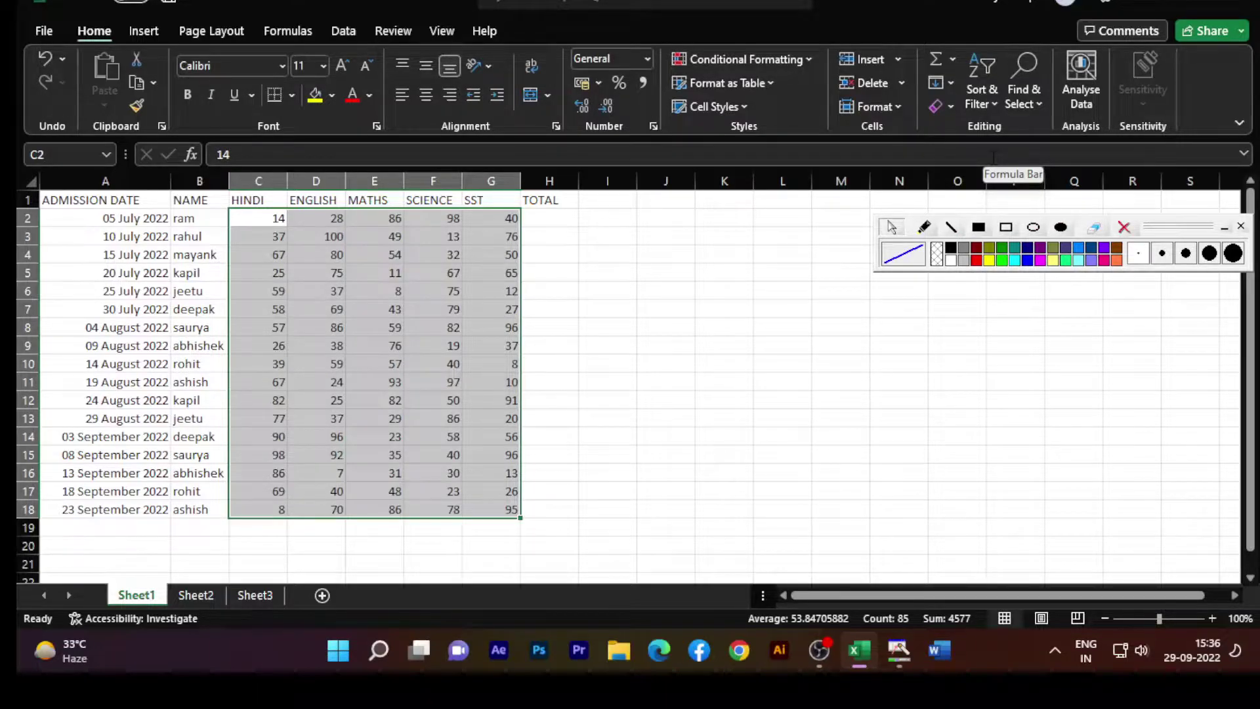
key(ctrl+z)
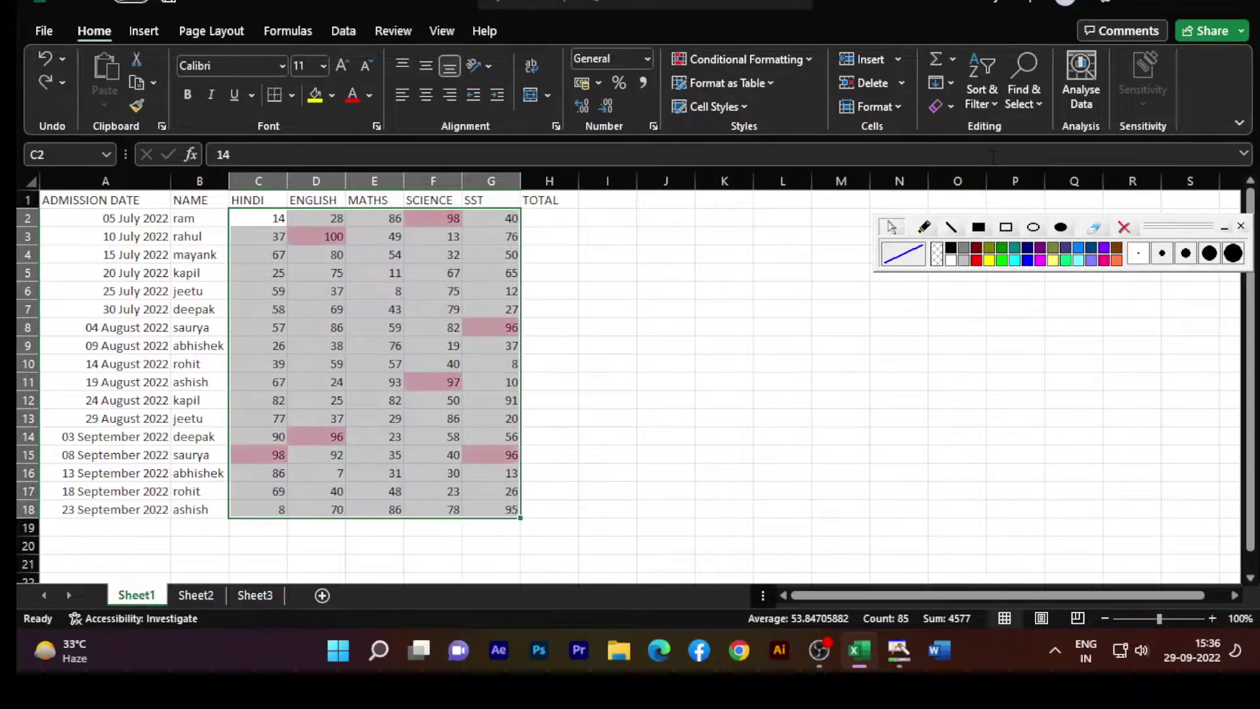
Clear the conditional formatting rules from the selected marks in C2:G18.
click(734, 61)
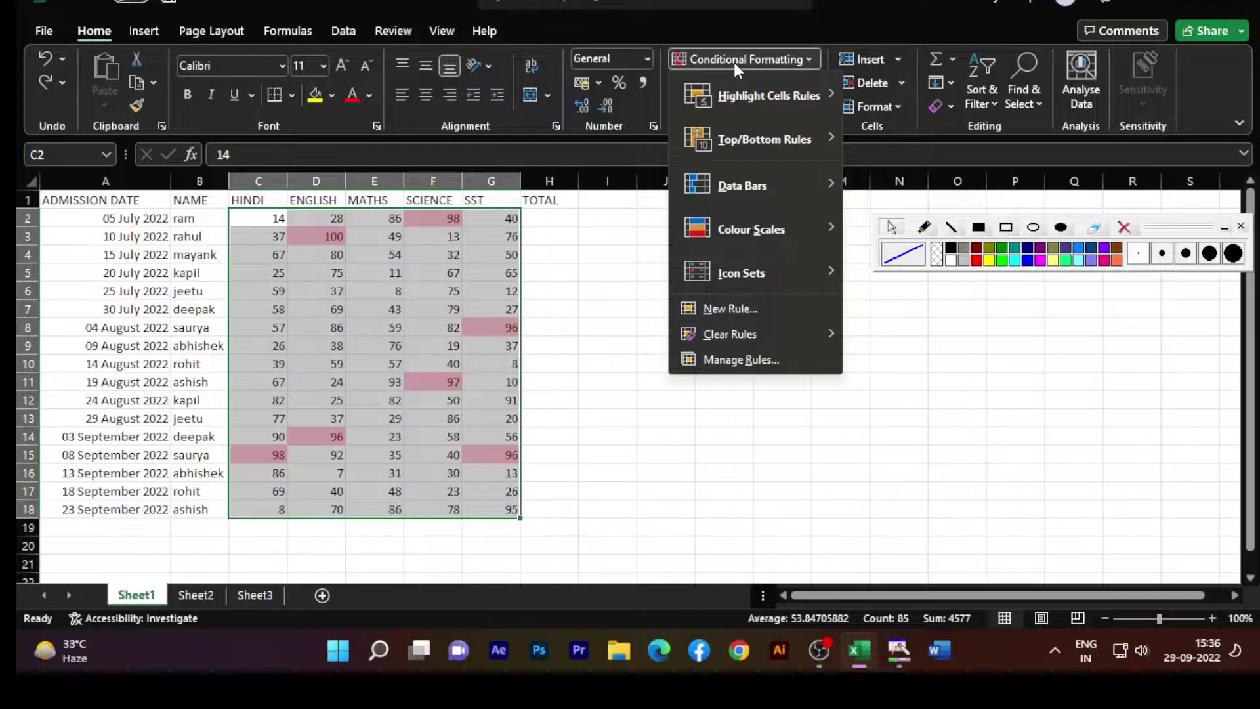
mouse_move(723, 334)
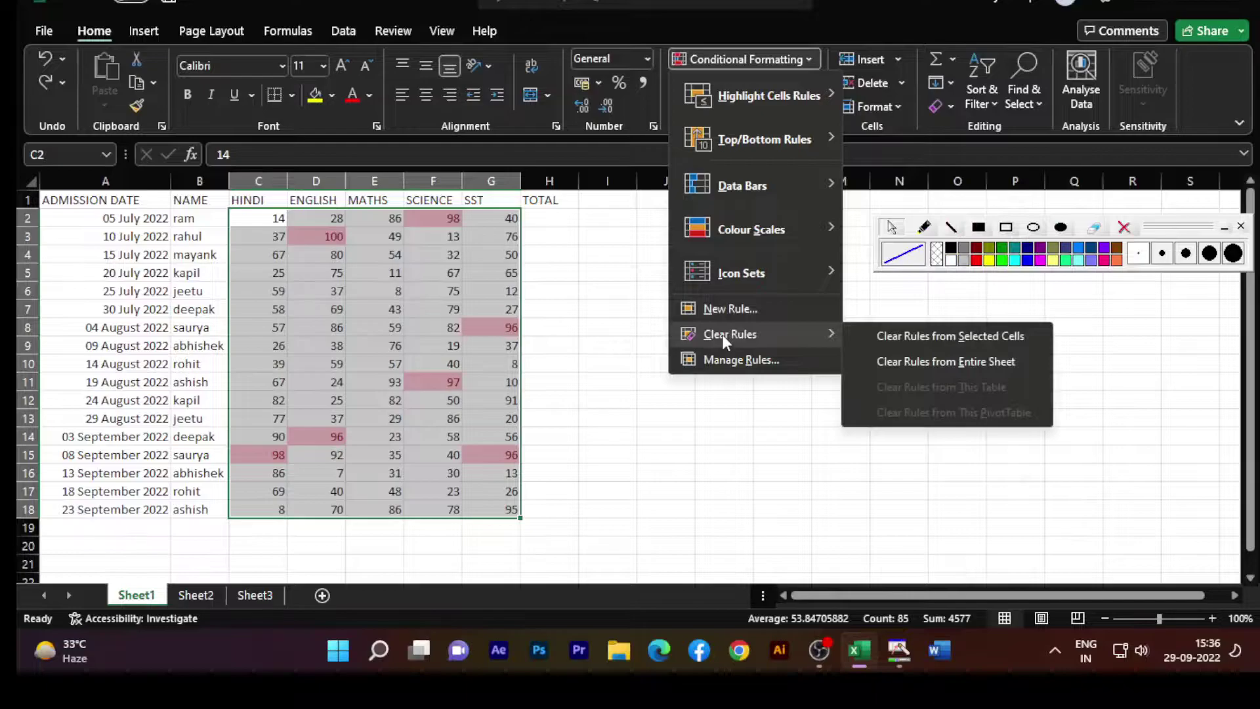
click(909, 340)
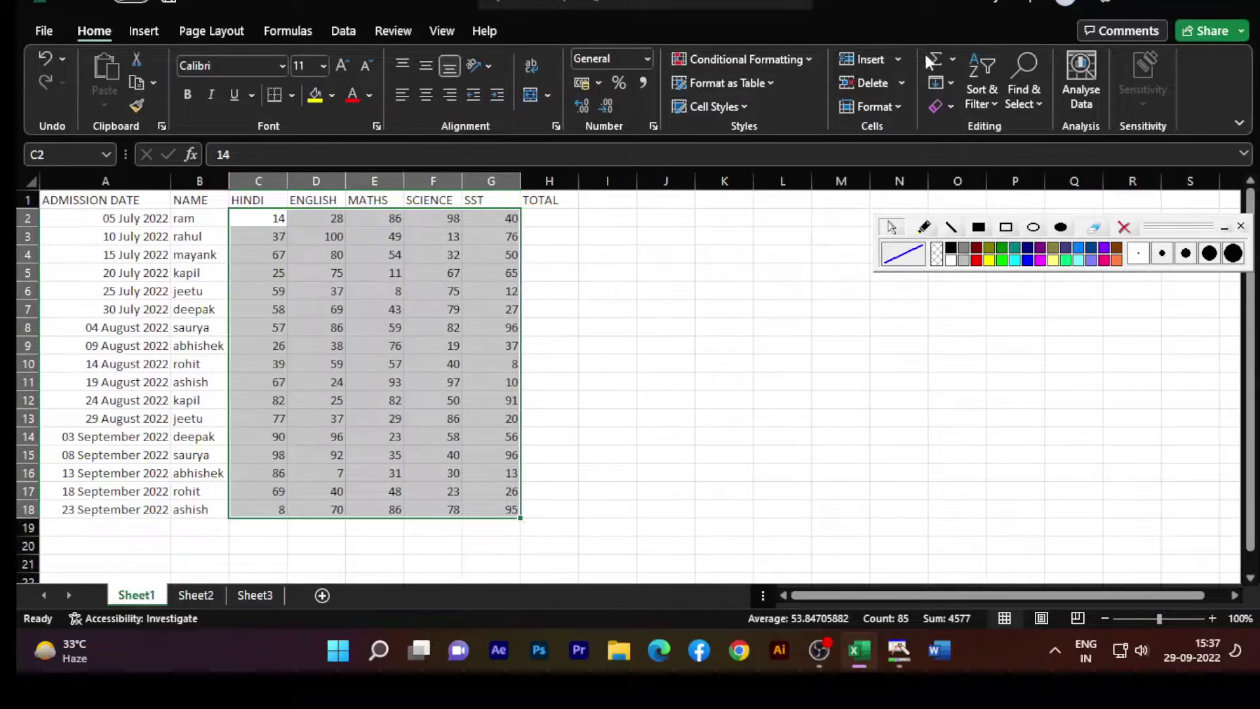
Start a Less Than highlight rule on the selected marks and preview it with a threshold of 20.
click(747, 60)
mouse_move(740, 96)
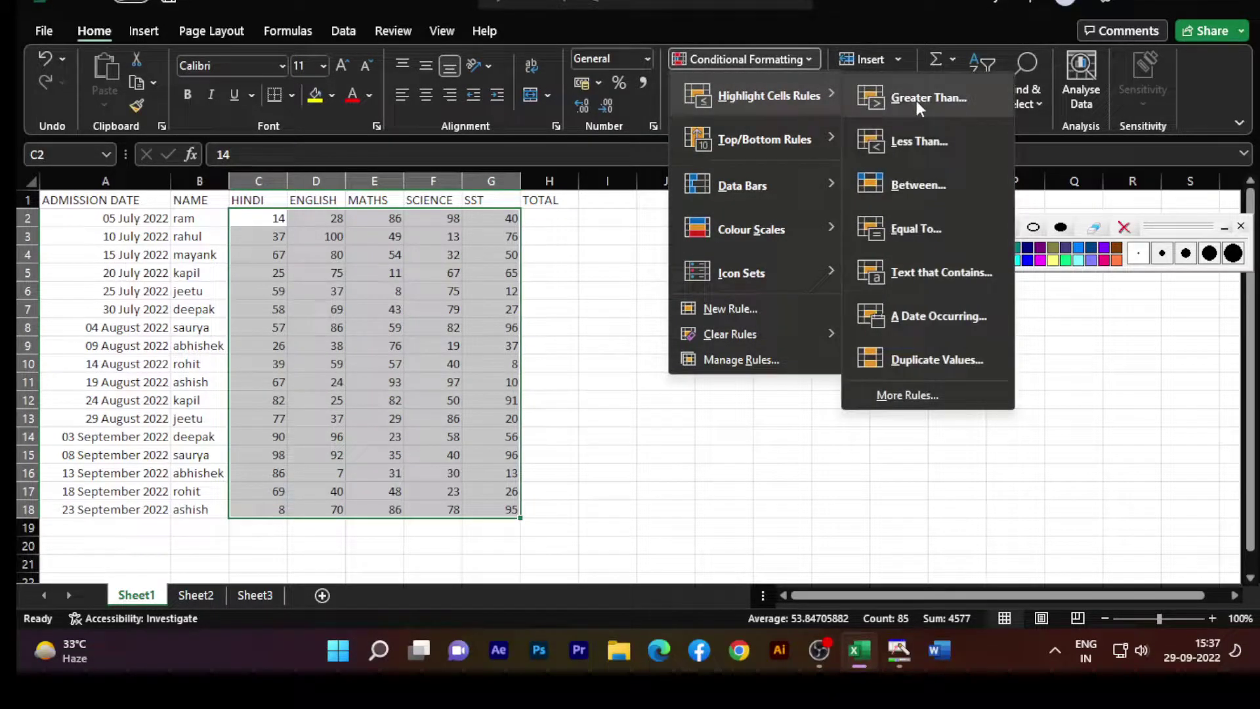
click(905, 141)
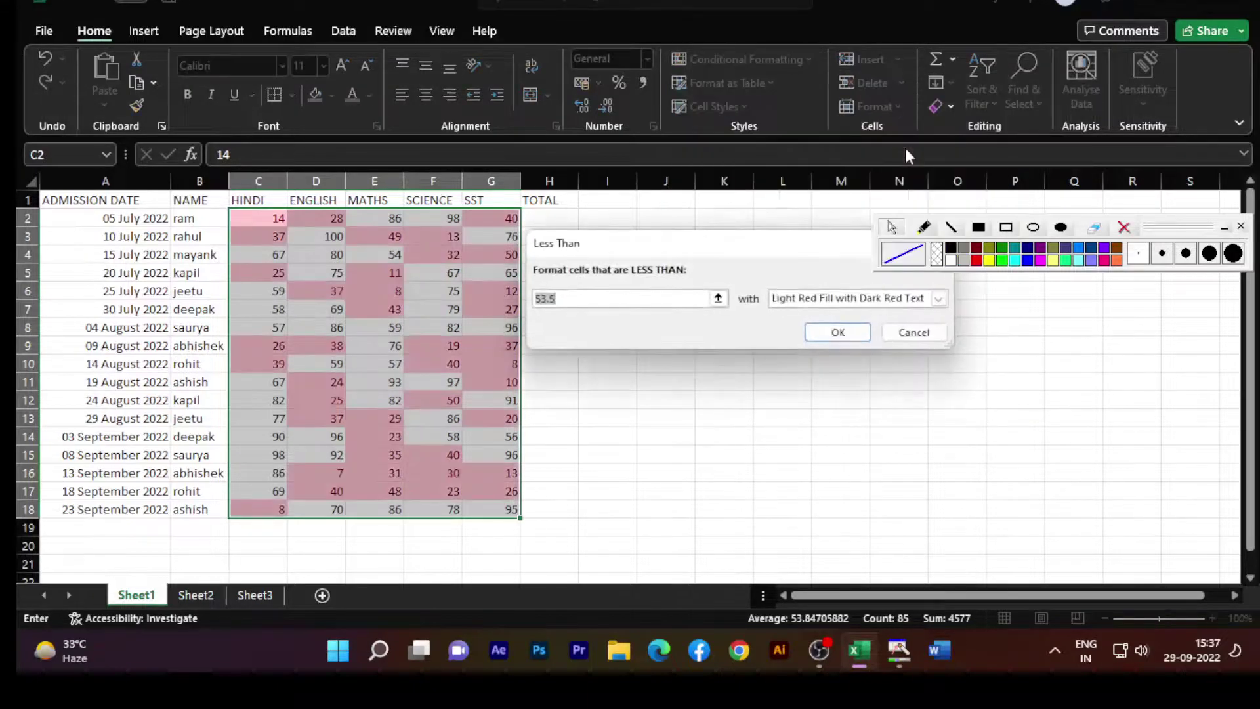
drag(728, 247, 735, 167)
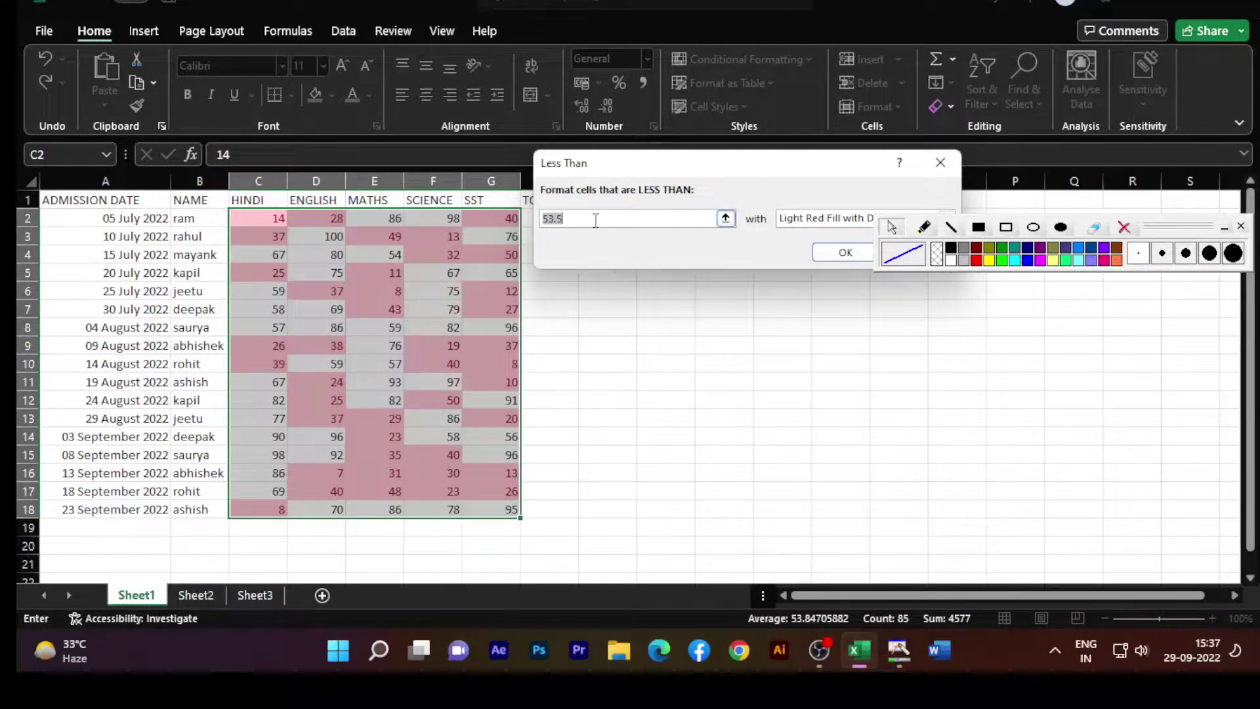
key(BackSpace)
text(20)
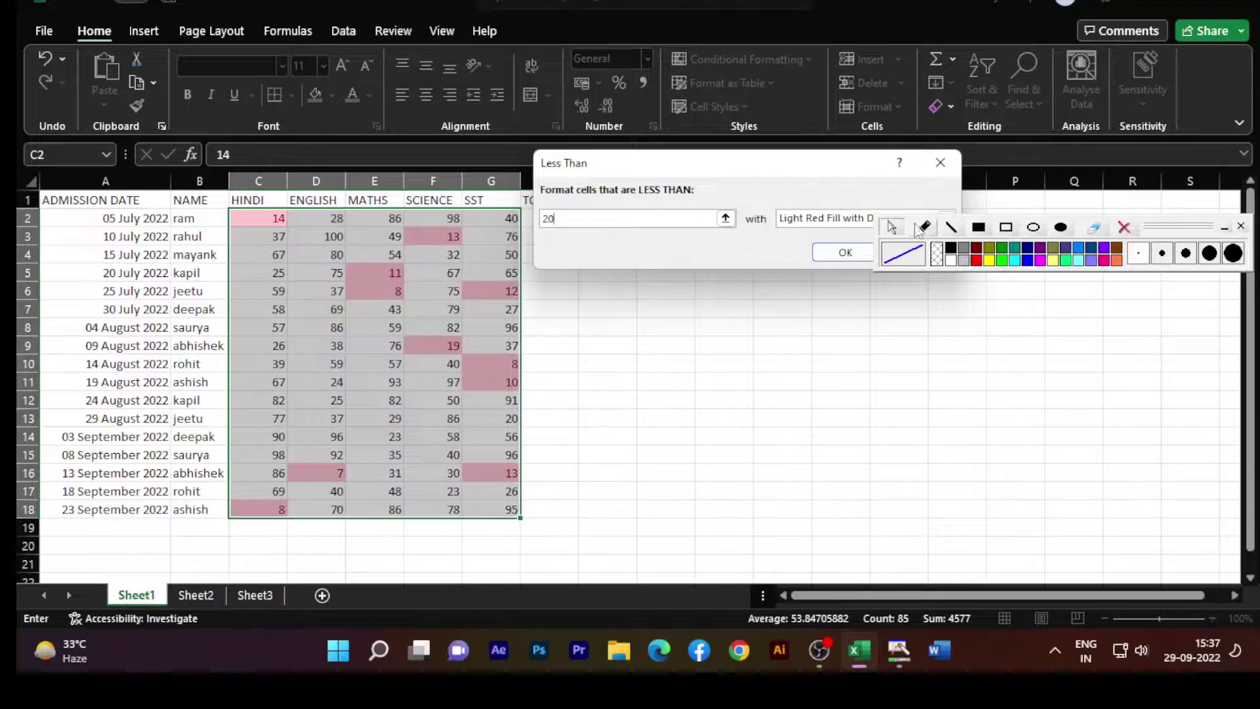
Move the annotation toolbar clear of the Less Than dialog and set the threshold to 10.
drag(1185, 226, 1189, 372)
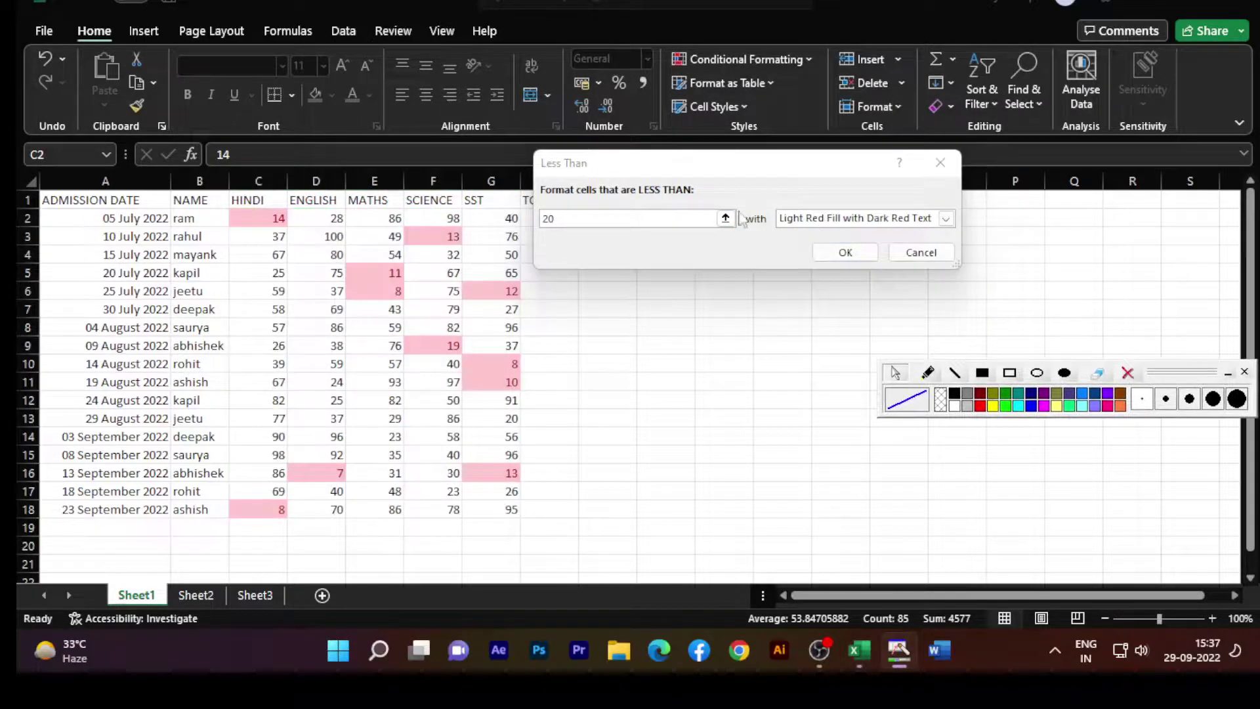
click(683, 217)
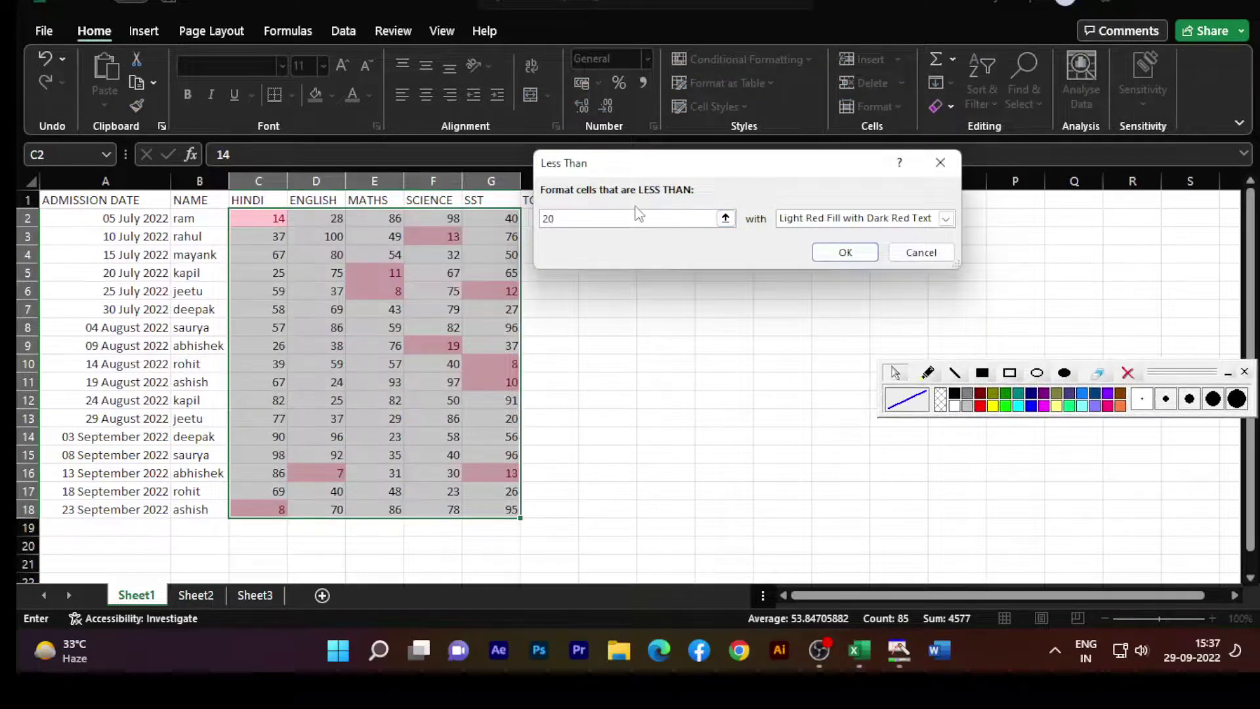
key(BackSpace)
text(10)
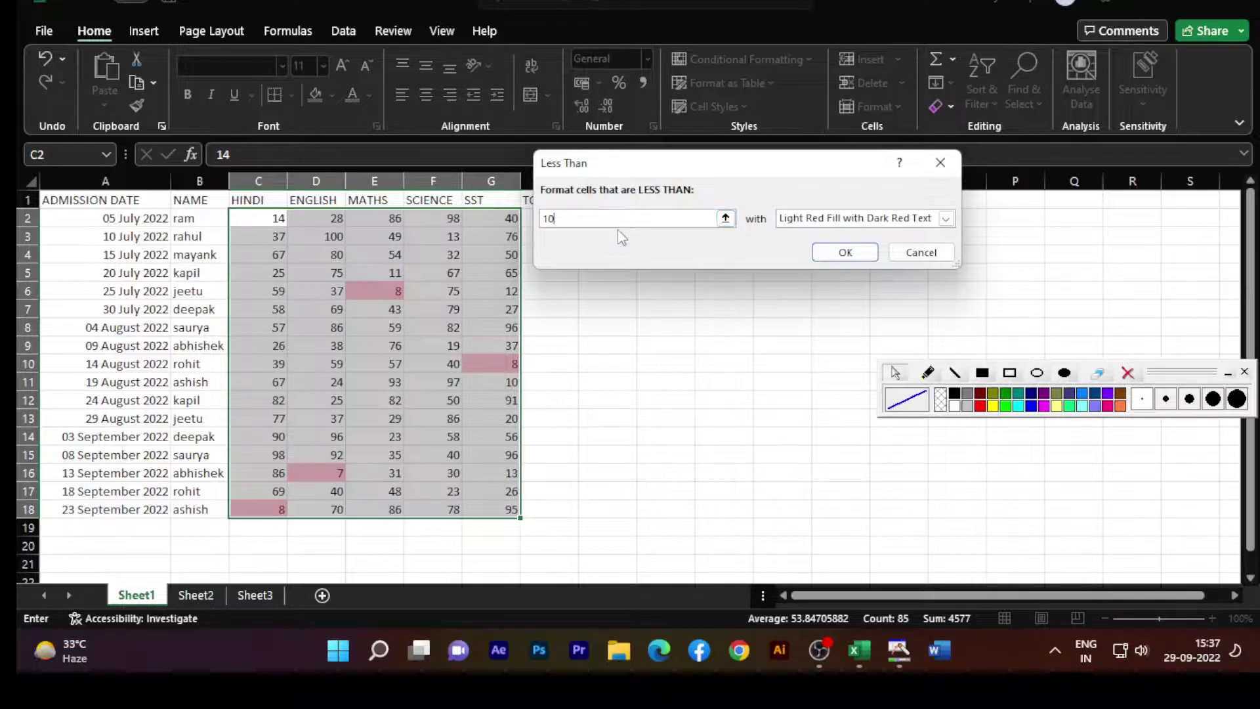
Preview the Less Than rule with the yellow fill, green fill, red text, red border and light red fill formats, and cancel the rule.
click(946, 219)
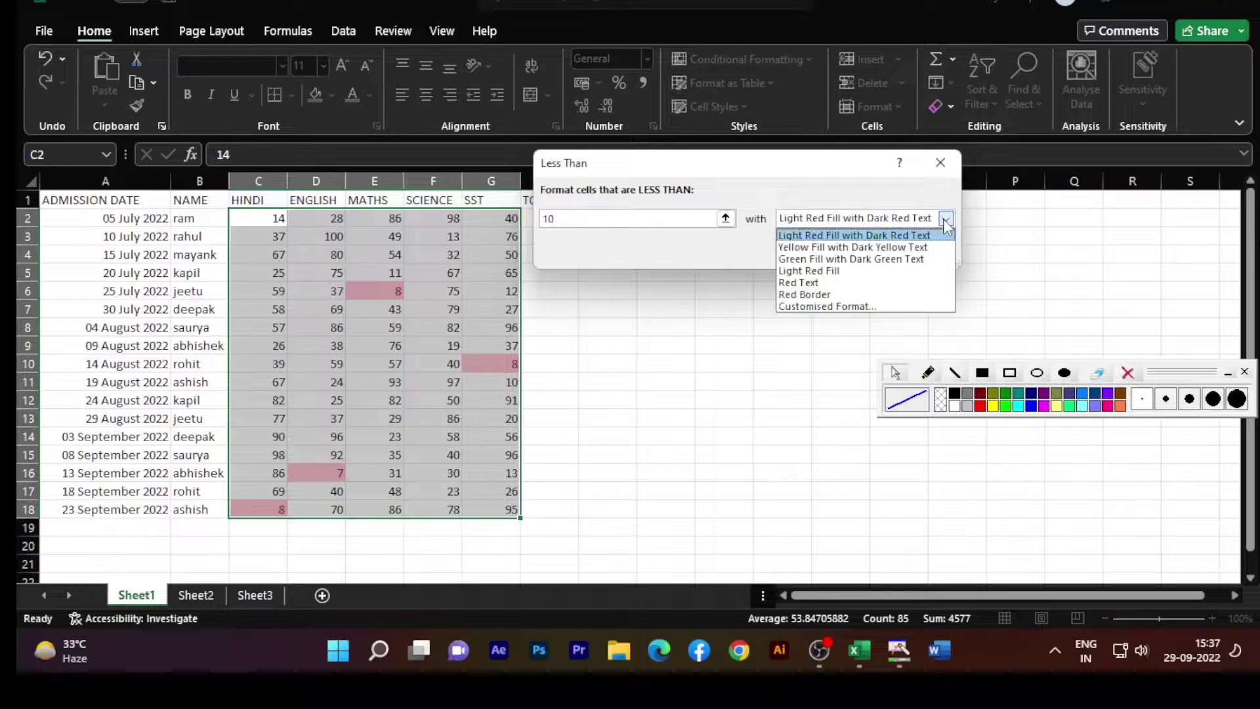
click(809, 249)
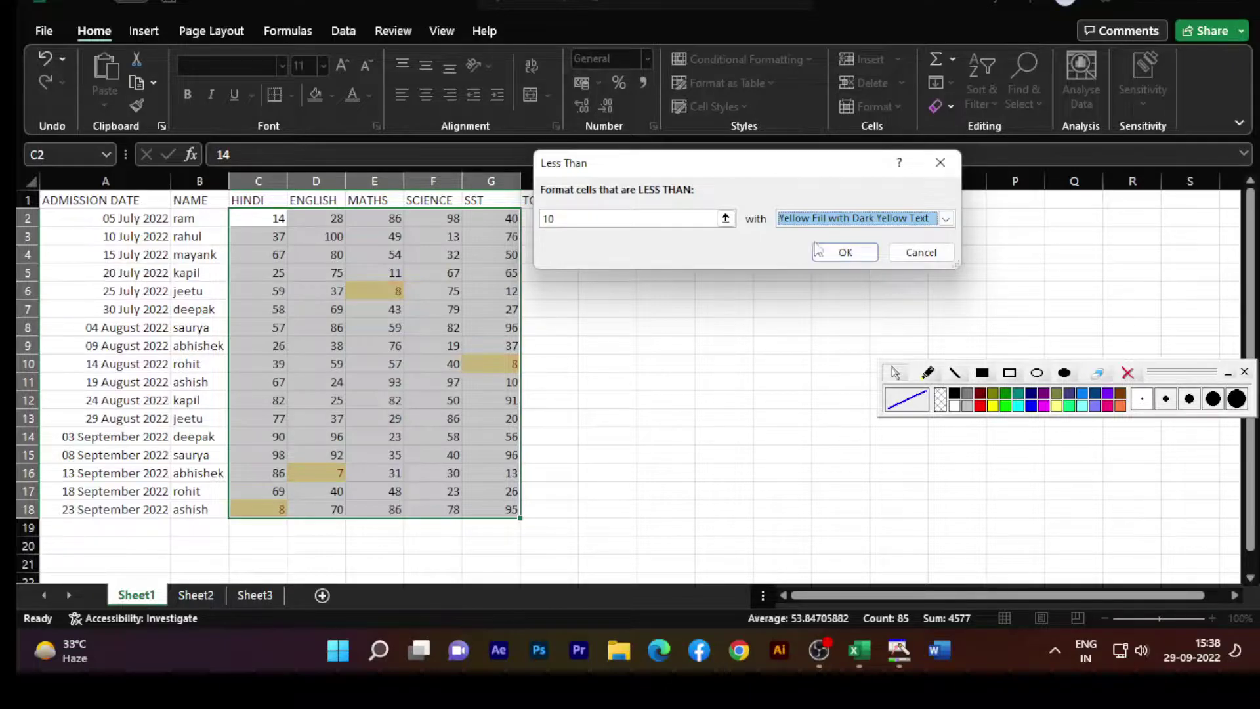
click(945, 219)
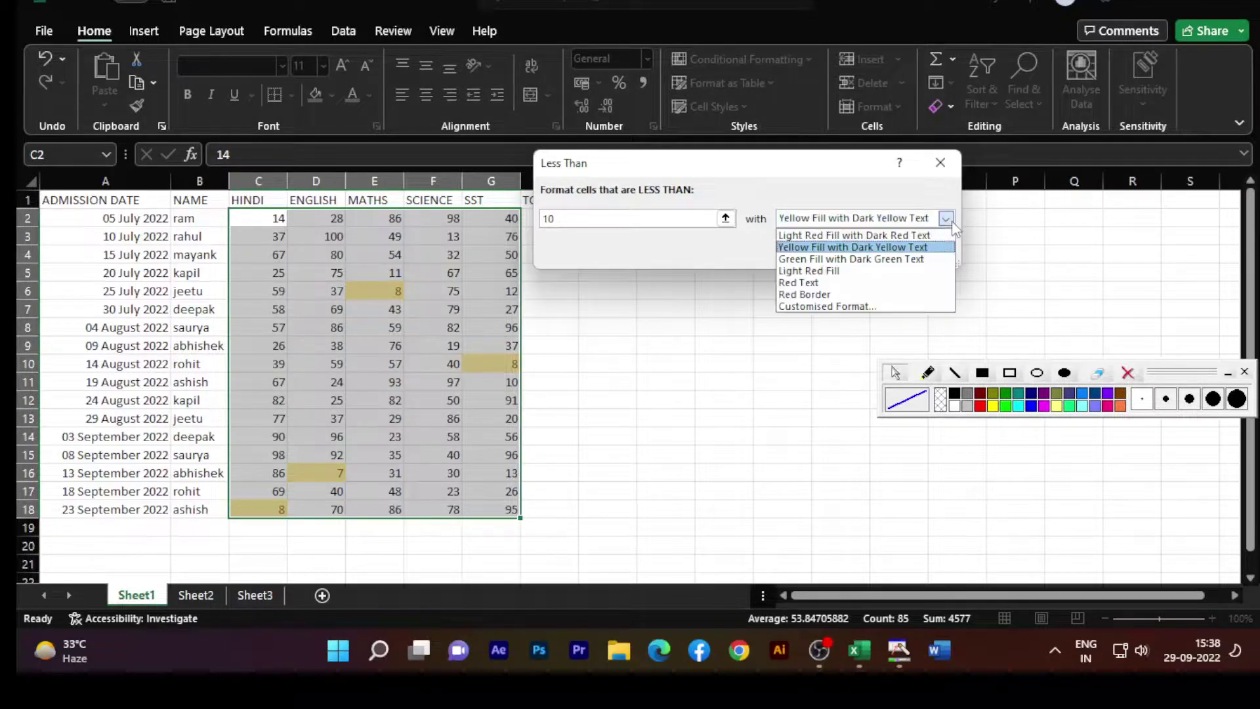
click(829, 255)
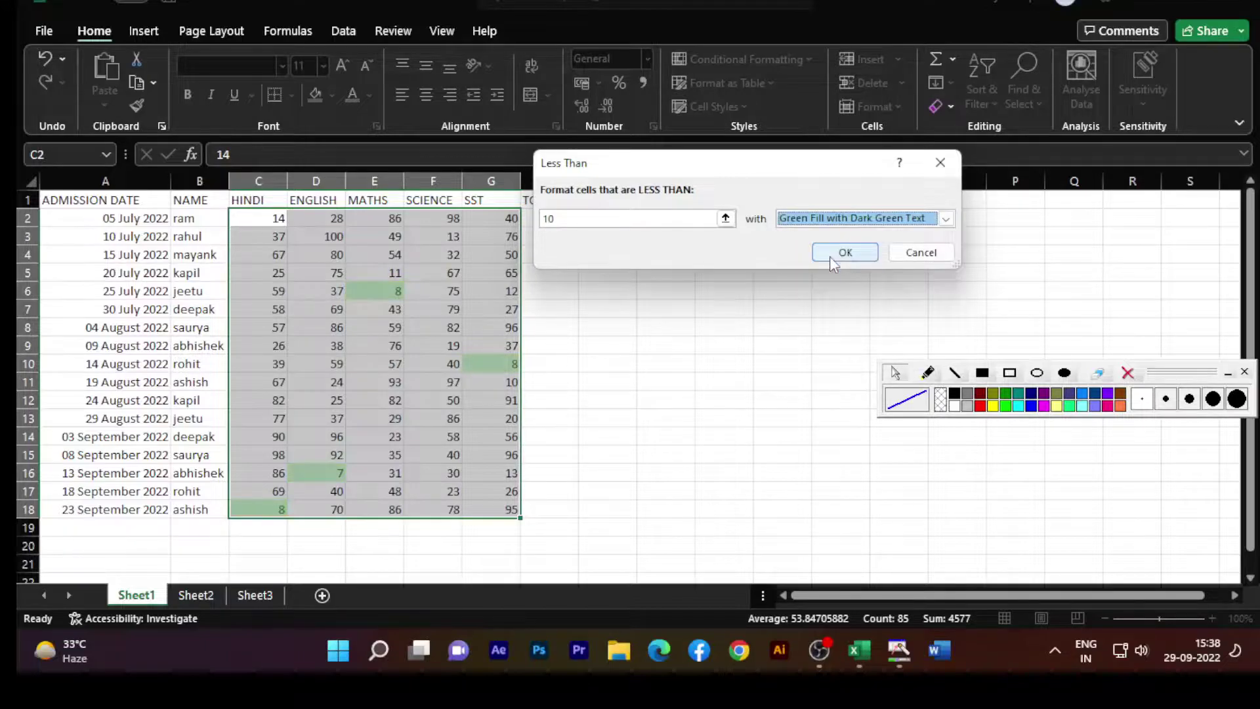
click(945, 218)
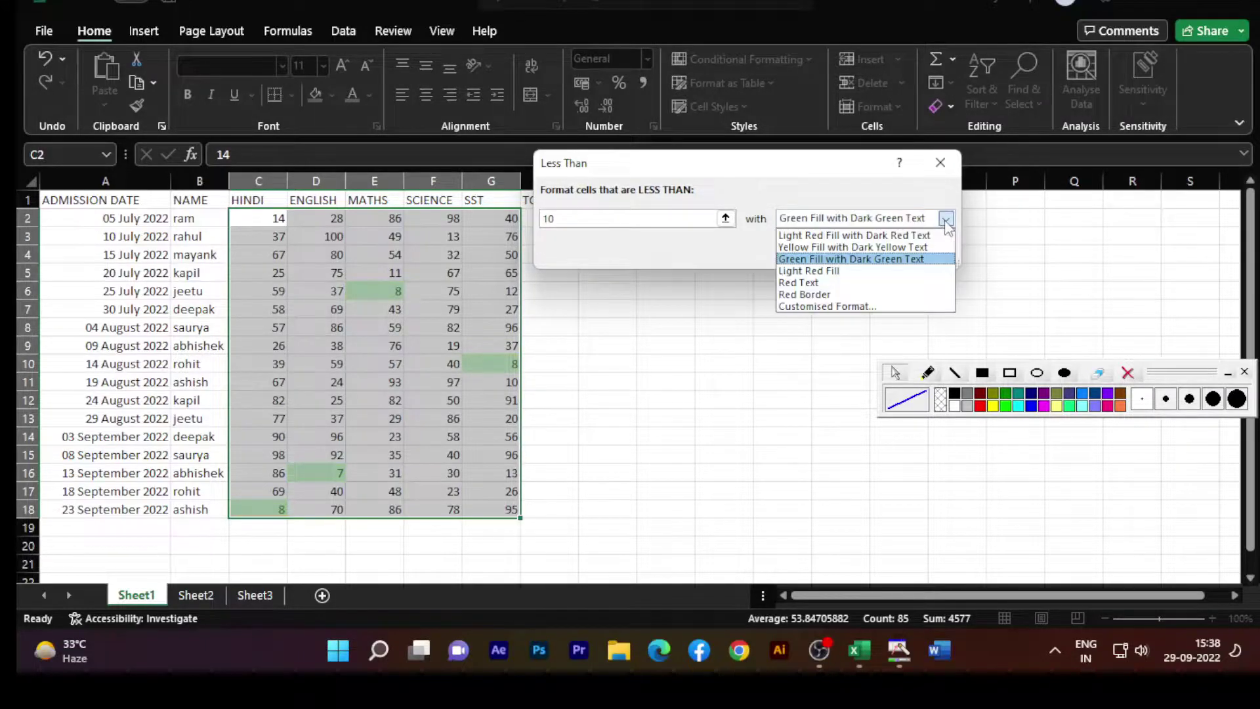
click(813, 283)
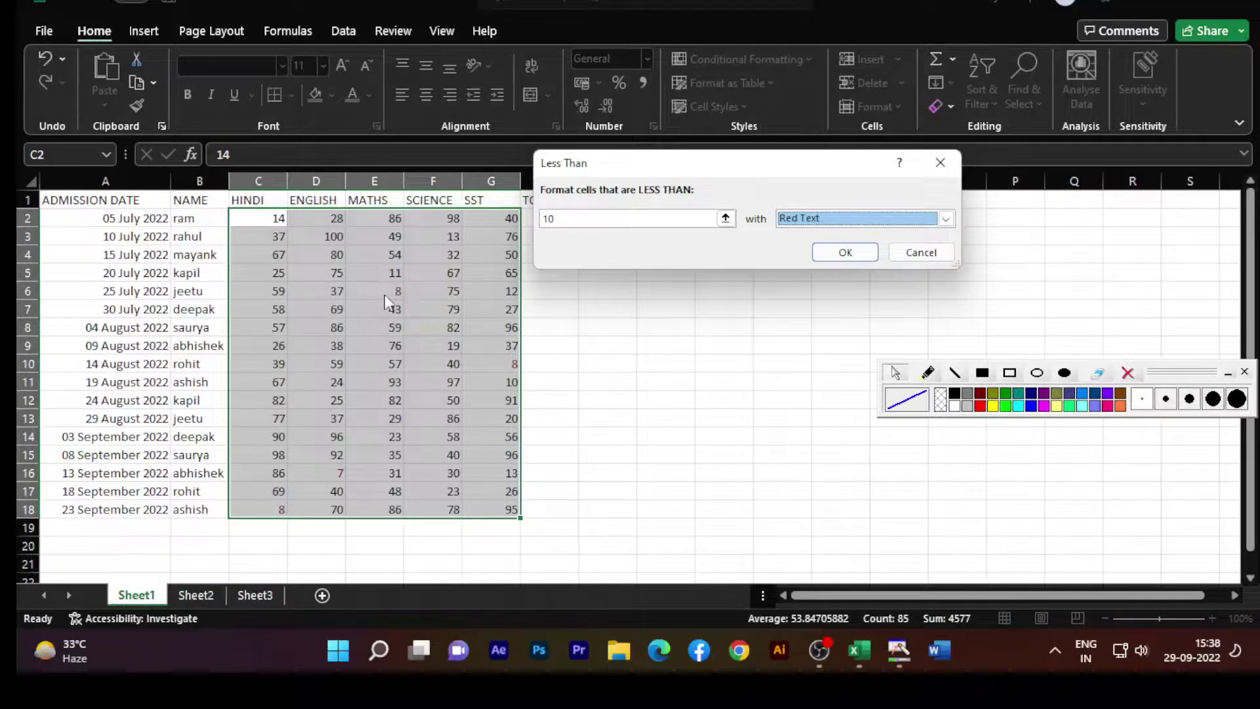
click(945, 218)
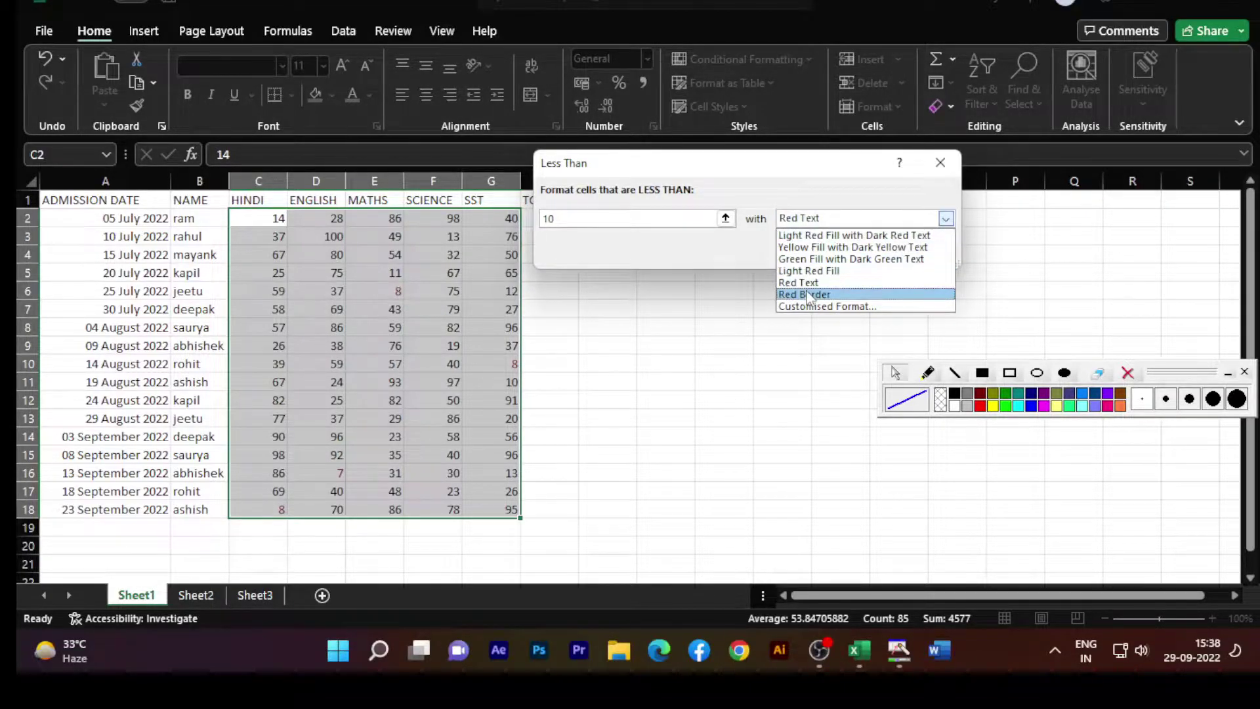
click(807, 293)
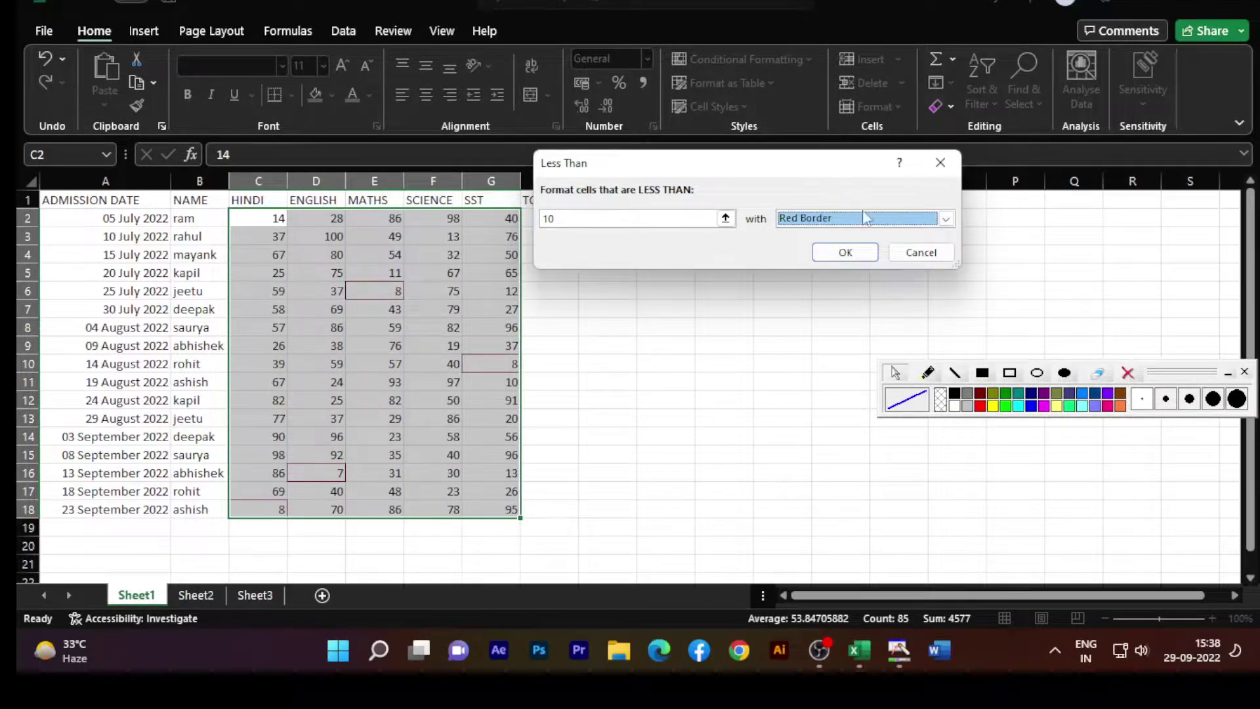
click(952, 222)
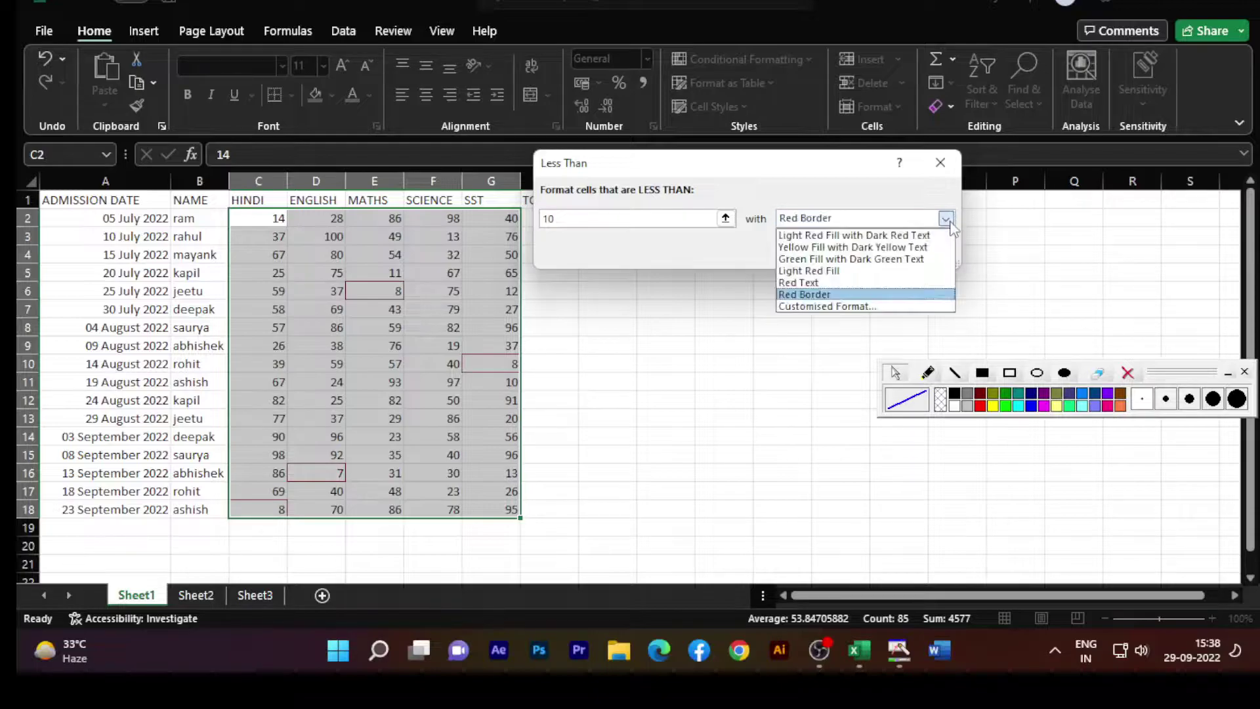
click(856, 234)
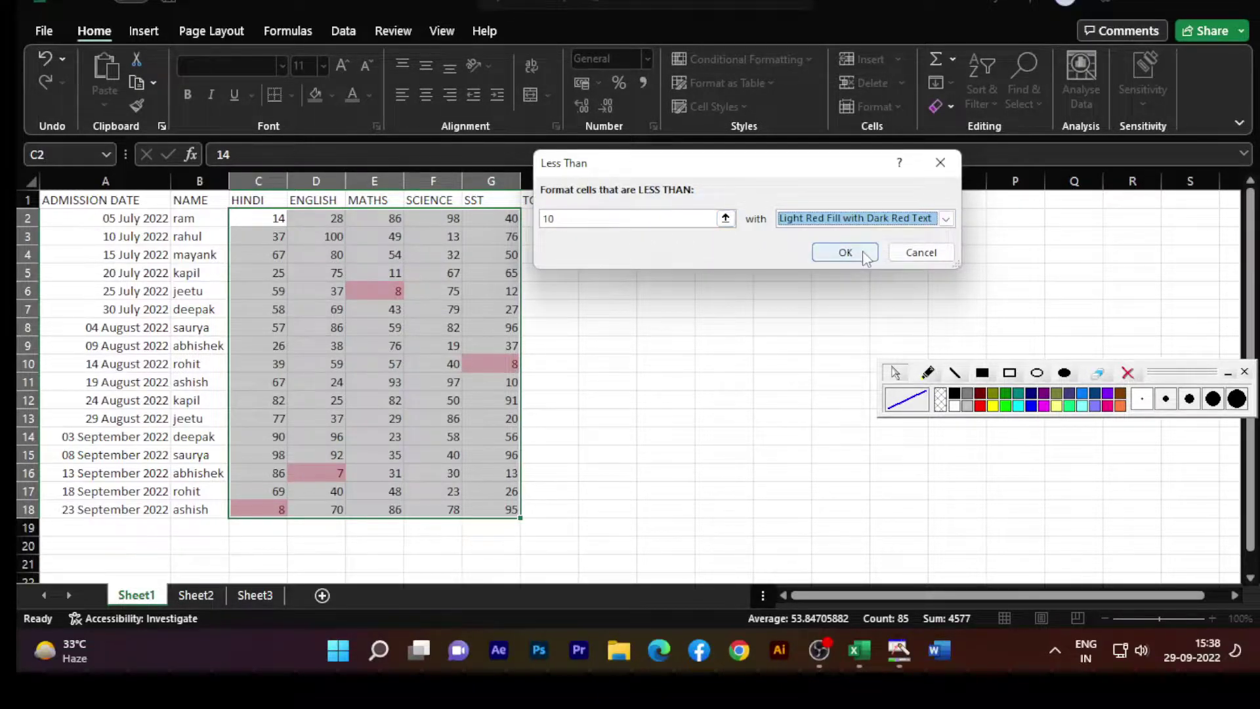
click(920, 252)
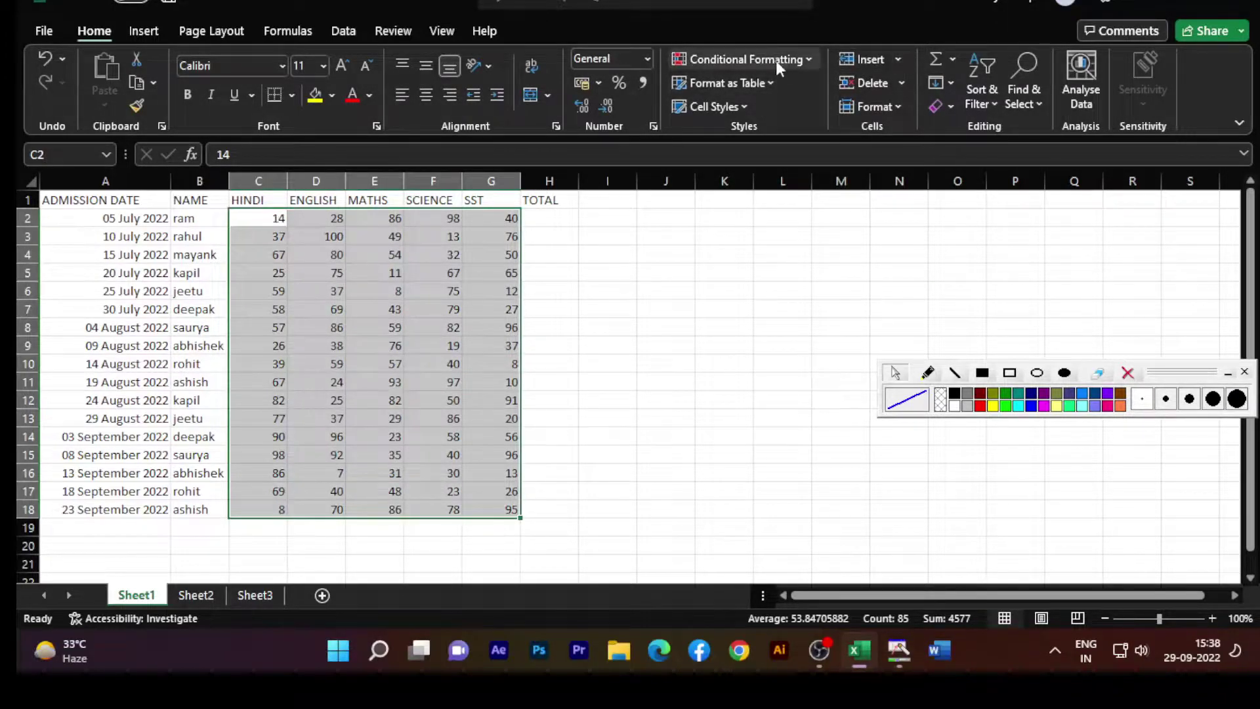
Start a Between highlight rule on the selected marks and preview it for values from 50 to 60.
click(776, 60)
mouse_move(774, 93)
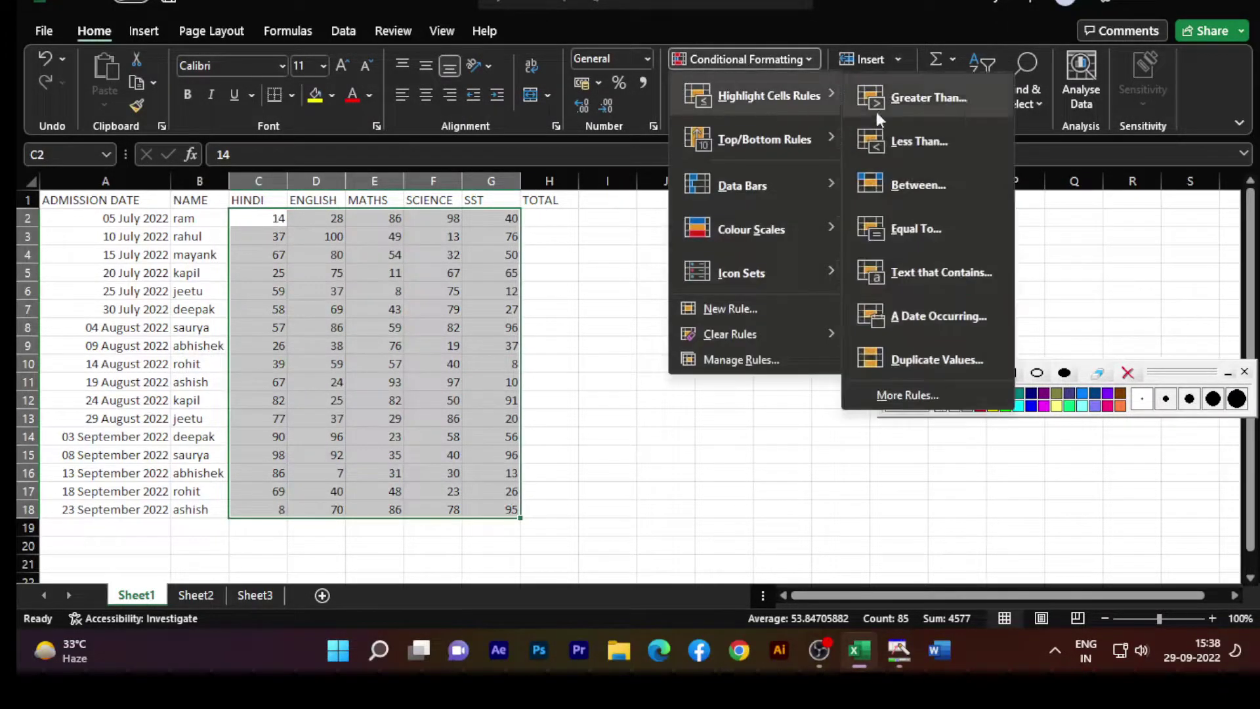
click(910, 187)
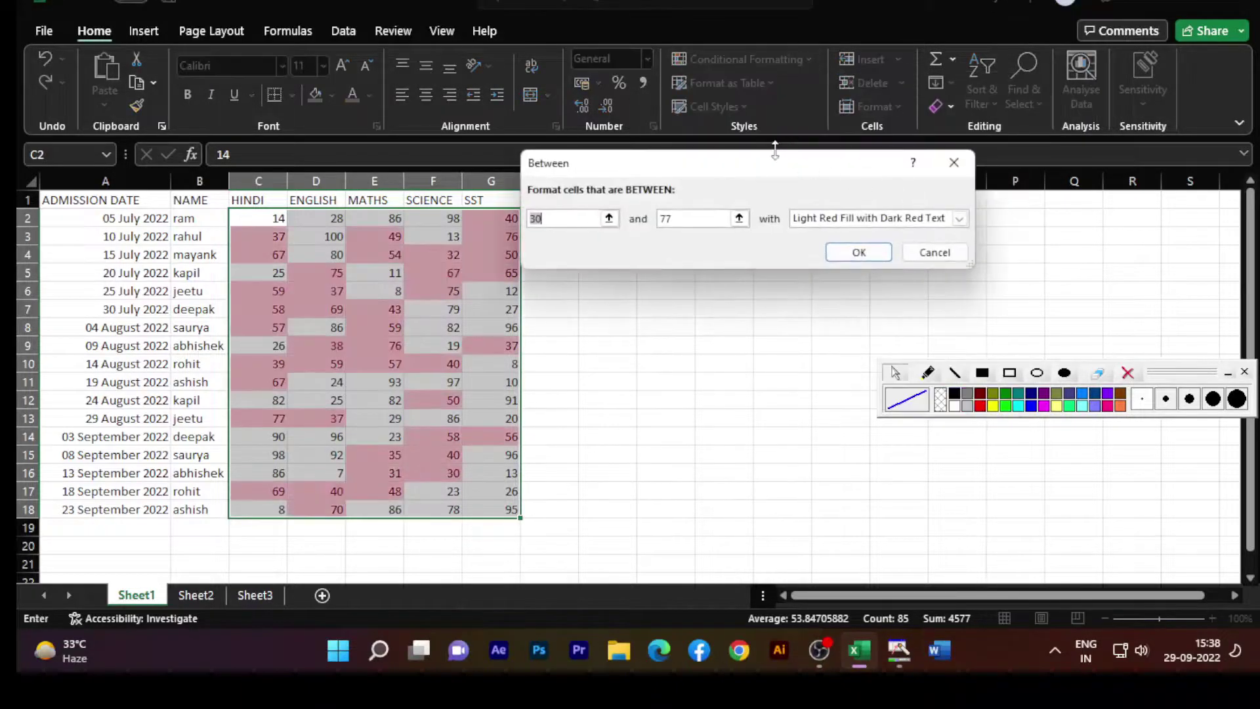
drag(759, 166, 836, 117)
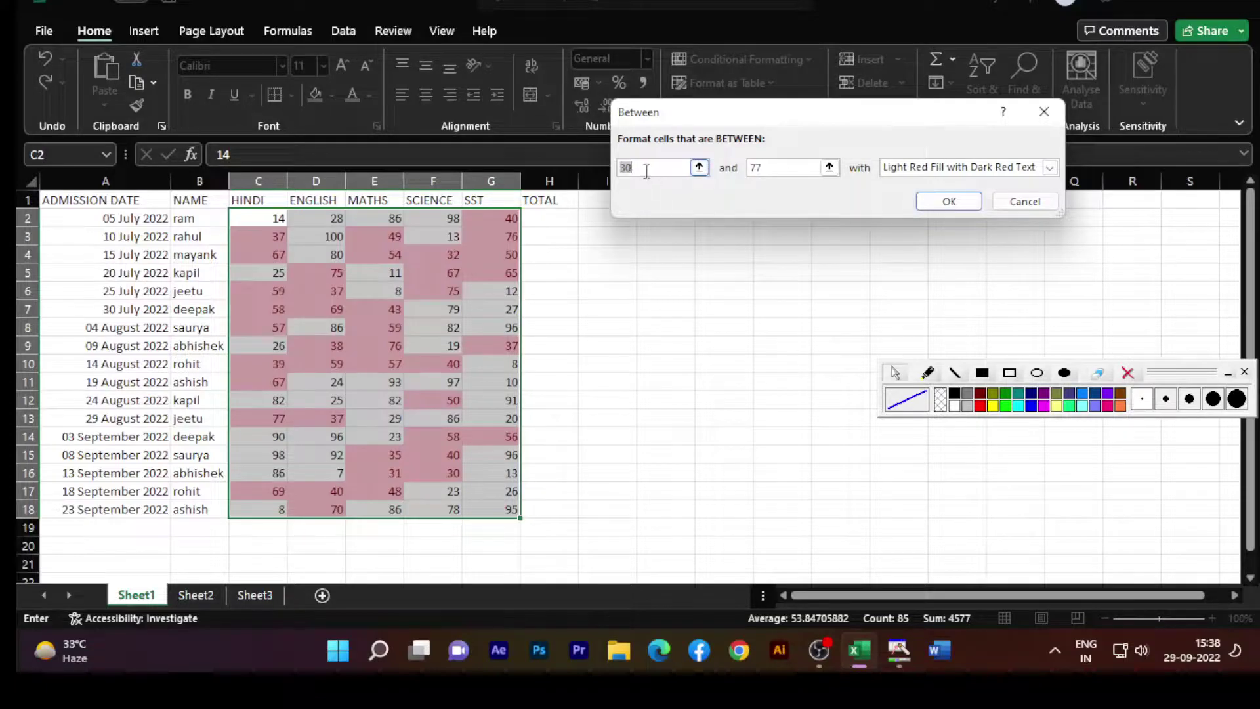
text(50)
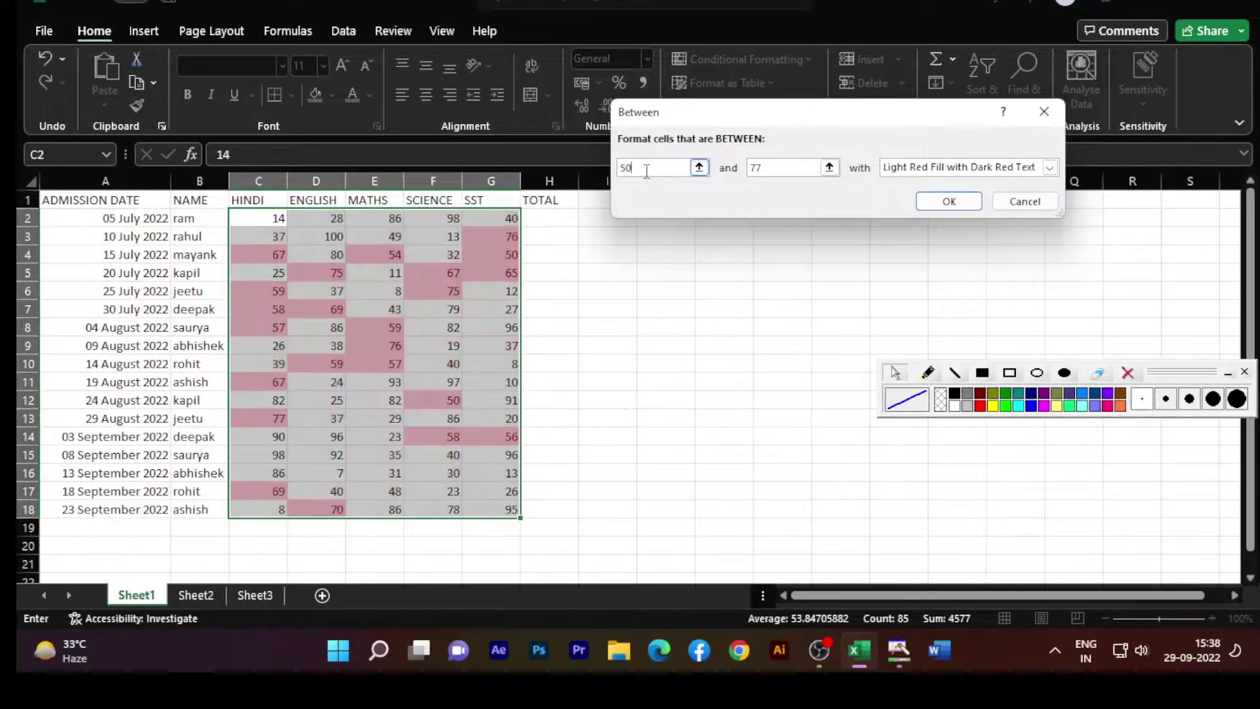
click(768, 167)
key(BackSpace)
text(60)
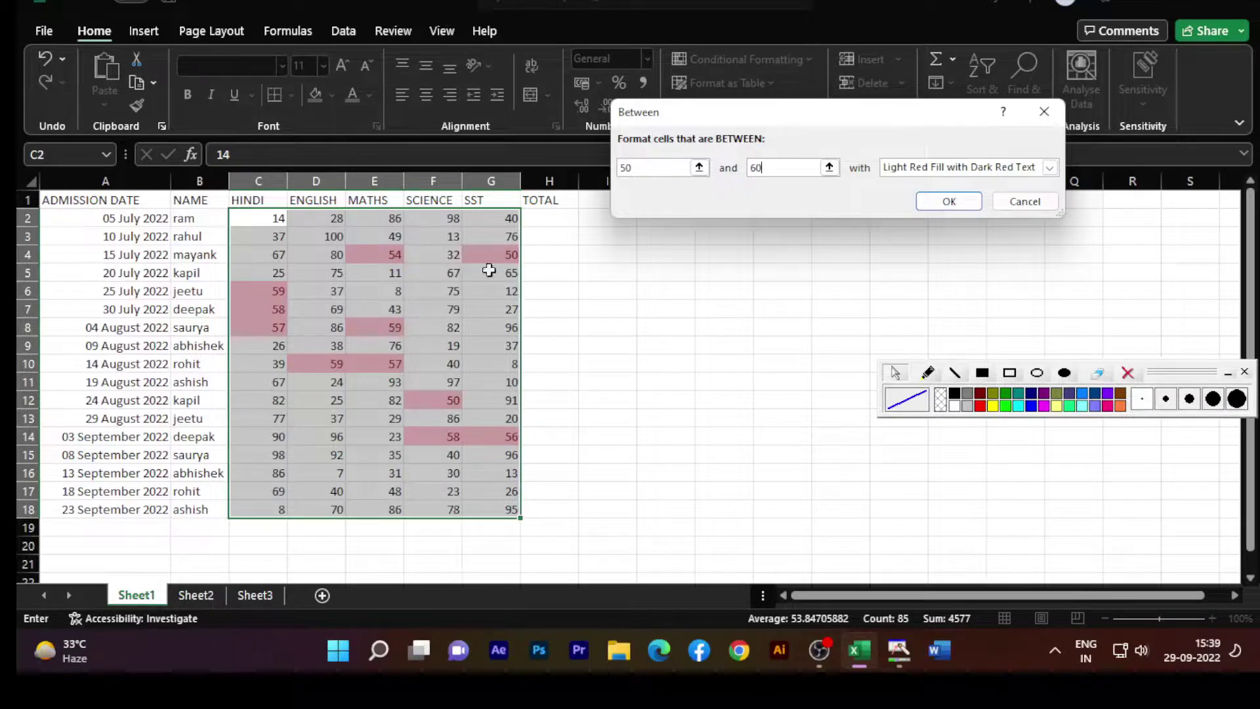
Preview the Between rule for values from 80 to 90, and cancel the rule.
click(647, 165)
text(80)
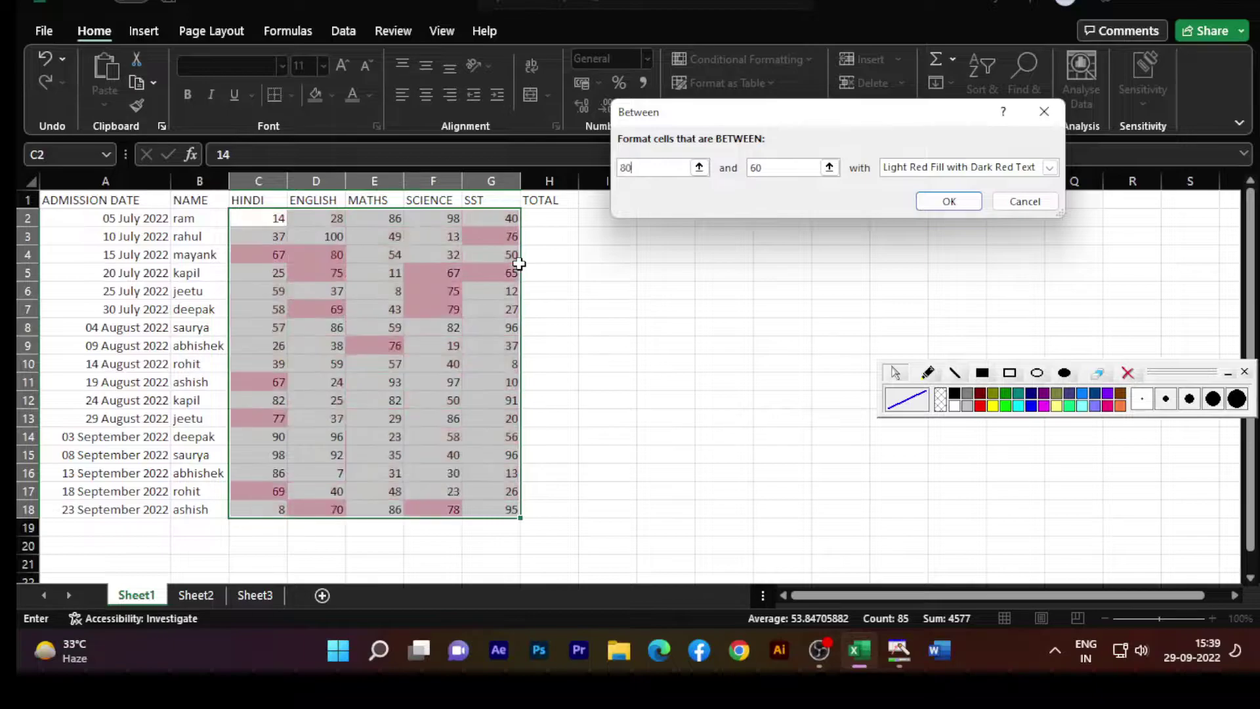
click(778, 165)
text(90)
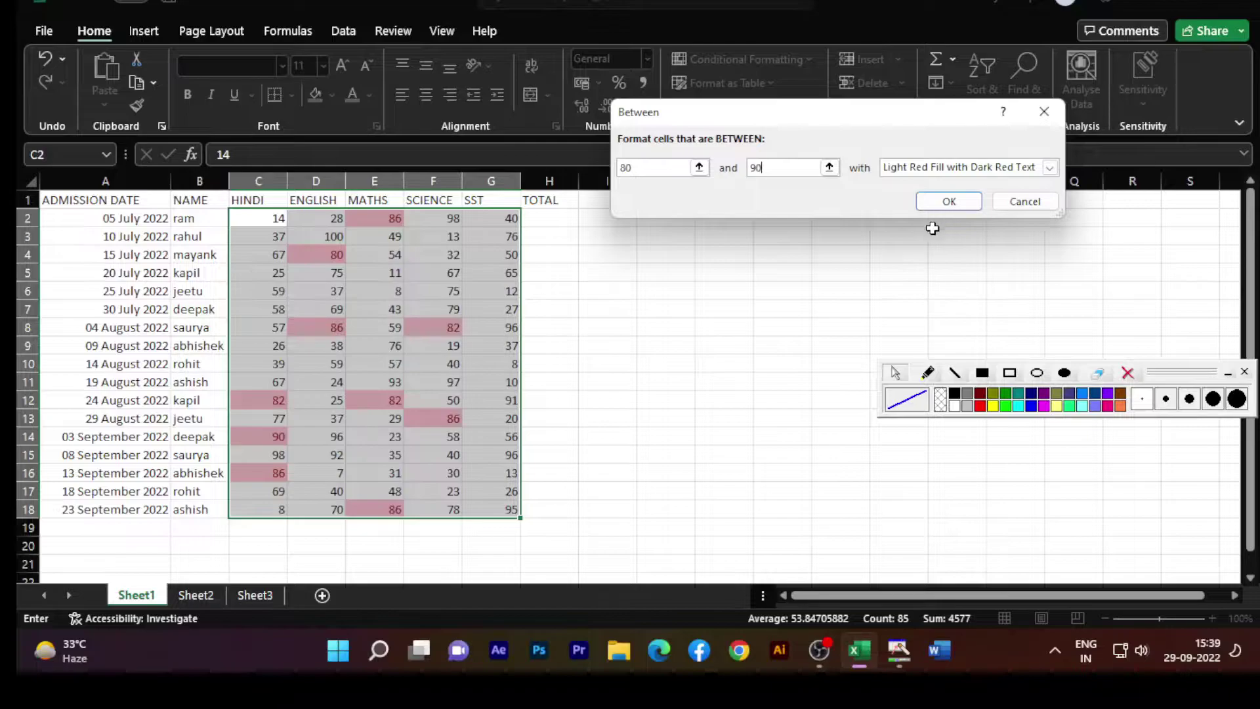
click(1033, 205)
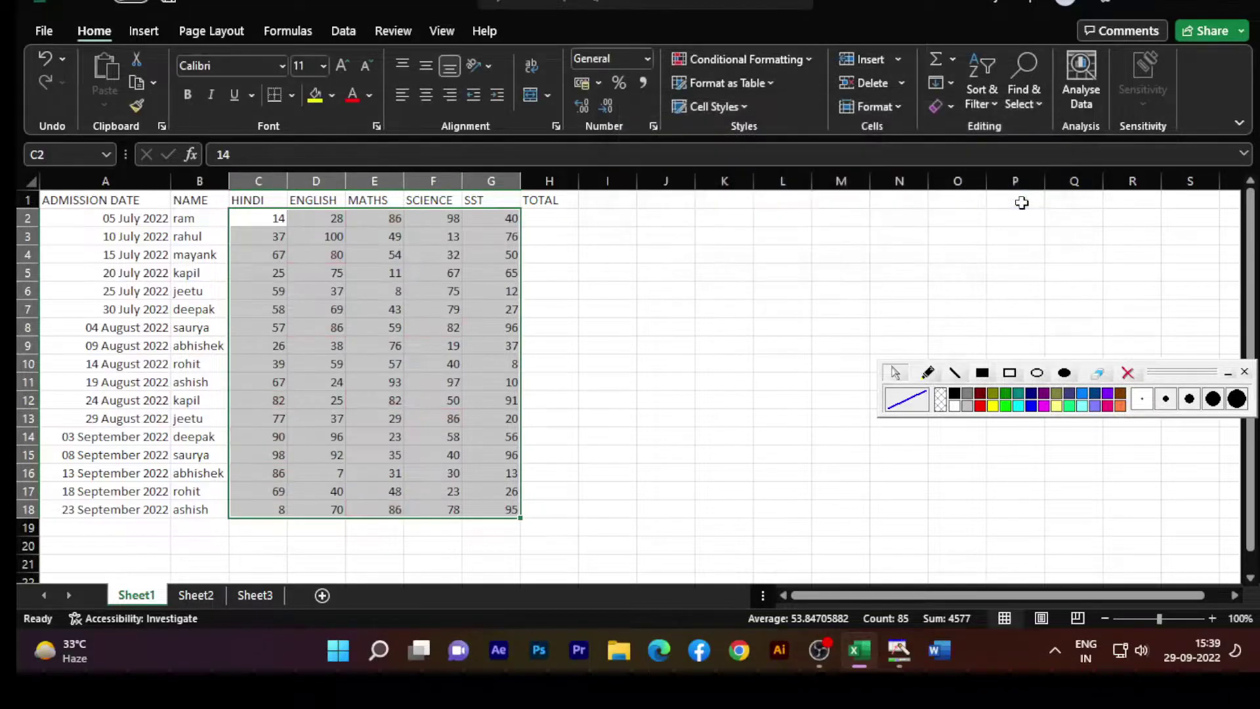
Preview an Equal To highlight rule on the selected marks for the values 8 and 11, and cancel the rule.
click(747, 58)
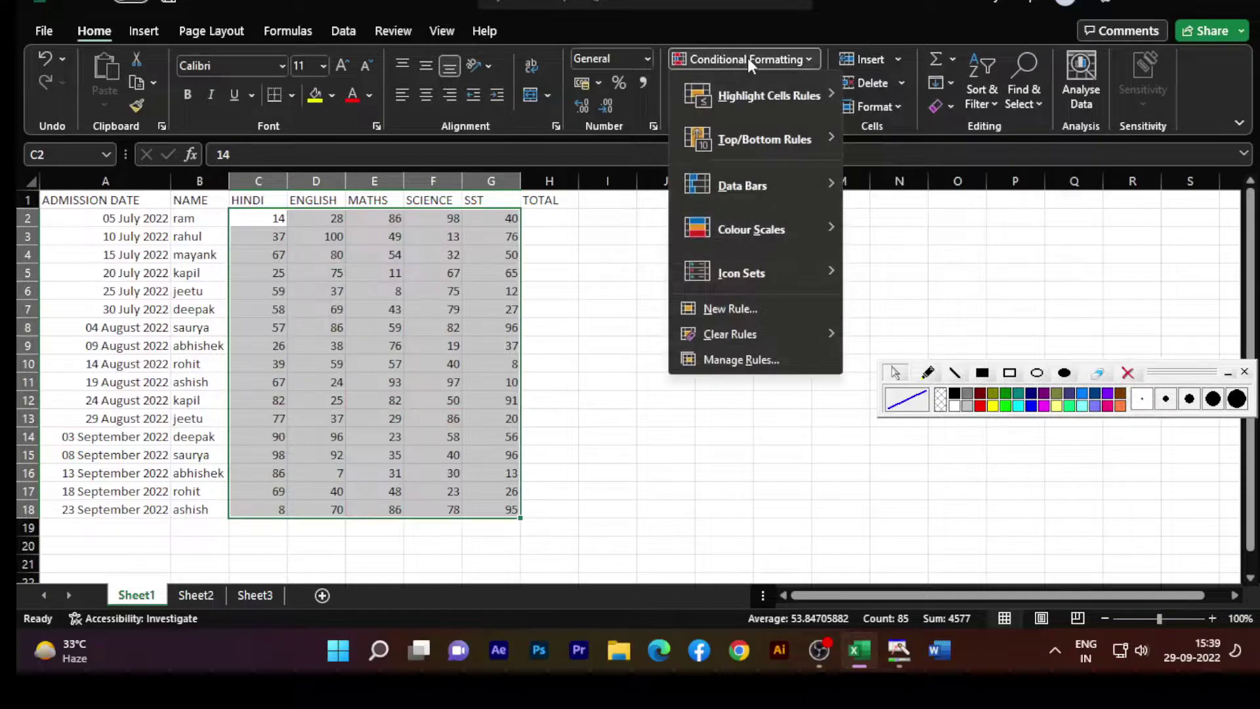
mouse_move(758, 90)
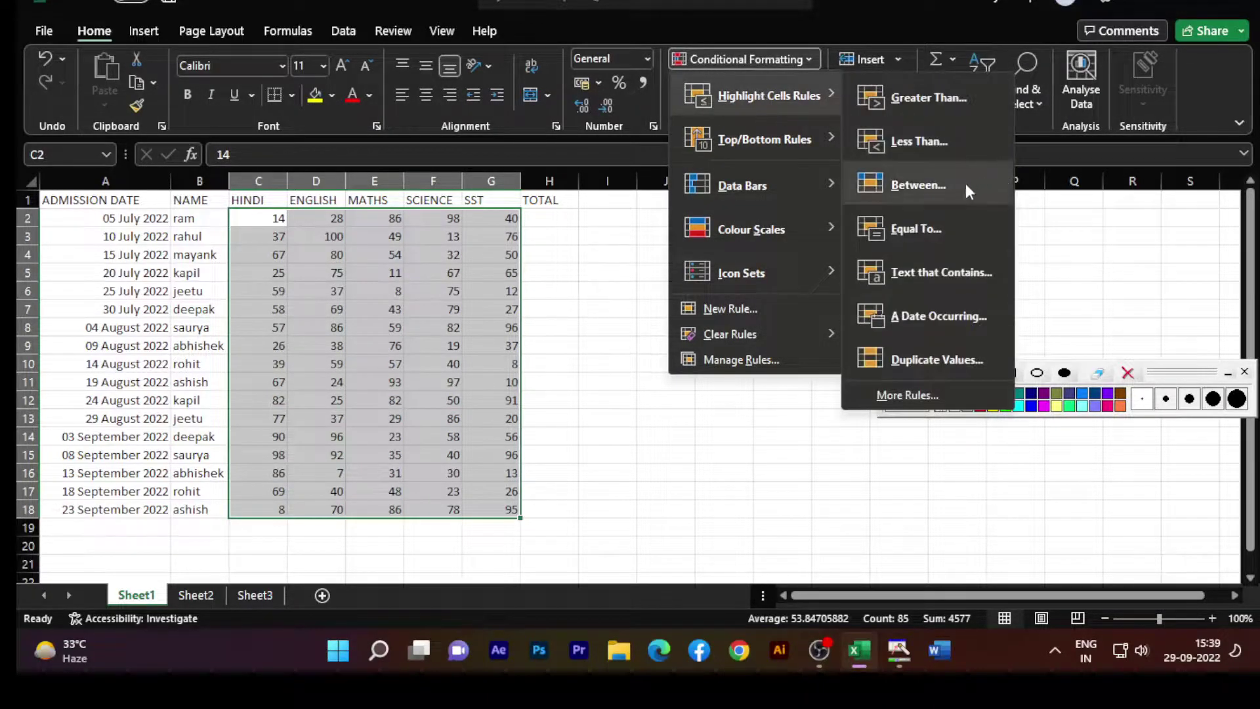
click(924, 231)
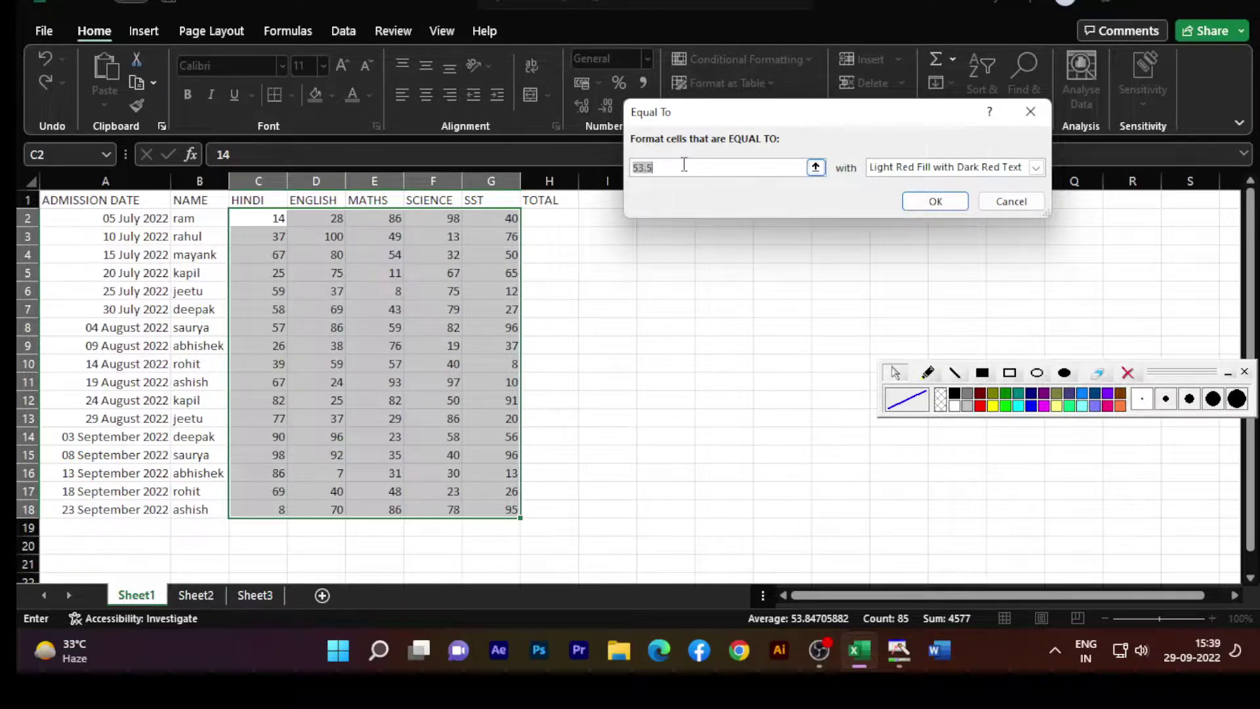
text(8)
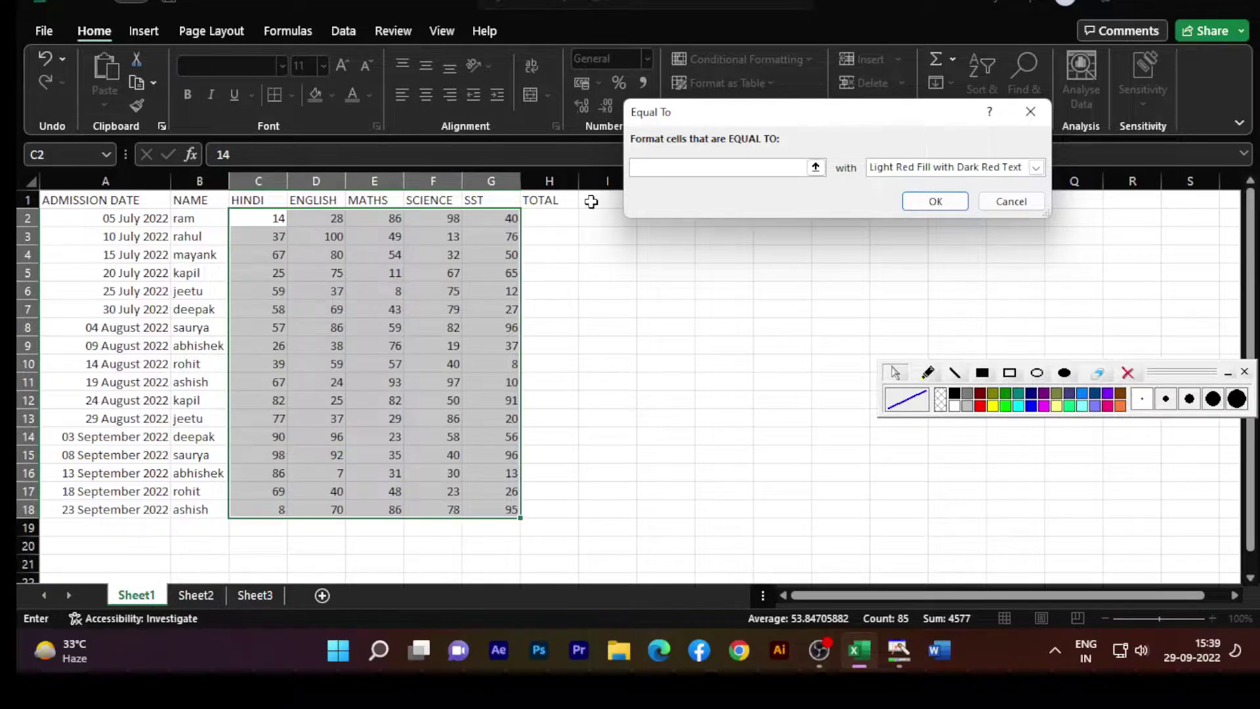
text(11)
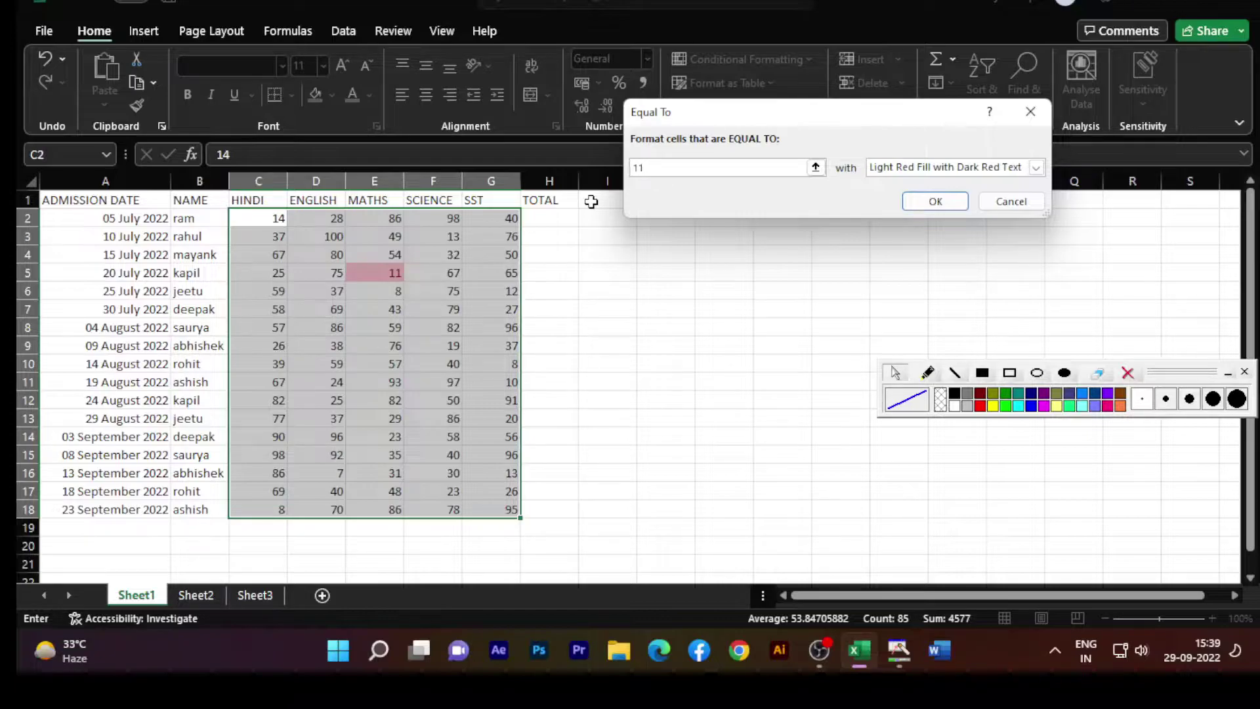
key(BackSpace)
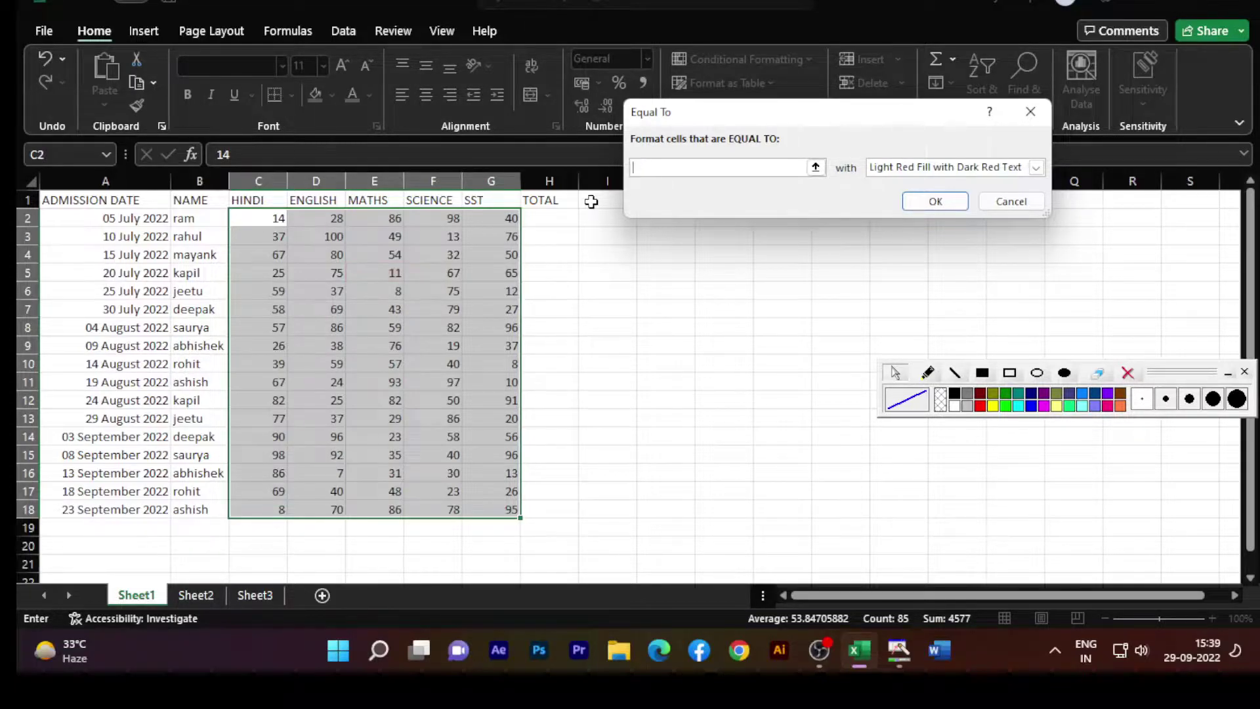
click(1028, 113)
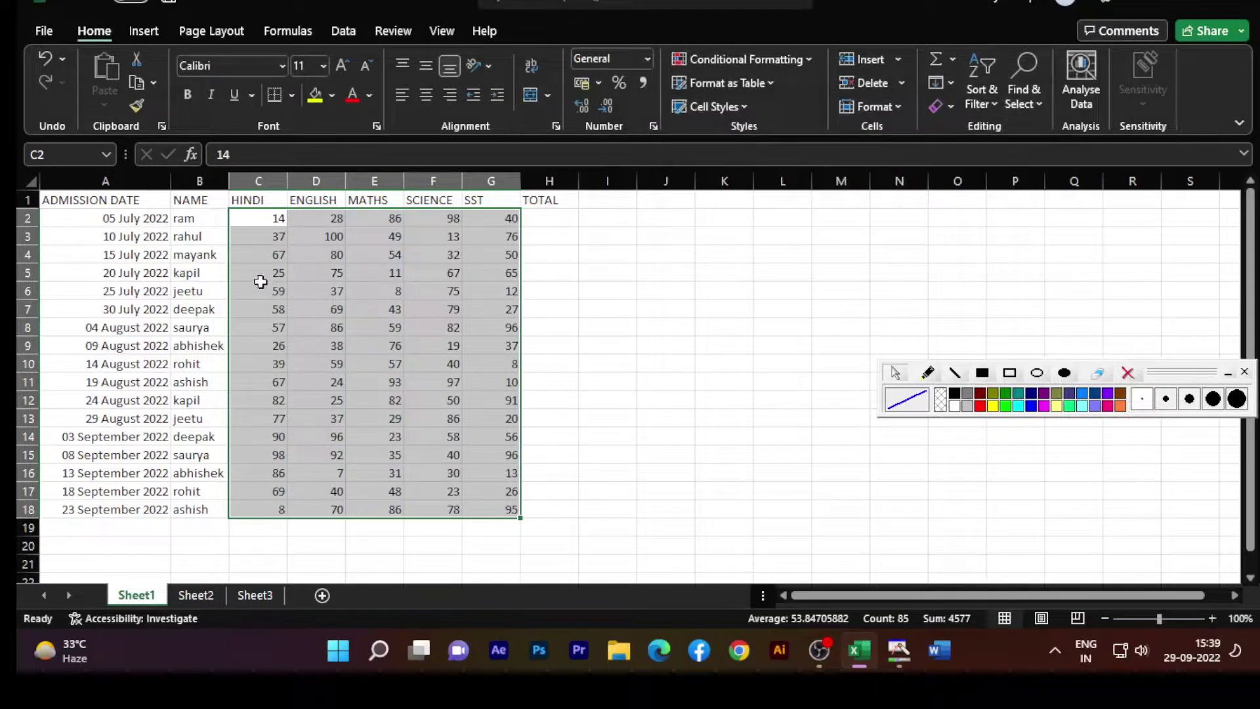
Select the whole table A1:G18, preview an Equal To highlight rule for the first student's name, and cancel the rule.
click(681, 296)
drag(76, 200, 489, 510)
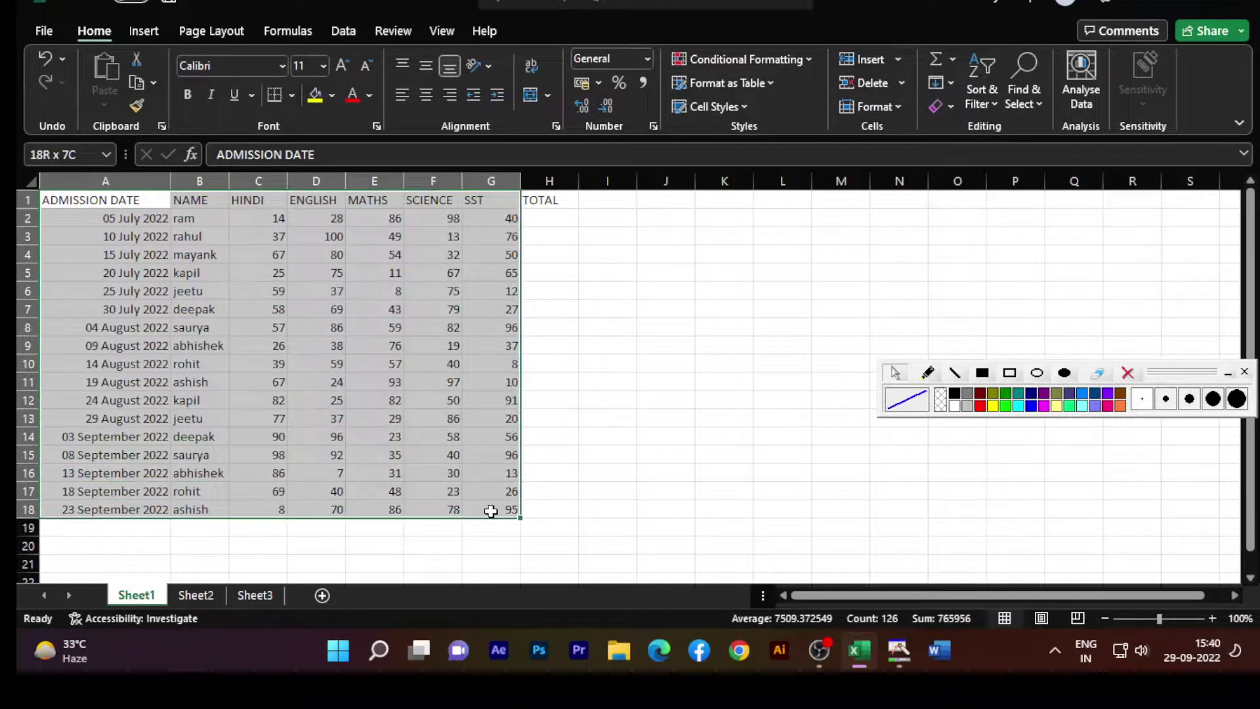
click(751, 61)
mouse_move(745, 104)
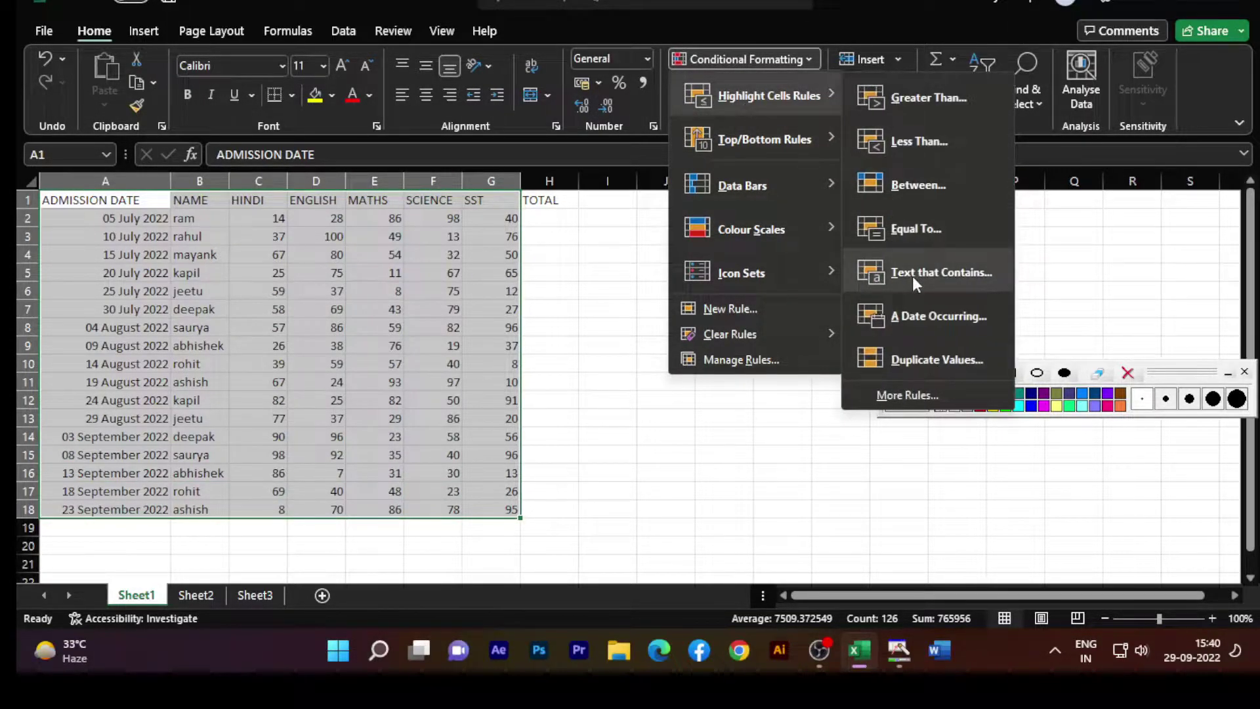
click(911, 229)
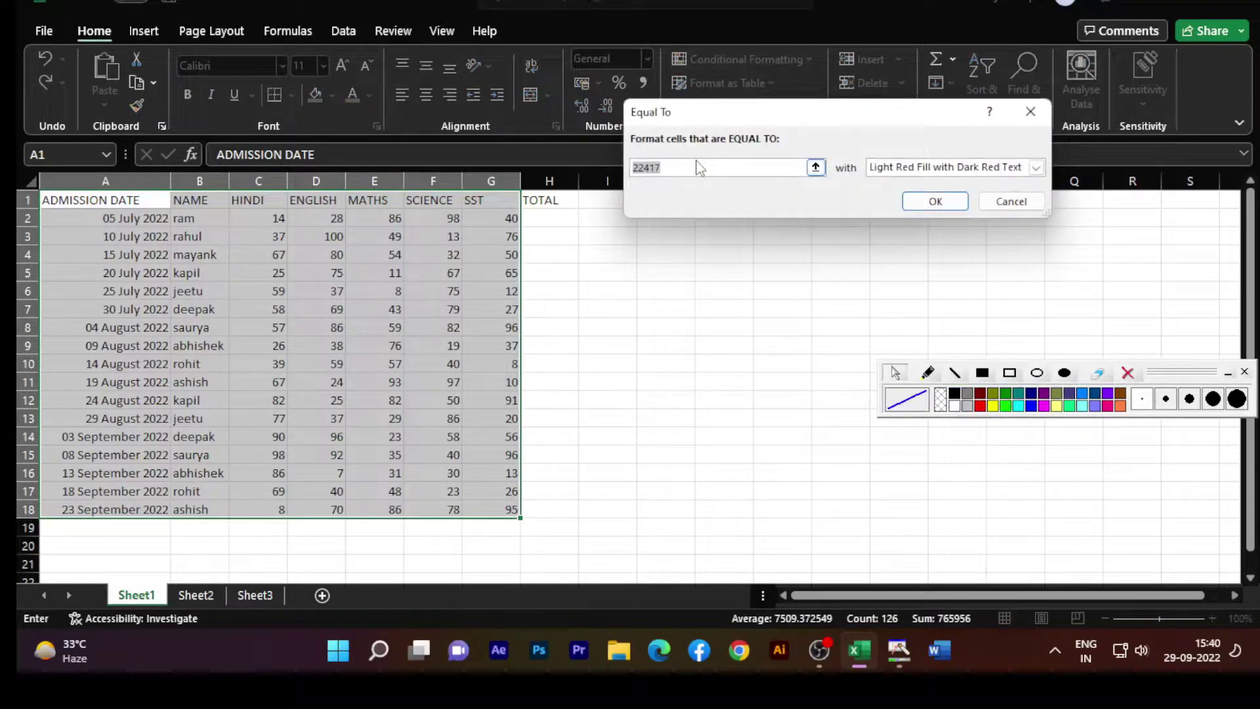
text(RAM)
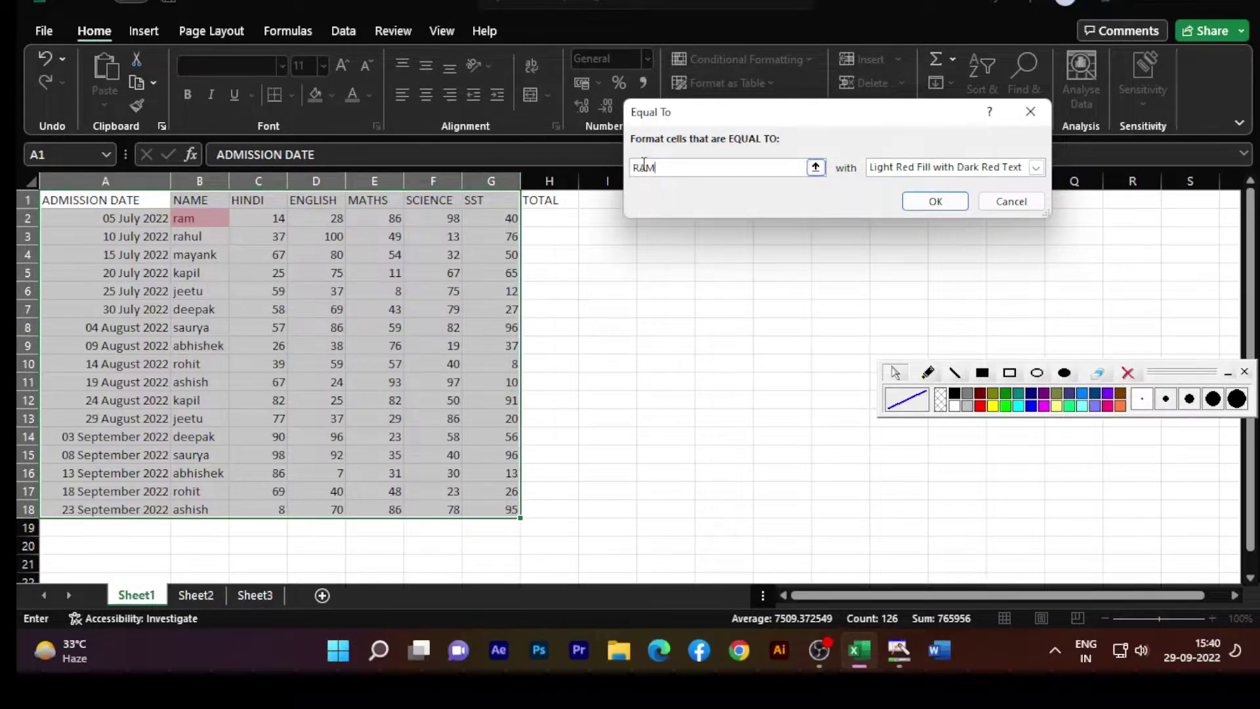
key(BackSpace)
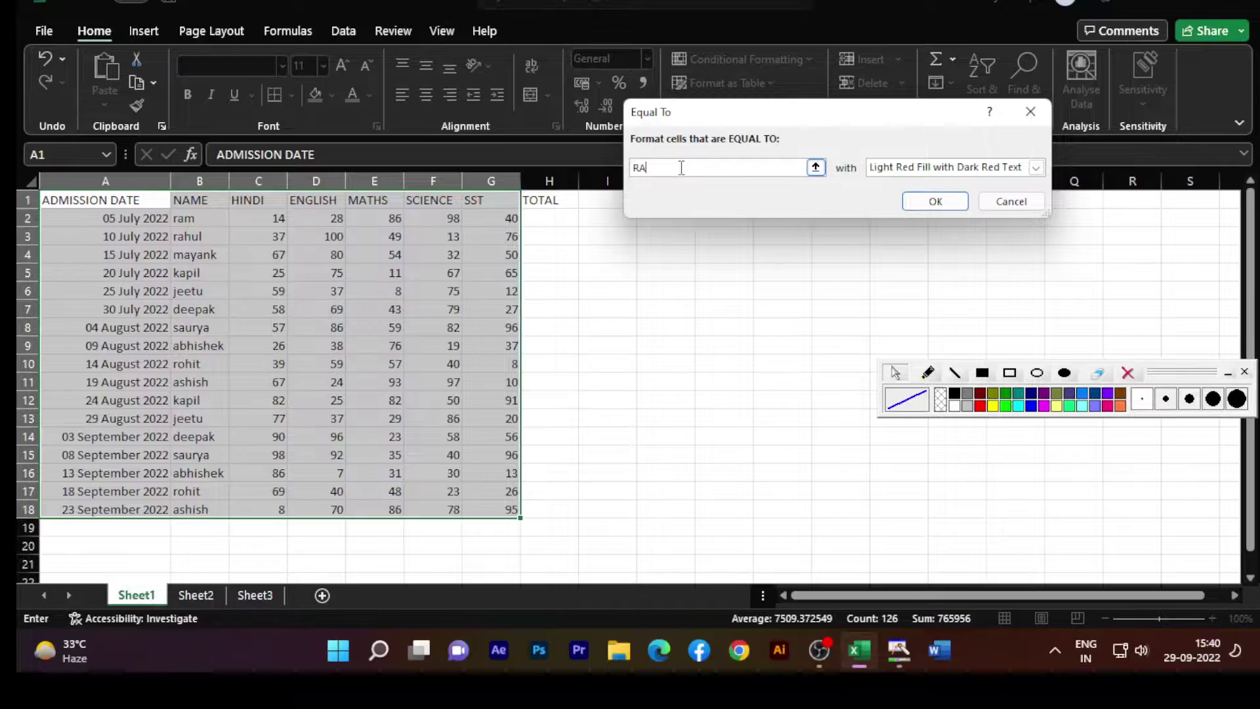
key(BackSpace)
key(BackSpace)
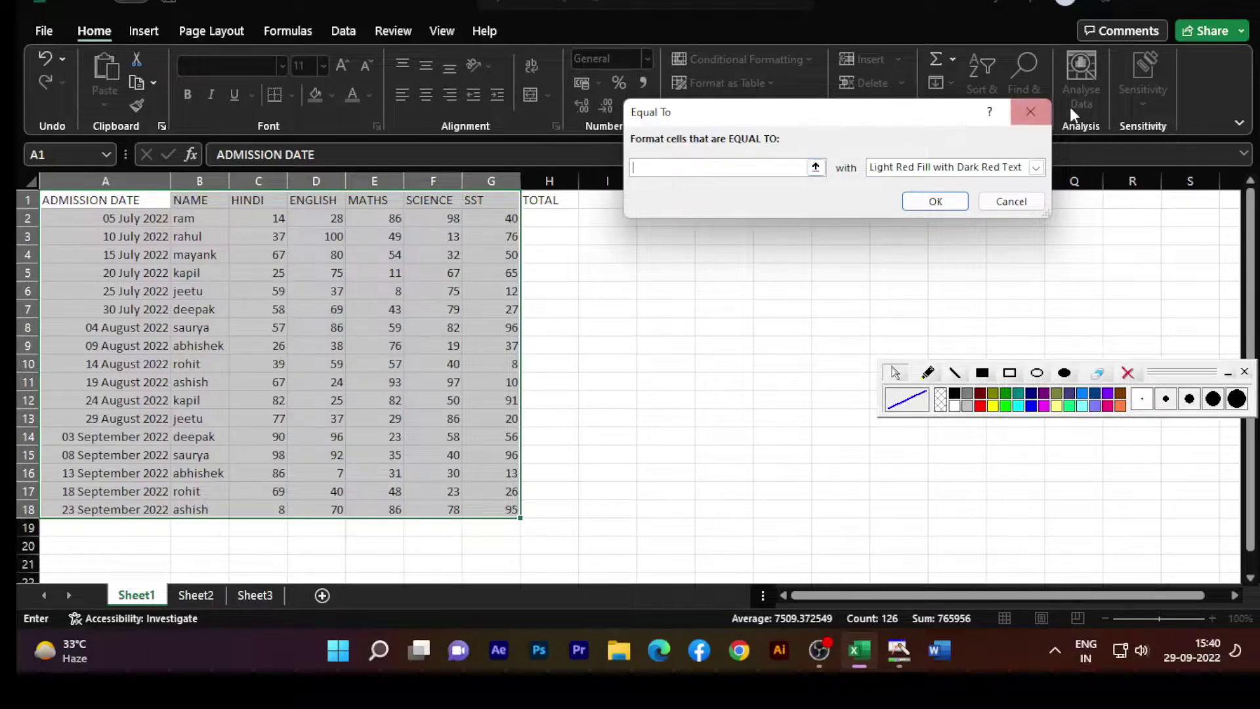
click(1031, 112)
Start a Text That Contains highlight rule on the selected table and preview it for the letter R.
click(757, 57)
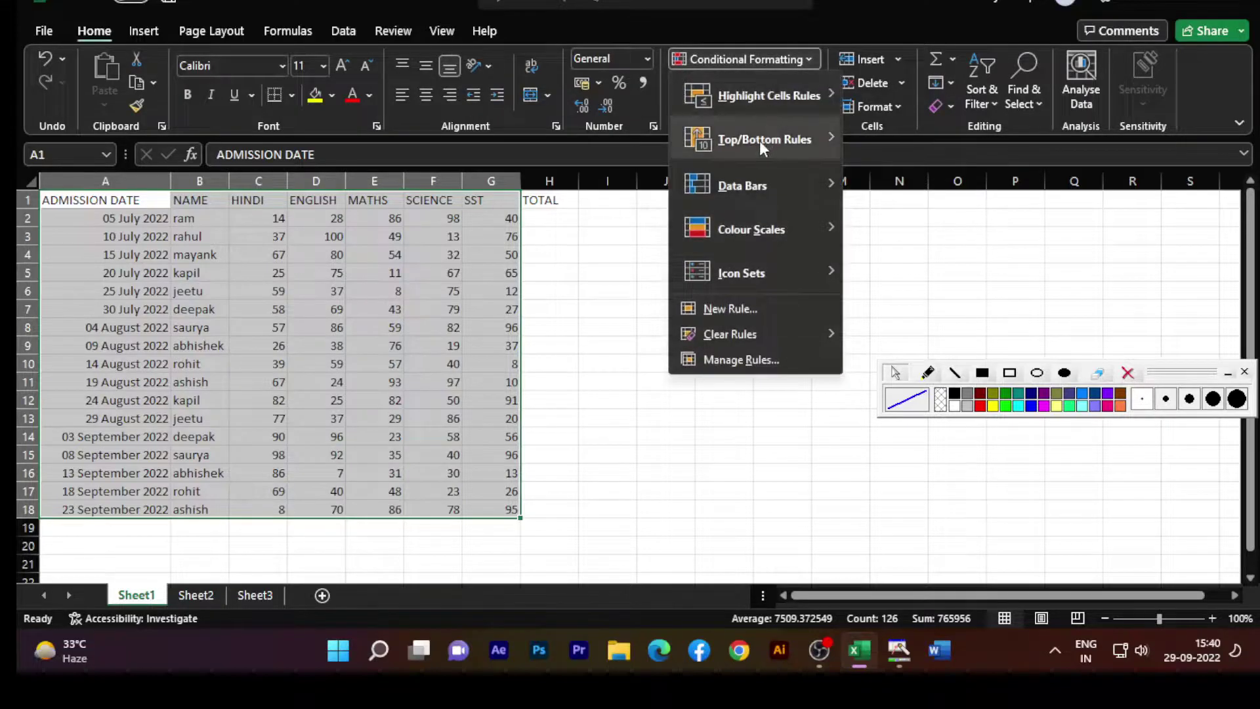
mouse_move(759, 110)
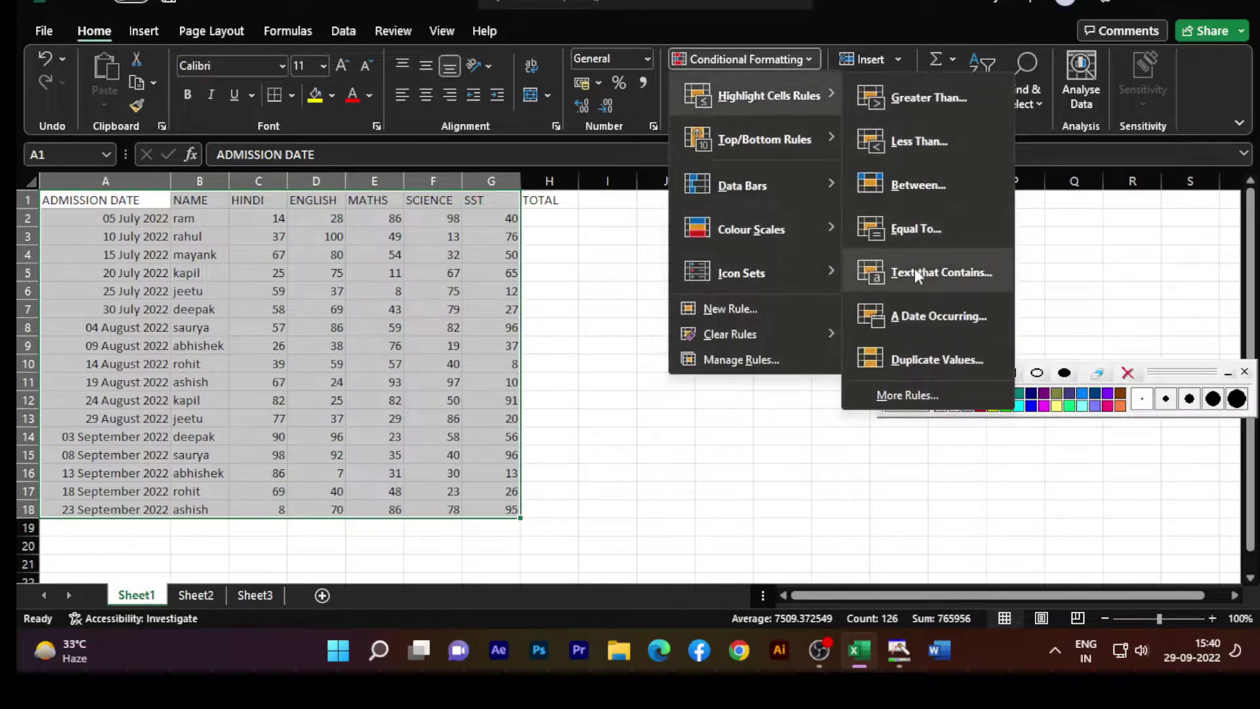
mouse_move(814, 264)
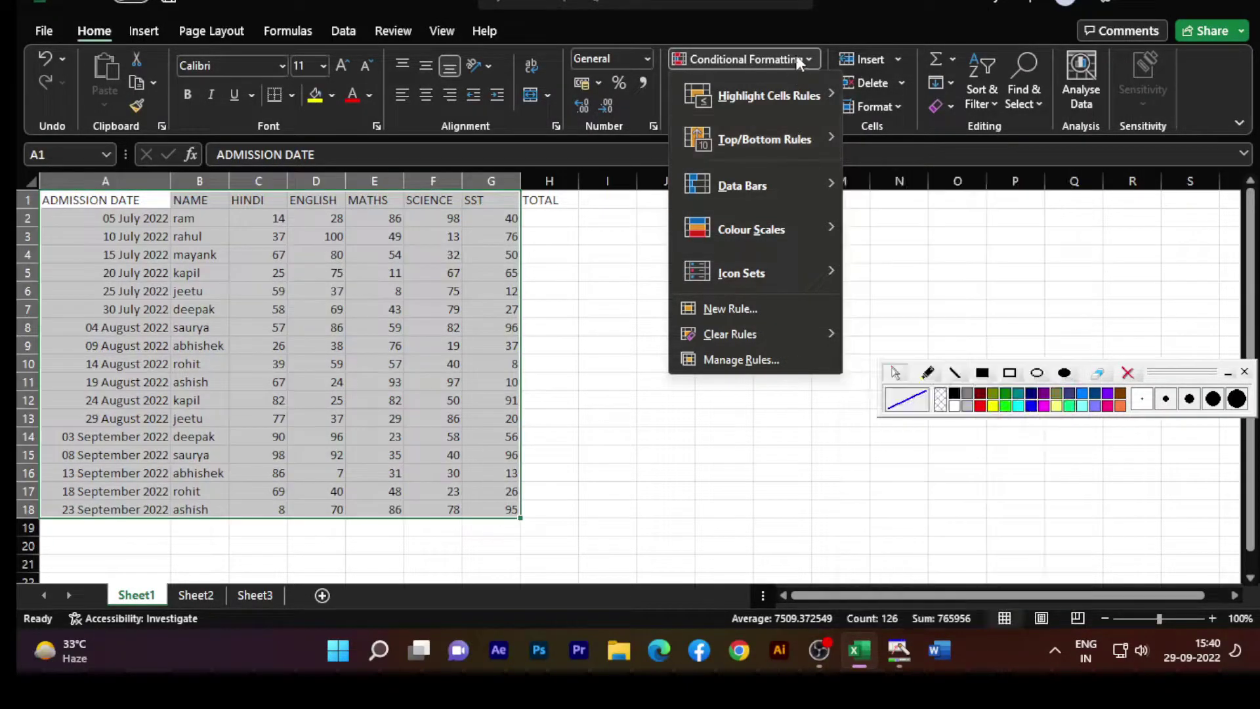
mouse_move(787, 96)
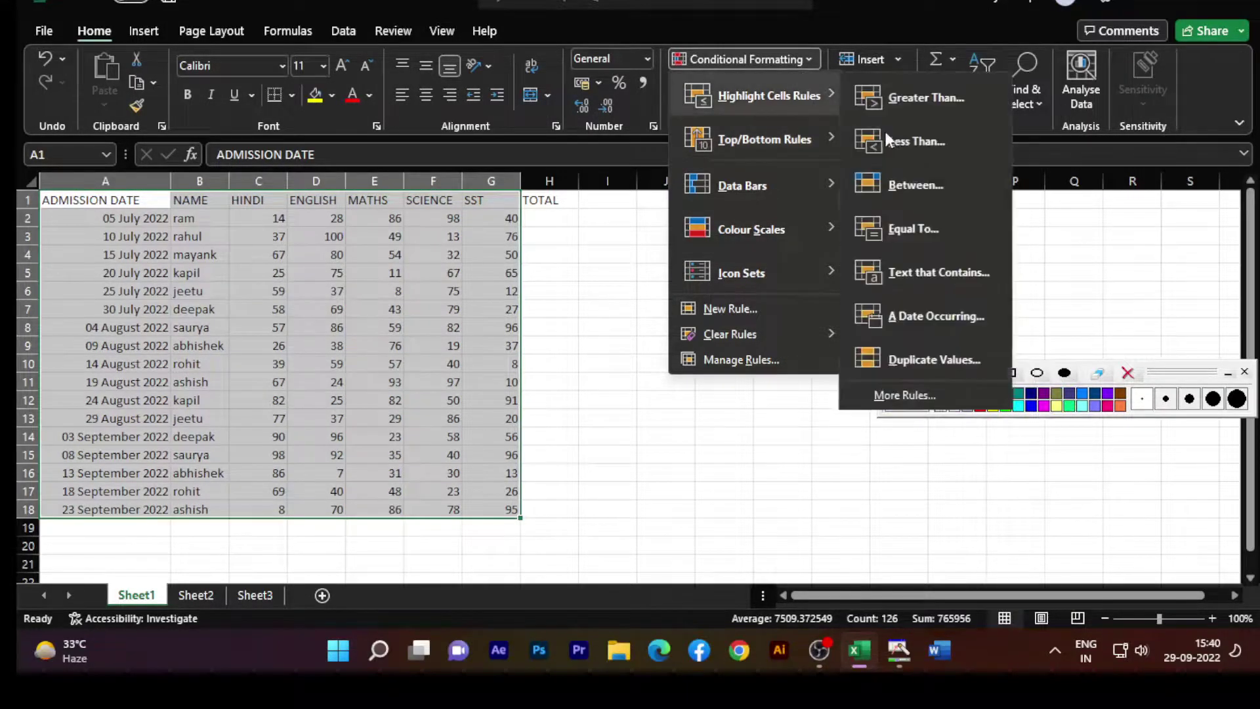
click(914, 284)
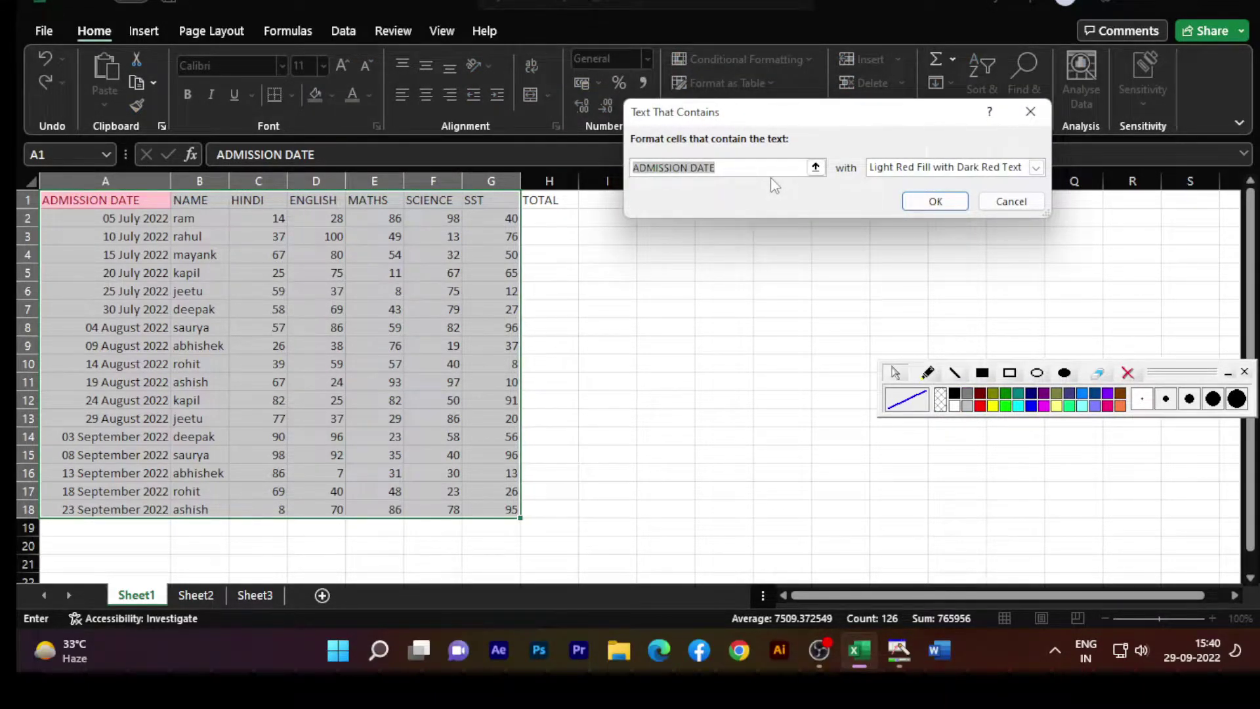
key(BackSpace)
text(R)
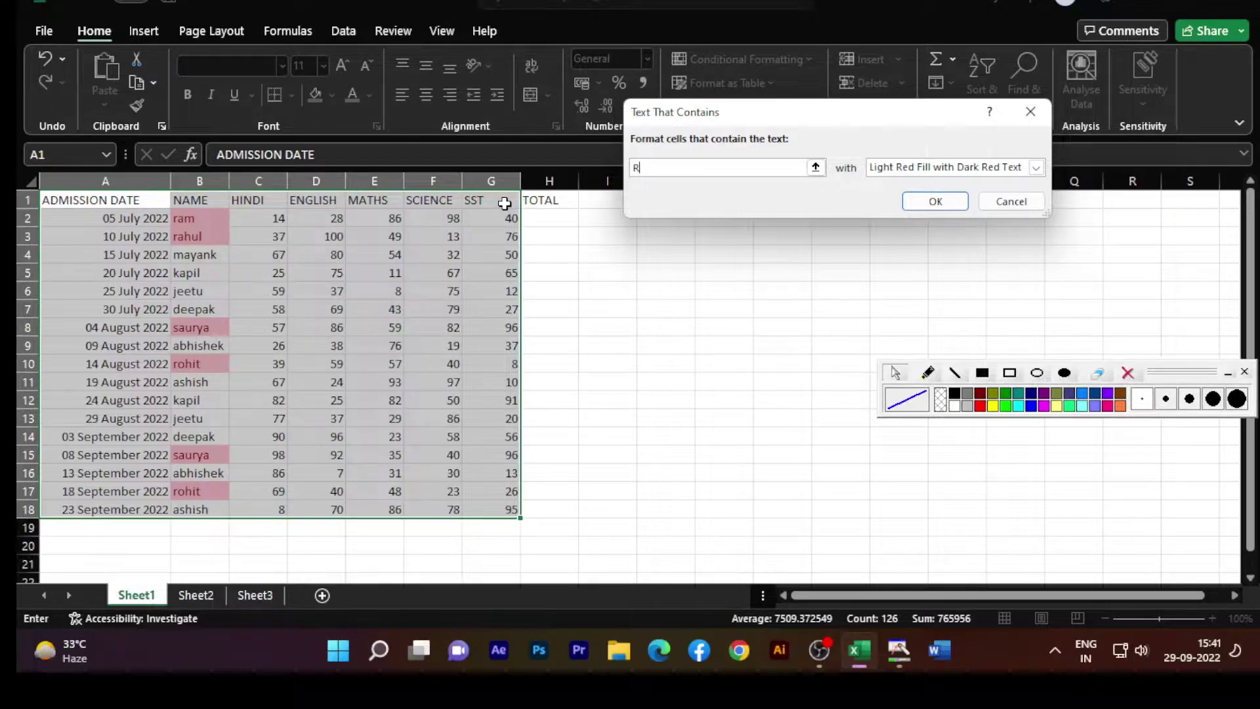
Preview the Text That Contains rule for 2, 3 and 38, and cancel the rule.
key(BackSpace)
text(2)
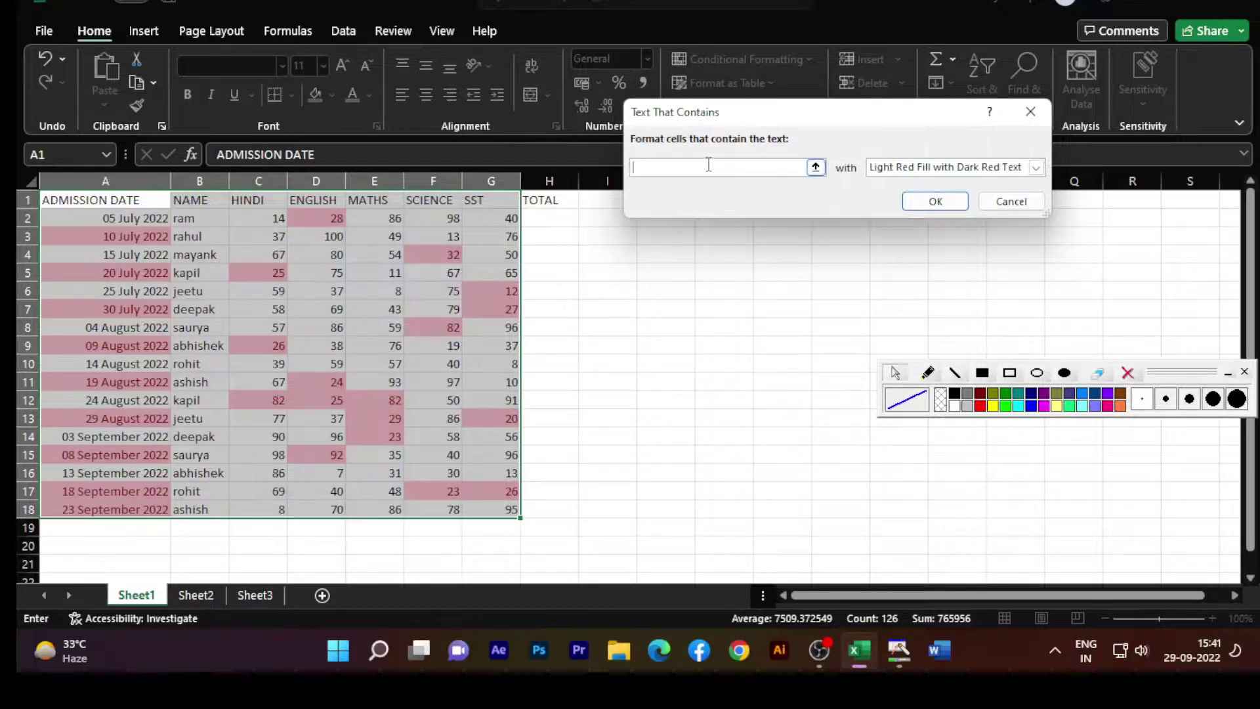
text(3)
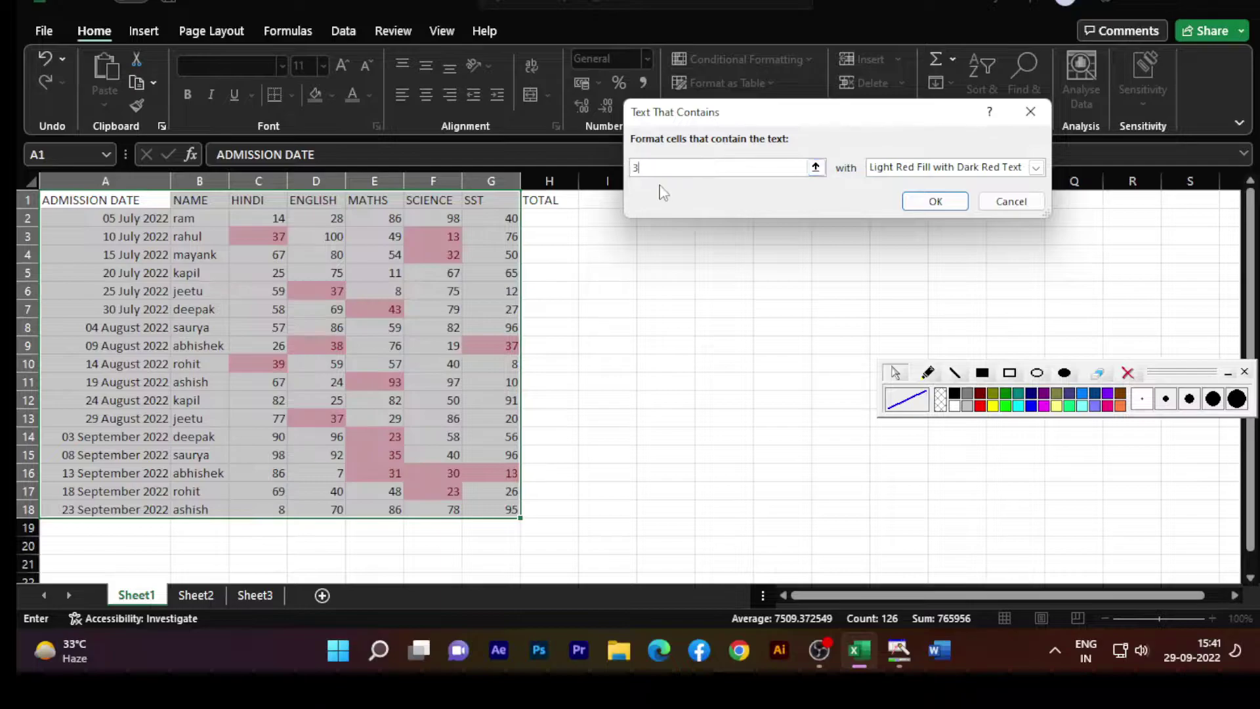
text(8)
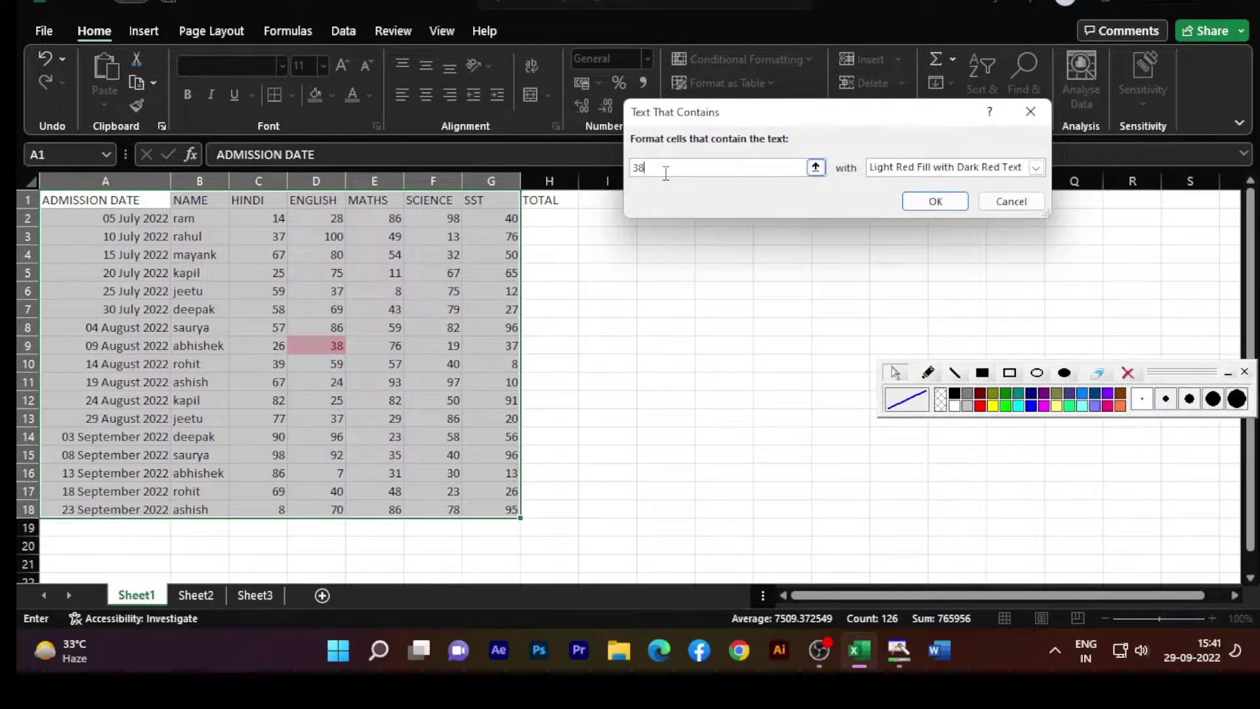
click(1018, 200)
Start an A Date Occurring highlight rule on the selected table and preview it for Today and Last week.
click(748, 60)
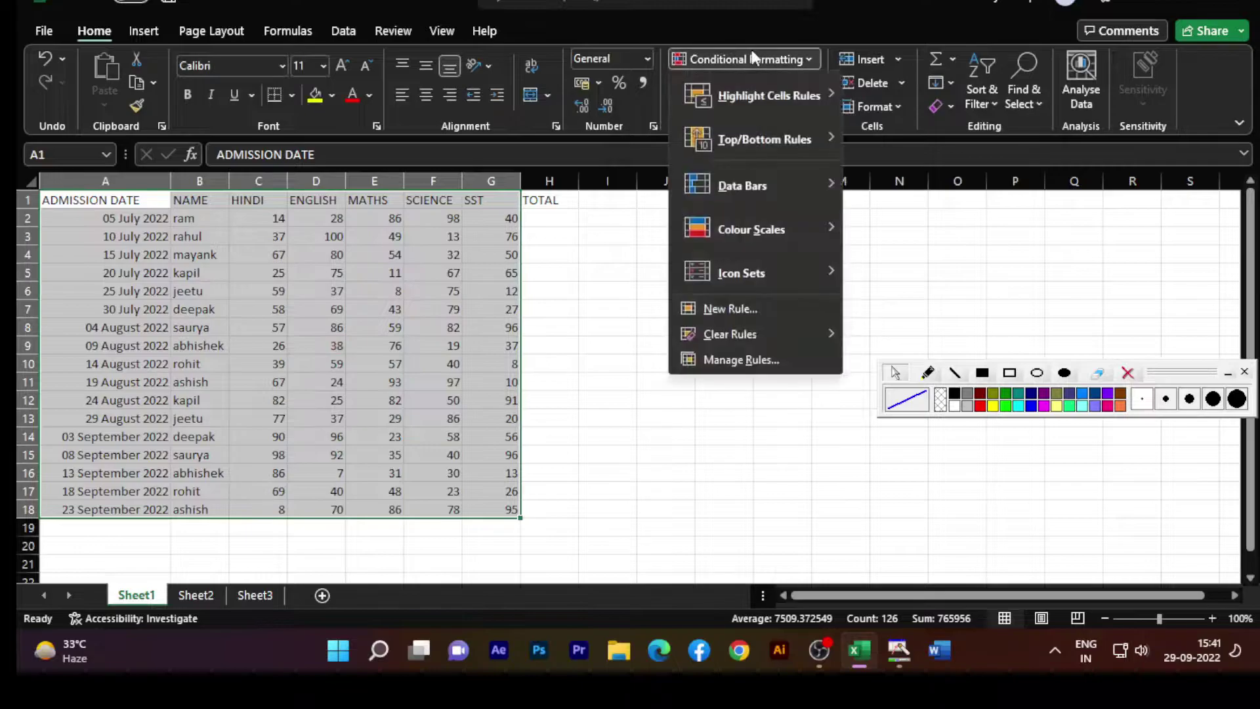
mouse_move(751, 92)
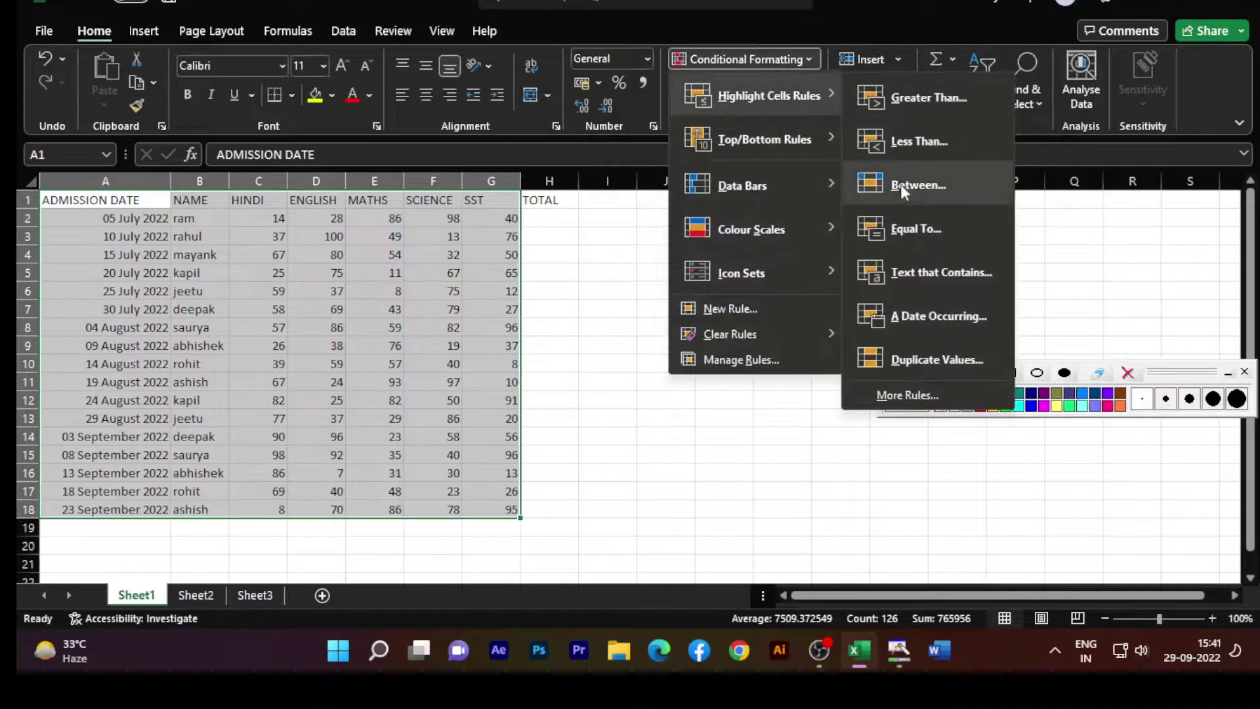
click(903, 315)
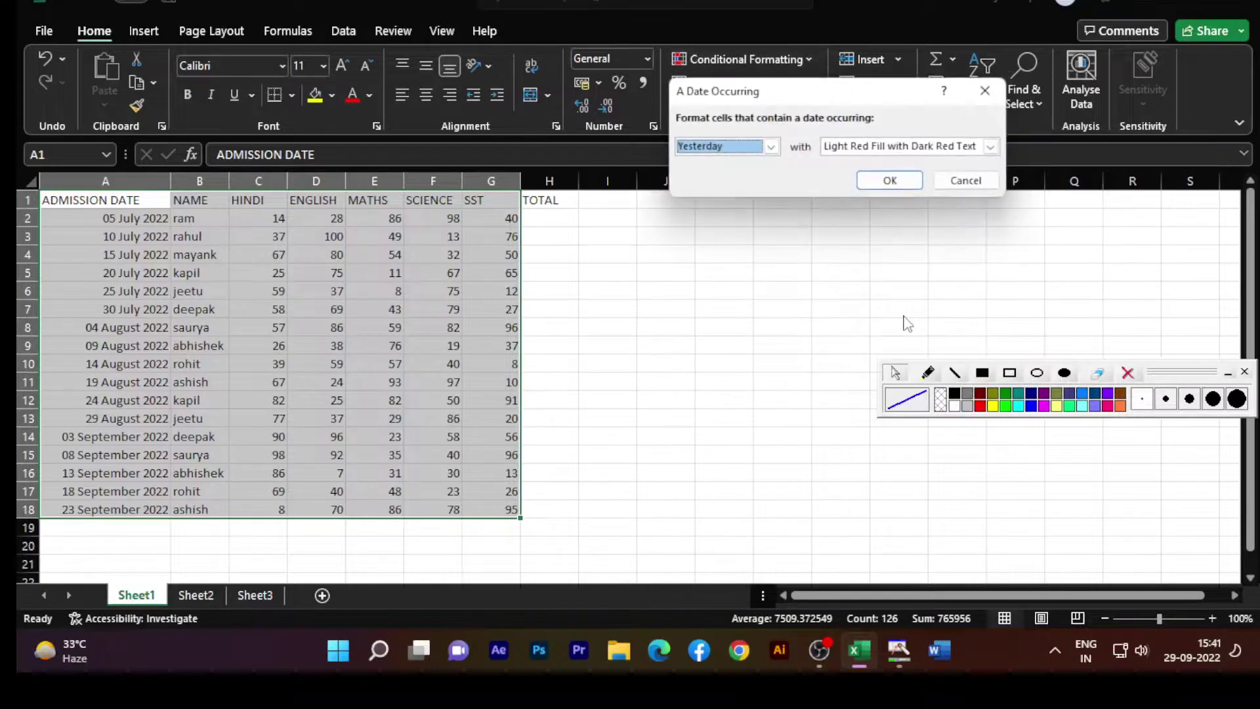
click(771, 147)
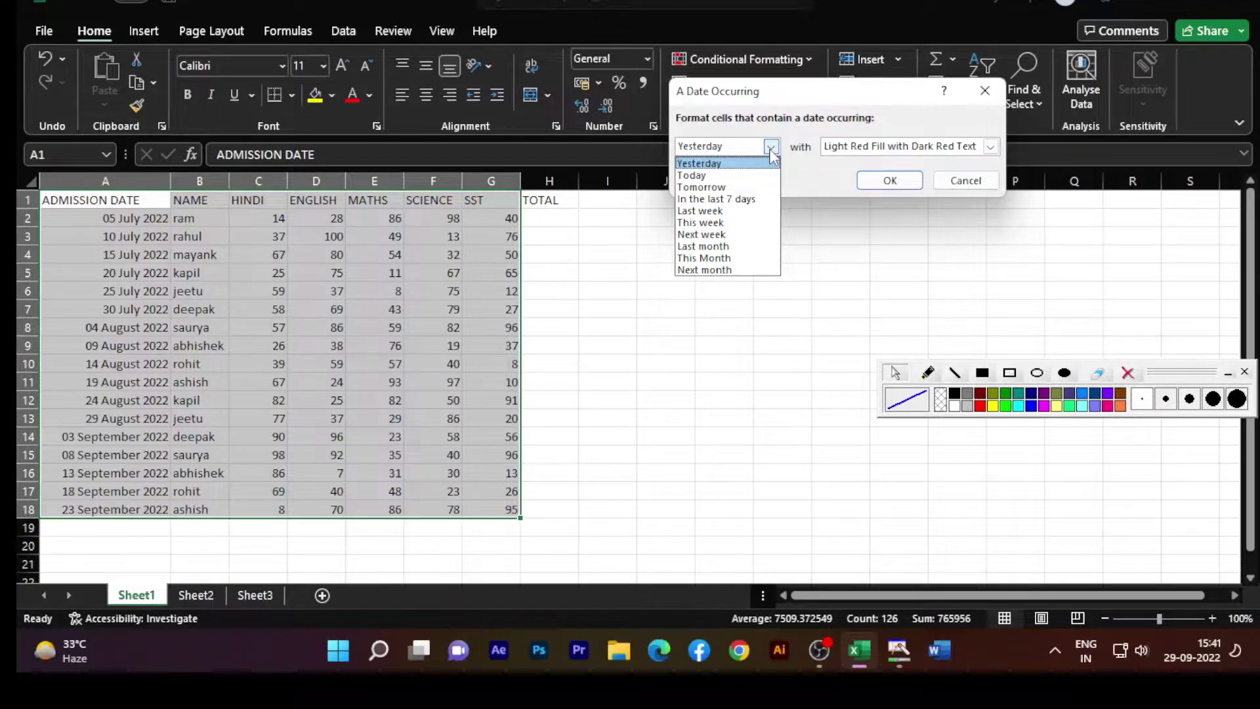
click(702, 176)
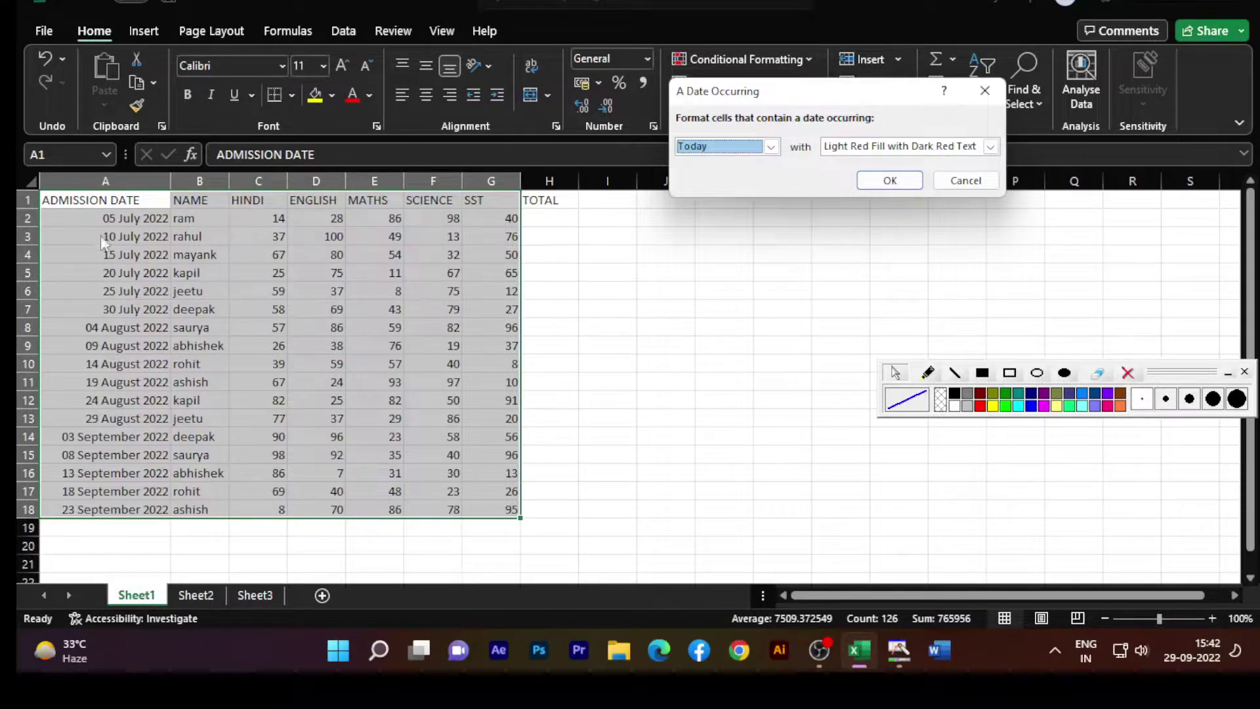
click(771, 157)
key(Down)
key(Down)
key(Down)
key(Return)
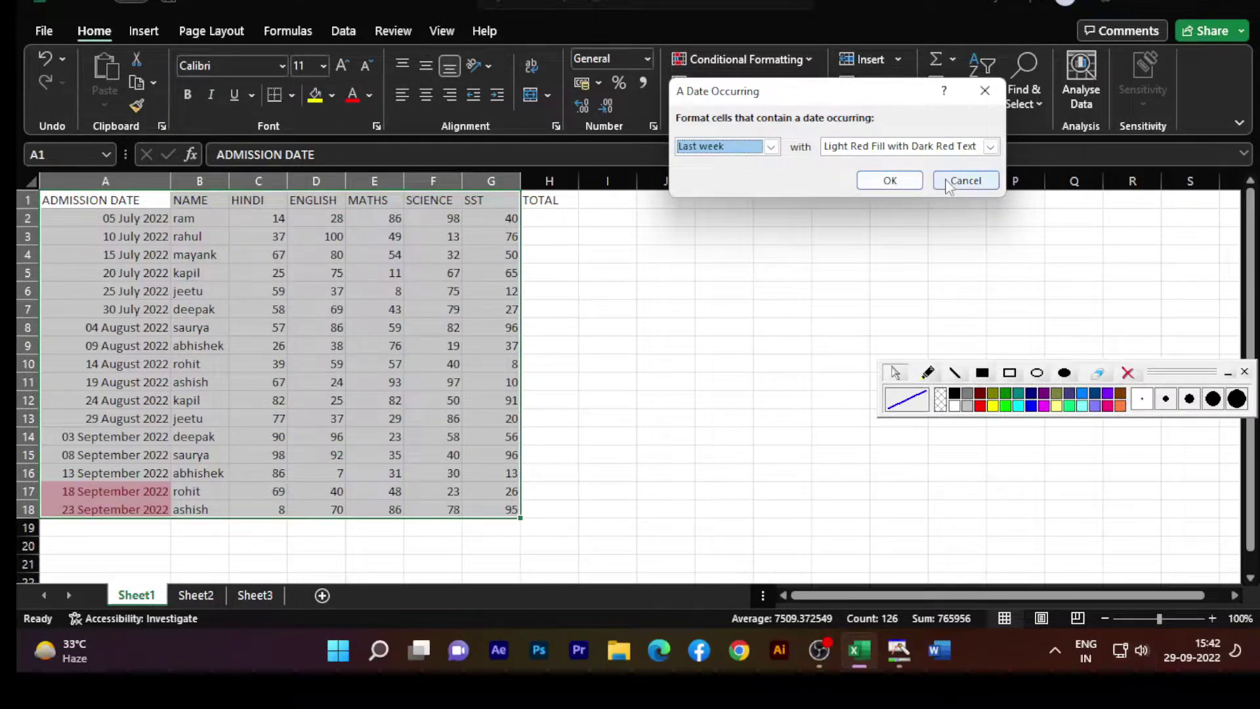
Preview the A Date Occurring rule for Last month, This Month and Next month, check the available highlight formats, and cancel the rule.
click(771, 147)
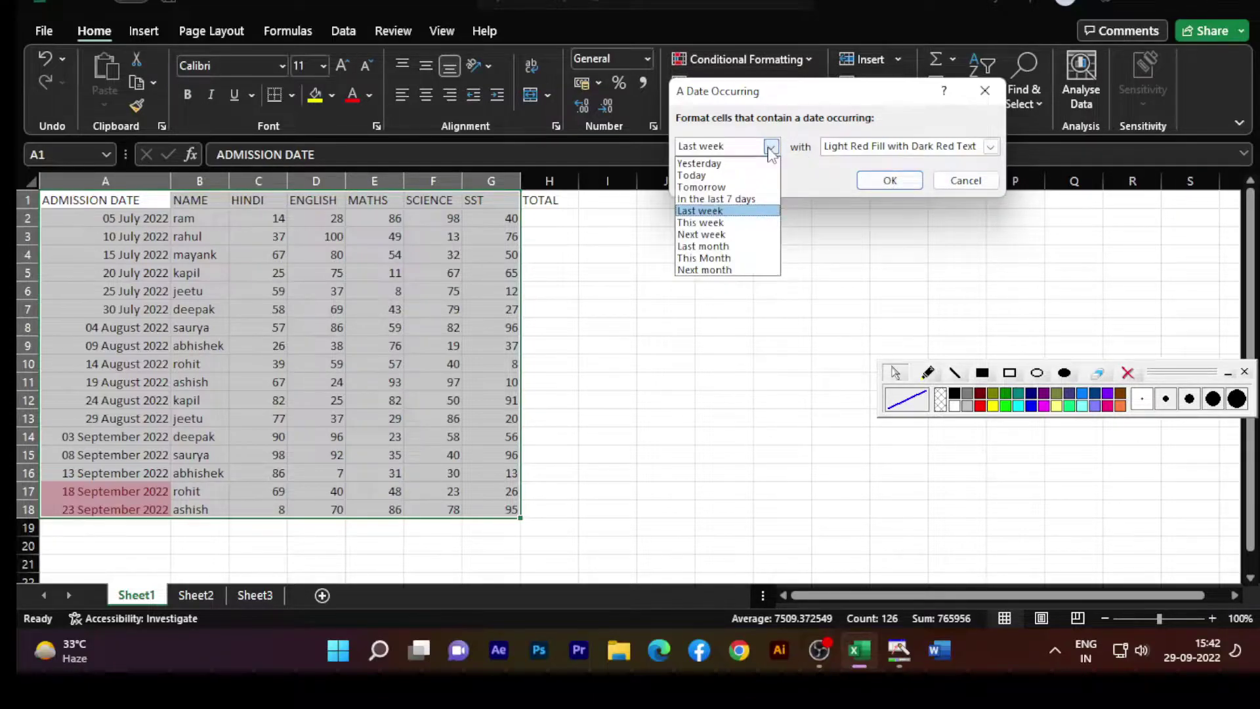
click(714, 250)
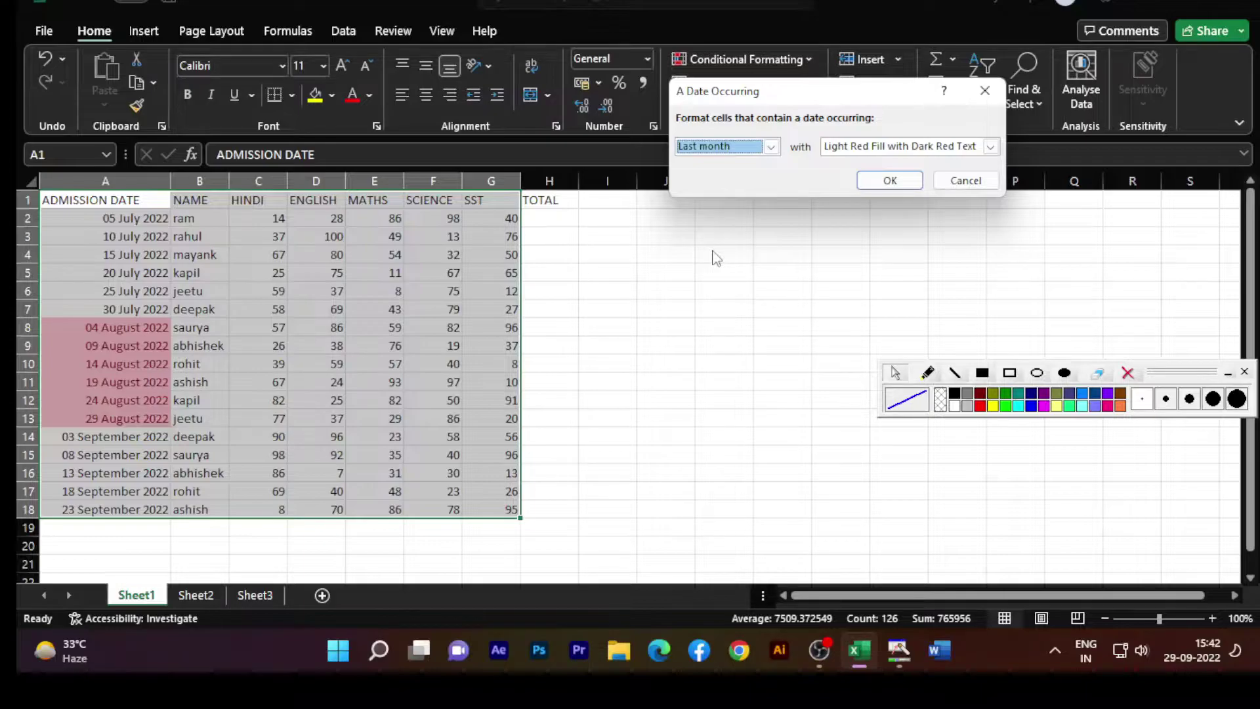
click(771, 147)
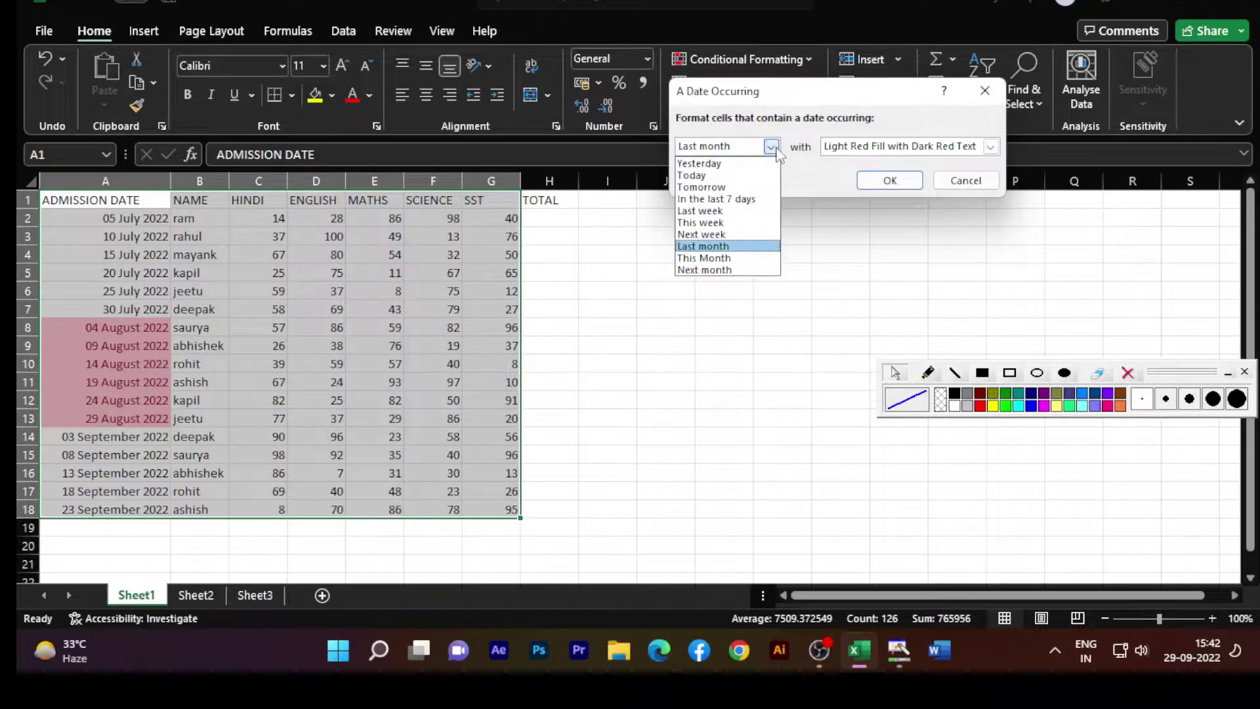
click(740, 258)
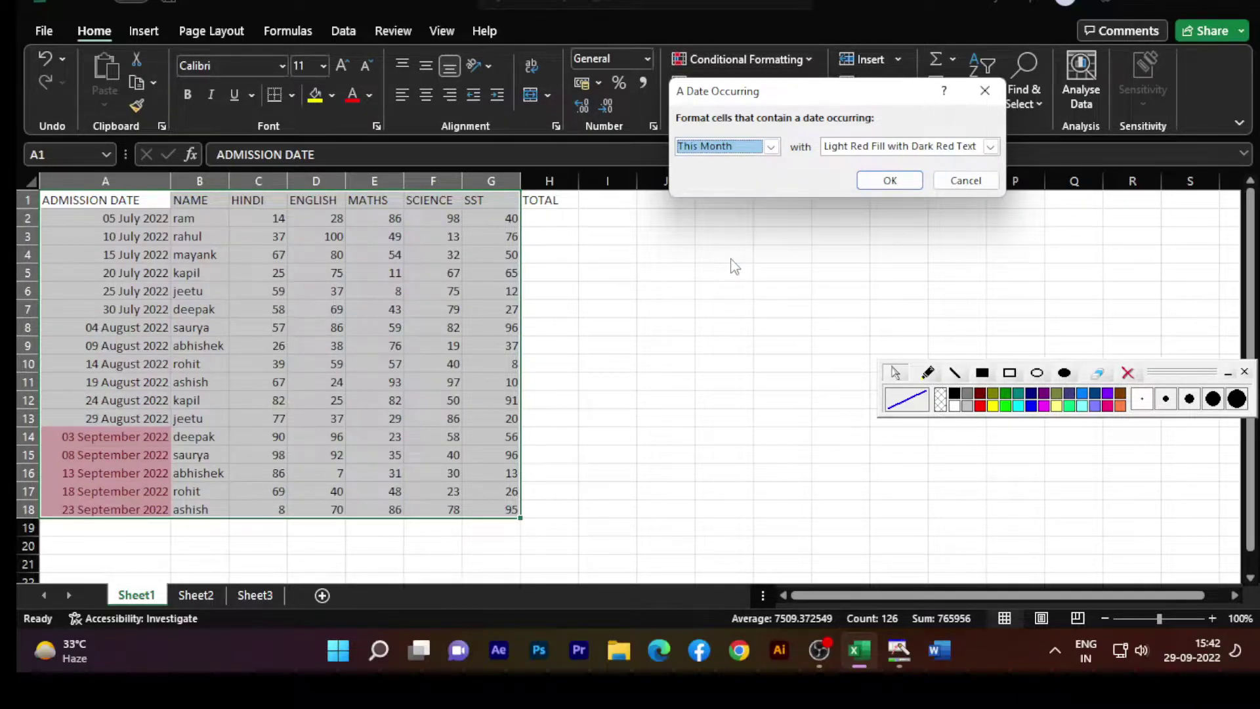
click(770, 147)
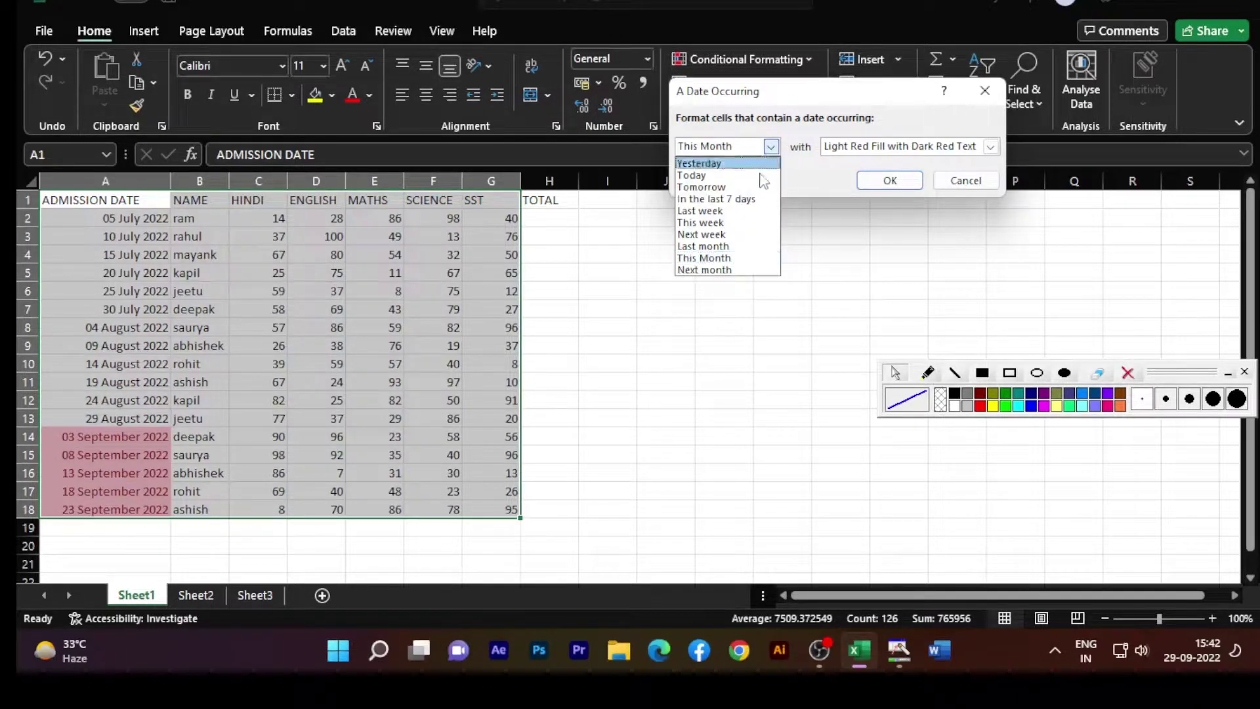
click(720, 273)
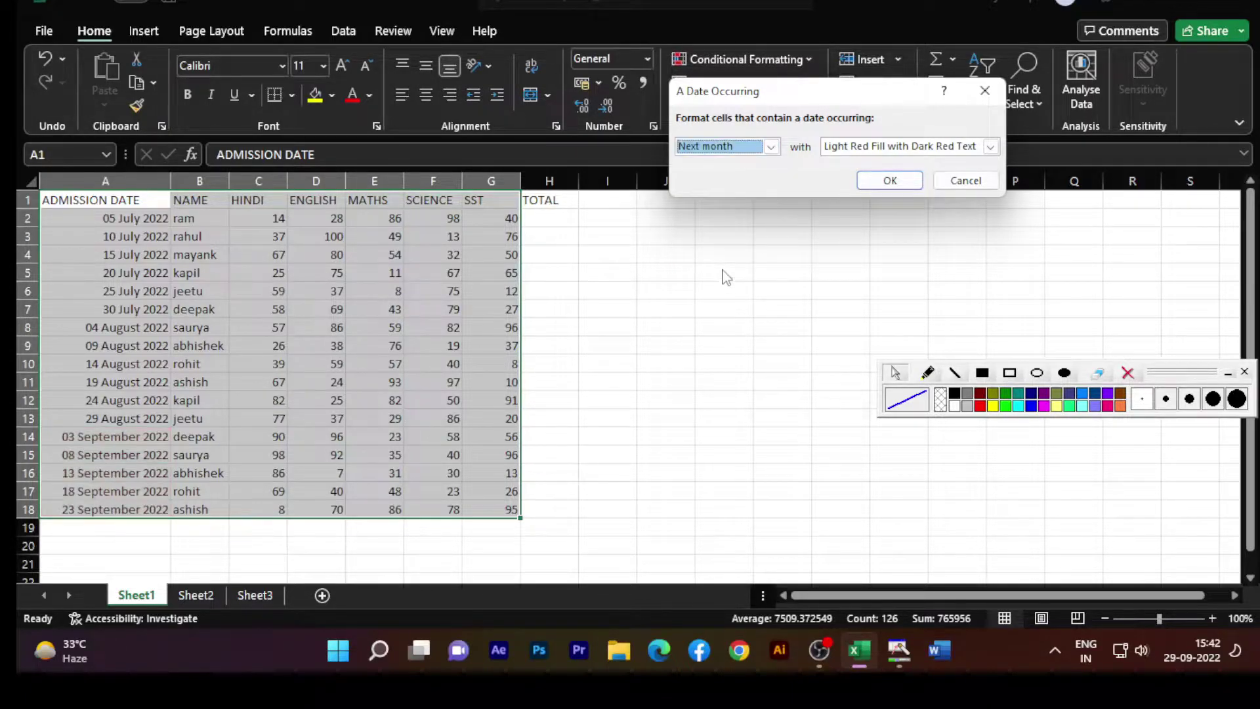
click(990, 148)
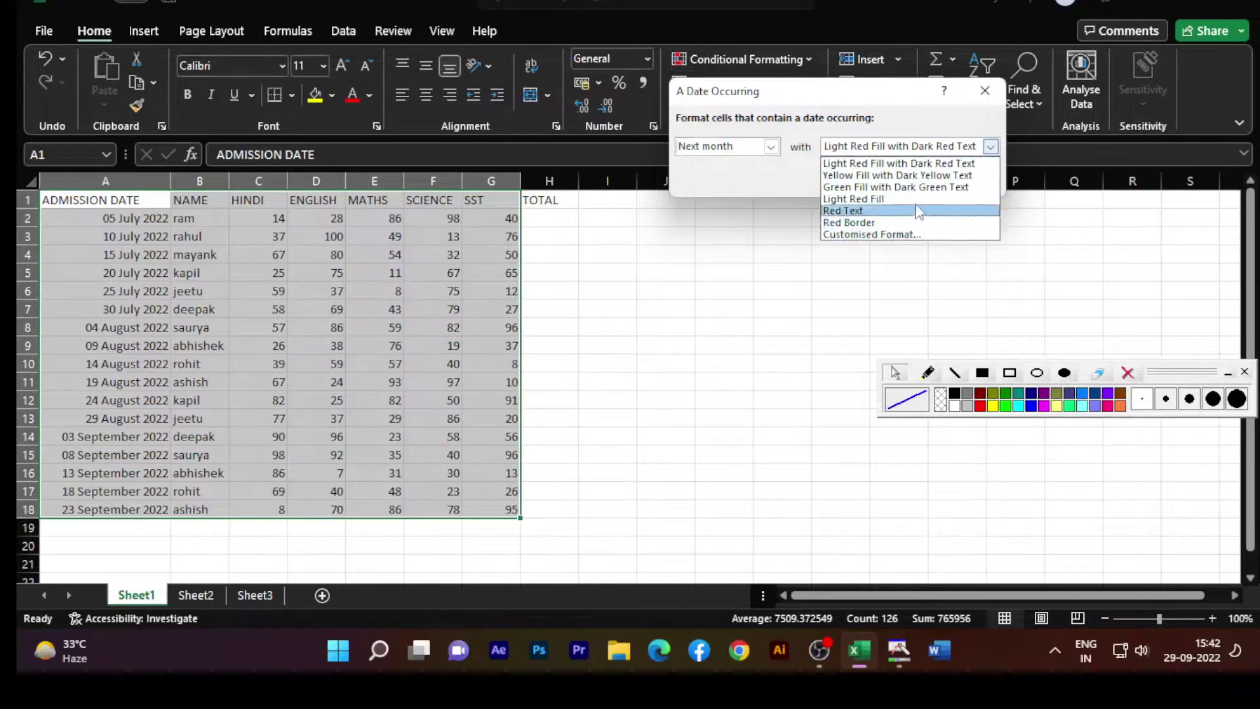
click(991, 148)
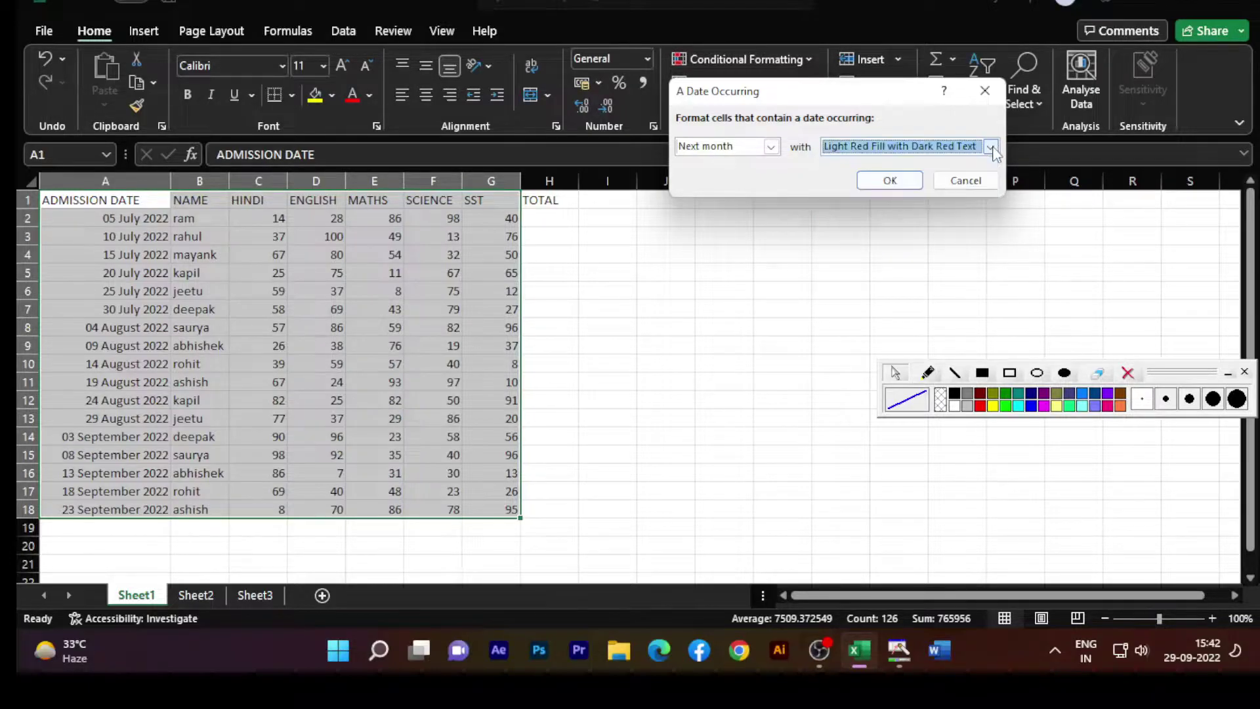
click(955, 179)
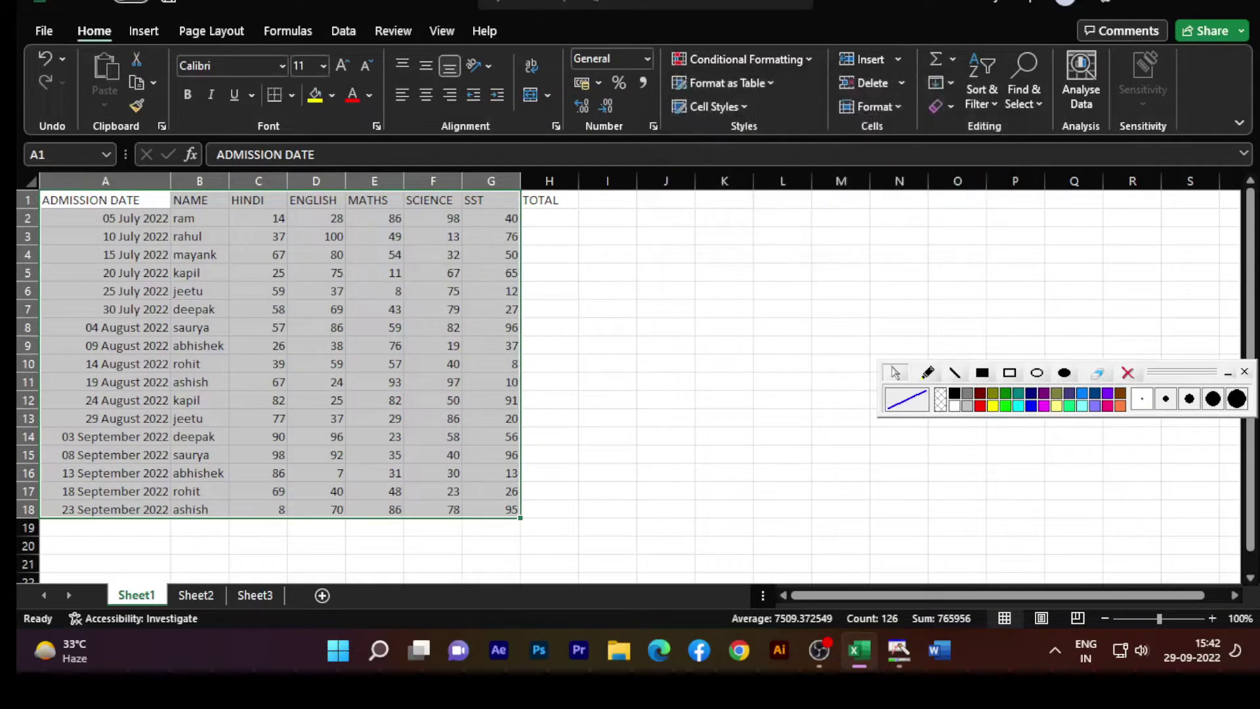
Preview a Duplicate Values highlight rule on the selected table A1:G18, and cancel the rule.
click(789, 61)
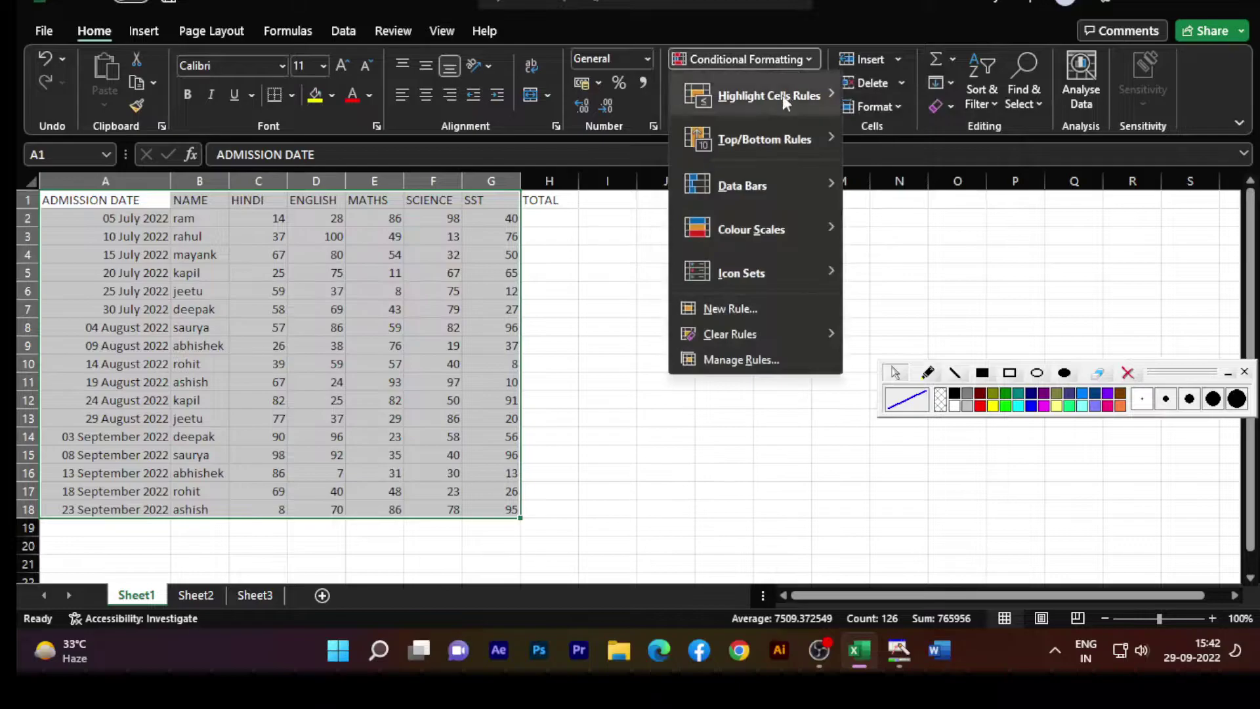
mouse_move(774, 99)
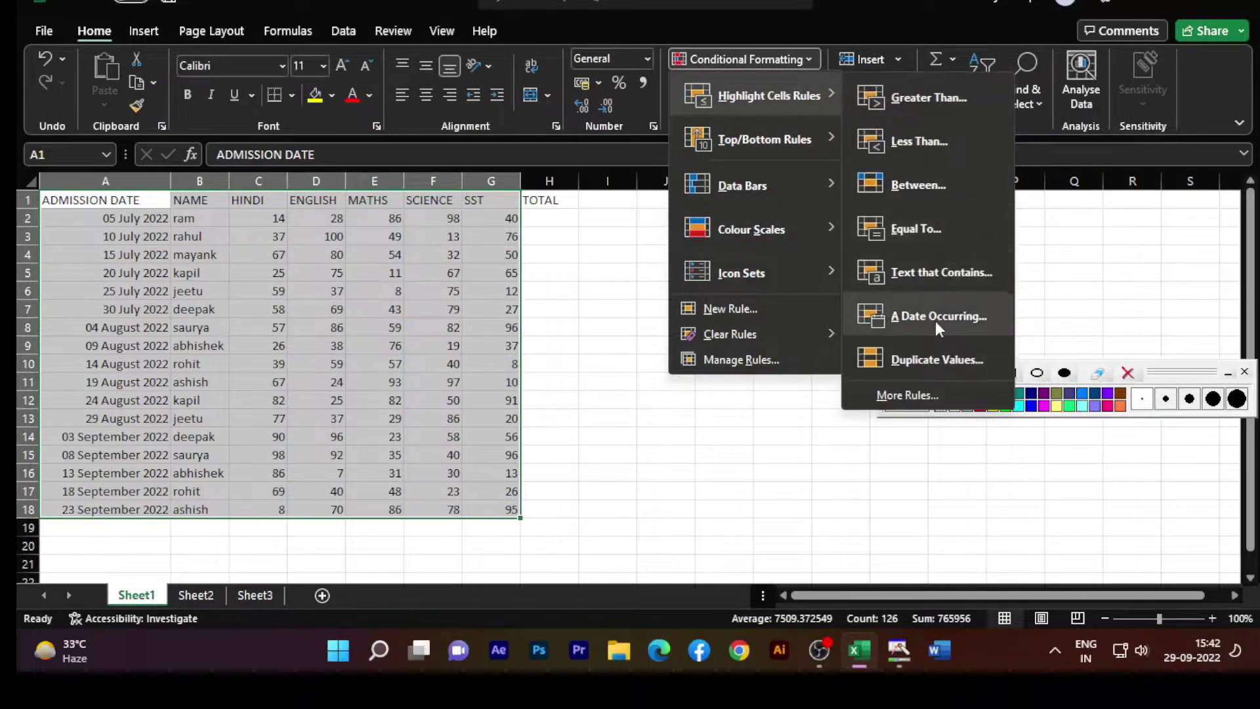
click(931, 362)
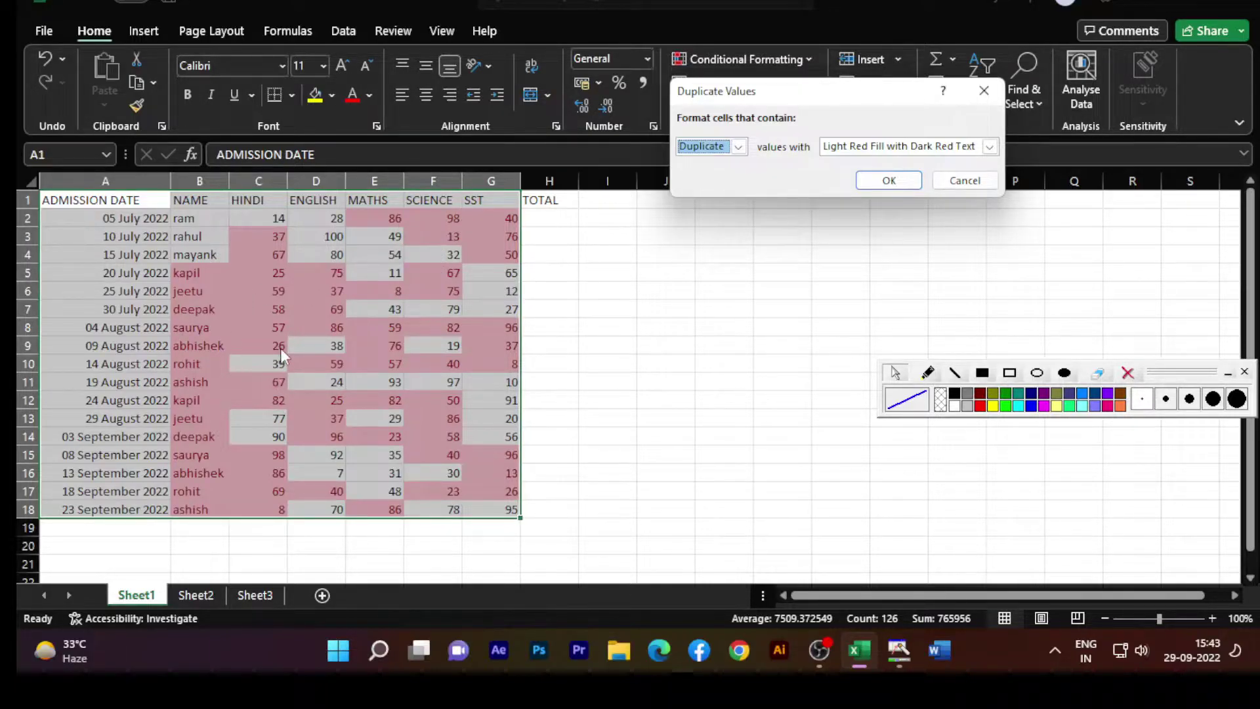
click(965, 181)
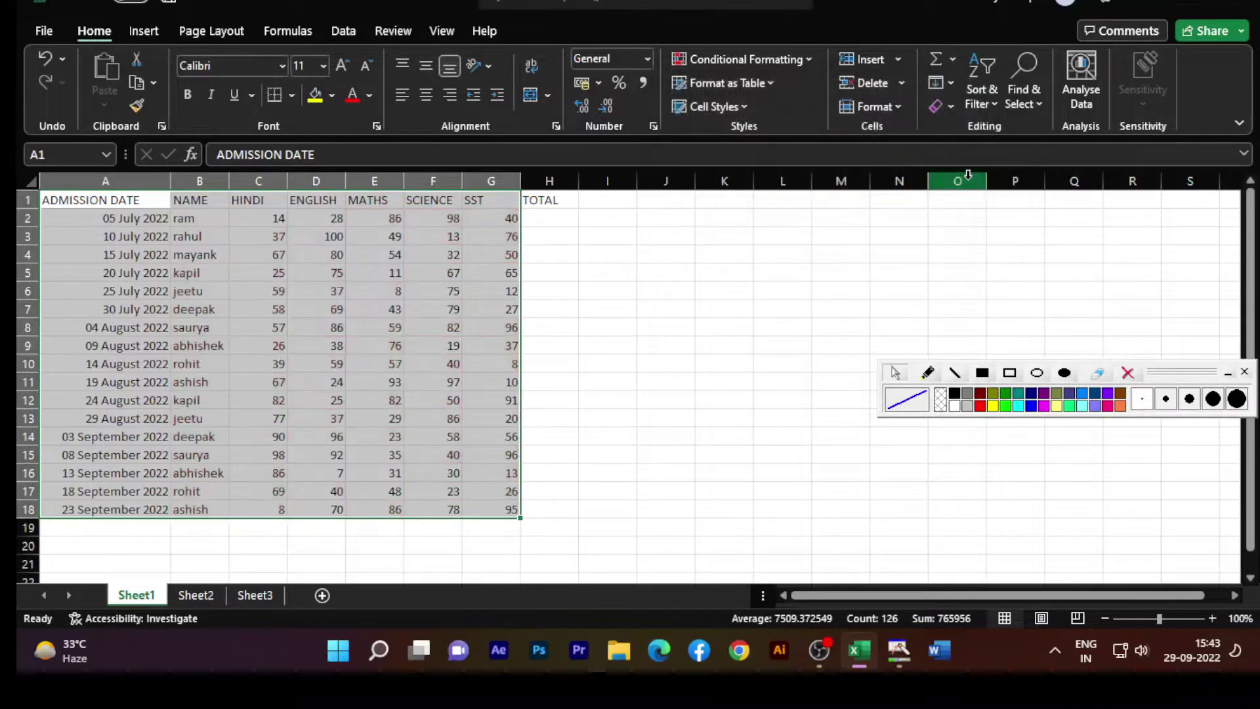
Preview a Top 10 Items rule on the whole table A1:G18, and cancel the rule.
click(754, 58)
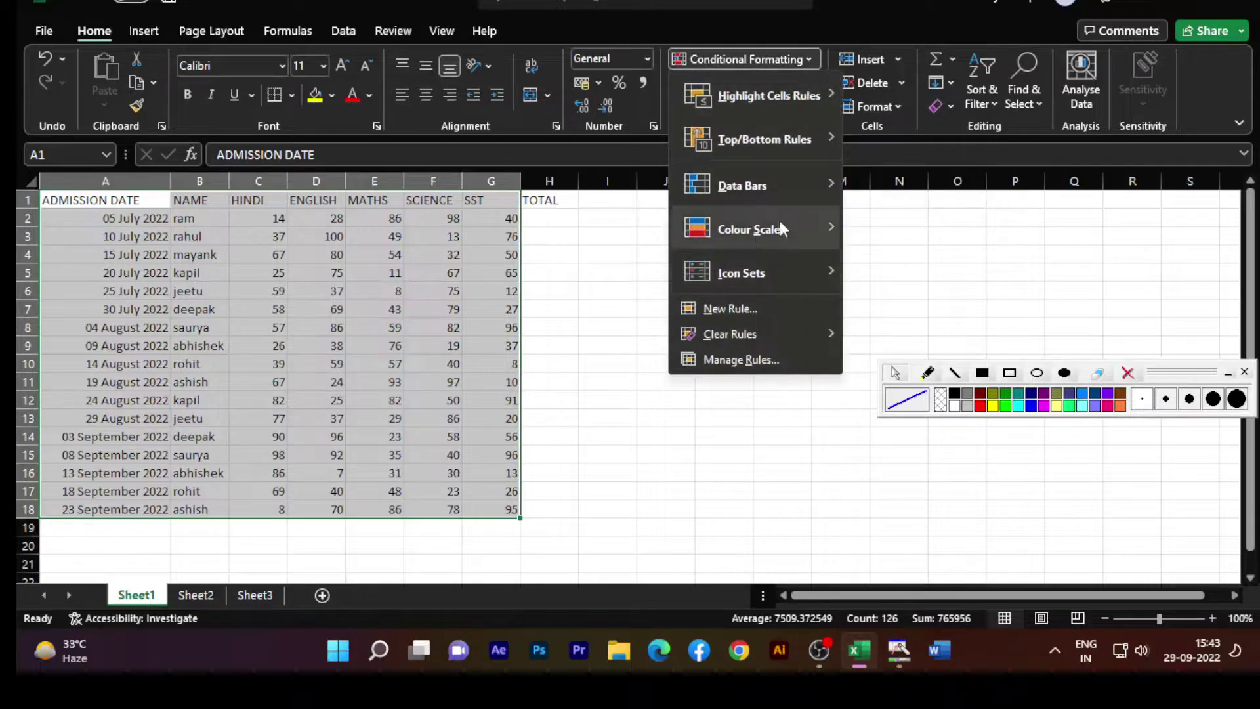
mouse_move(756, 211)
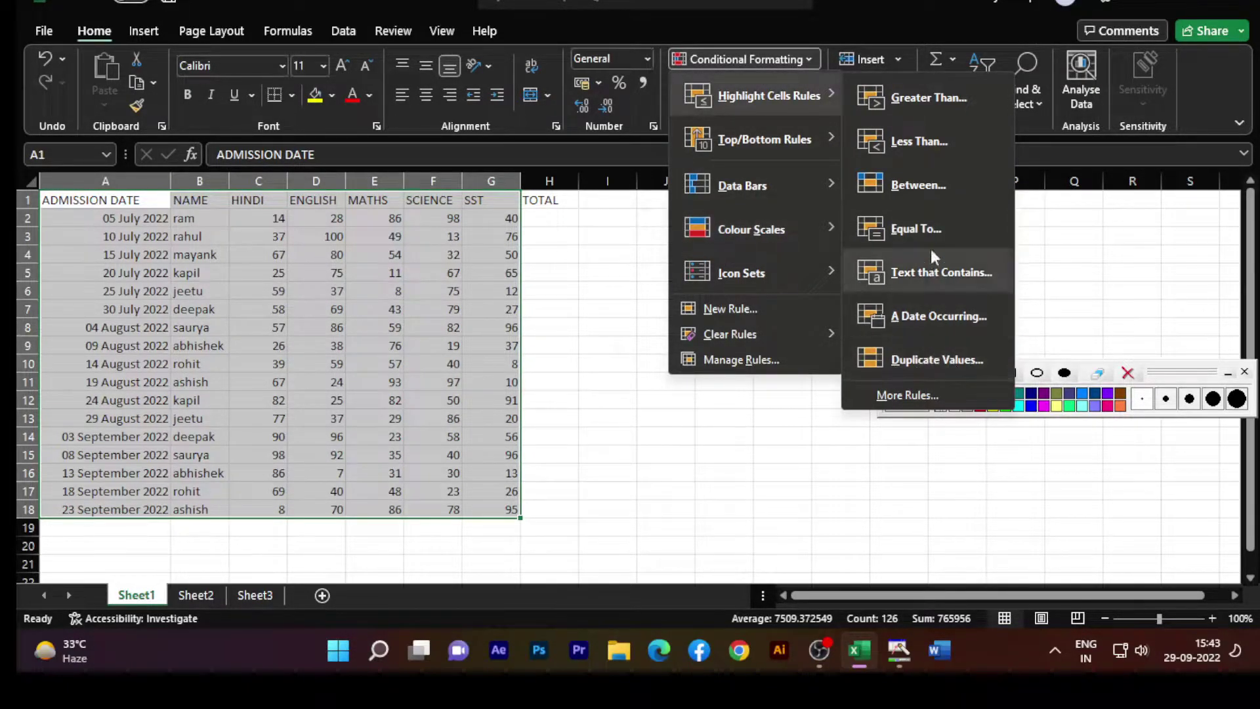
mouse_move(804, 122)
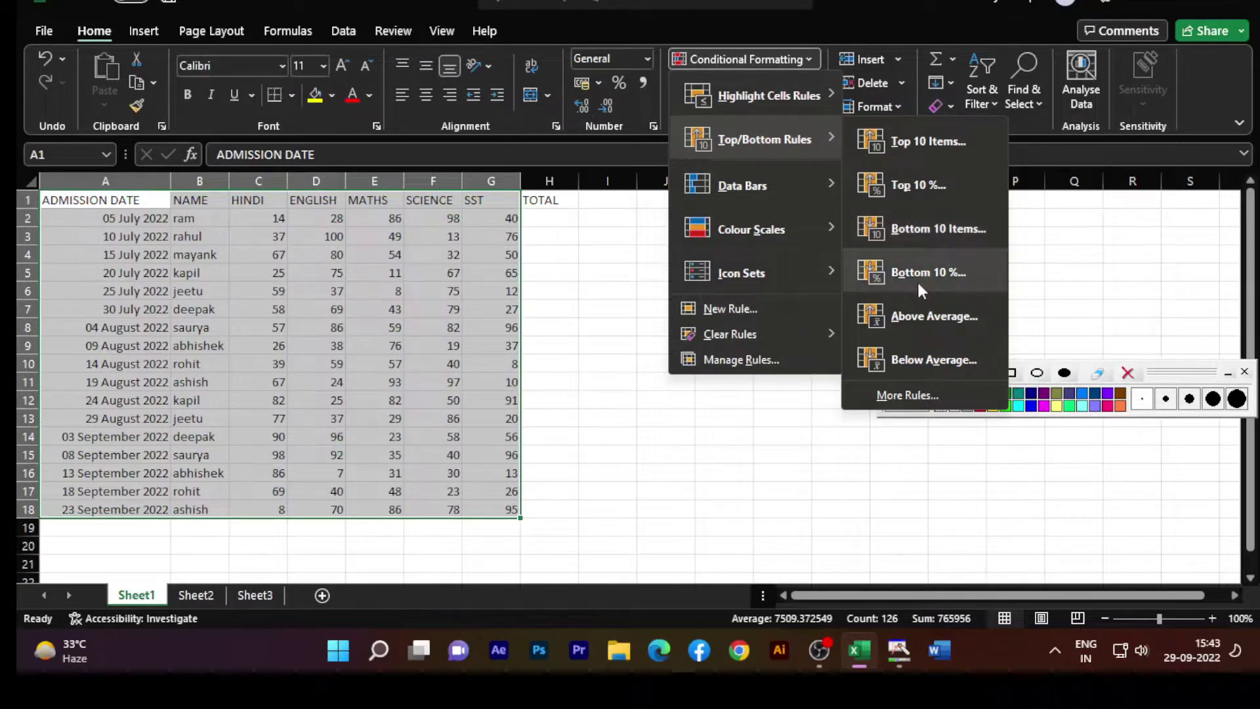
click(916, 145)
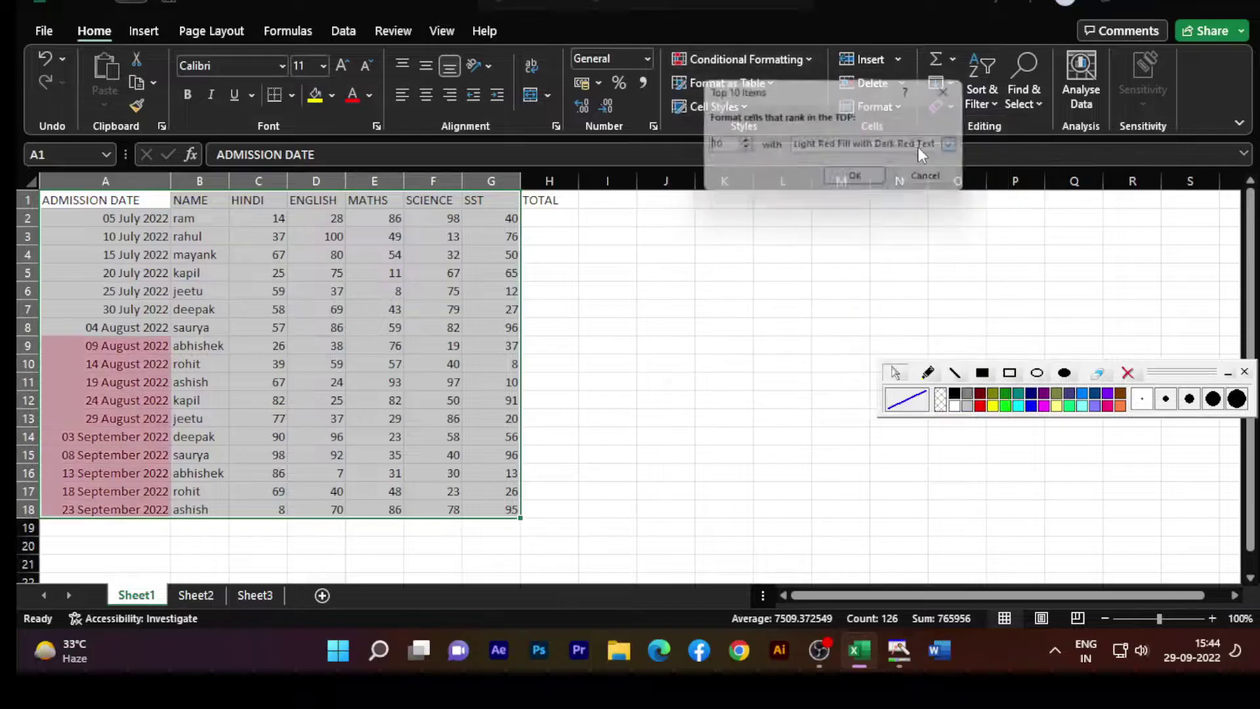
click(936, 181)
Select only the subject marks in C2:G18 and preview a Top 10 Items rule with rank 10.
click(561, 256)
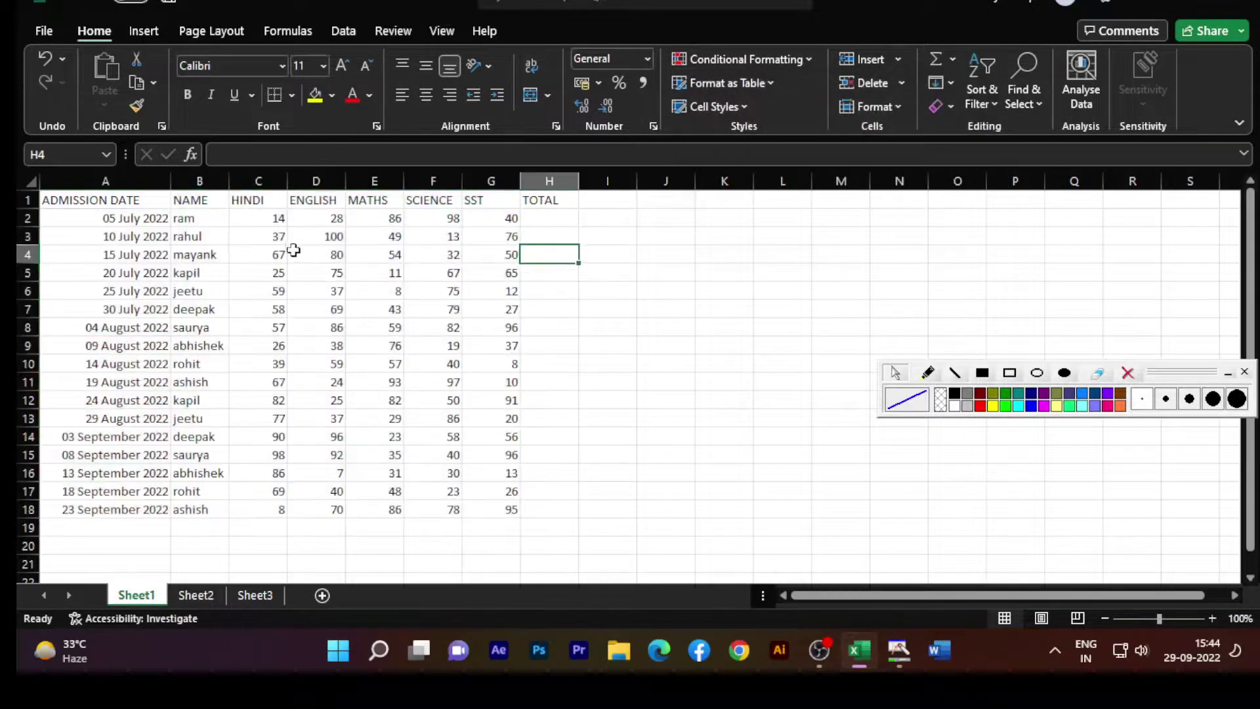
drag(263, 221, 489, 512)
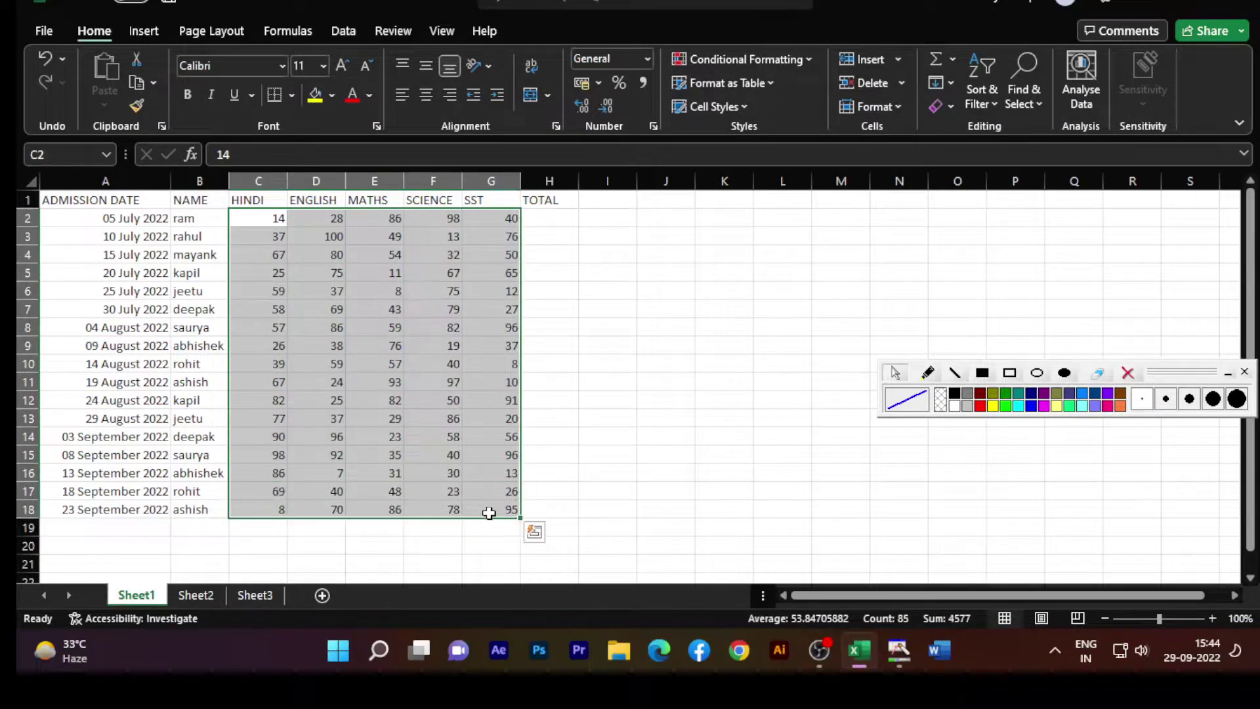
click(742, 61)
mouse_move(738, 134)
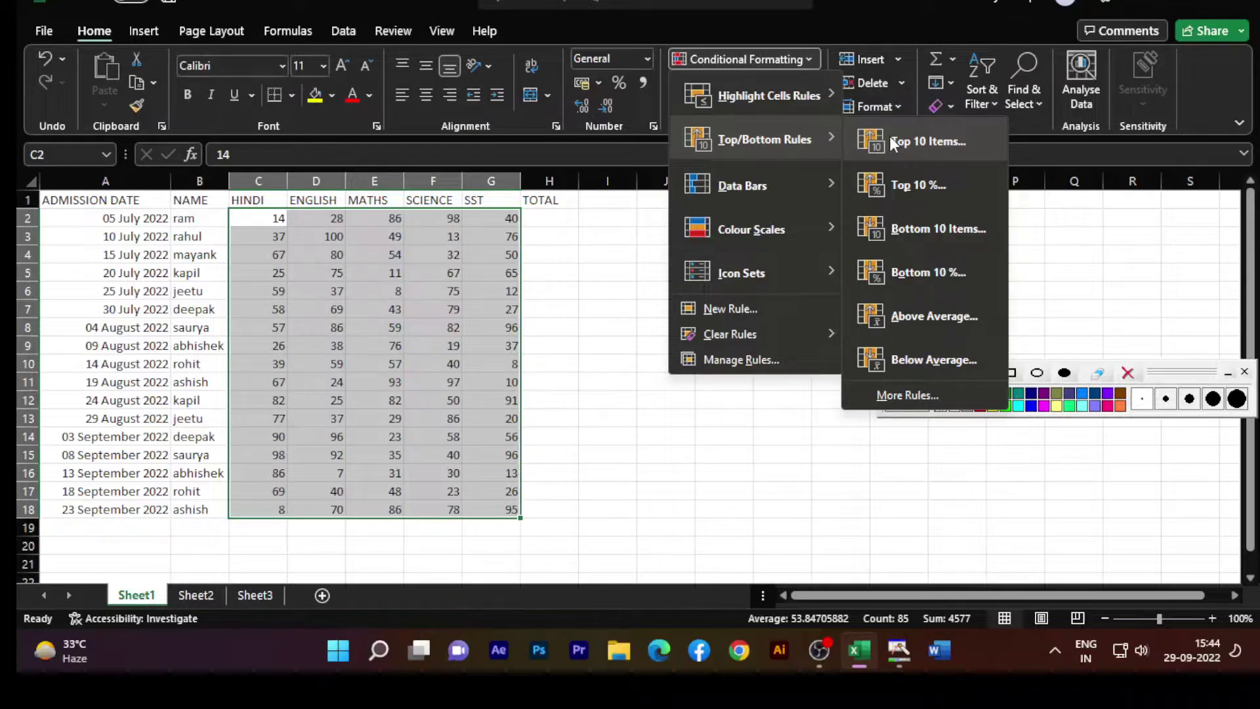
click(904, 143)
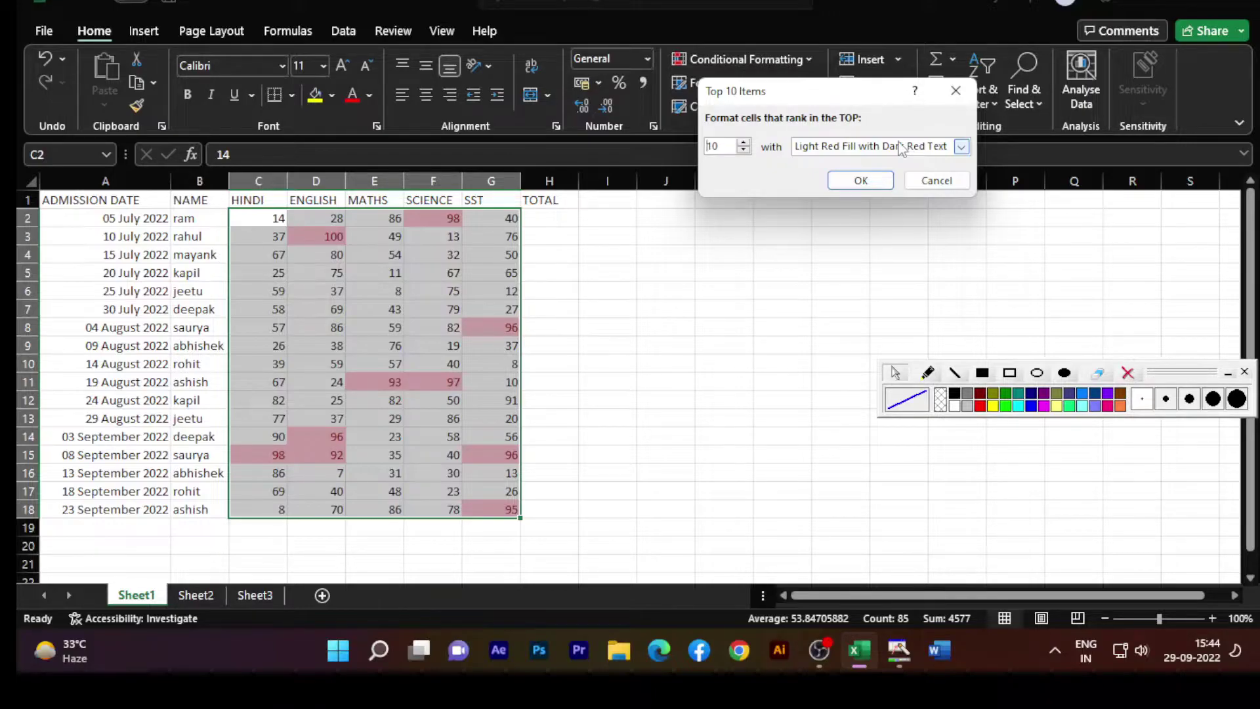
Preview the Top 10 Items rule with the rank lowered to 8, 5 and 4, and cancel the rule.
click(743, 151)
click(743, 150)
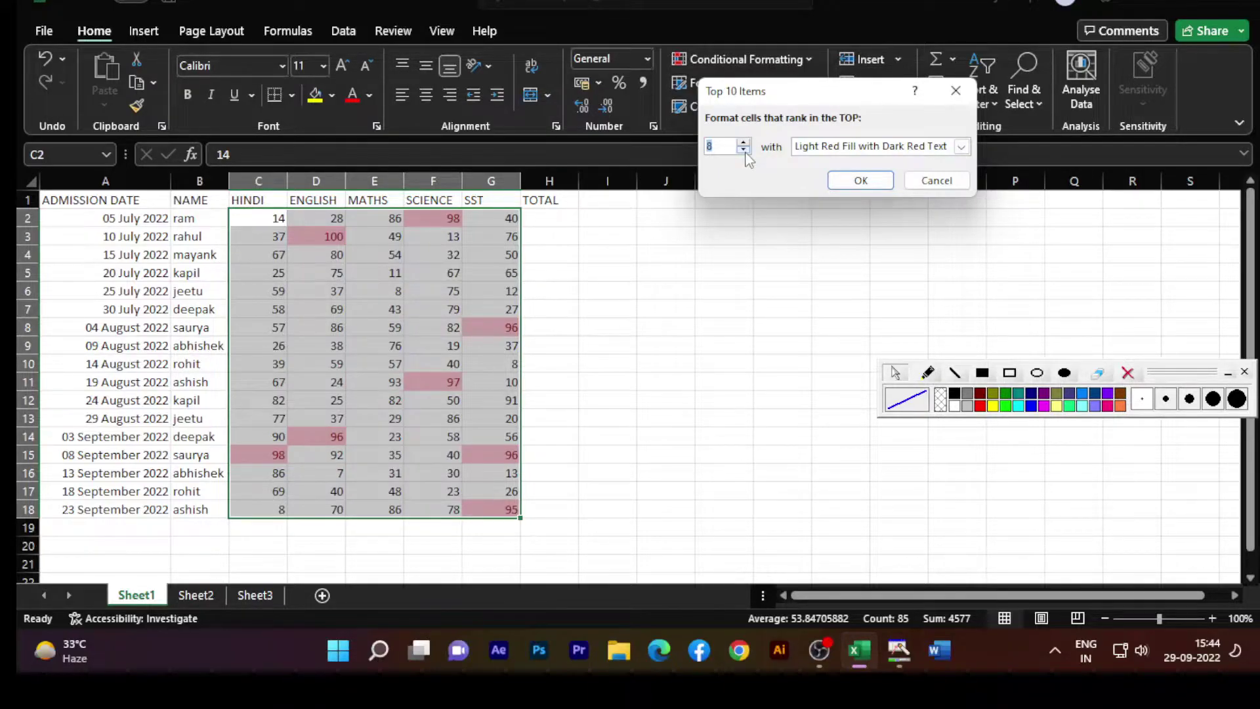
click(744, 150)
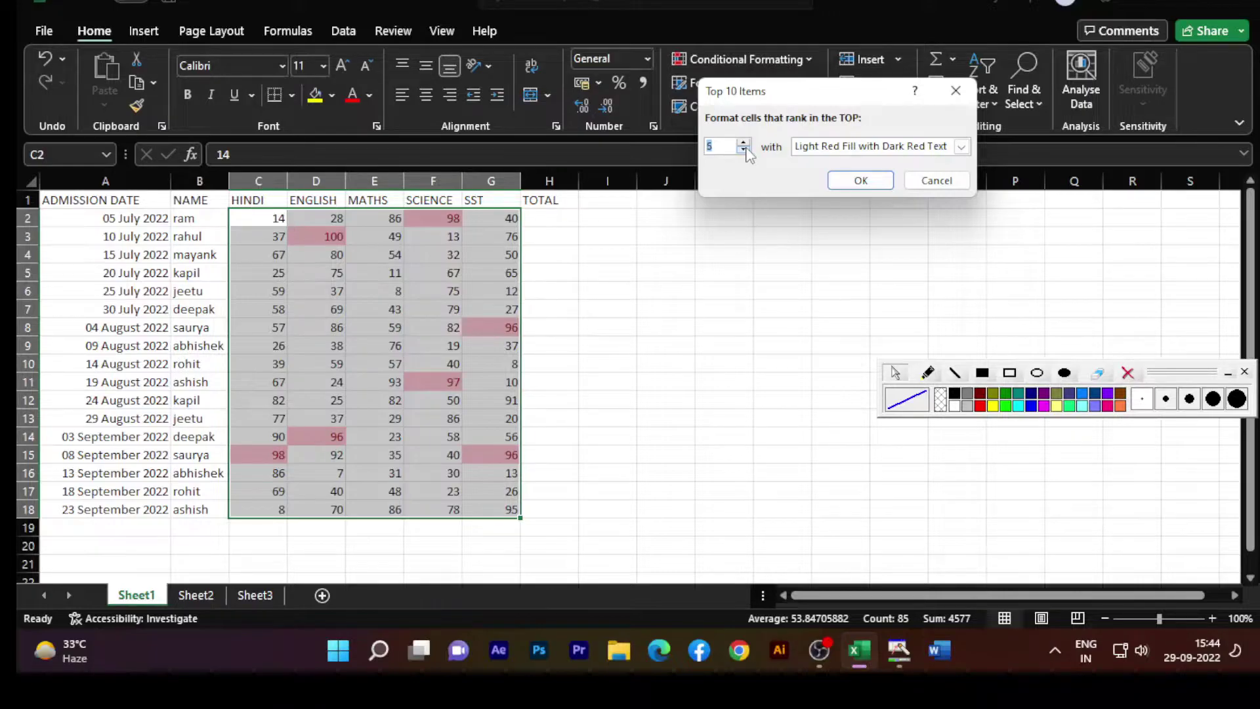
click(744, 150)
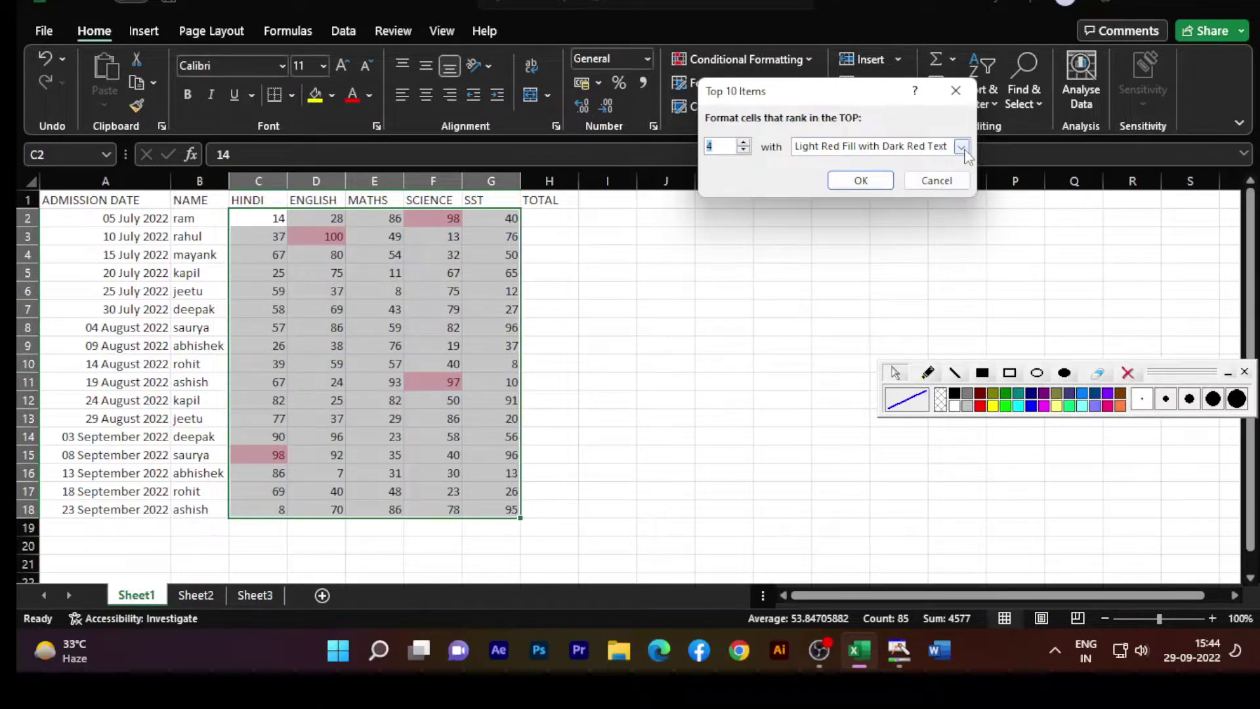
click(936, 186)
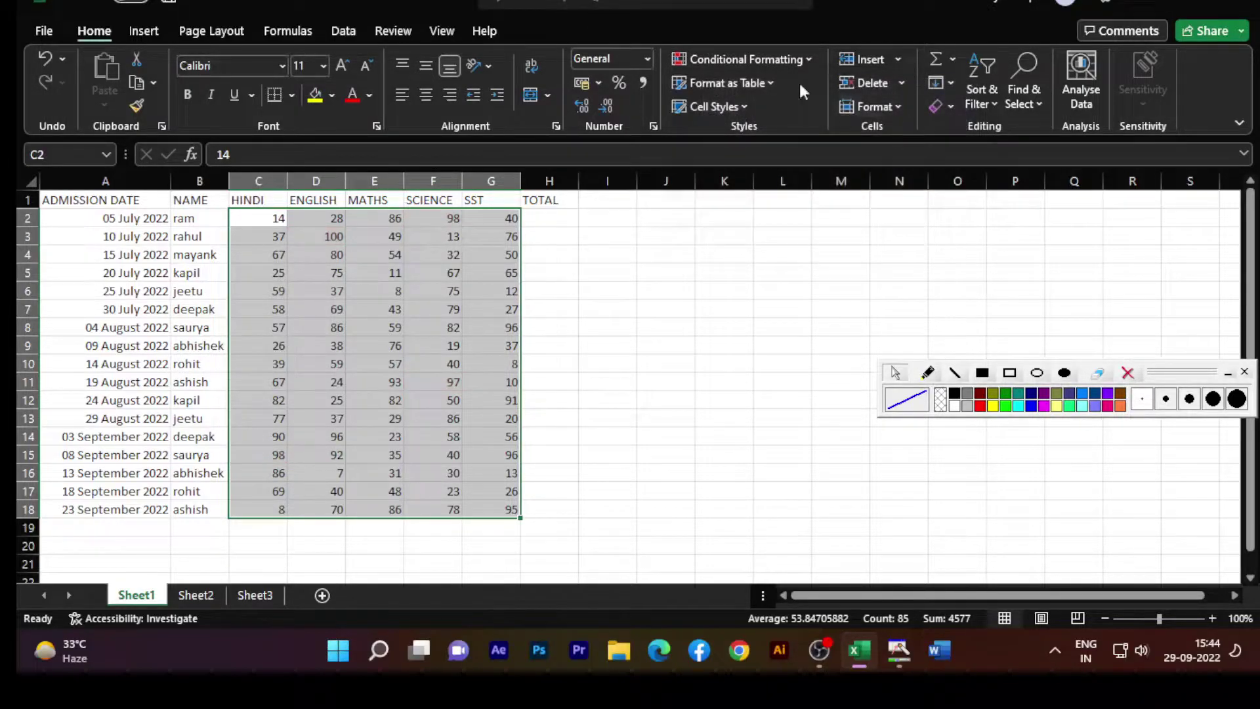
Reselect the marks in C2:G18 and draw a blue rectangle around the Average, Count and Sum figures in the status bar.
click(744, 65)
mouse_move(758, 141)
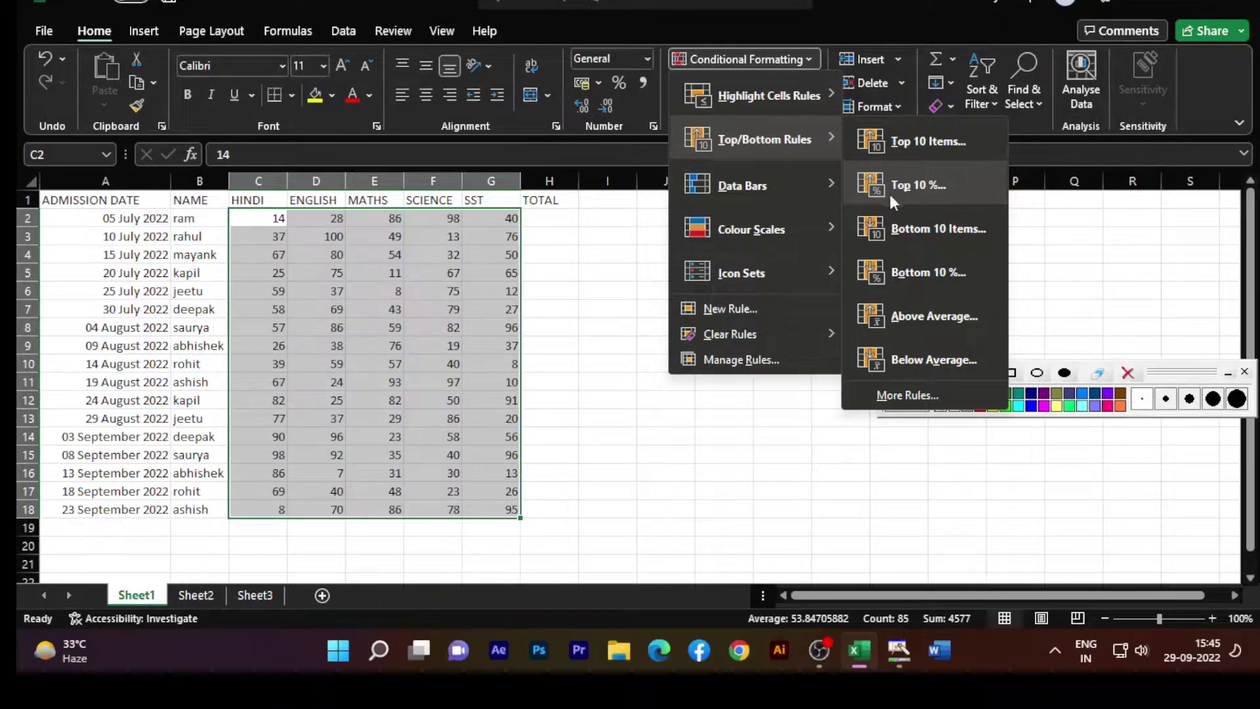
click(261, 217)
drag(261, 217, 489, 509)
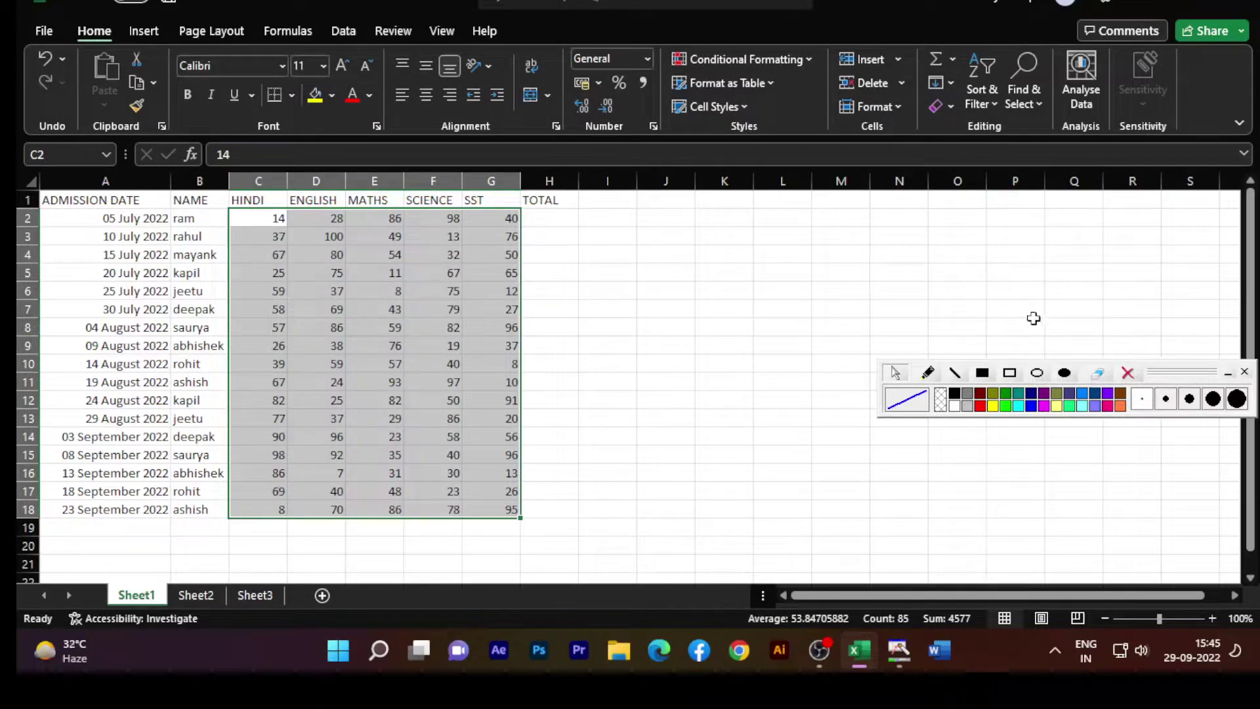
click(1011, 374)
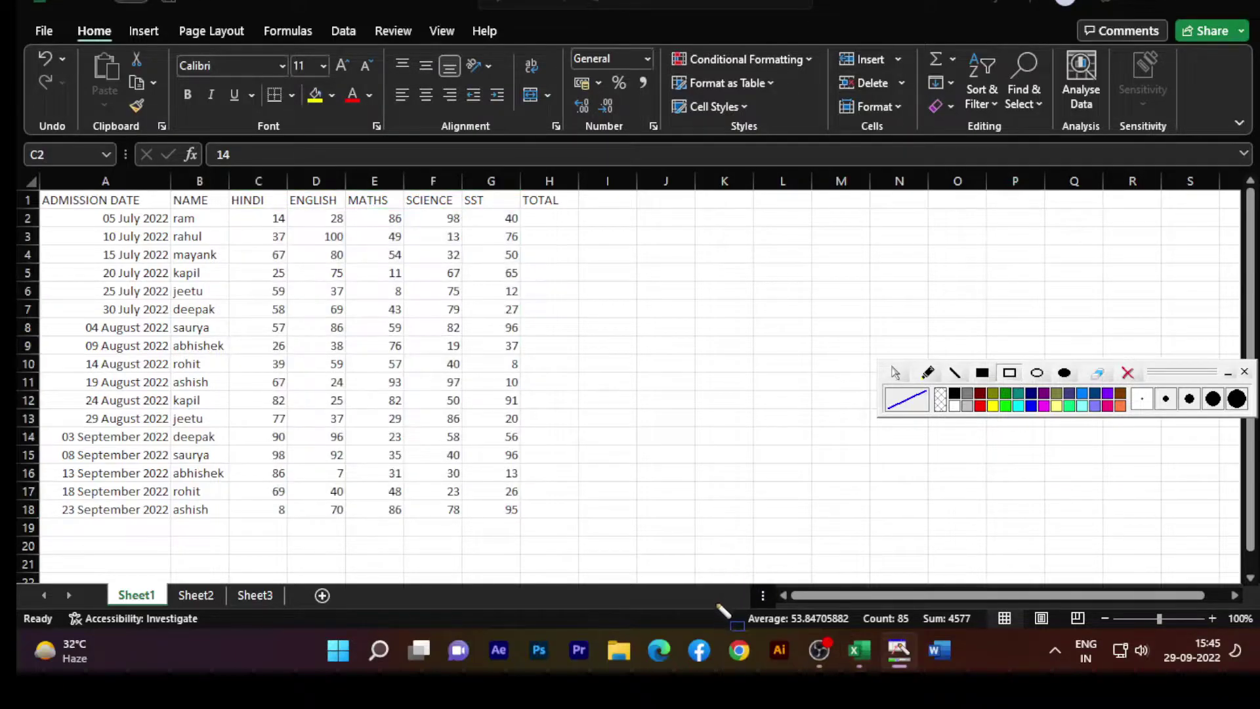
mouse_move(743, 608)
mouse_down()
mouse_move(894, 643)
mouse_move(988, 651)
mouse_move(994, 631)
mouse_up()
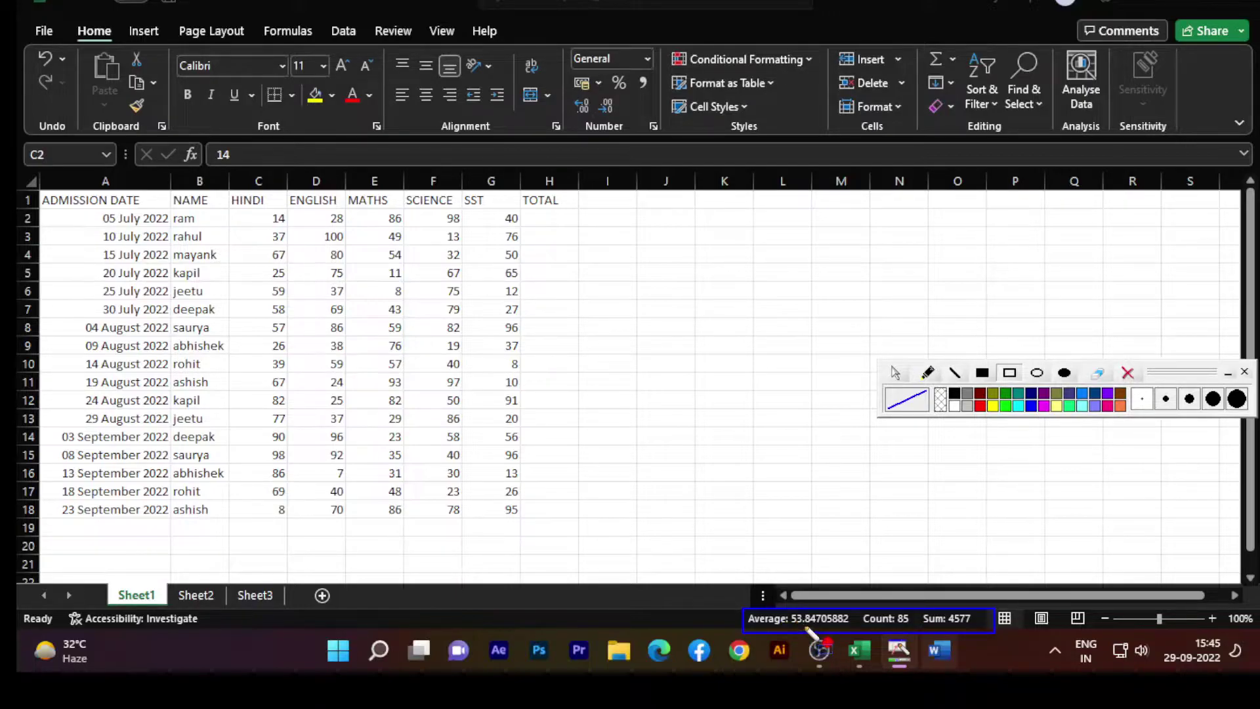
click(898, 375)
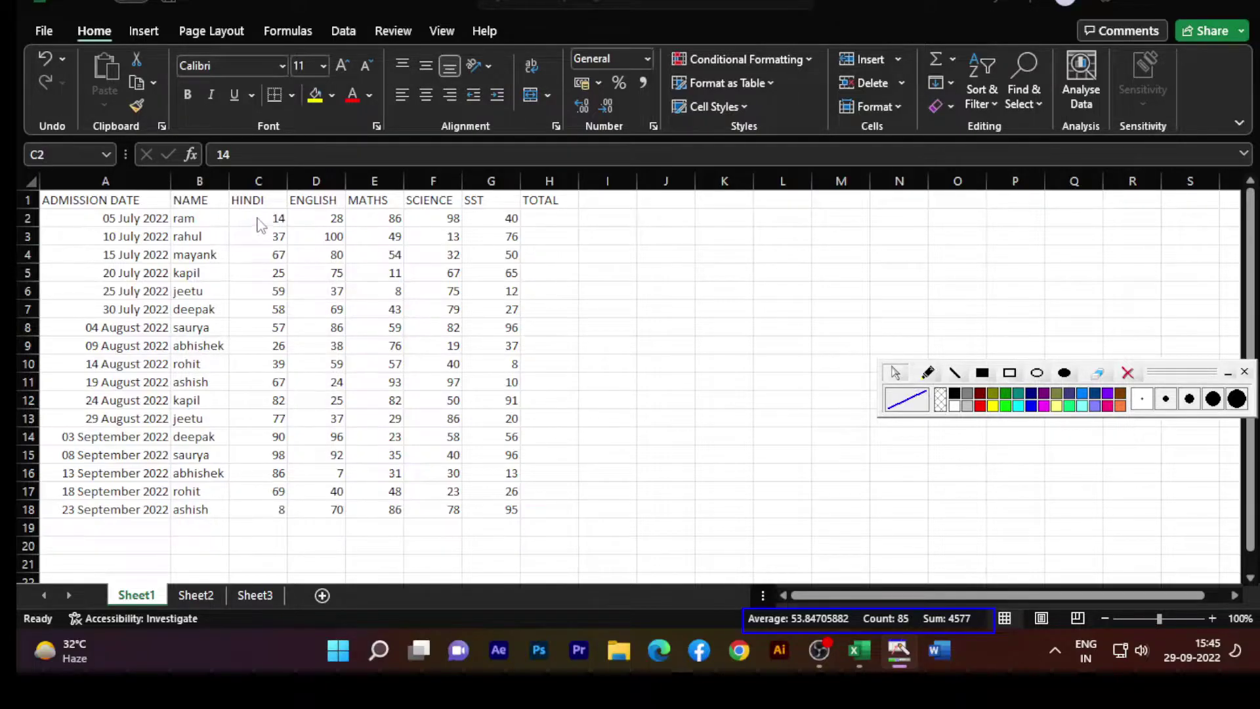
Preview a Top 10% rule at 10 percent on the marks in C2:G18, and cancel the rule.
click(258, 218)
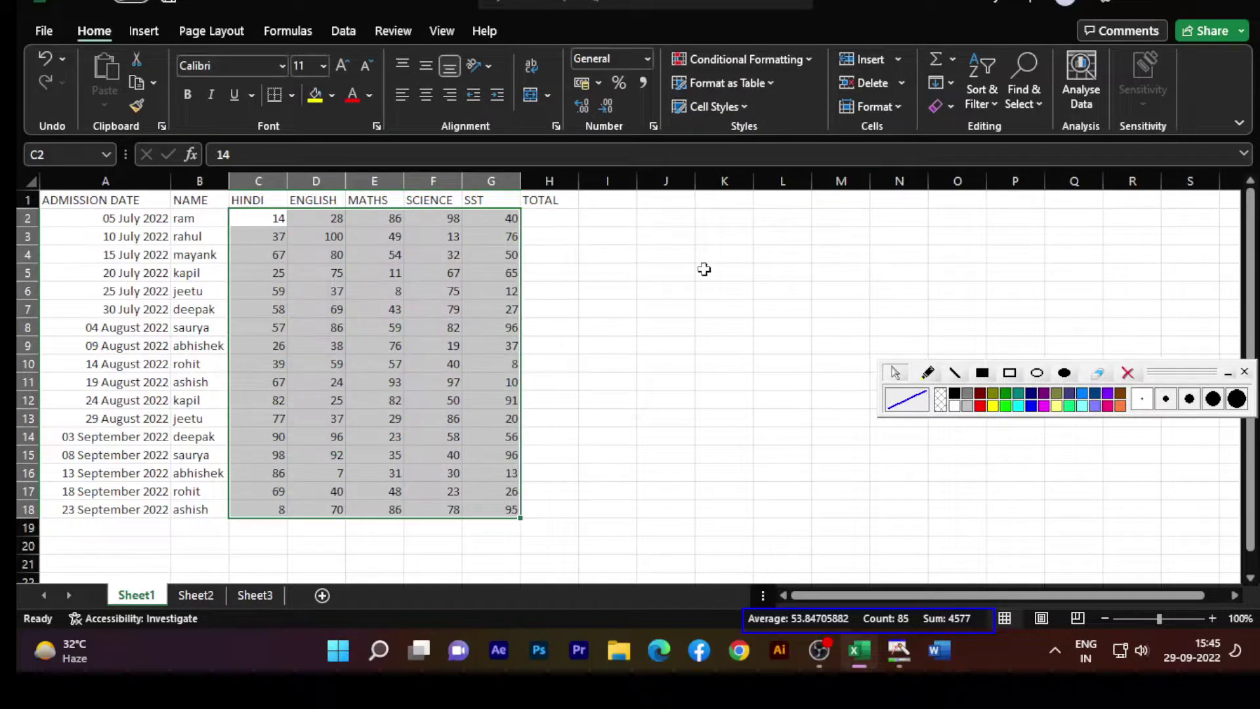
click(777, 61)
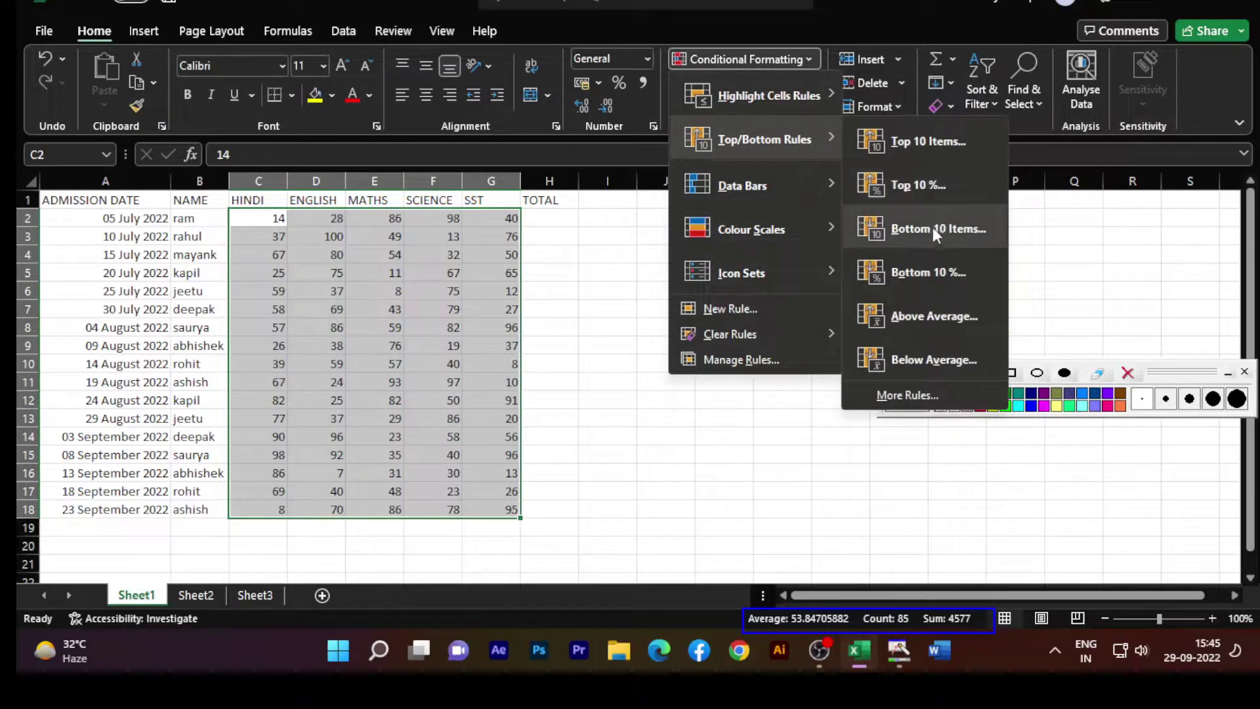
click(923, 190)
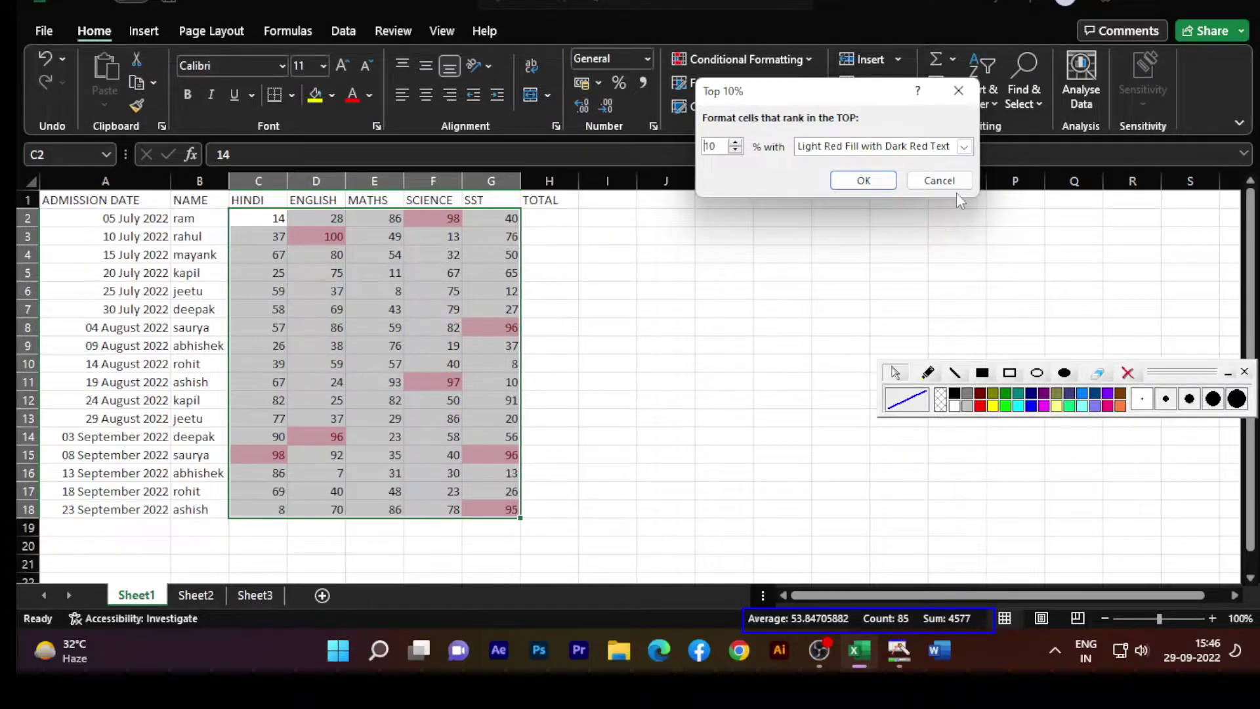
click(939, 182)
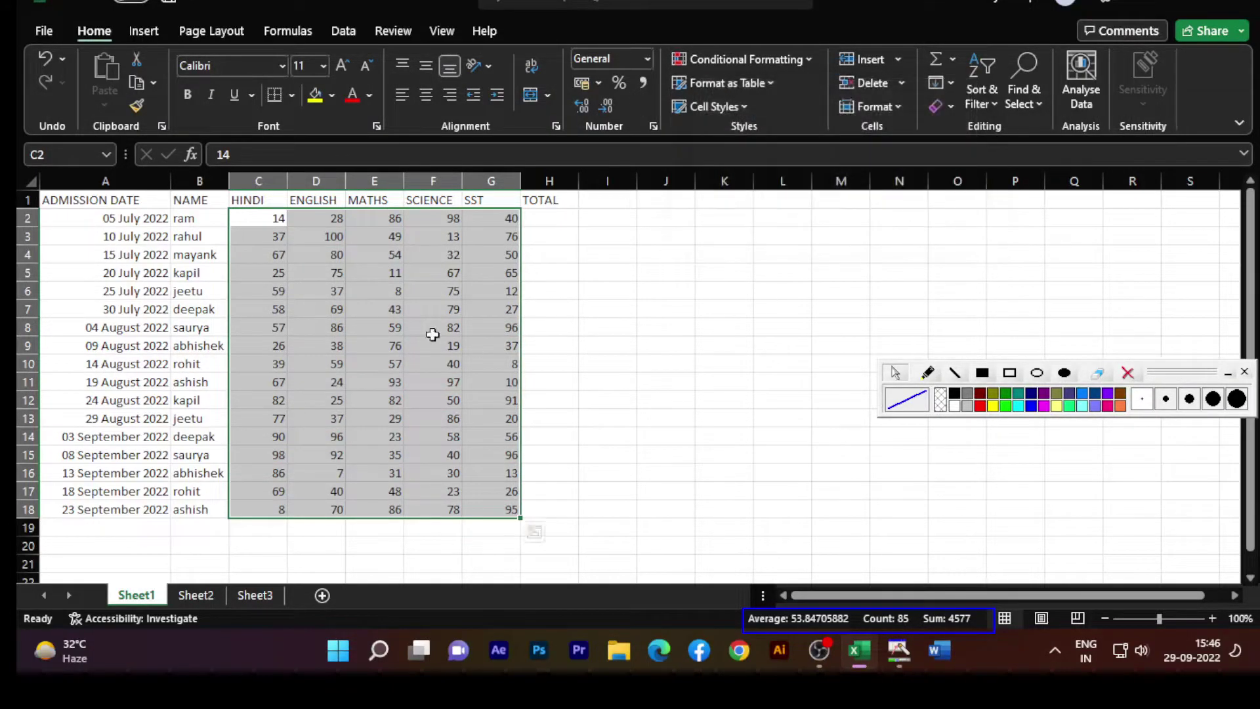
Preview a Bottom 10 Items rule with rank 10 on the marks in C2:G18, and cancel the rule.
click(747, 60)
mouse_move(750, 187)
mouse_move(774, 139)
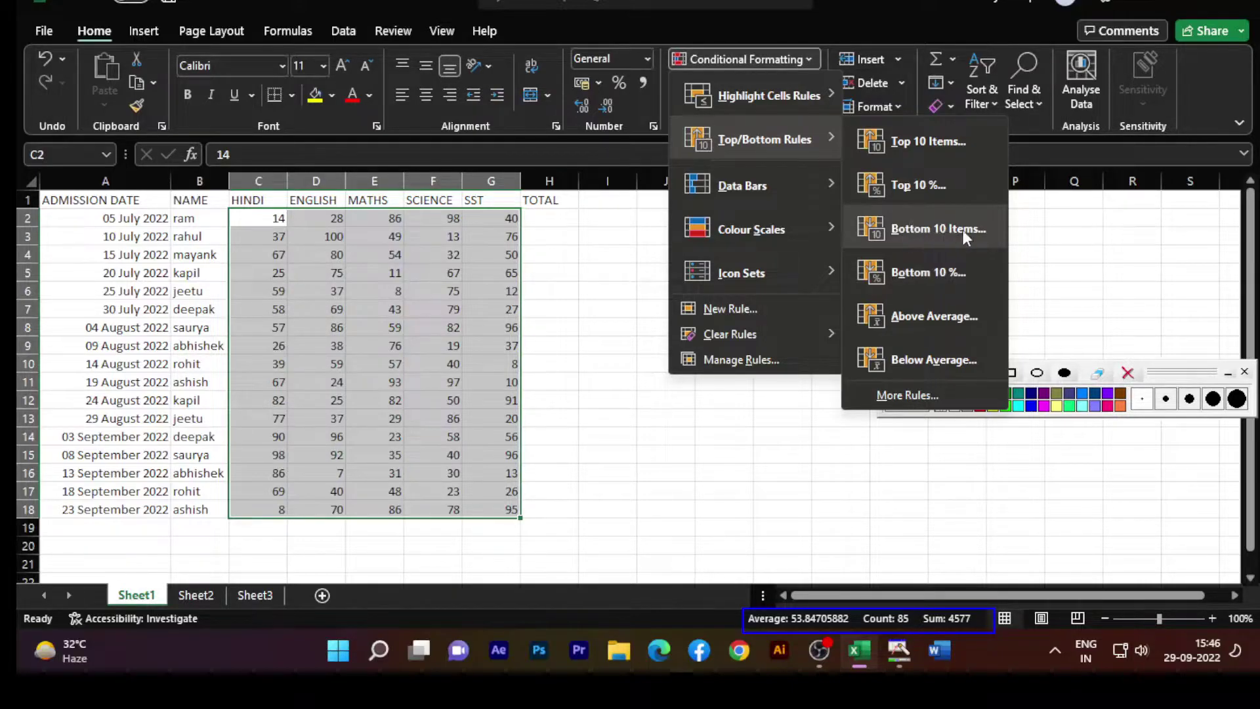
click(918, 231)
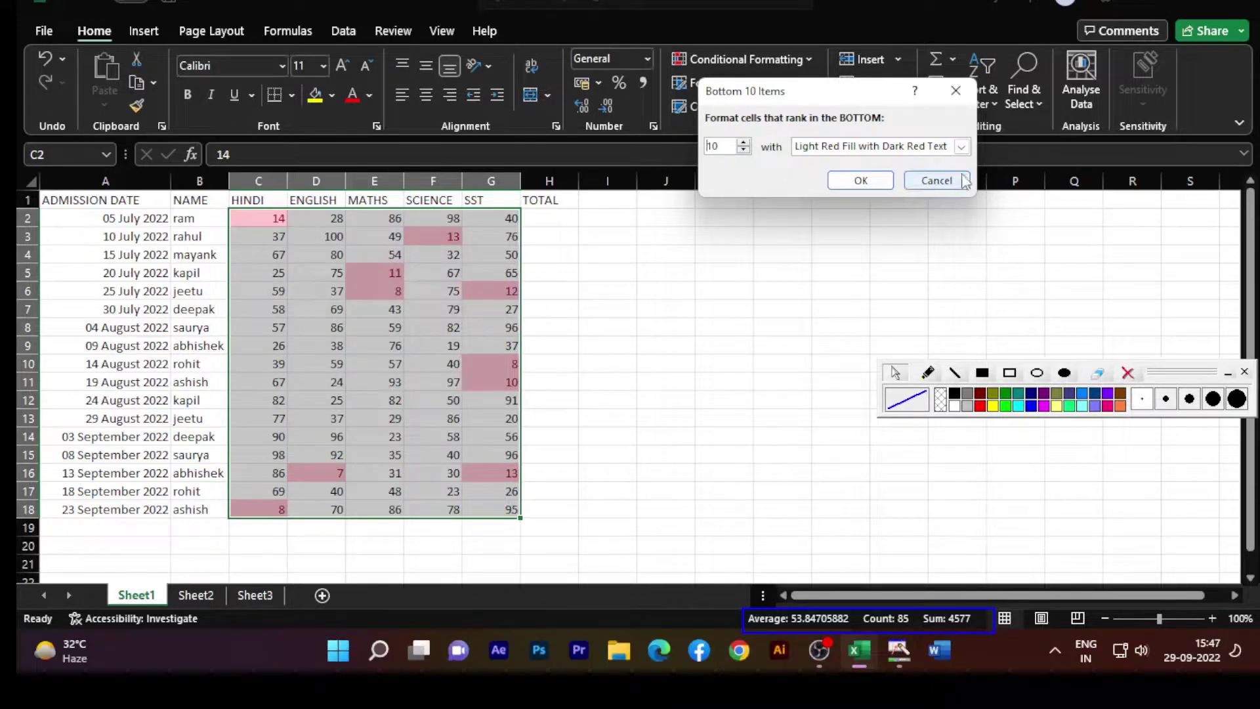
click(936, 179)
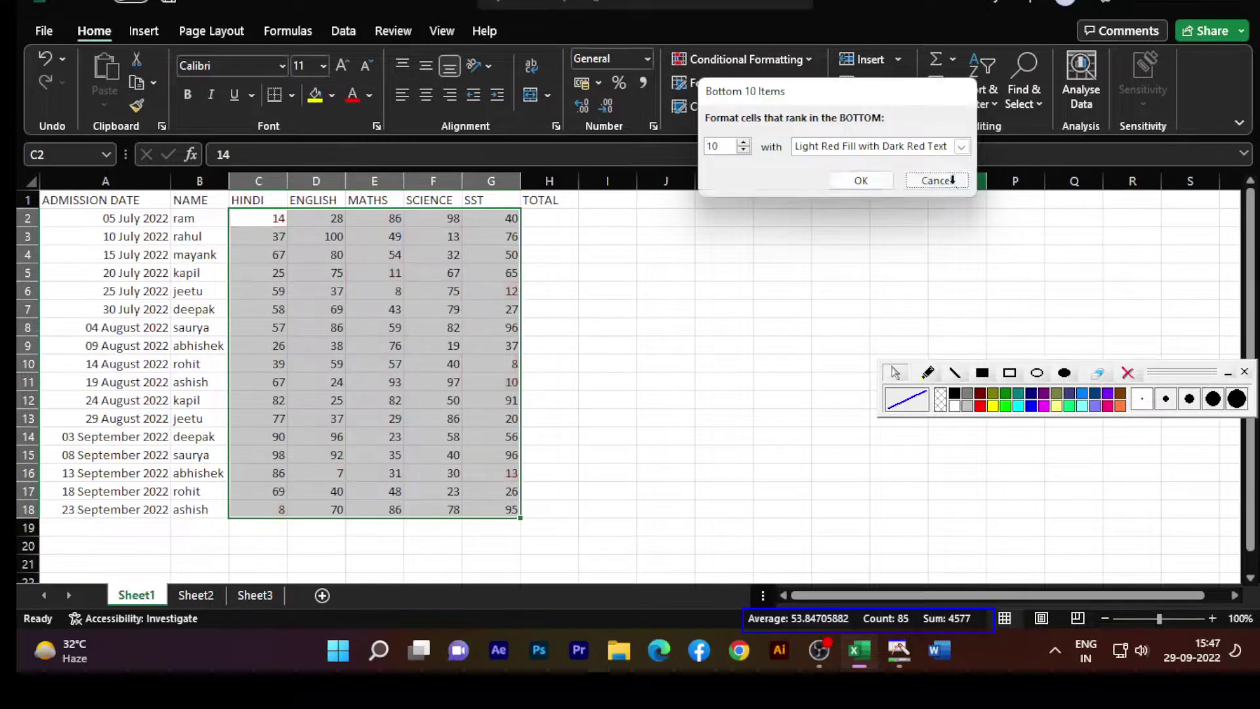
Preview a Bottom 10% rule at 10 percent on the marks in C2:G18, and cancel the rule.
click(754, 60)
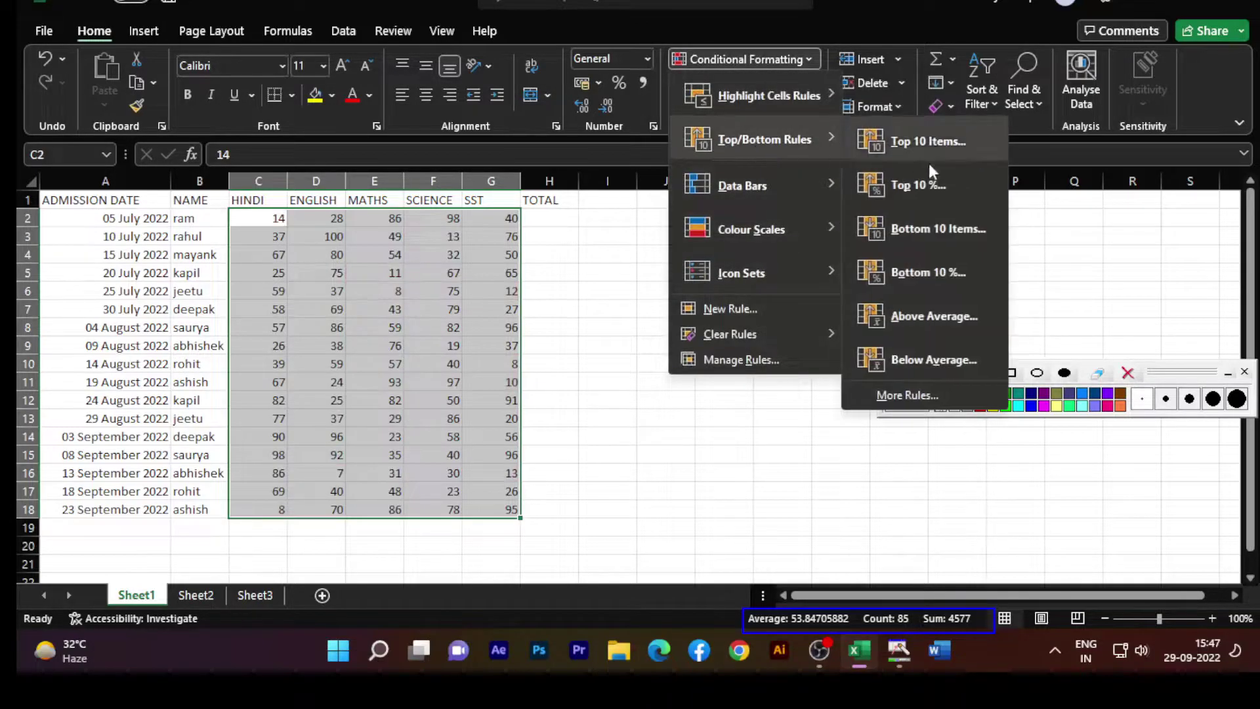
click(943, 270)
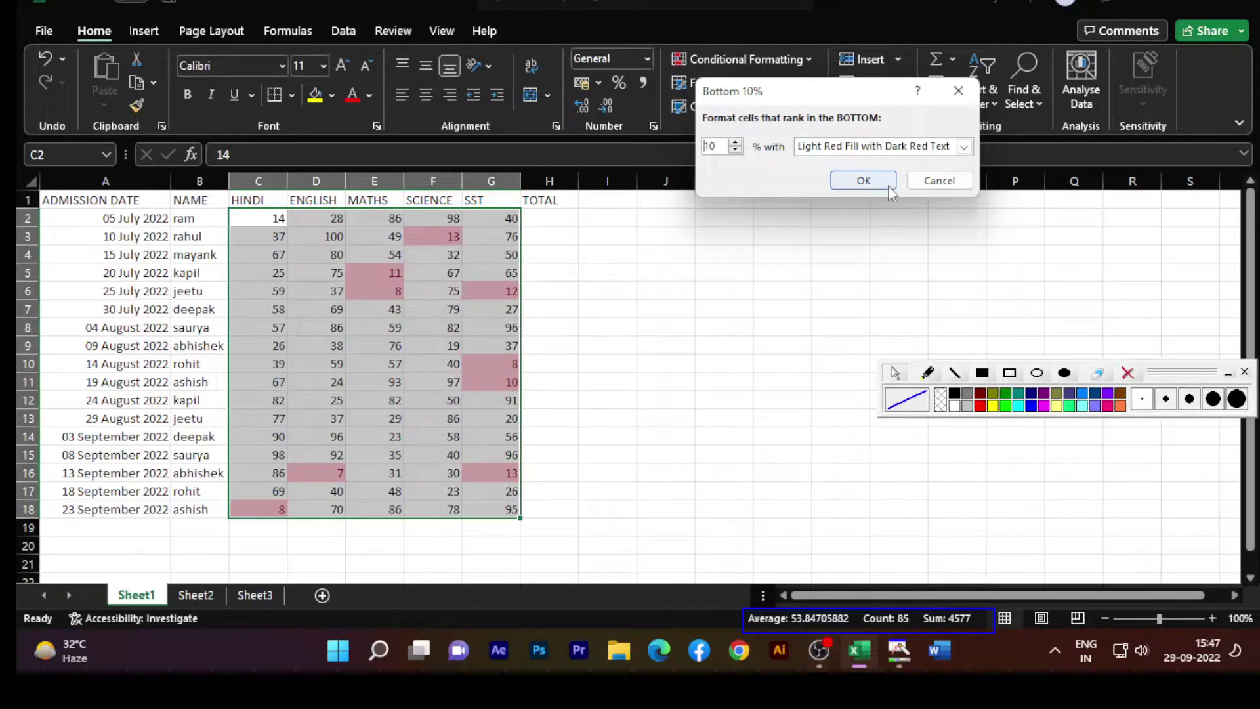
click(934, 181)
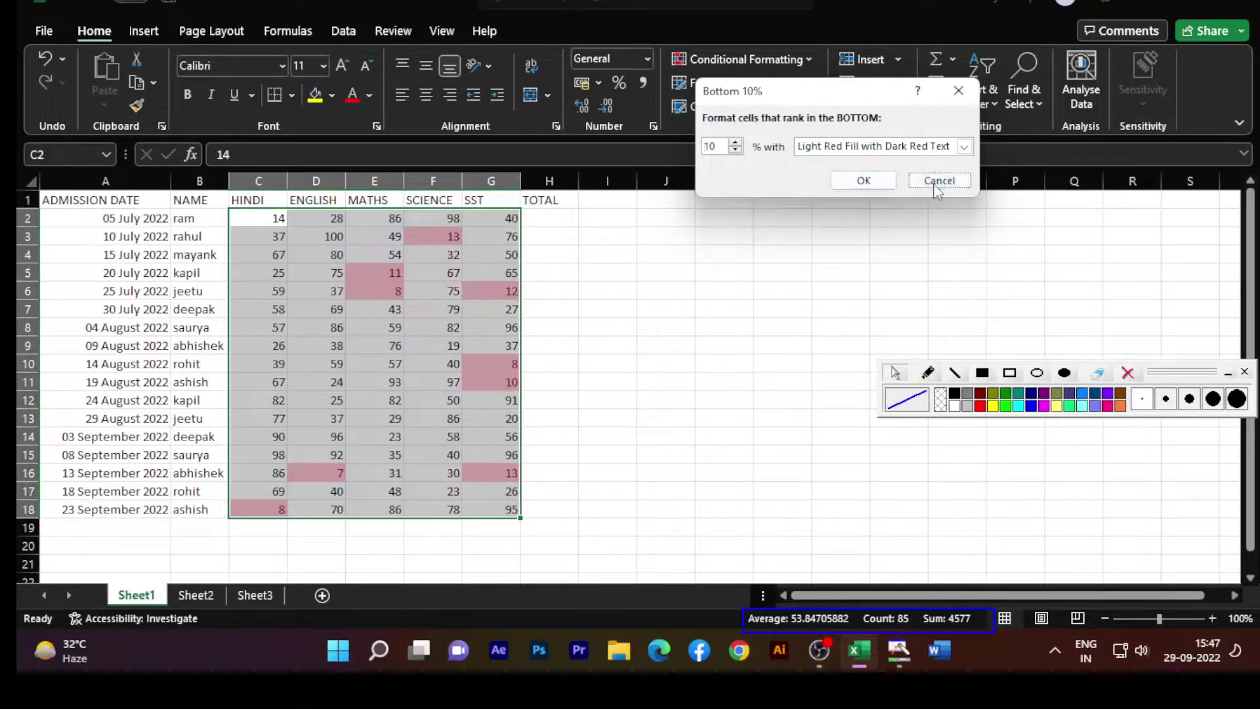
Preview an Above Average rule with light red fill and dark red text on C2:G18, and cancel the rule.
click(737, 60)
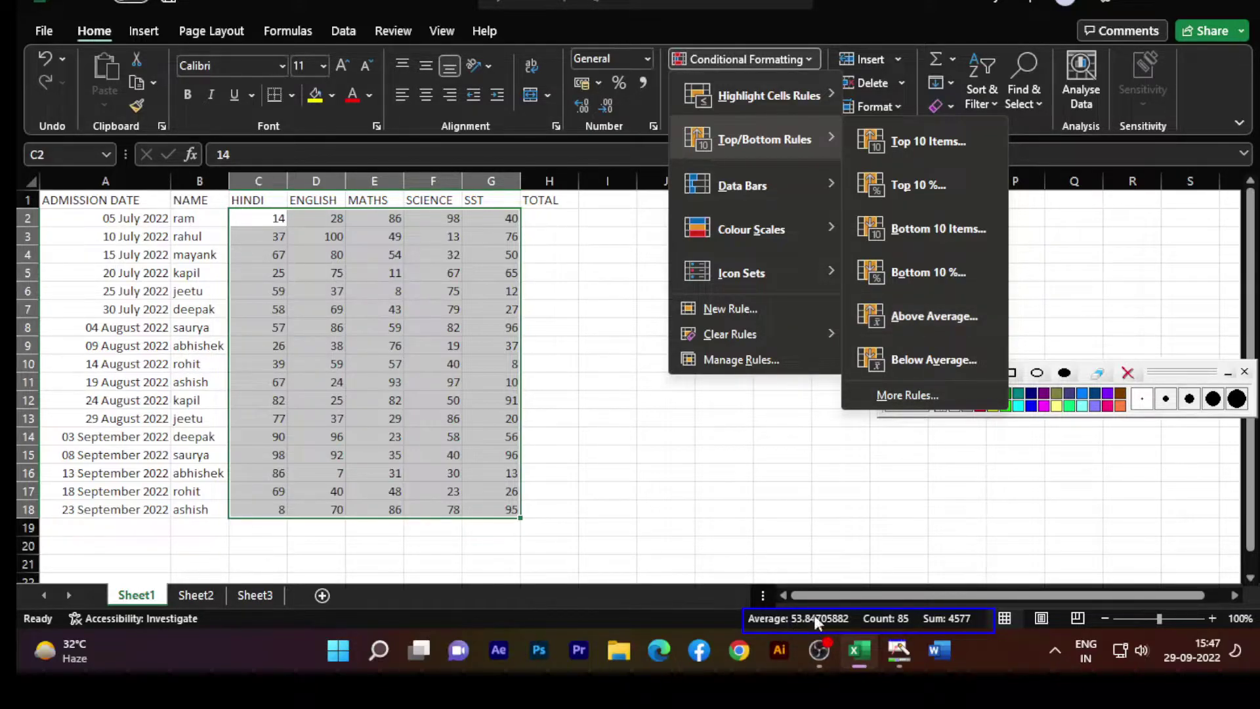
click(946, 318)
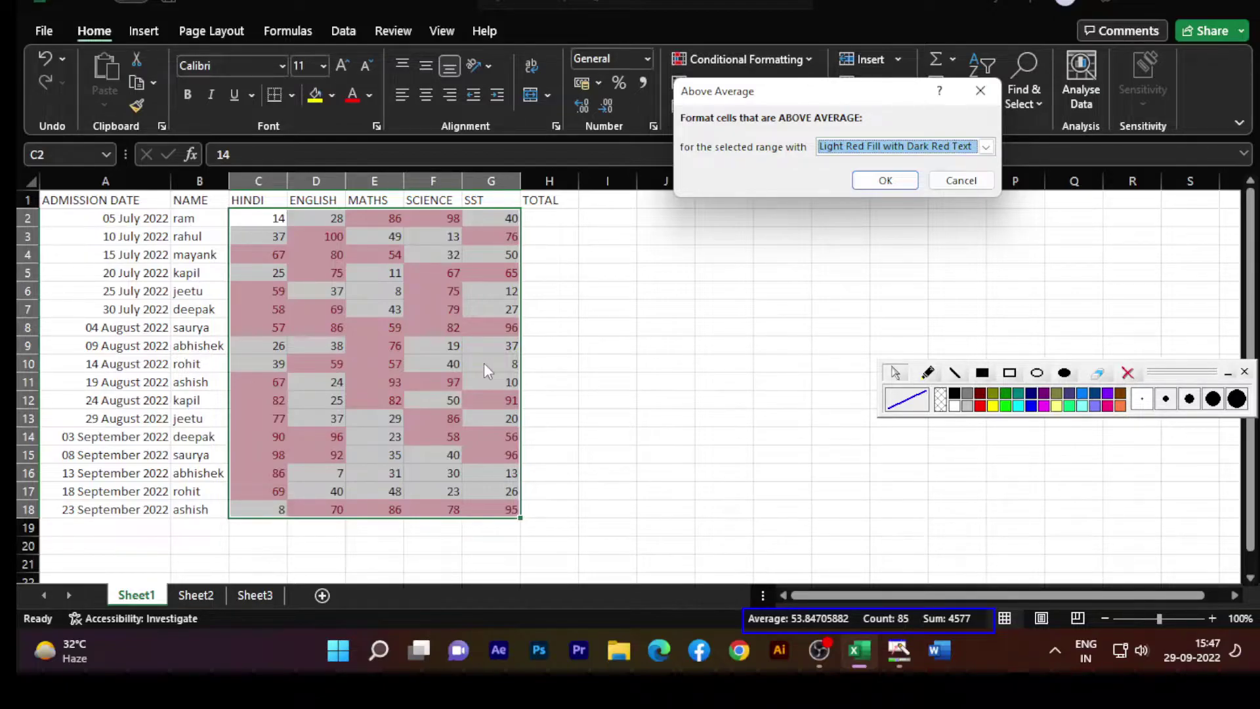
click(958, 179)
Preview a Below Average rule with light red fill and dark red text on C2:G18, and cancel the rule.
click(754, 55)
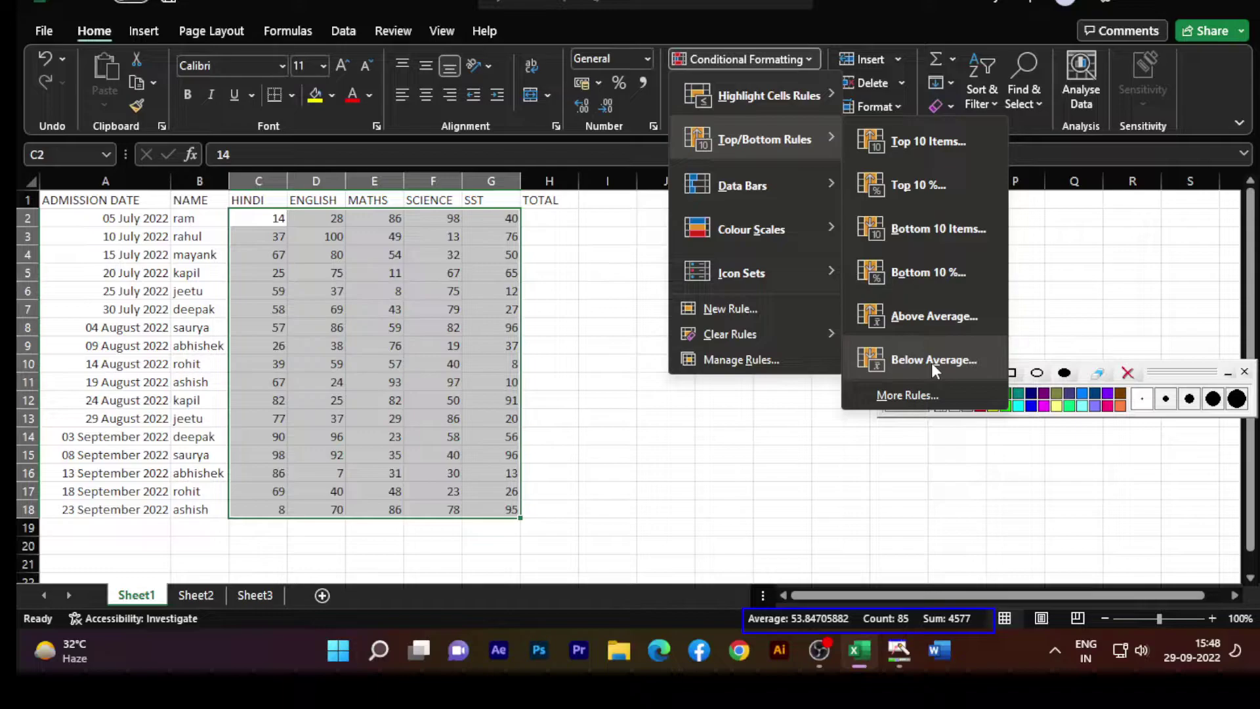
click(933, 366)
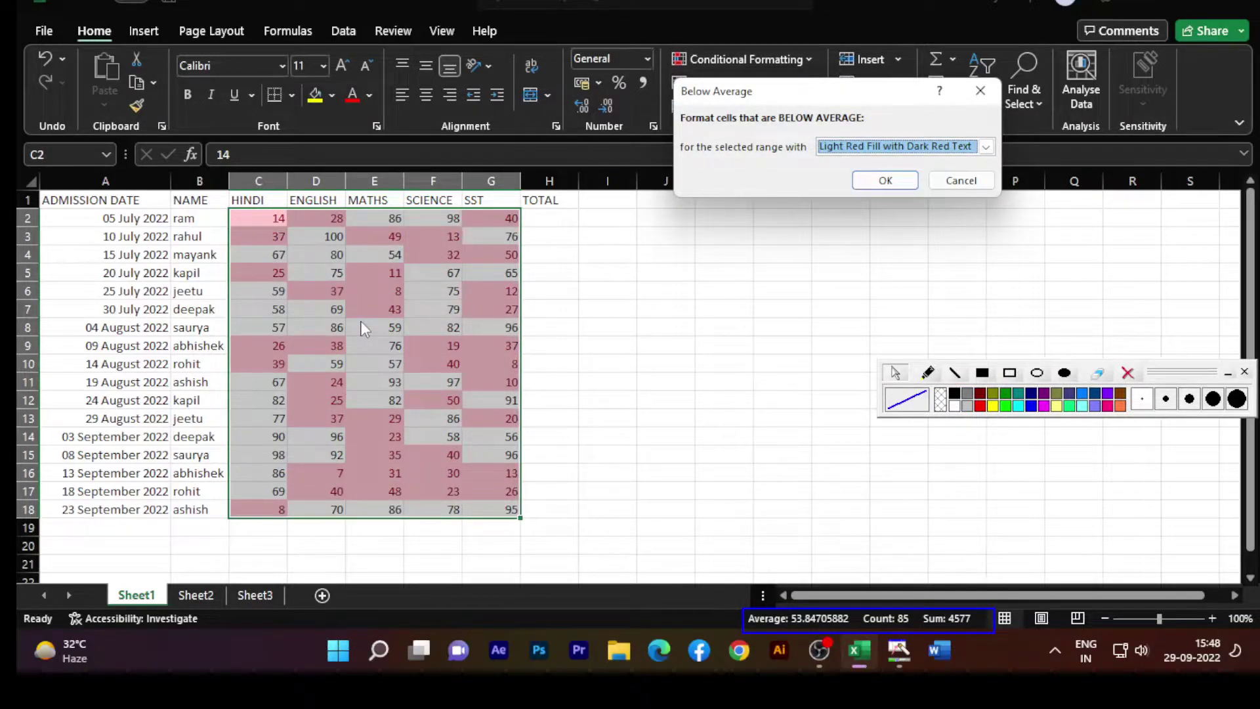
click(964, 181)
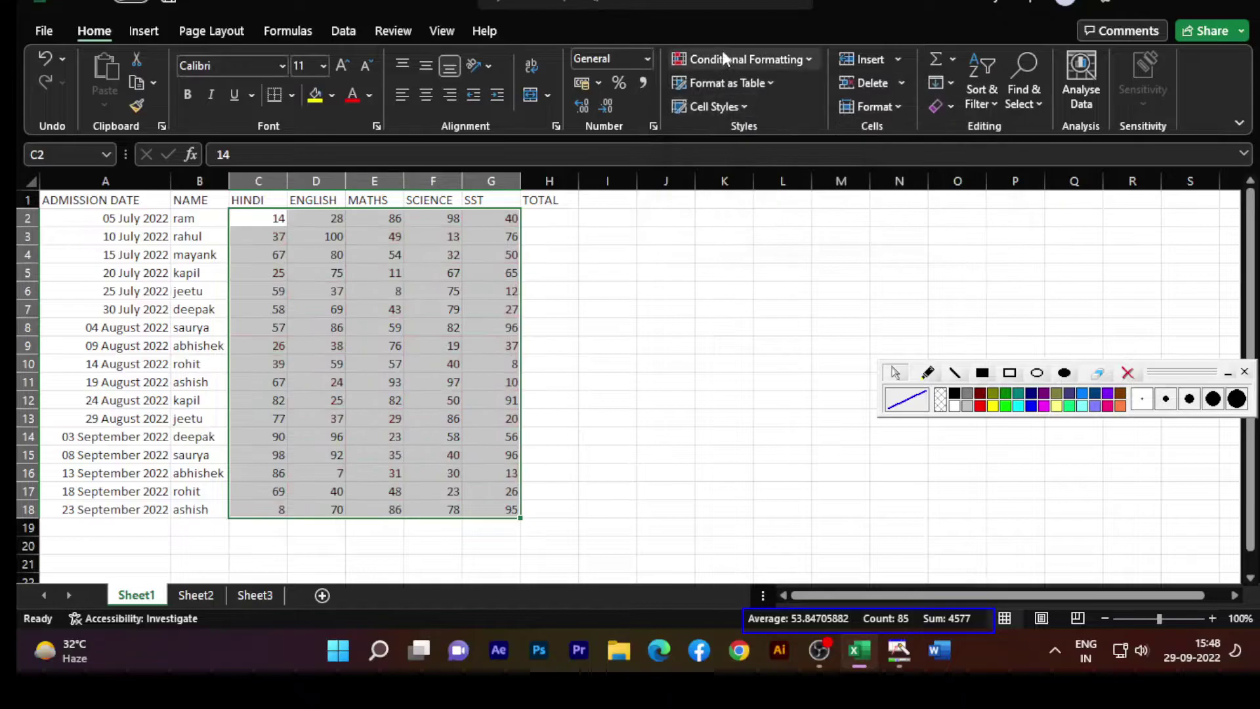
Apply the gradient-fill Light Blue Data Bar to the marks in C2:G18.
click(746, 58)
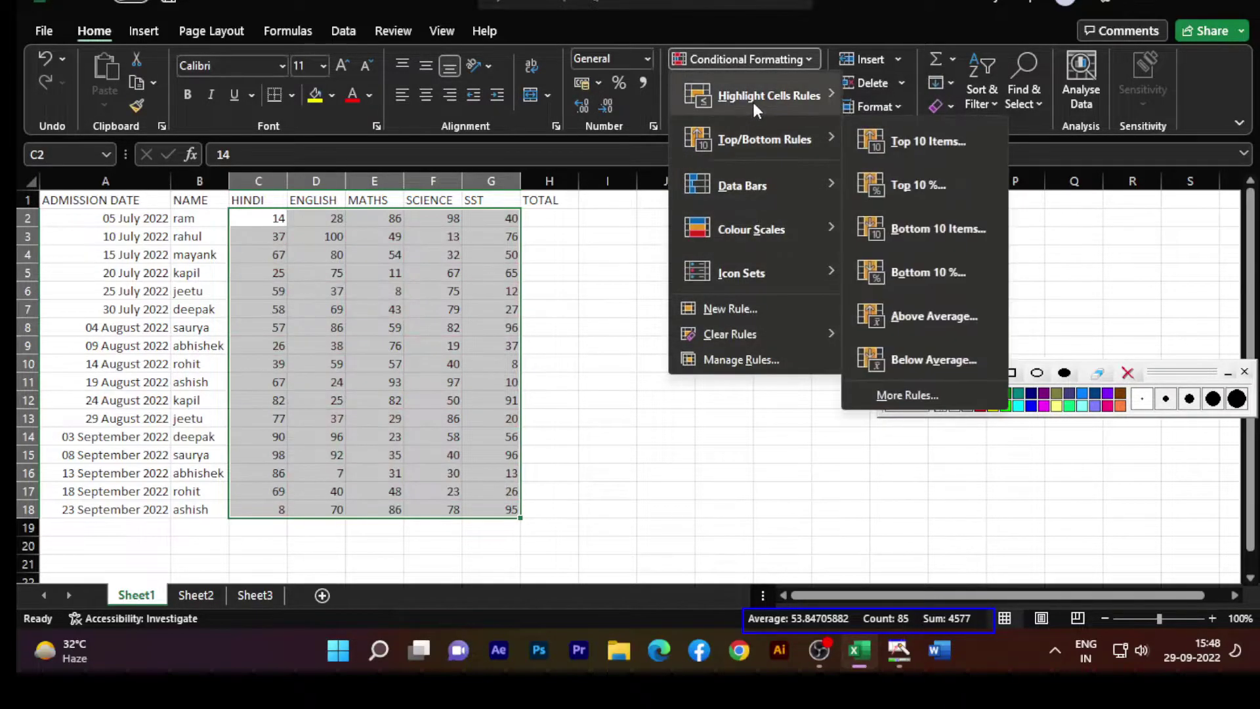
mouse_move(761, 194)
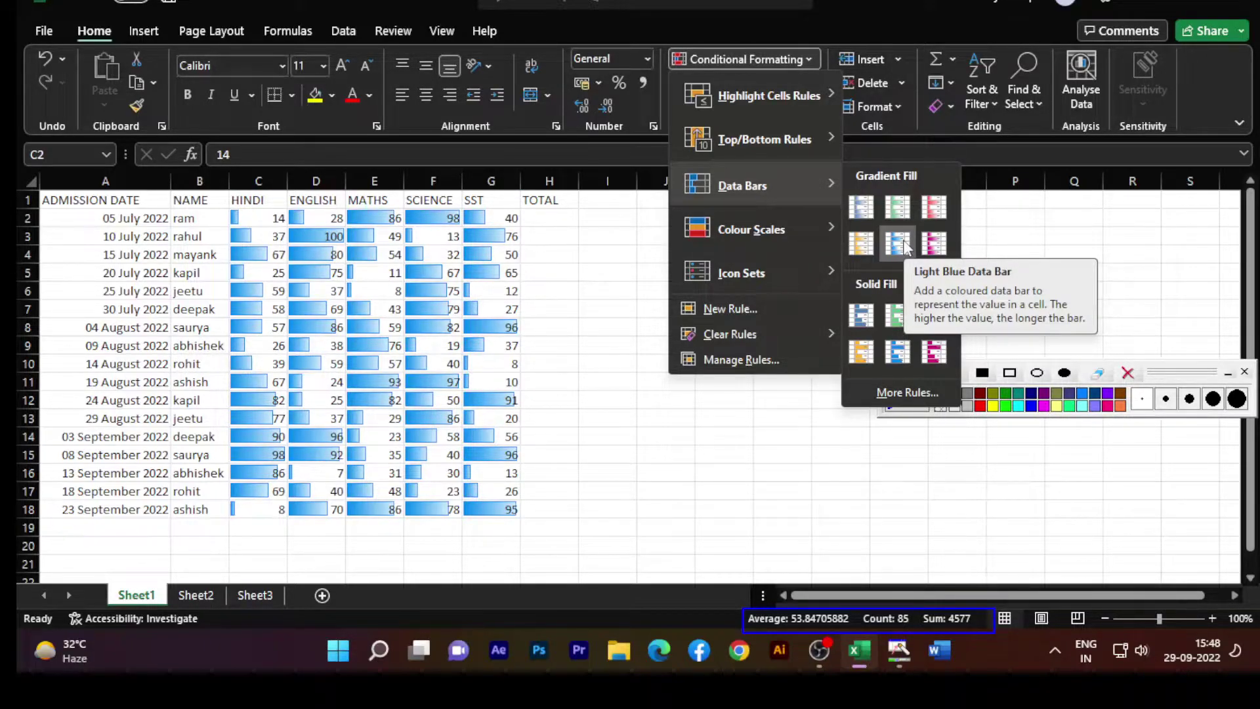
click(904, 246)
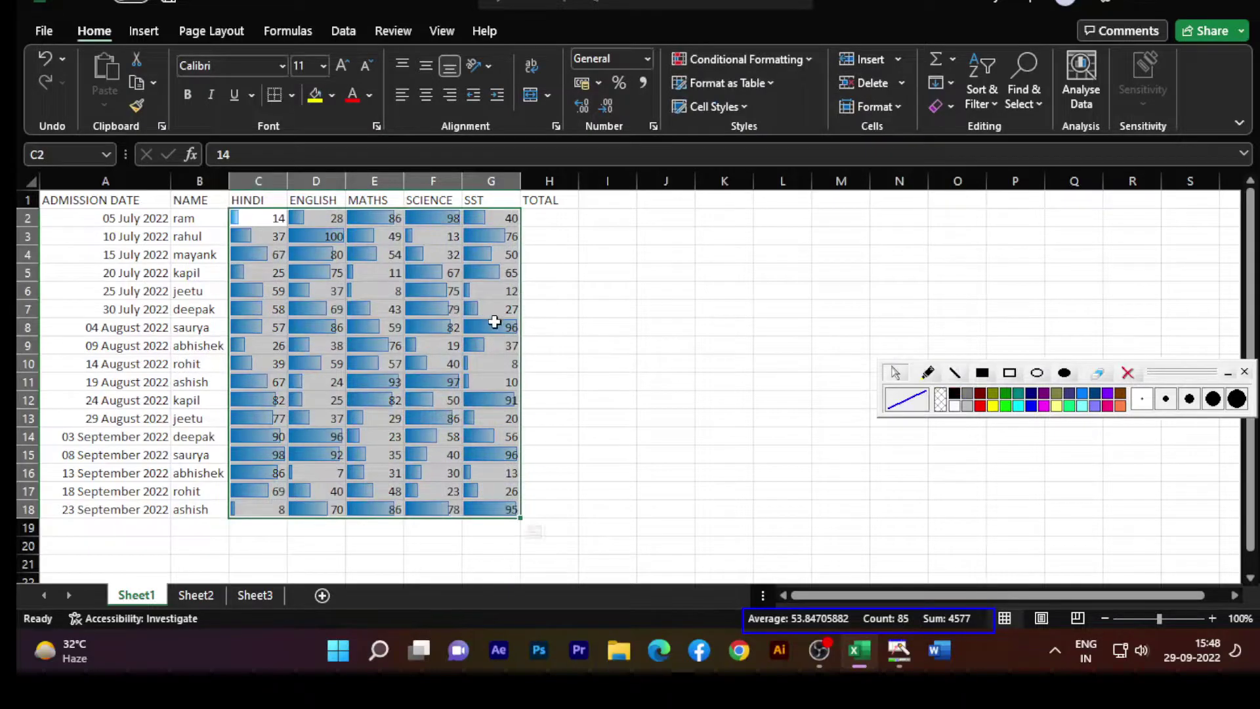
Examine how the data bar lengths match the marks in the SST, MATHS and HINDI columns.
click(495, 322)
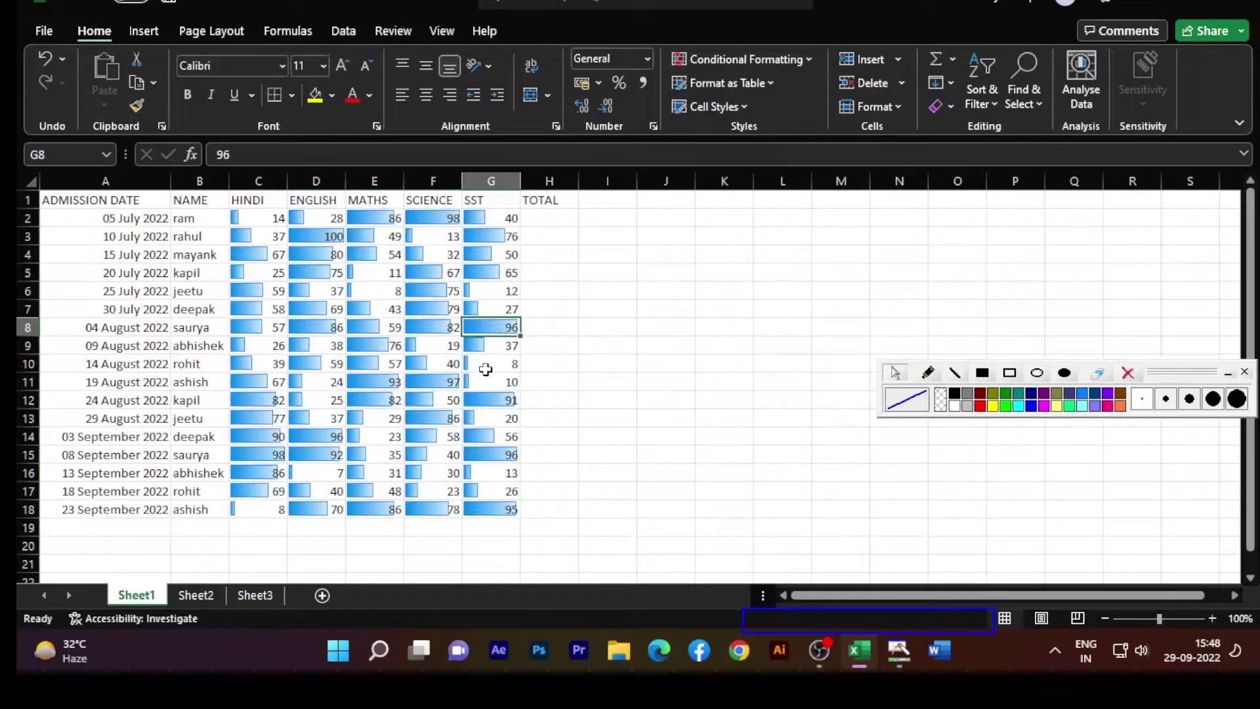
click(493, 368)
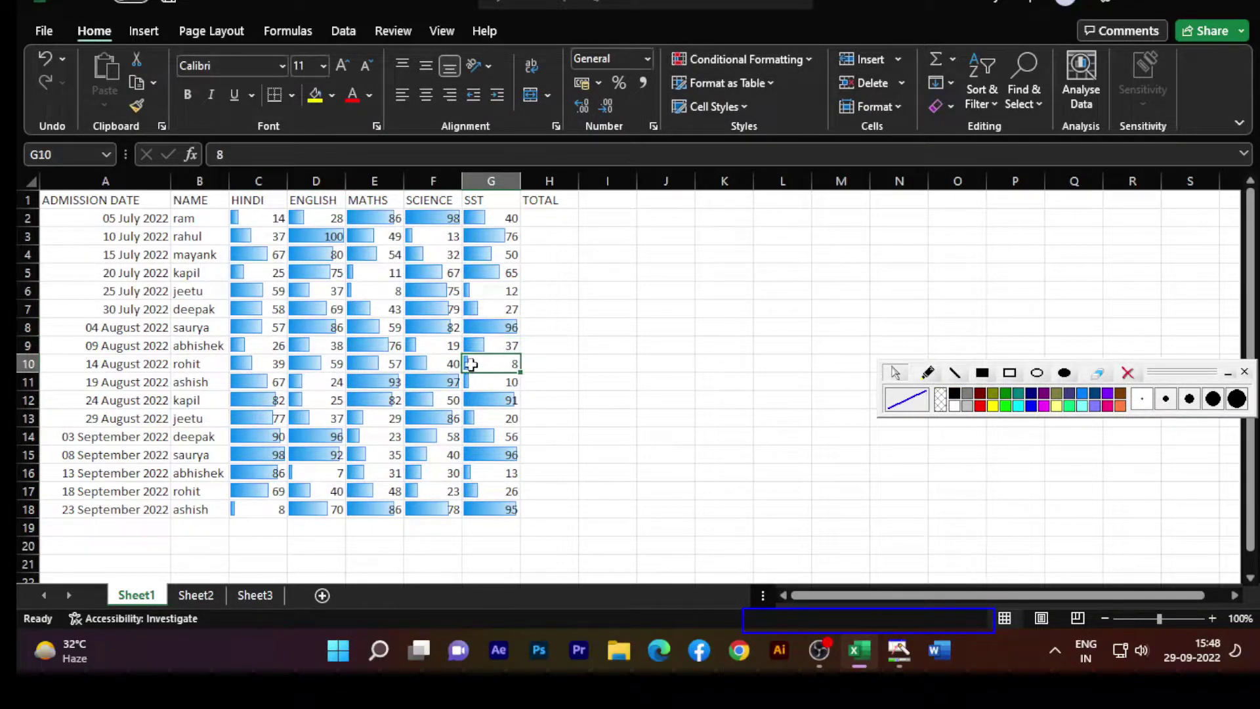
click(373, 238)
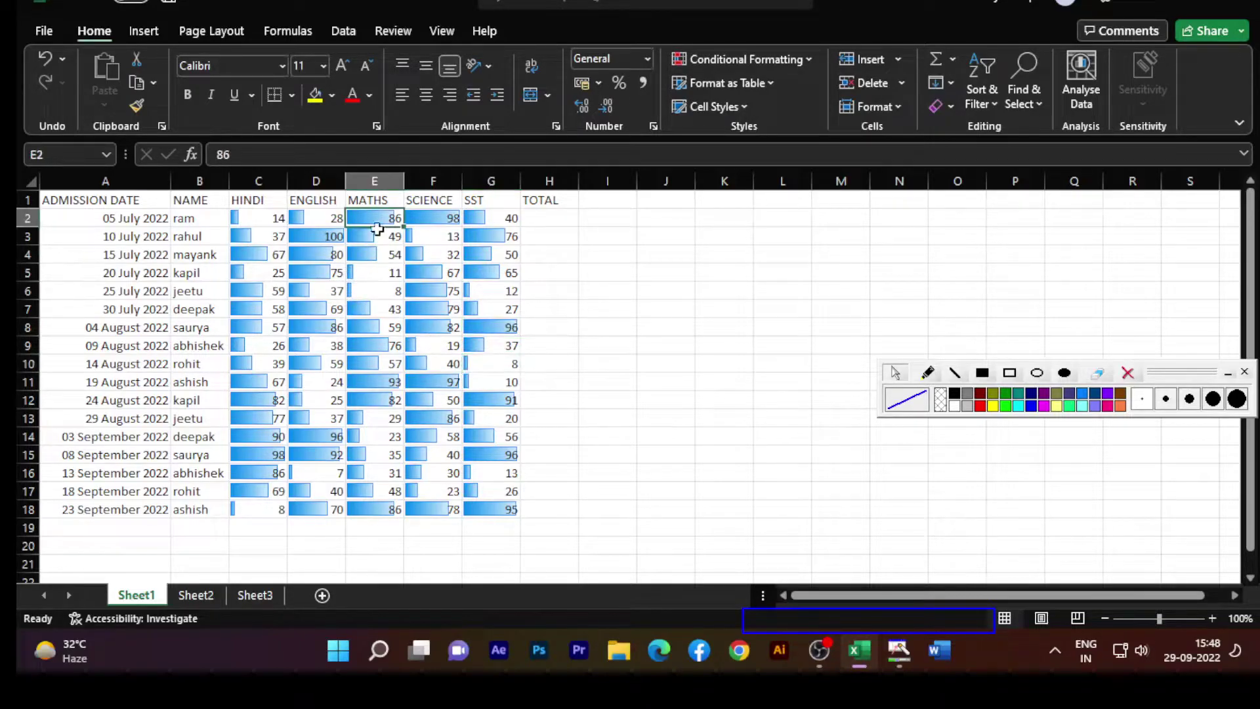
key(Down)
key(Down)
key(Down)
key(Down)
key(Down)
key(Down)
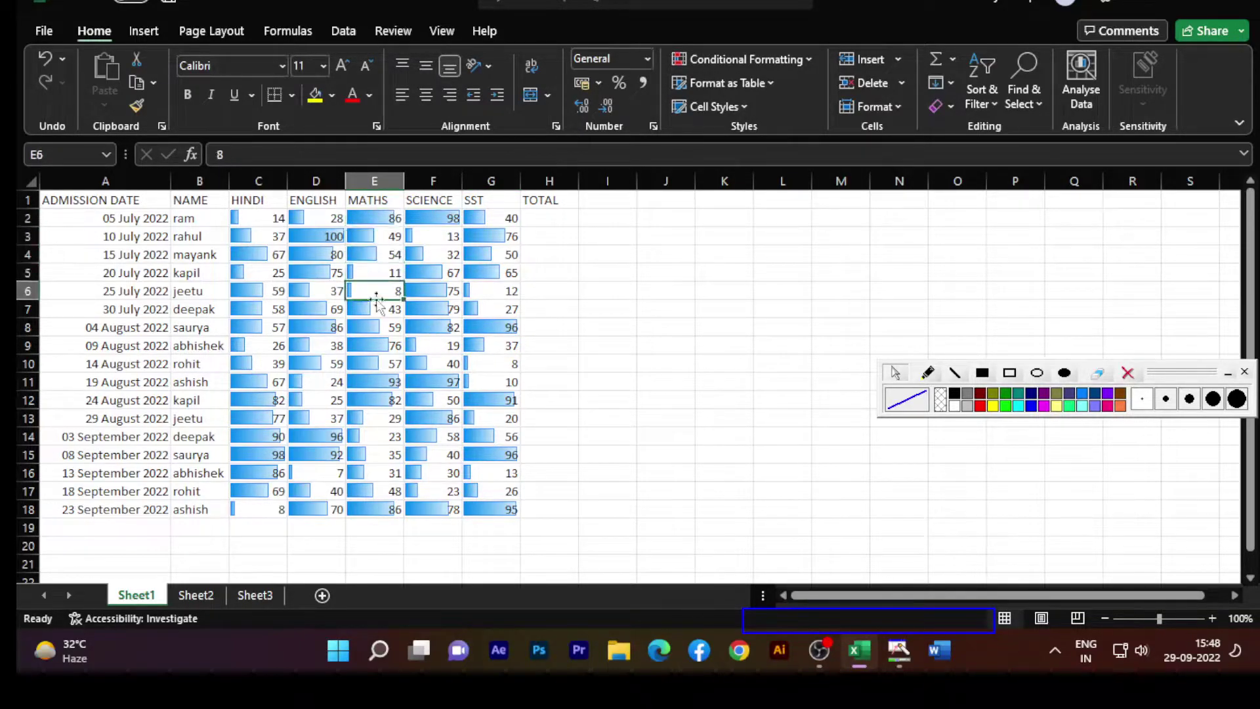
click(251, 289)
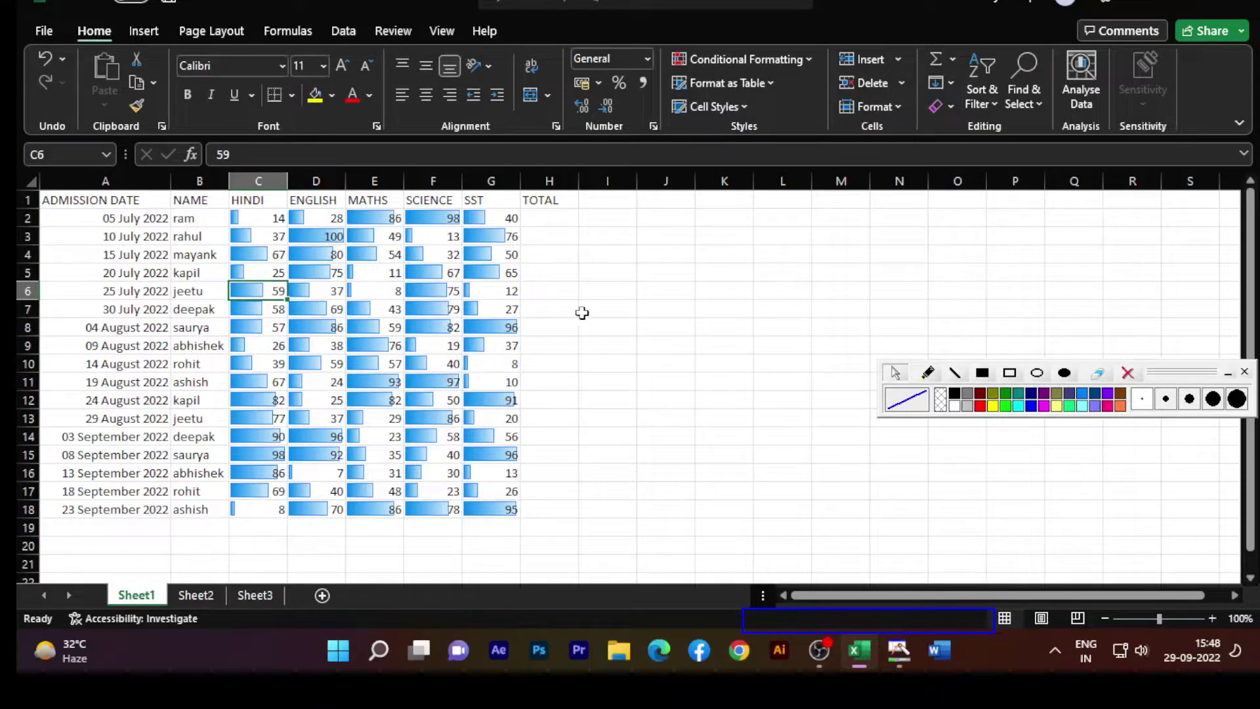
Enter 58 in cell J4 and 98 in cell K4.
click(664, 252)
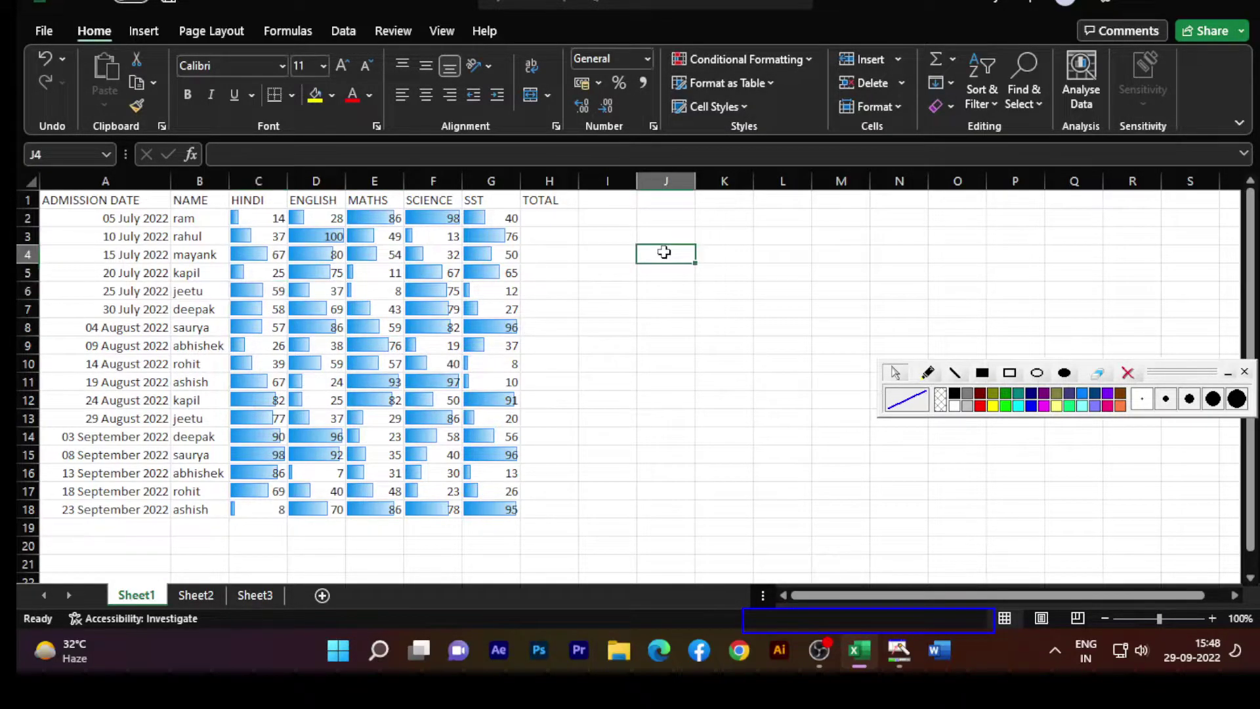
text(58)
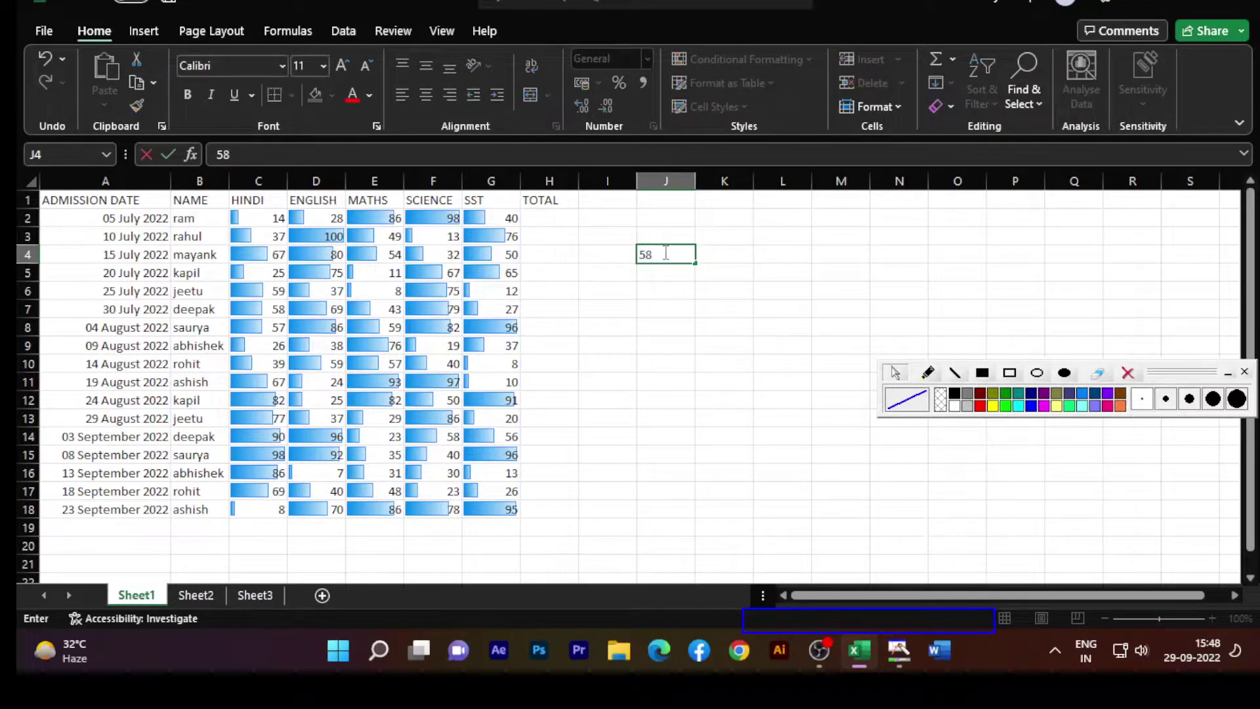
key(Tab)
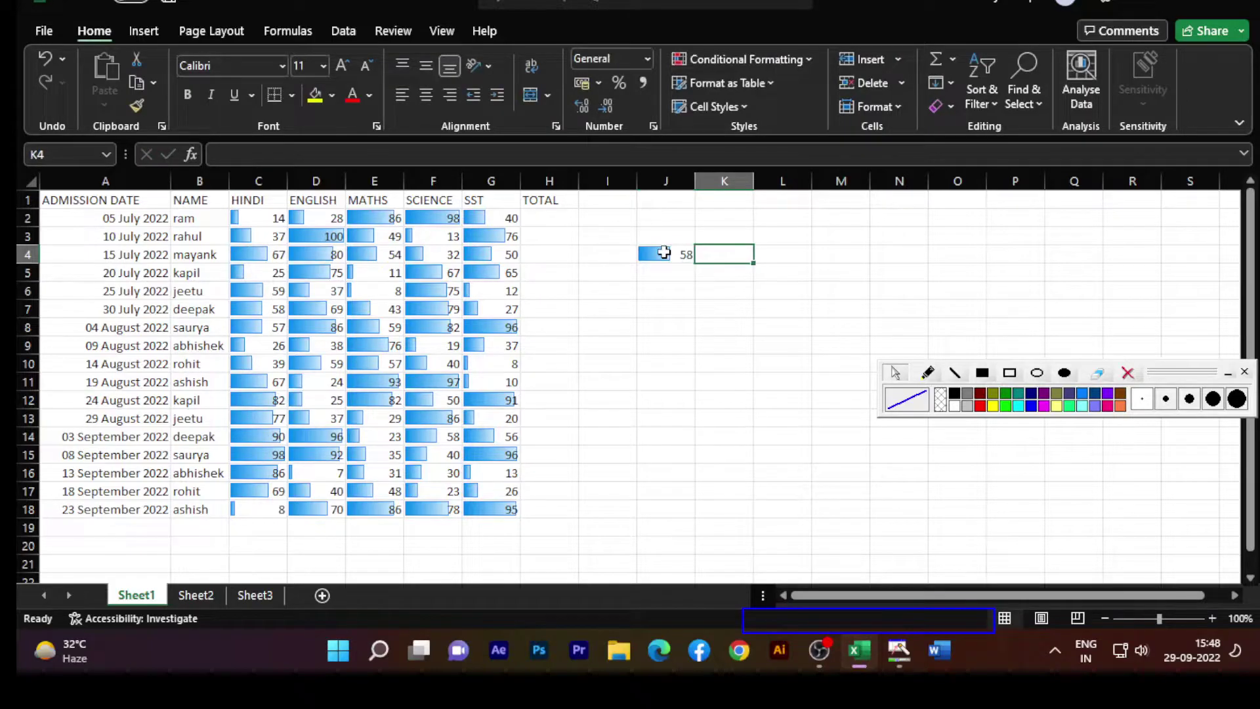
text(98)
click(677, 288)
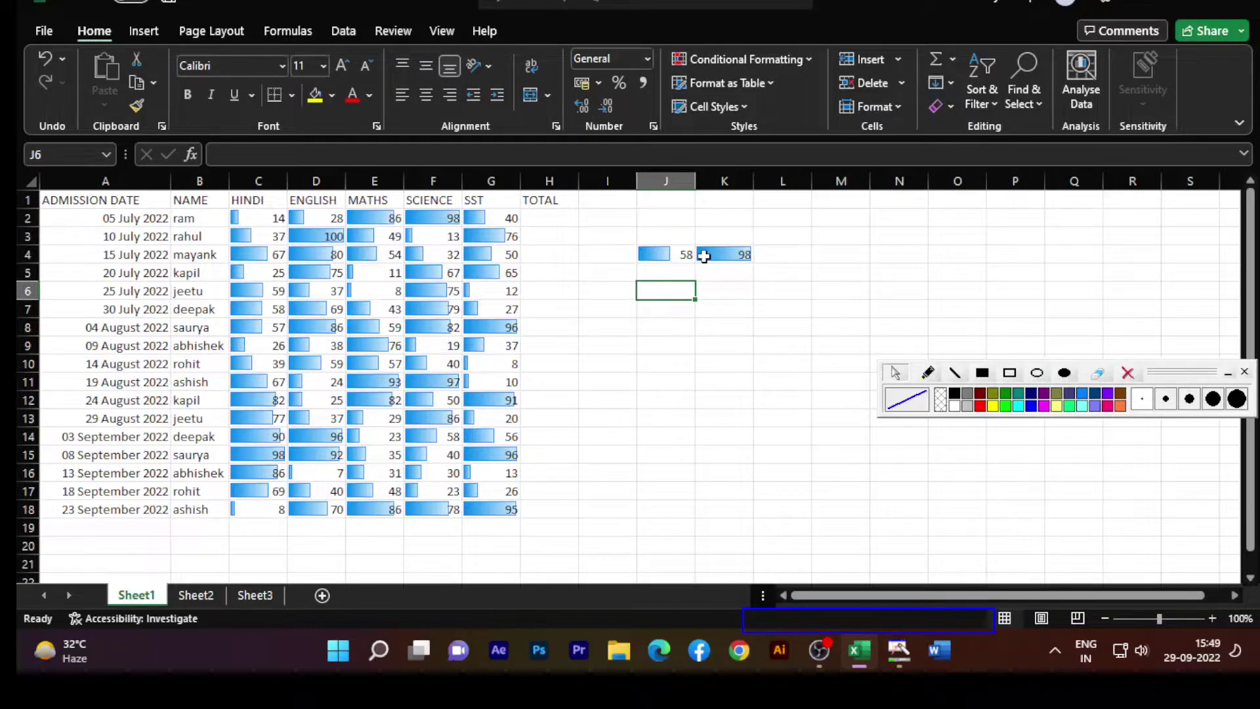
Clear the conditional formatting rules from the marks in C2:G18 only.
click(268, 220)
drag(268, 219, 484, 506)
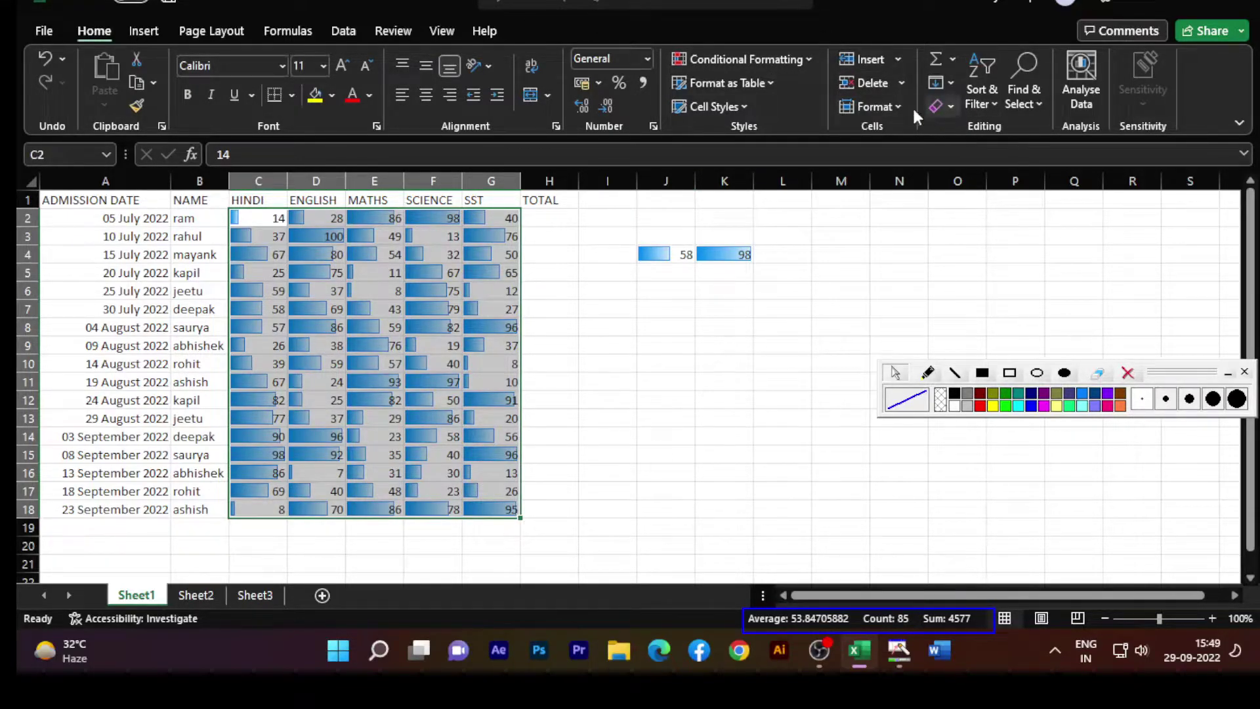
click(769, 60)
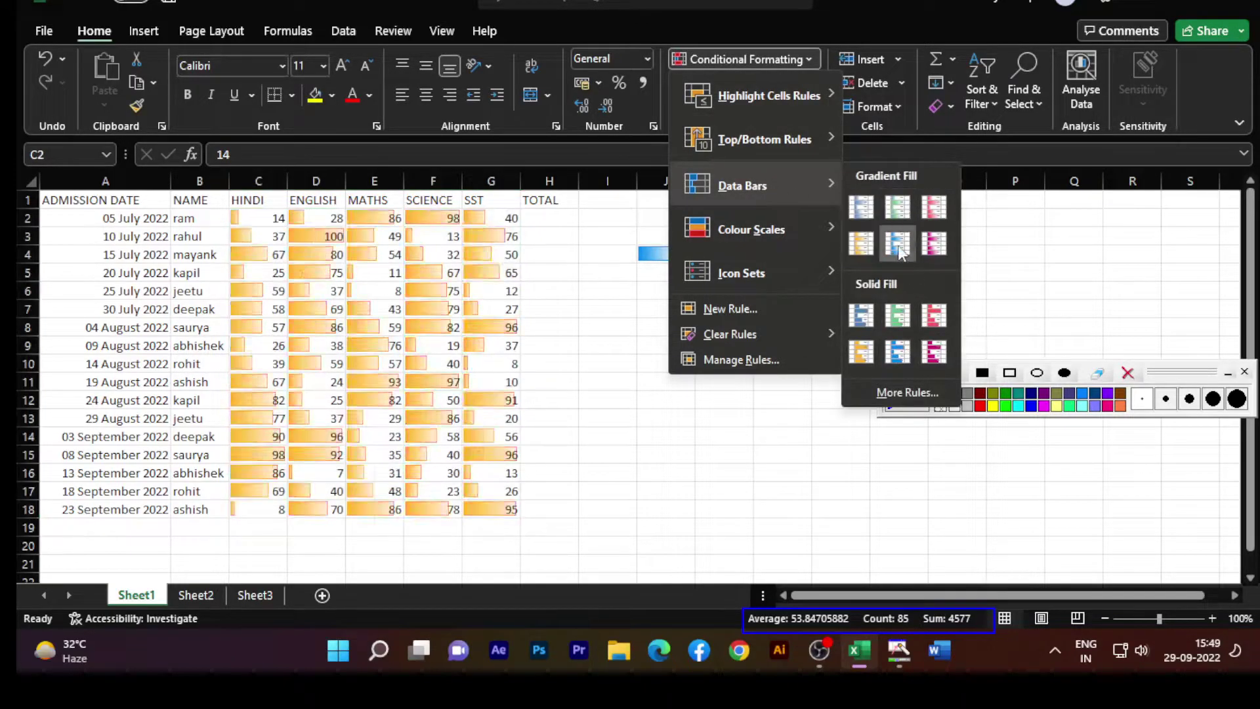
mouse_move(733, 214)
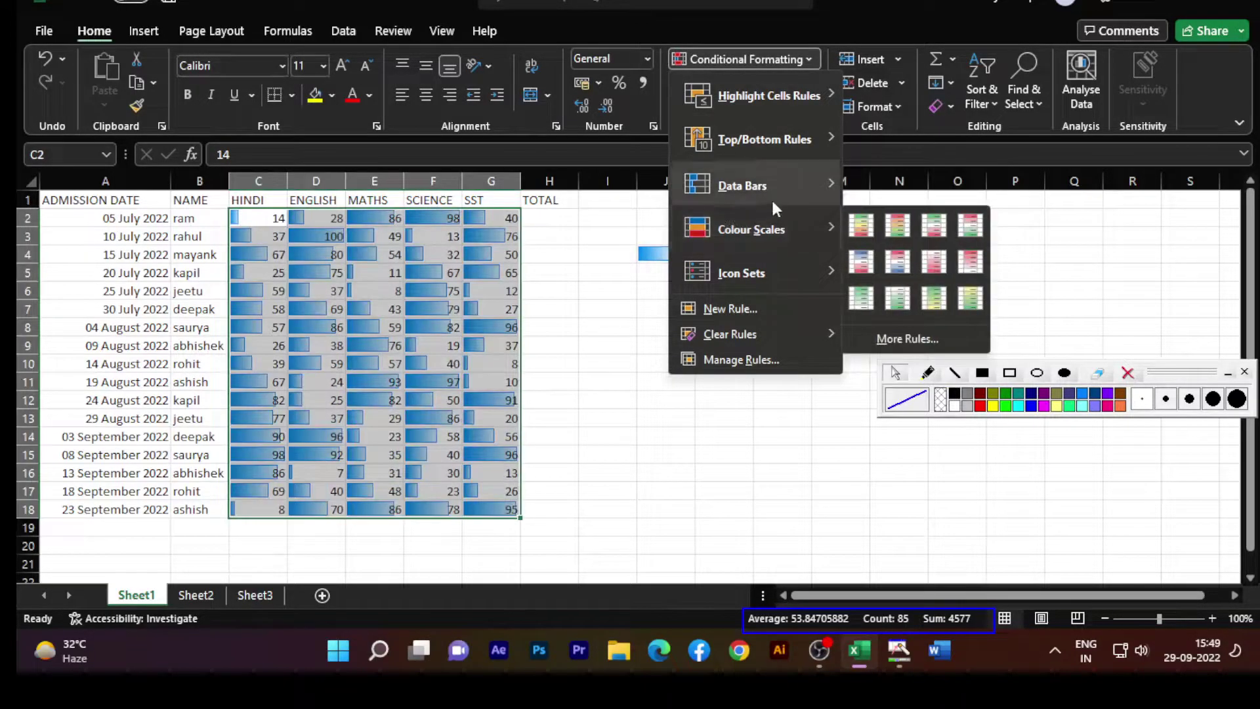
mouse_move(719, 334)
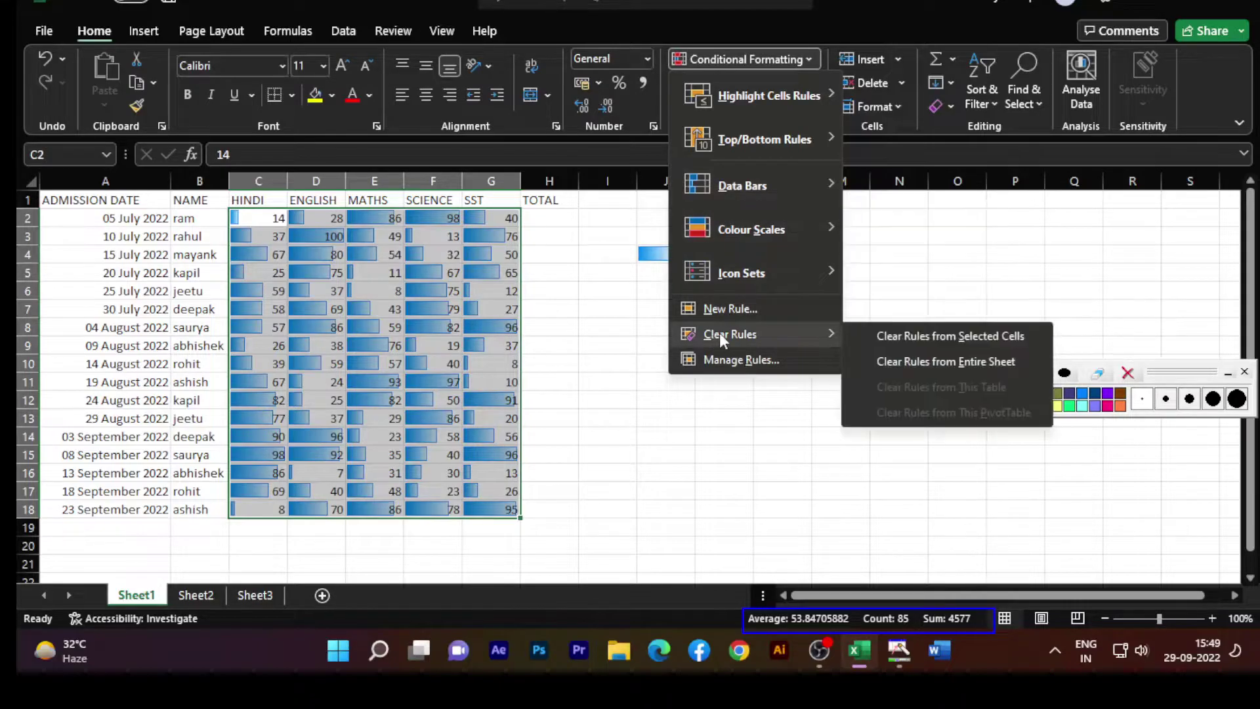
click(955, 339)
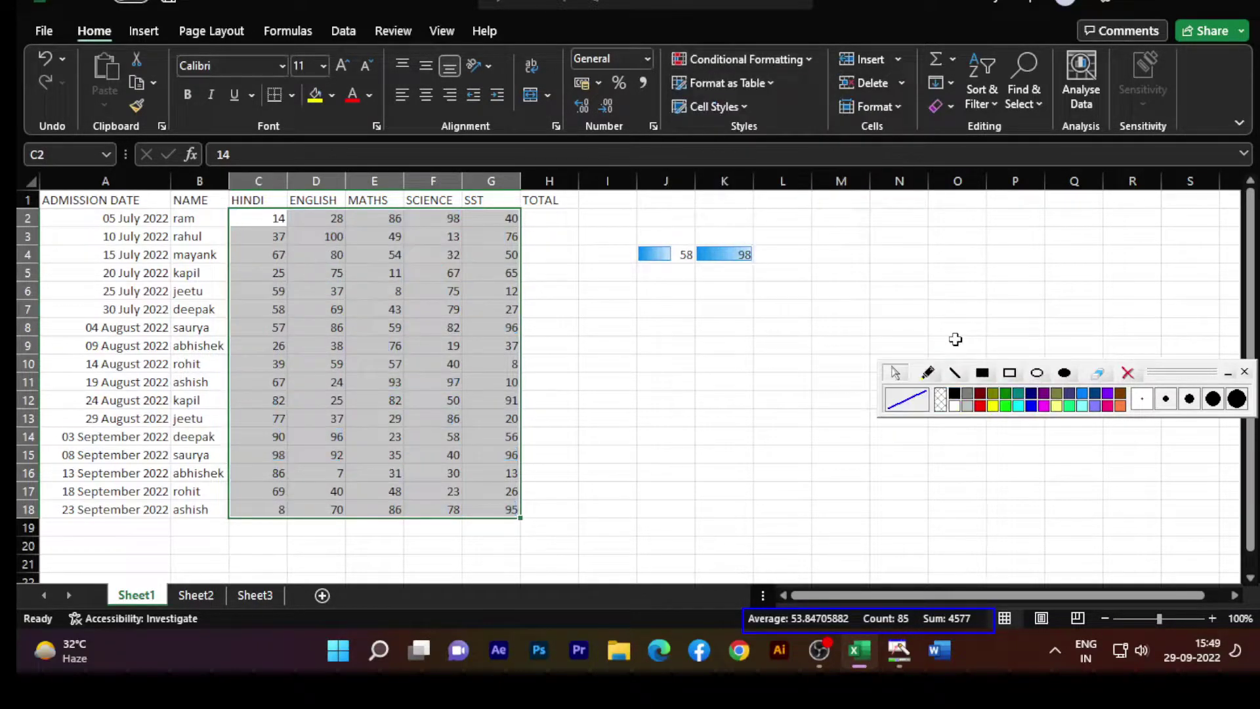
Preview the Green - Yellow - Red Colour Scale on C2:G18 and view the available icon sets without applying either.
click(781, 61)
mouse_move(752, 249)
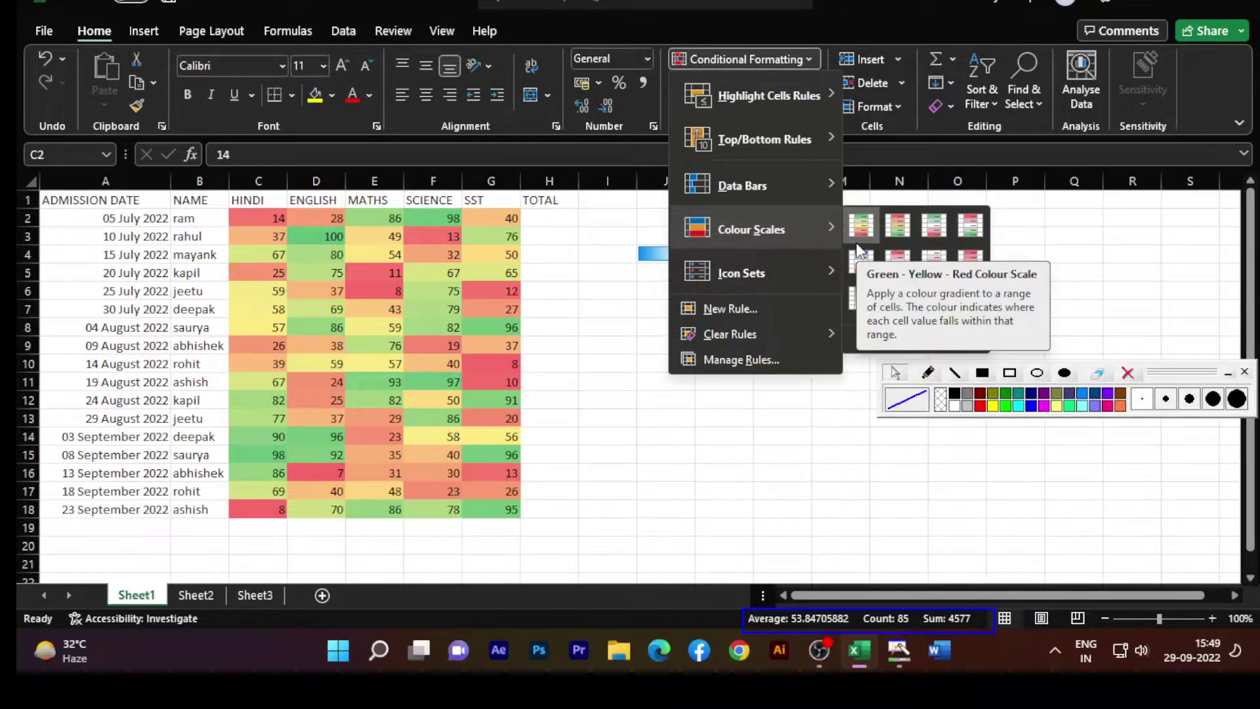
mouse_move(753, 275)
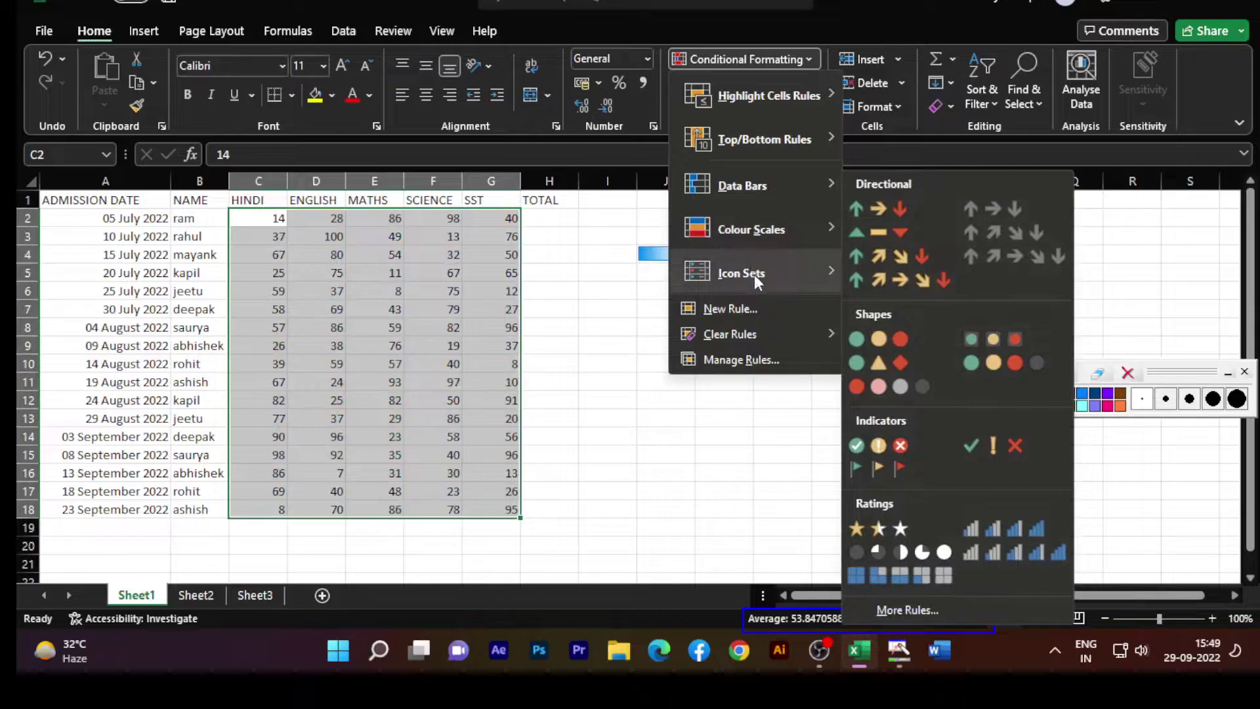
click(599, 379)
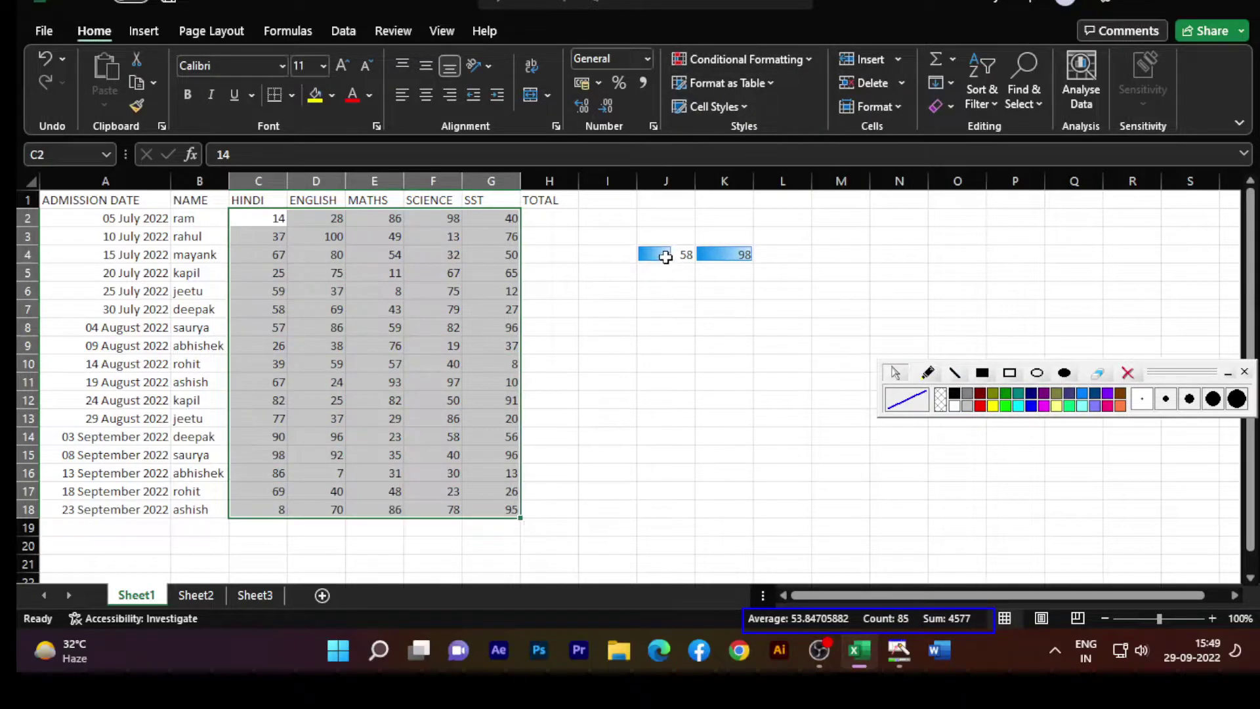
Clear the formats from cells J4:K4, keeping their values.
drag(665, 257, 721, 254)
click(951, 106)
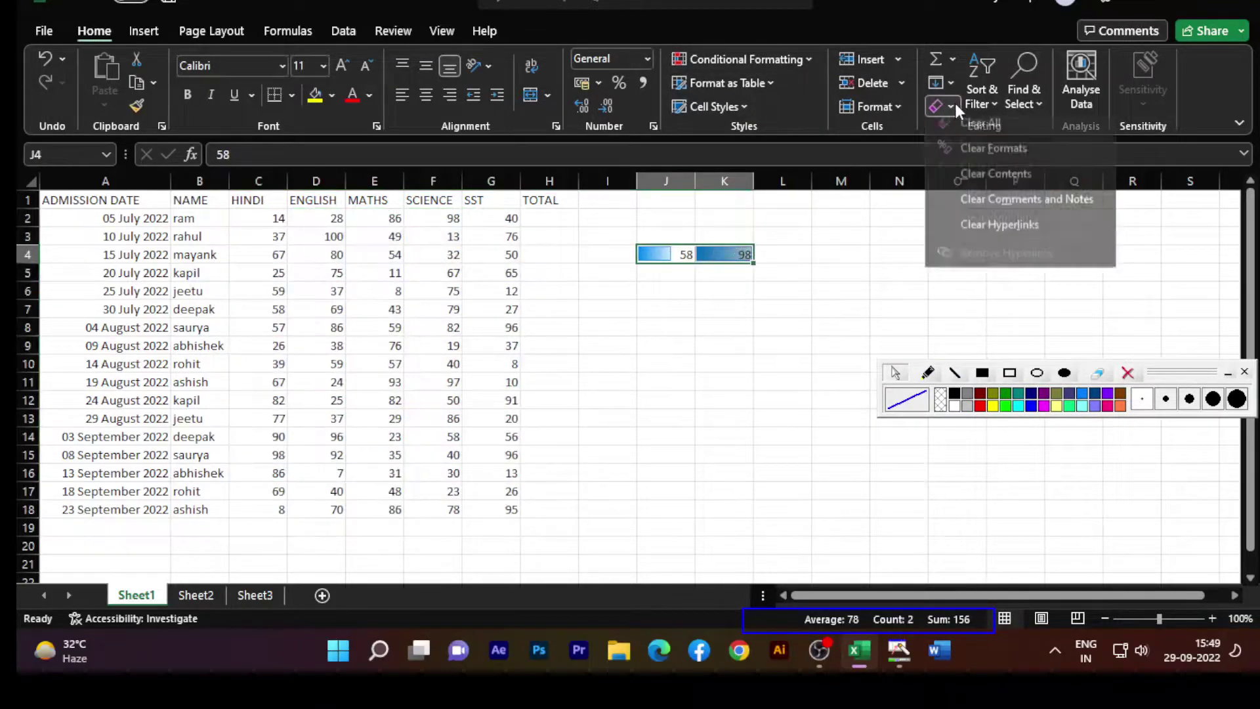
click(991, 154)
click(724, 325)
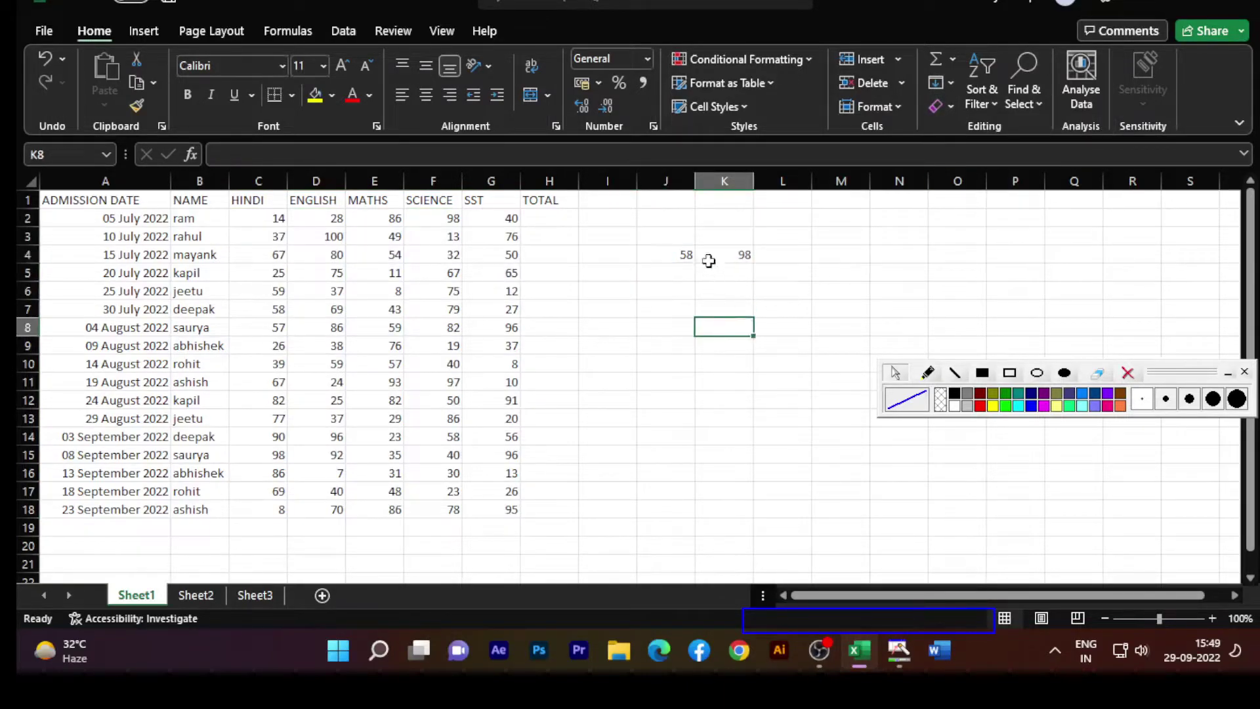
Move the sample values from J4:K4 to H7:I7 and delete the contents of H5:J9.
drag(676, 255, 632, 313)
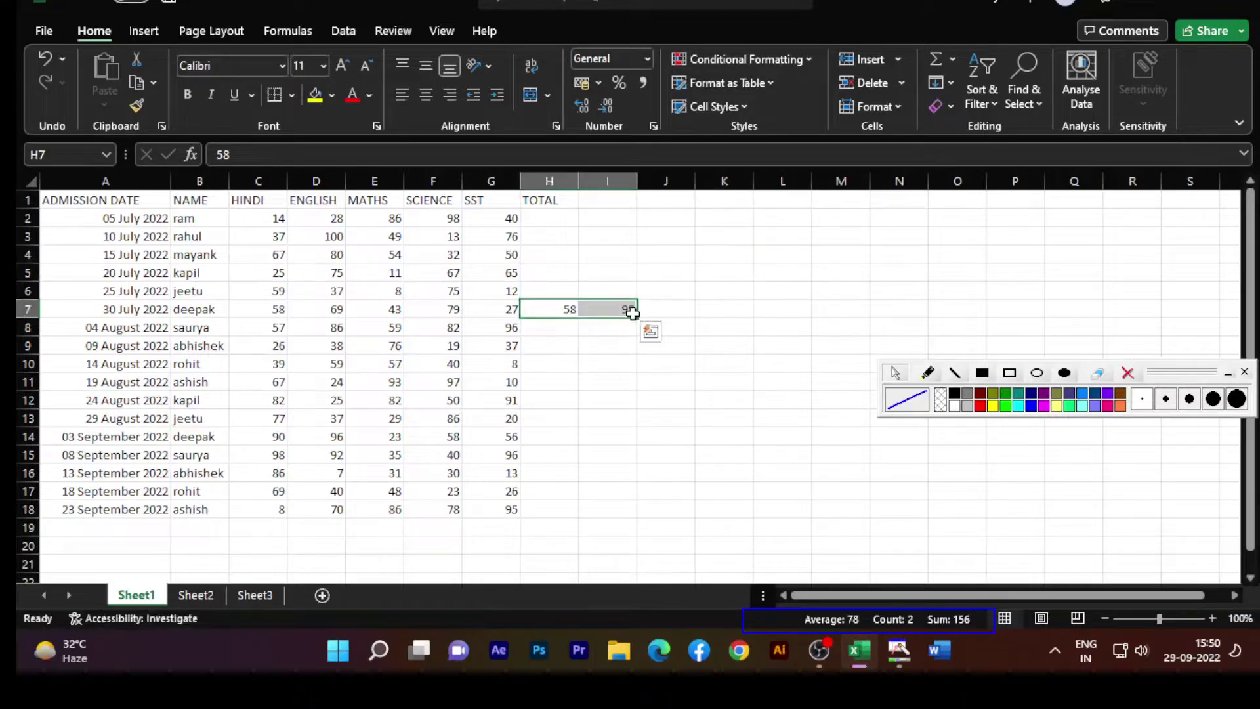
click(740, 60)
mouse_move(745, 277)
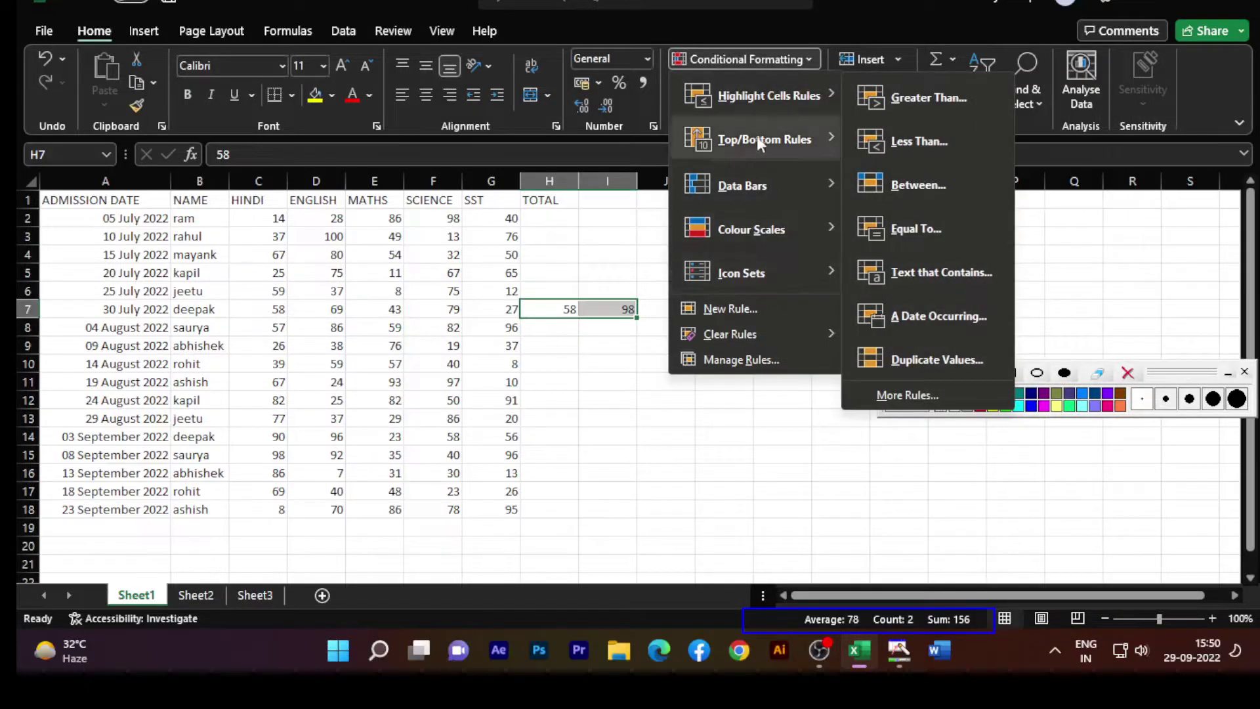
click(638, 467)
drag(567, 274, 639, 345)
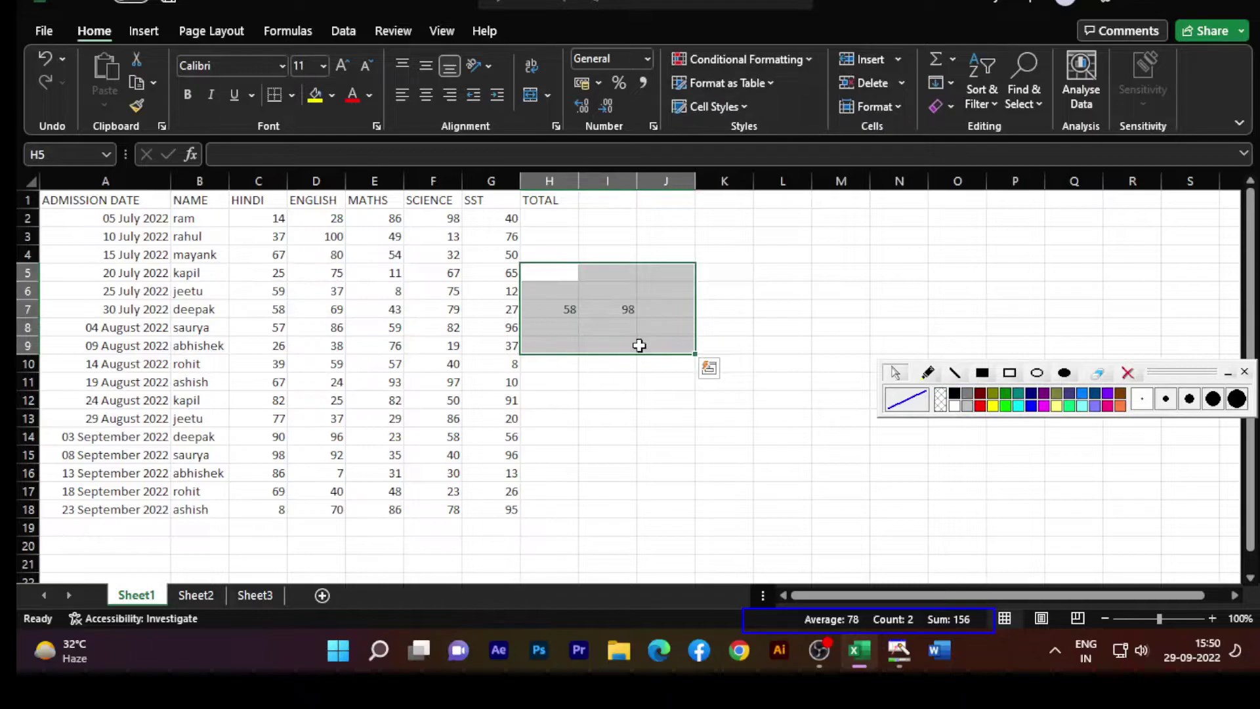
key(Delete)
click(664, 435)
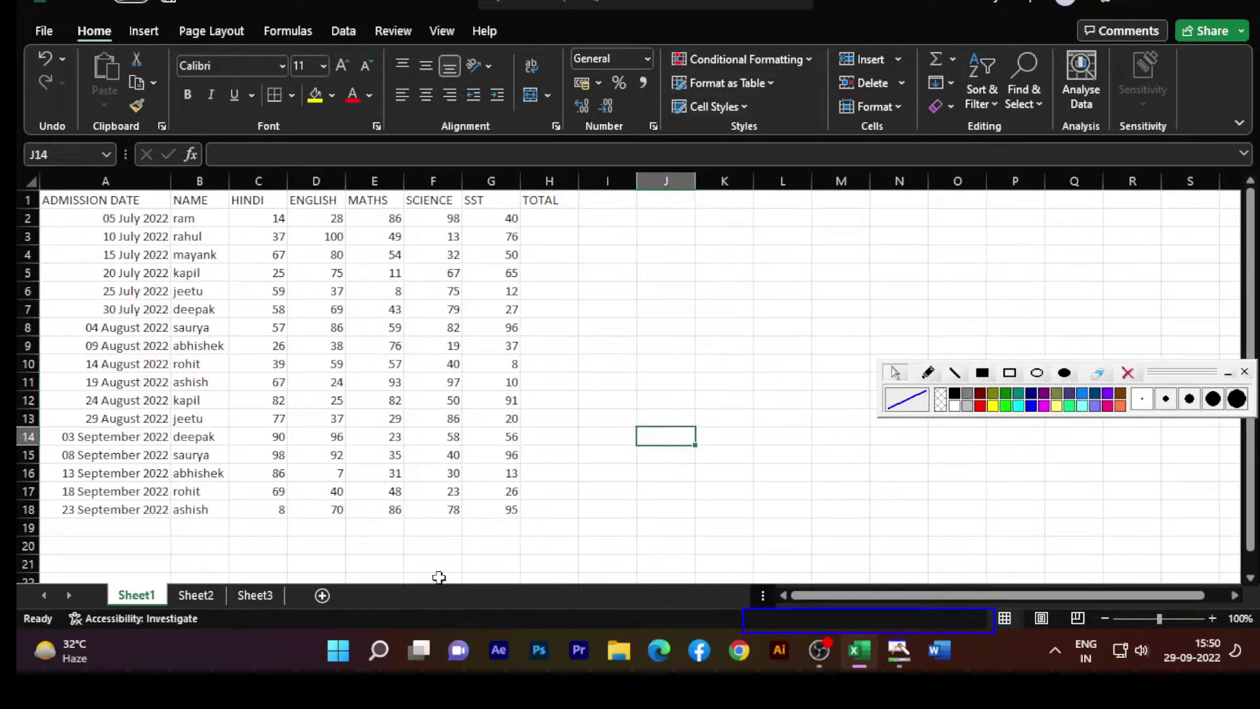
Check the topic list on Sheet2 and enter 456 in cell B22 of Sheet1.
click(195, 595)
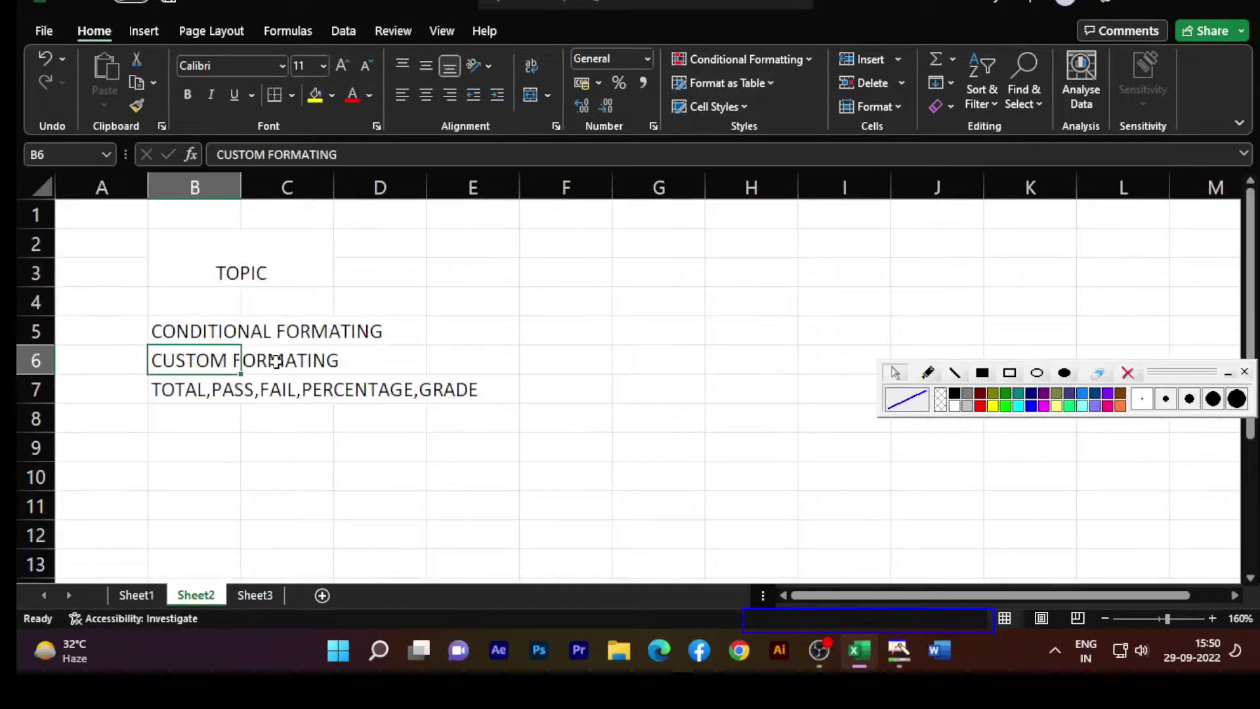
click(129, 598)
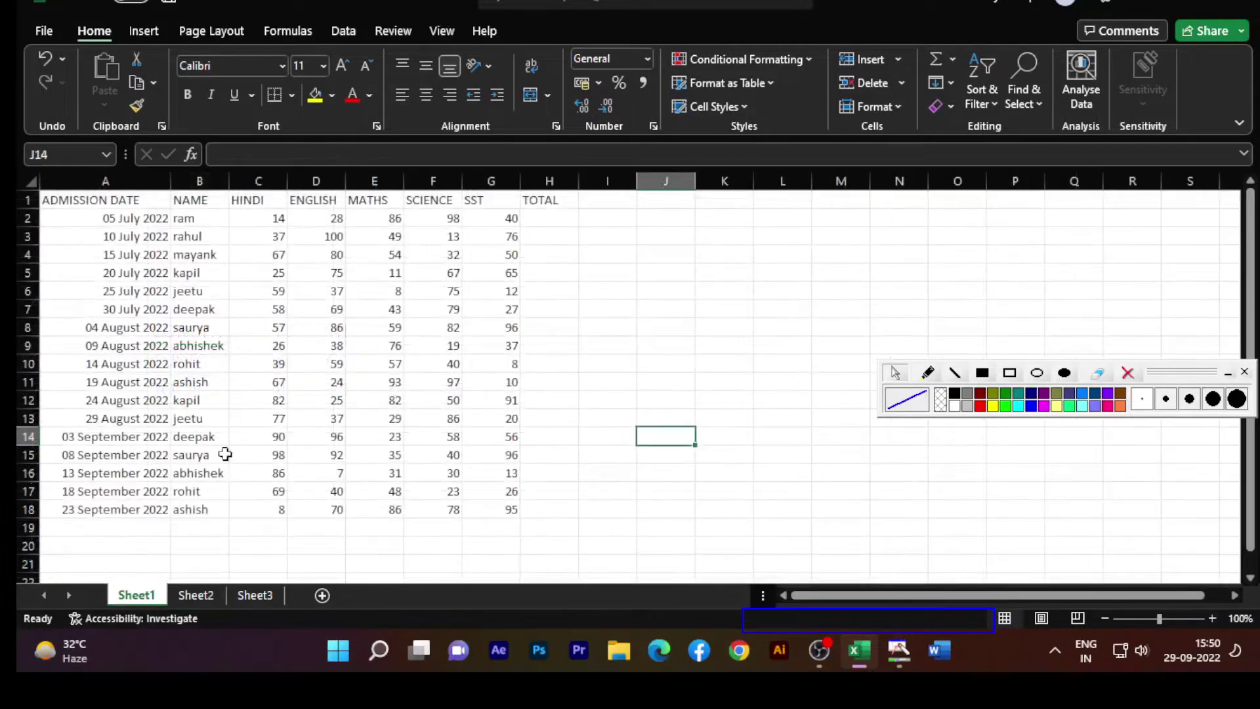
scroll(405, 518, down, 3)
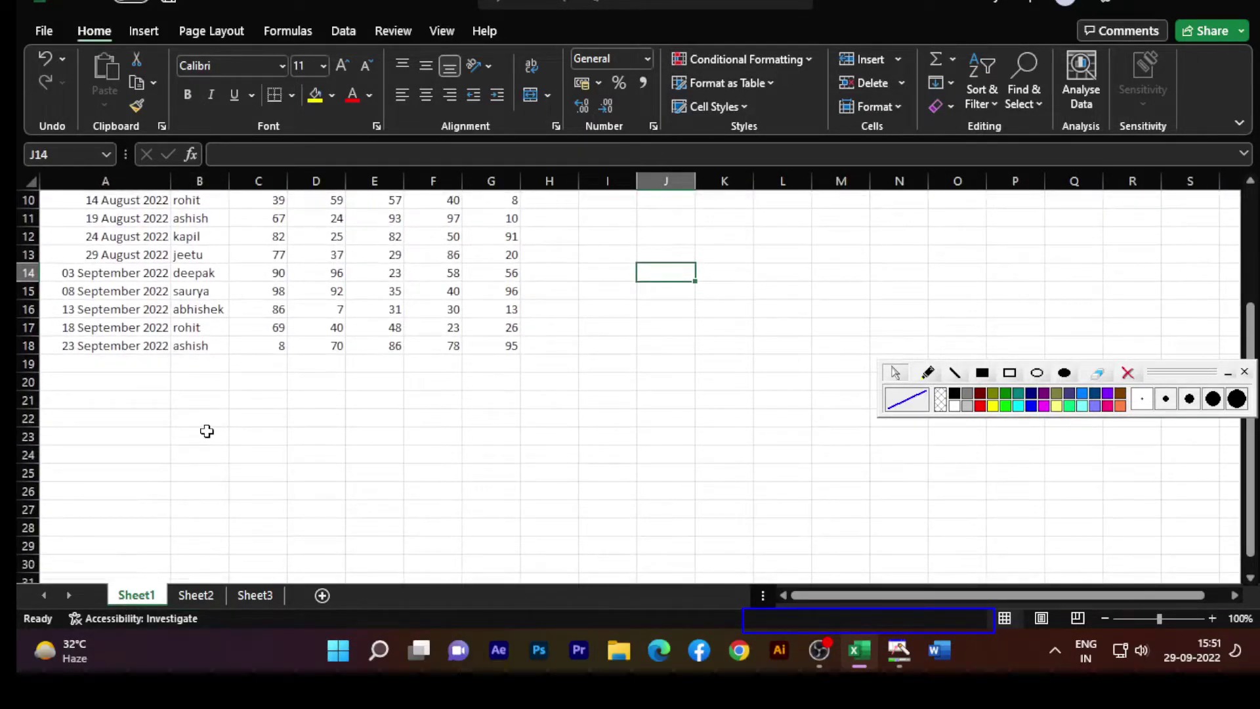
click(190, 418)
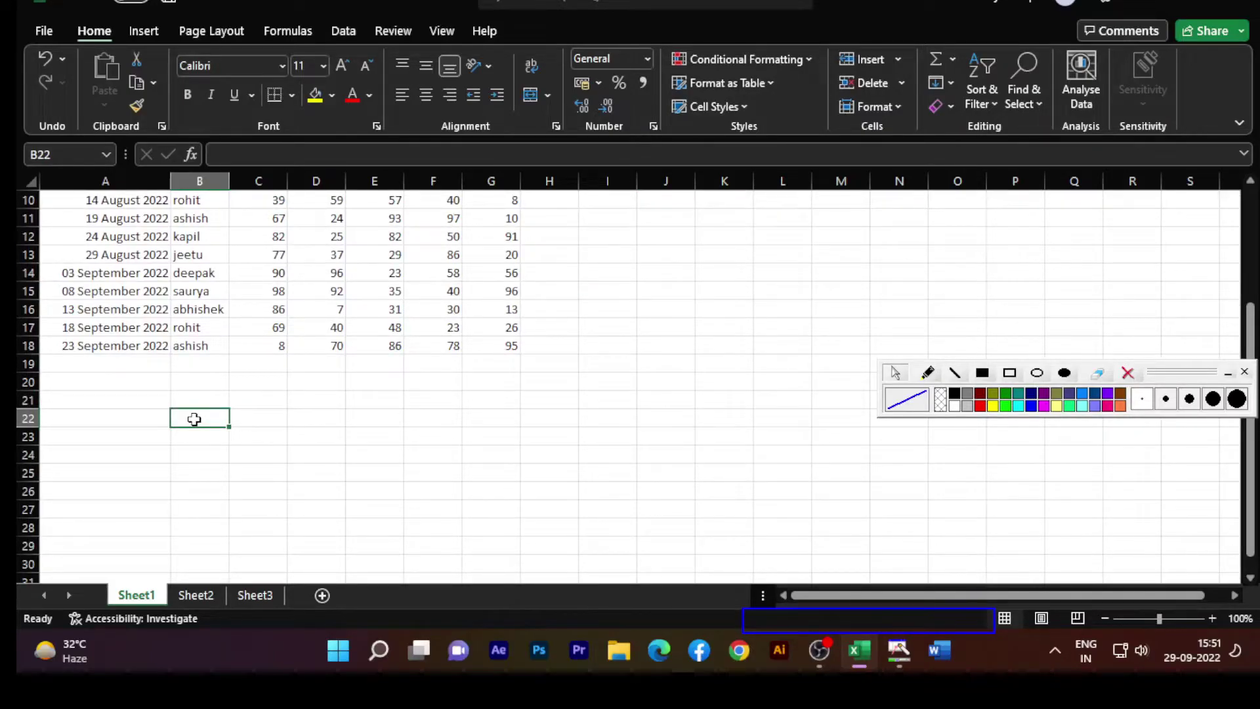
text(456)
key(Return)
click(203, 423)
click(208, 443)
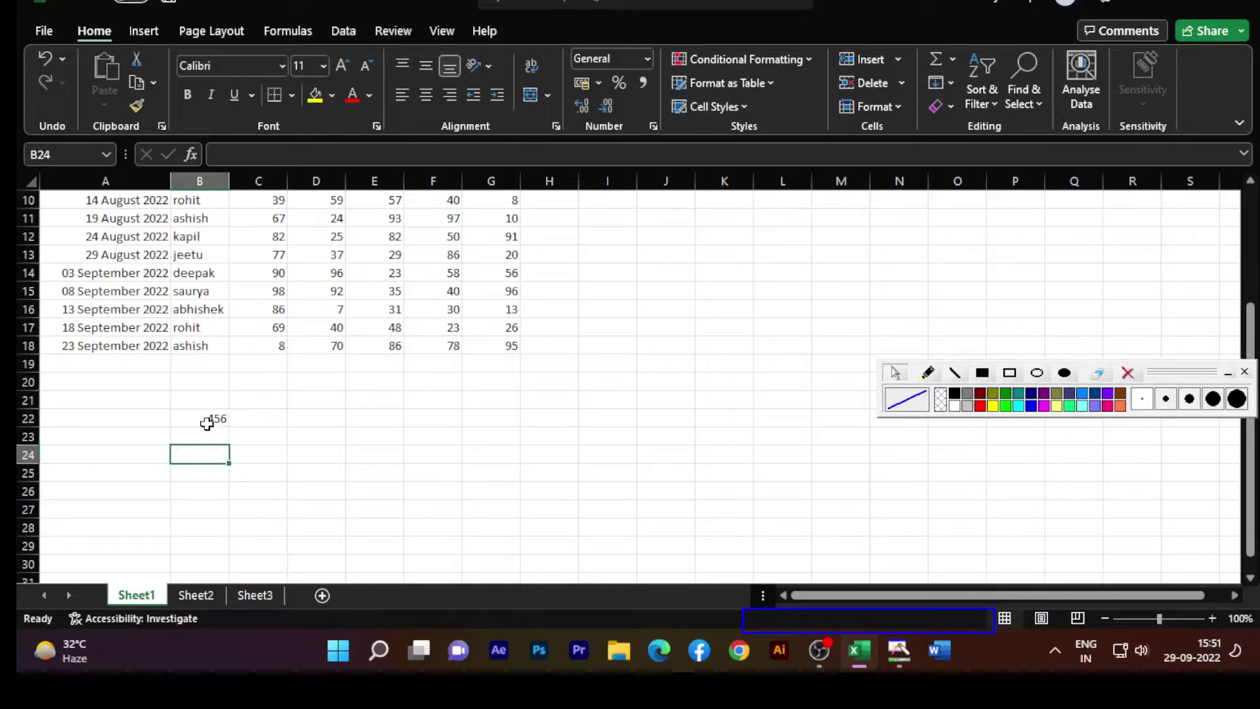
Enter the heading CHEQUE NO in cell B21 and widen column B to fit it.
click(208, 421)
click(199, 402)
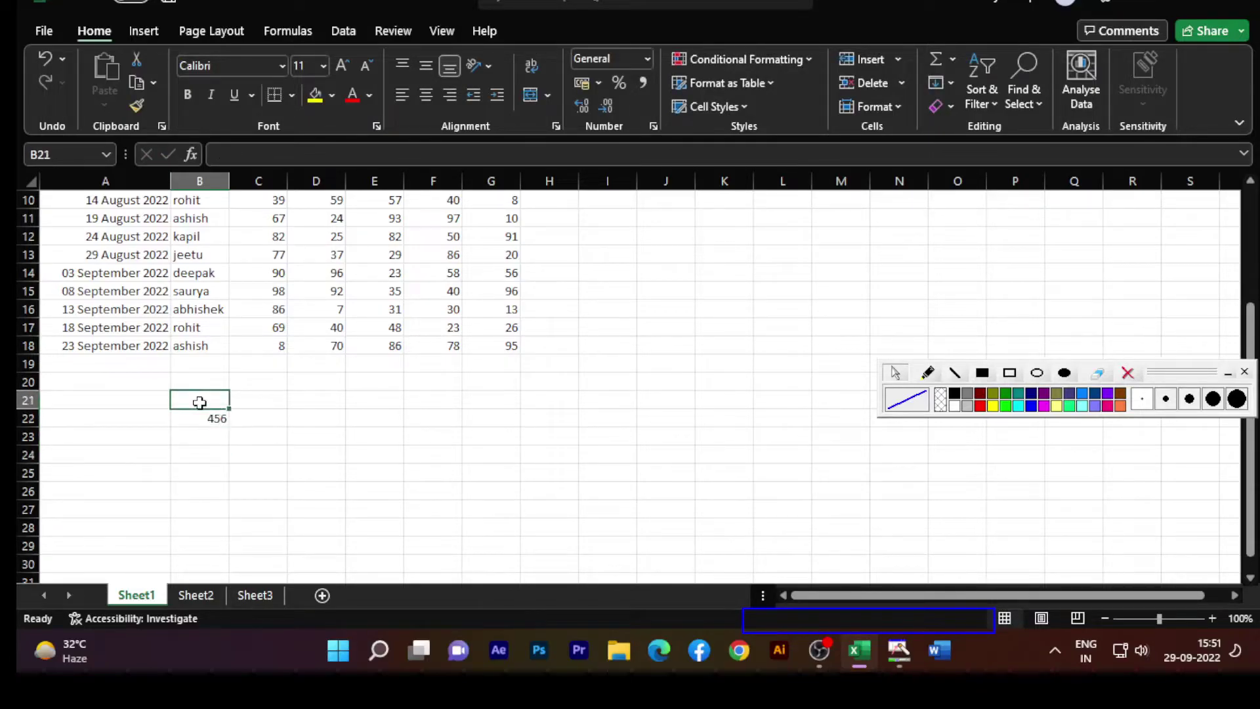
text(CHE)
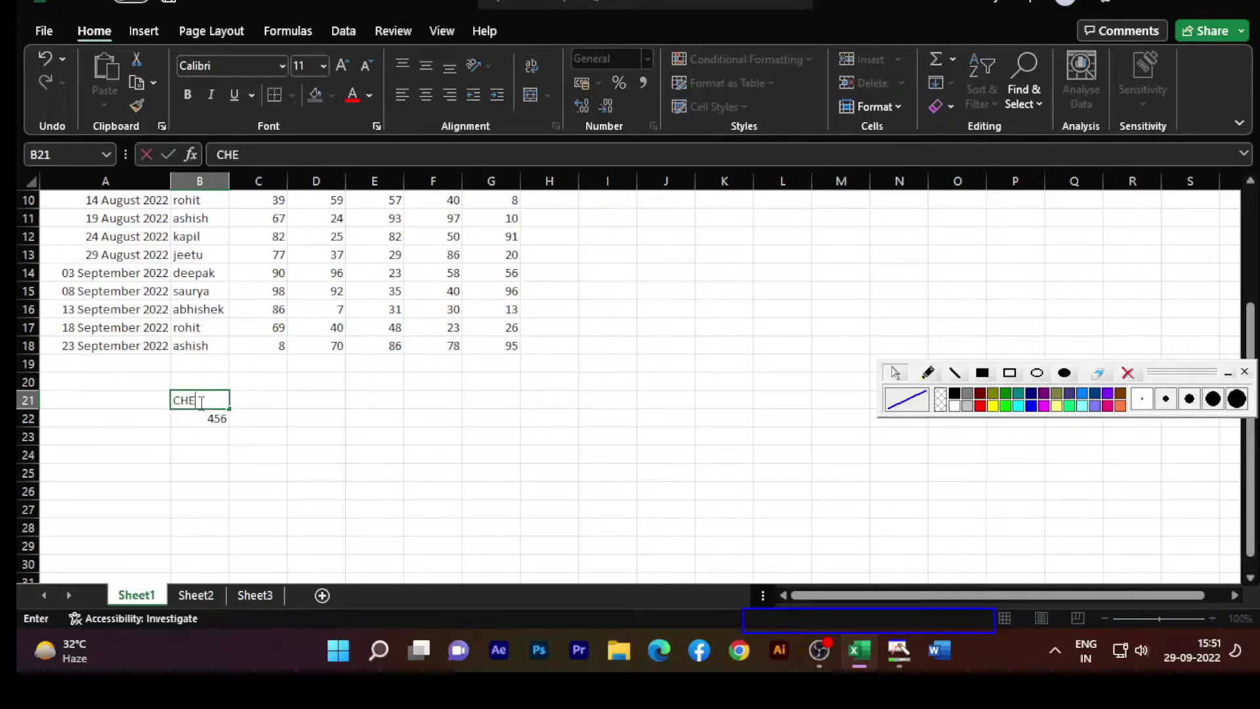
text(QUE NO)
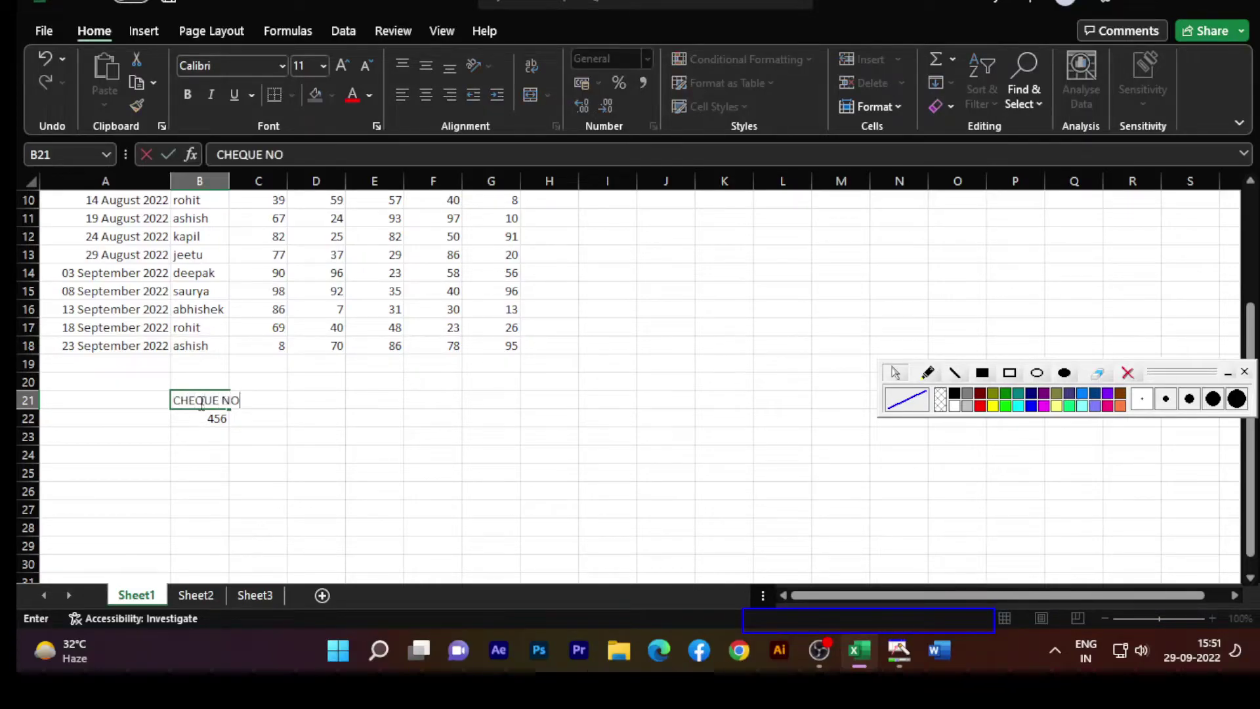
click(222, 422)
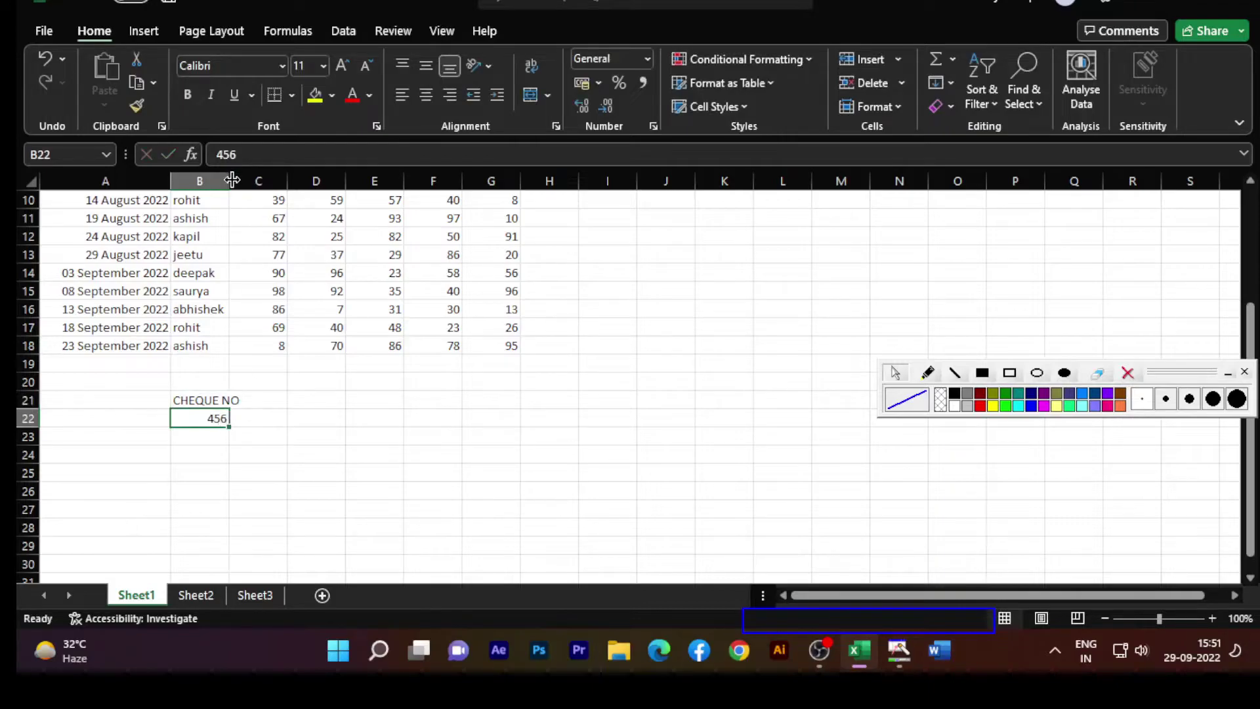
drag(229, 182, 246, 183)
click(253, 463)
Delete the value in cell B22 below the CHEQUE NO heading.
click(225, 420)
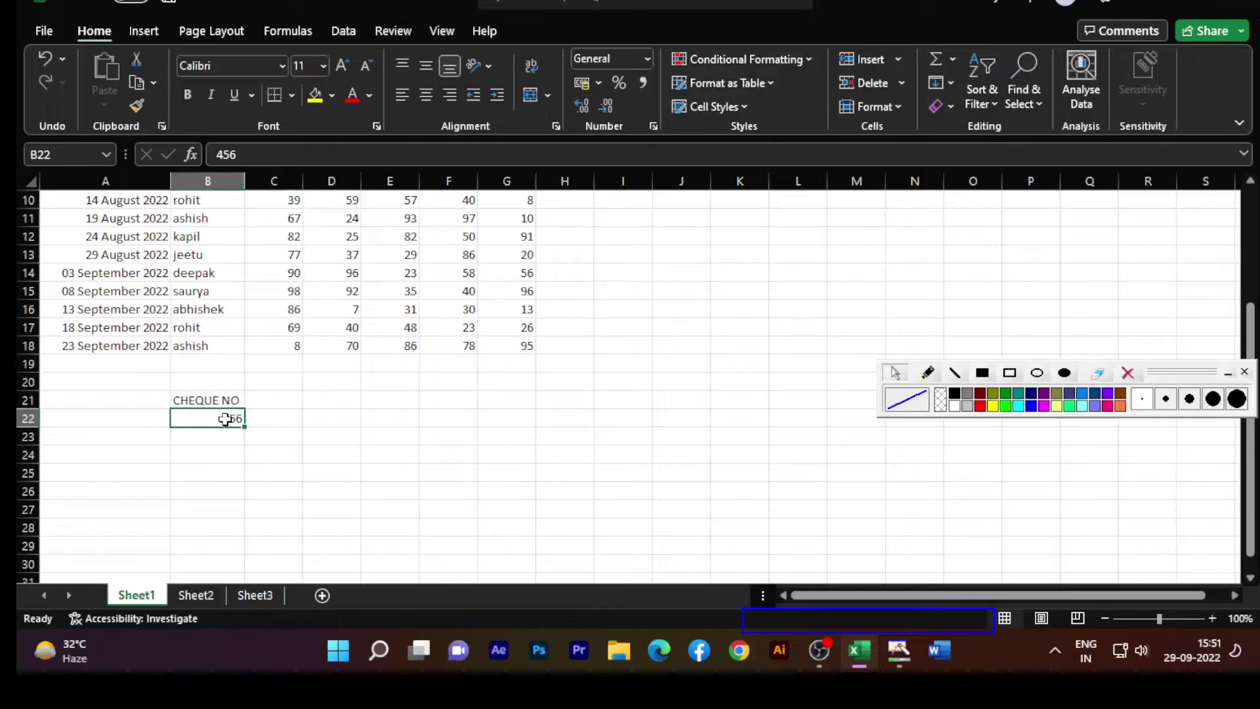
key(Delete)
click(226, 438)
click(225, 414)
Apply the custom number format 000000 to cells B22:B29.
drag(216, 418, 215, 549)
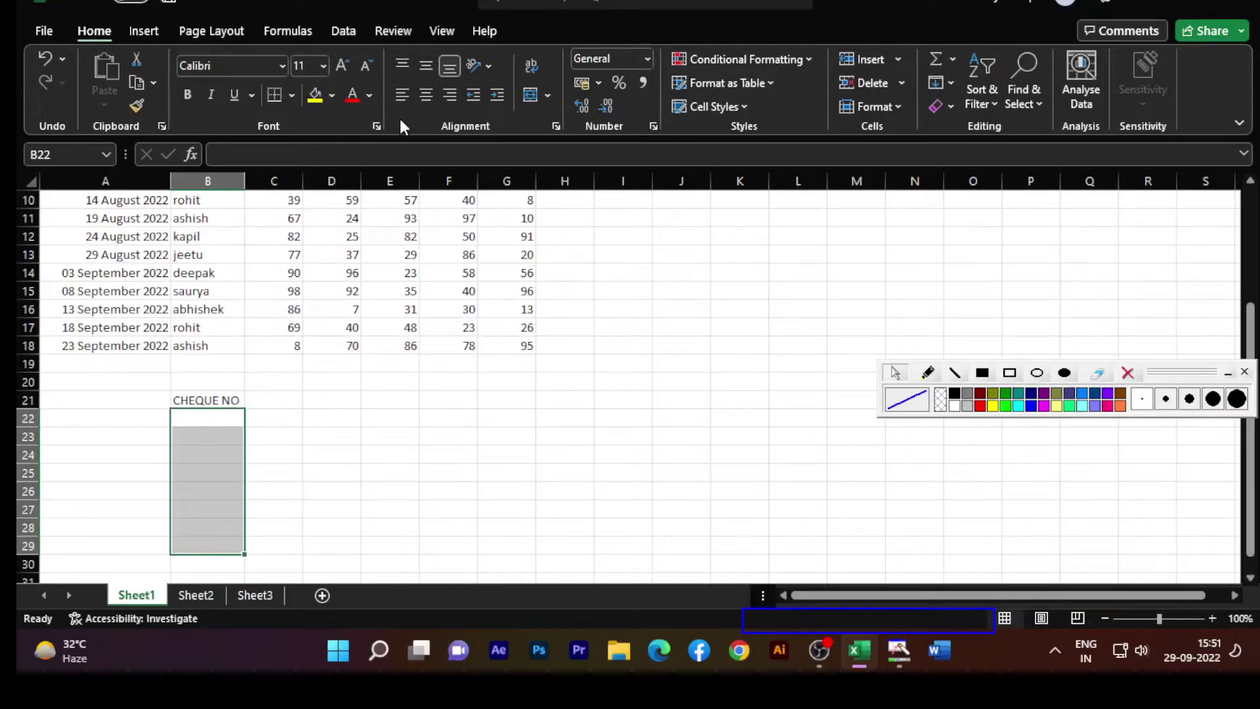
click(378, 126)
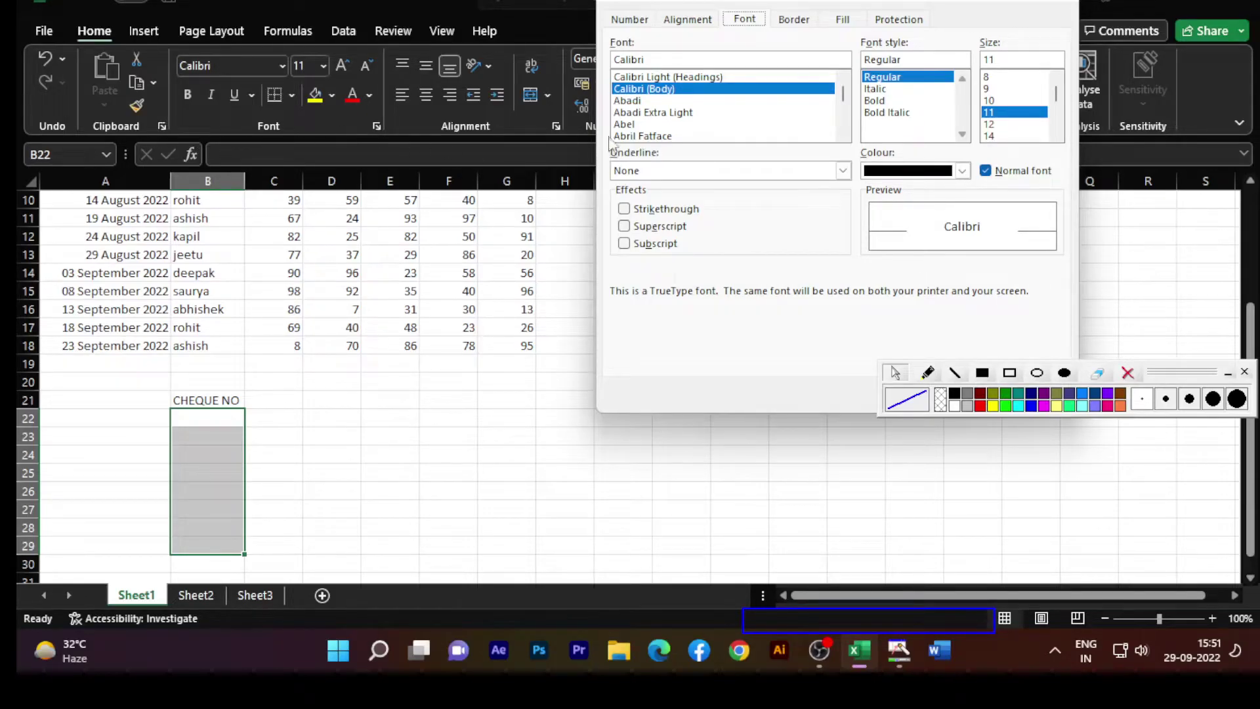
click(629, 19)
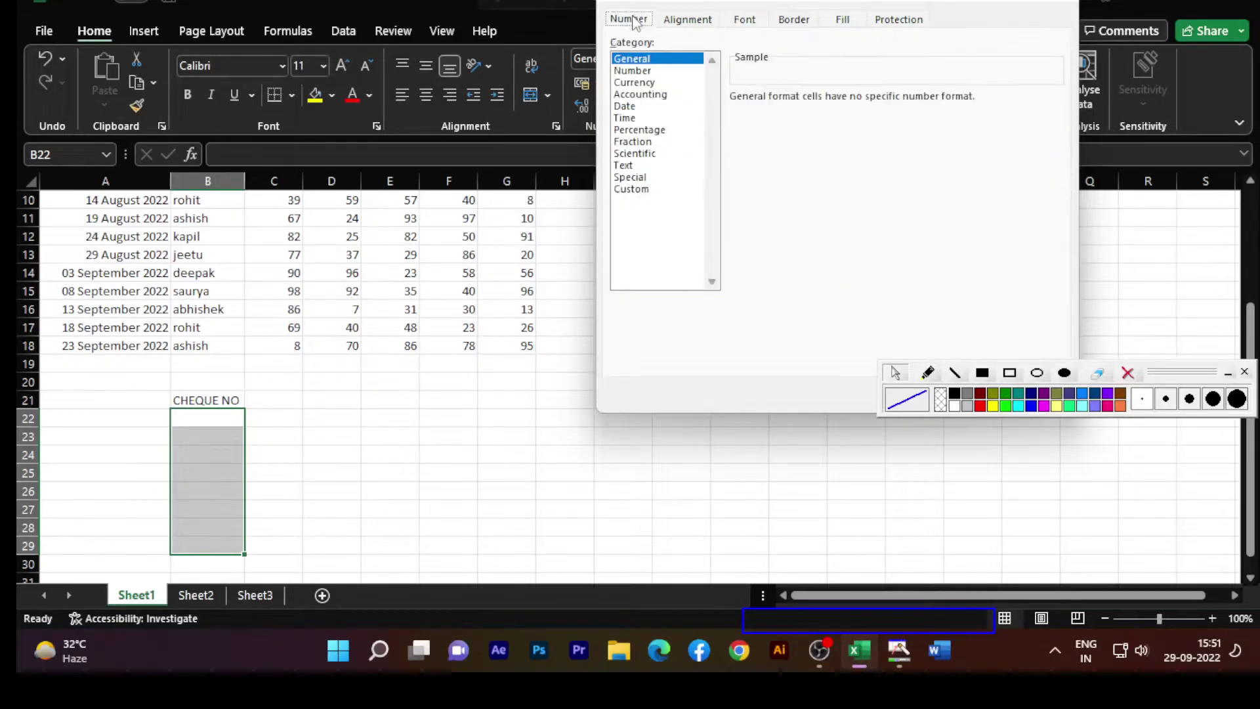
click(643, 193)
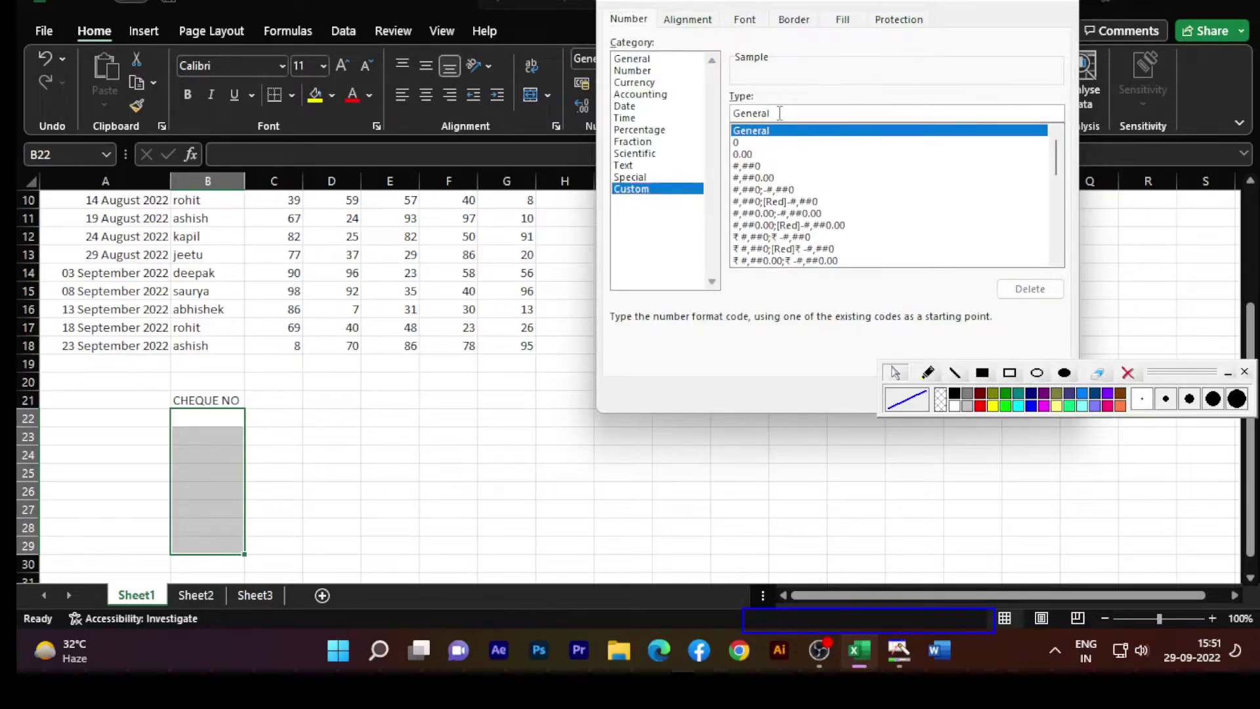
drag(770, 113, 734, 113)
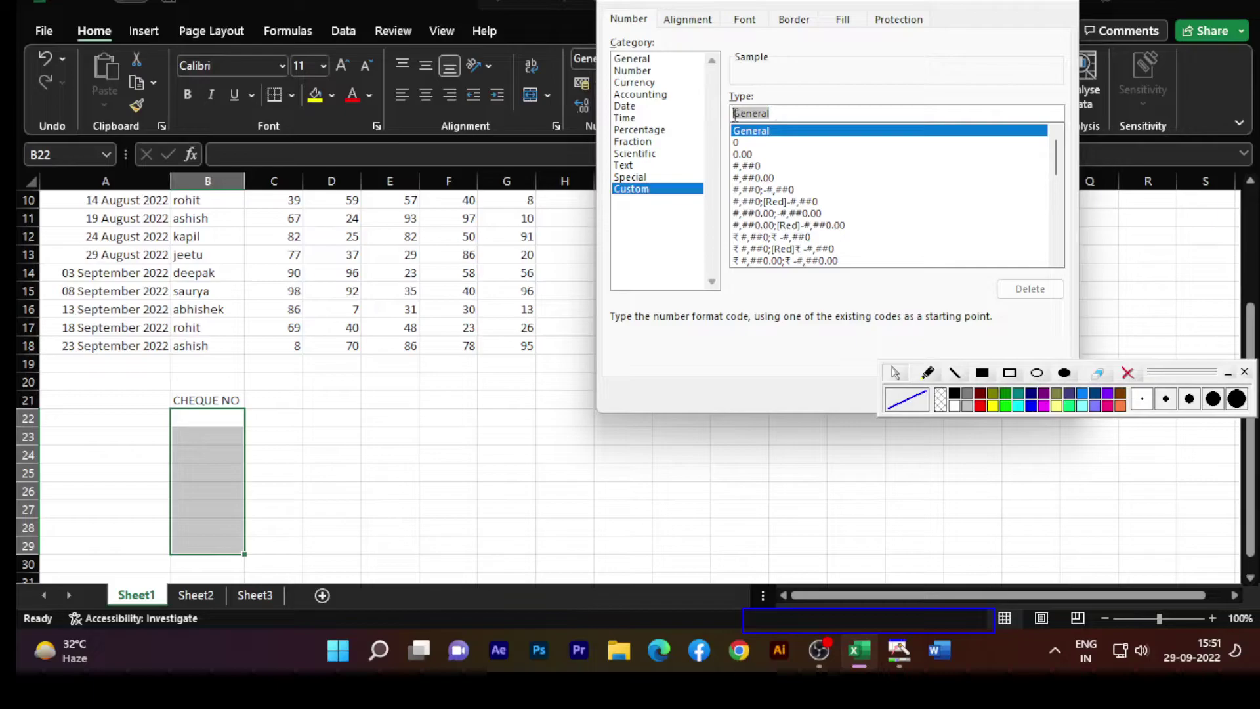
text(000000)
drag(1184, 372, 1182, 433)
click(953, 396)
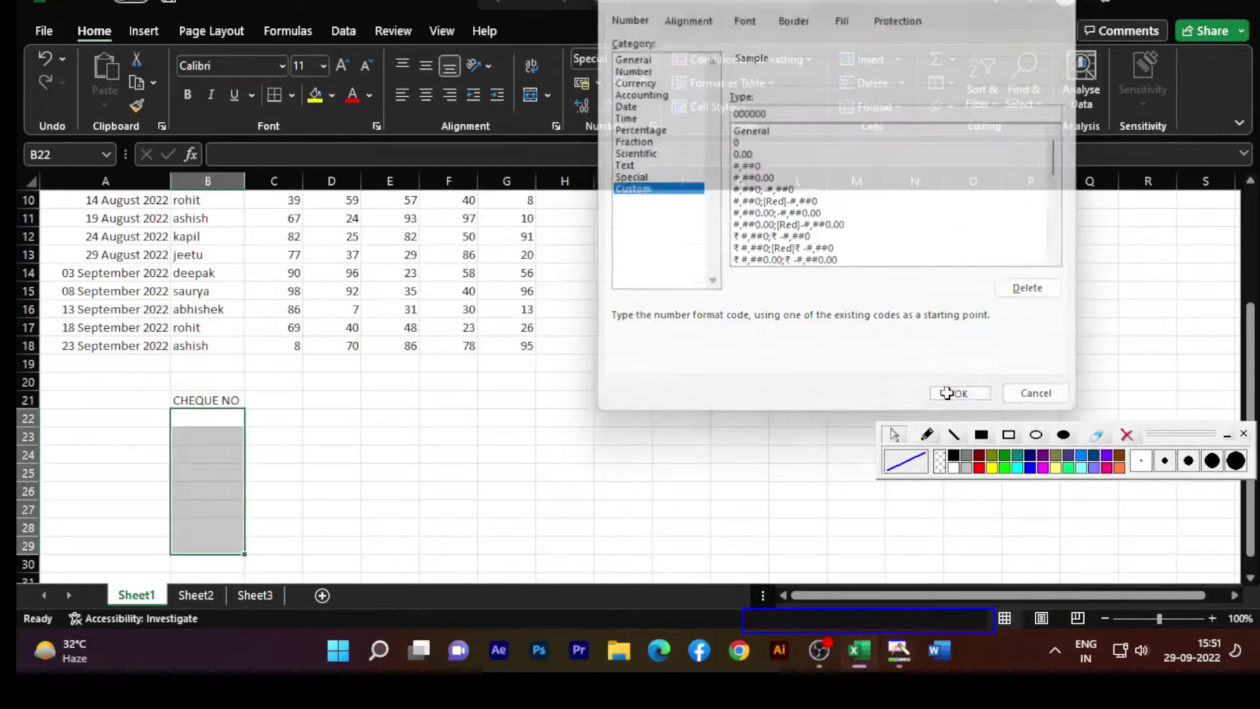
Enter 45 in cell B22 and 8596 in cell B23 below the CHEQUE NO heading.
click(190, 421)
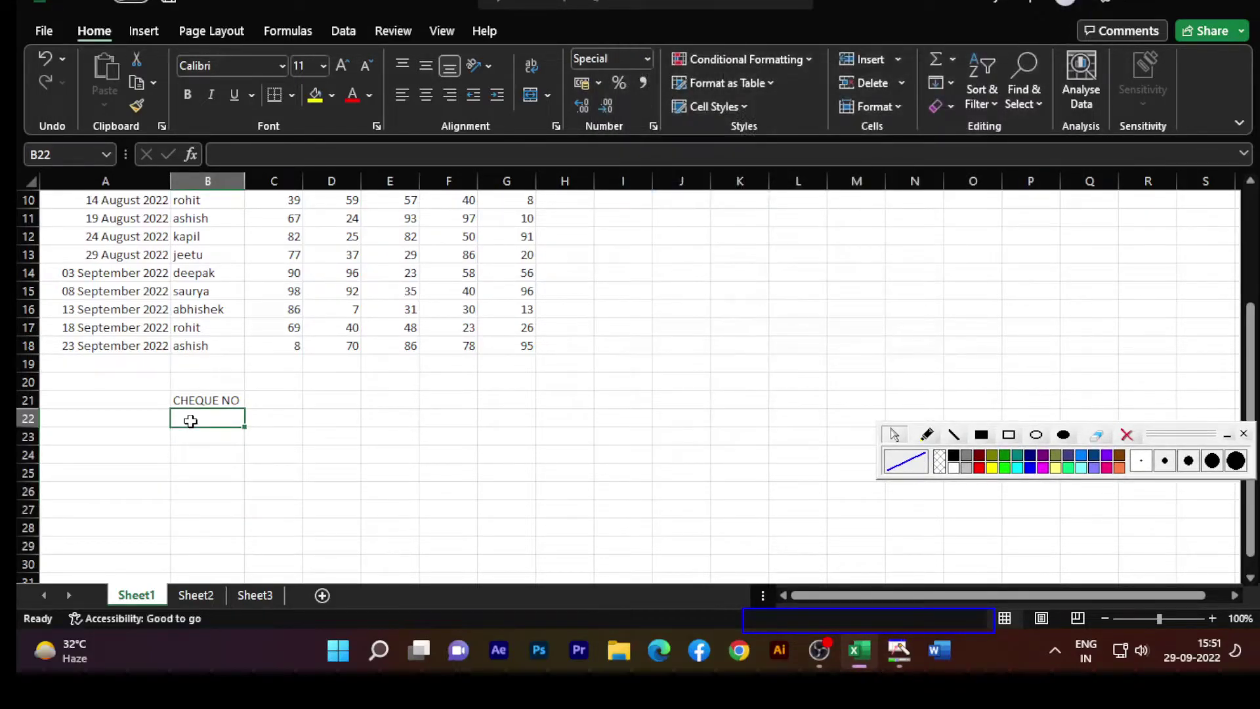
text(45)
key(Return)
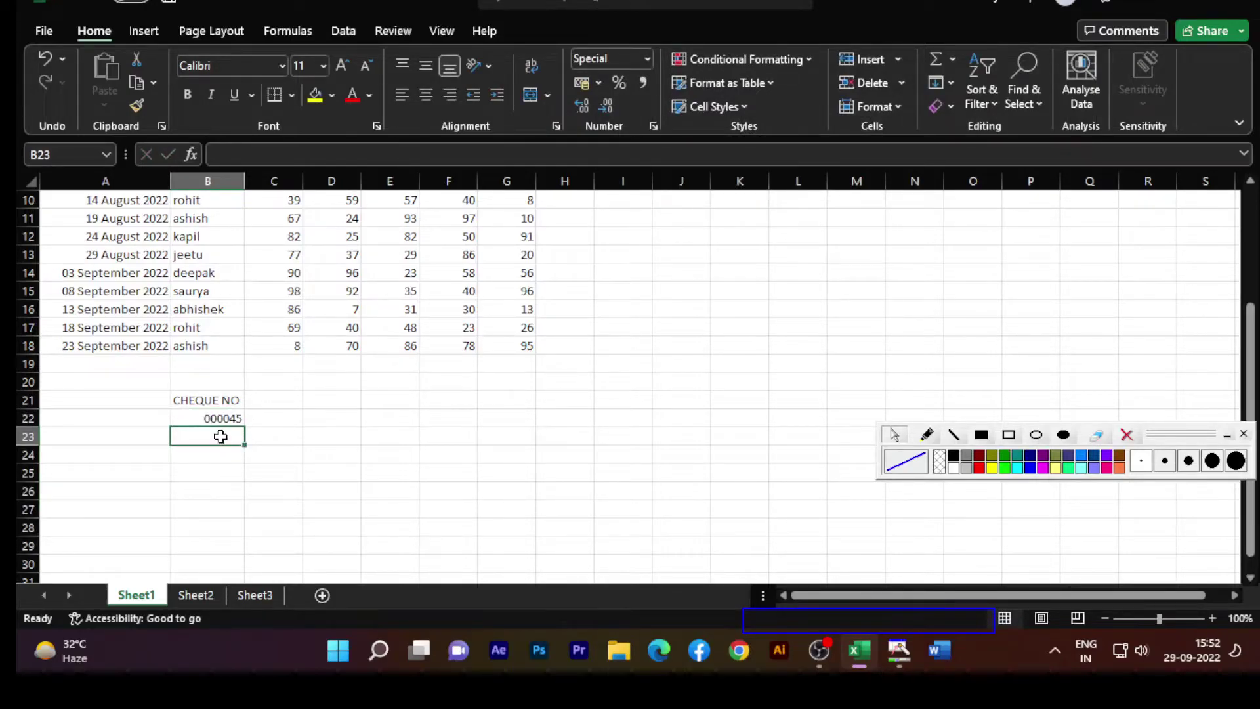
text(8596)
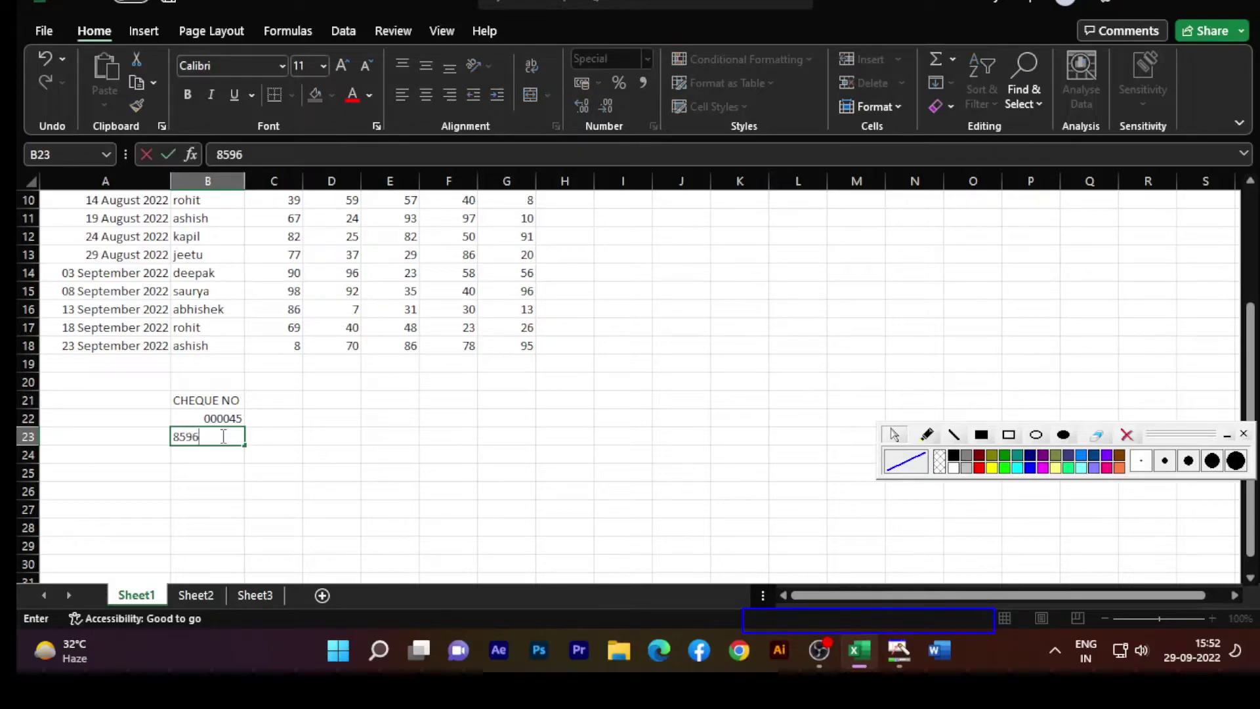
click(223, 473)
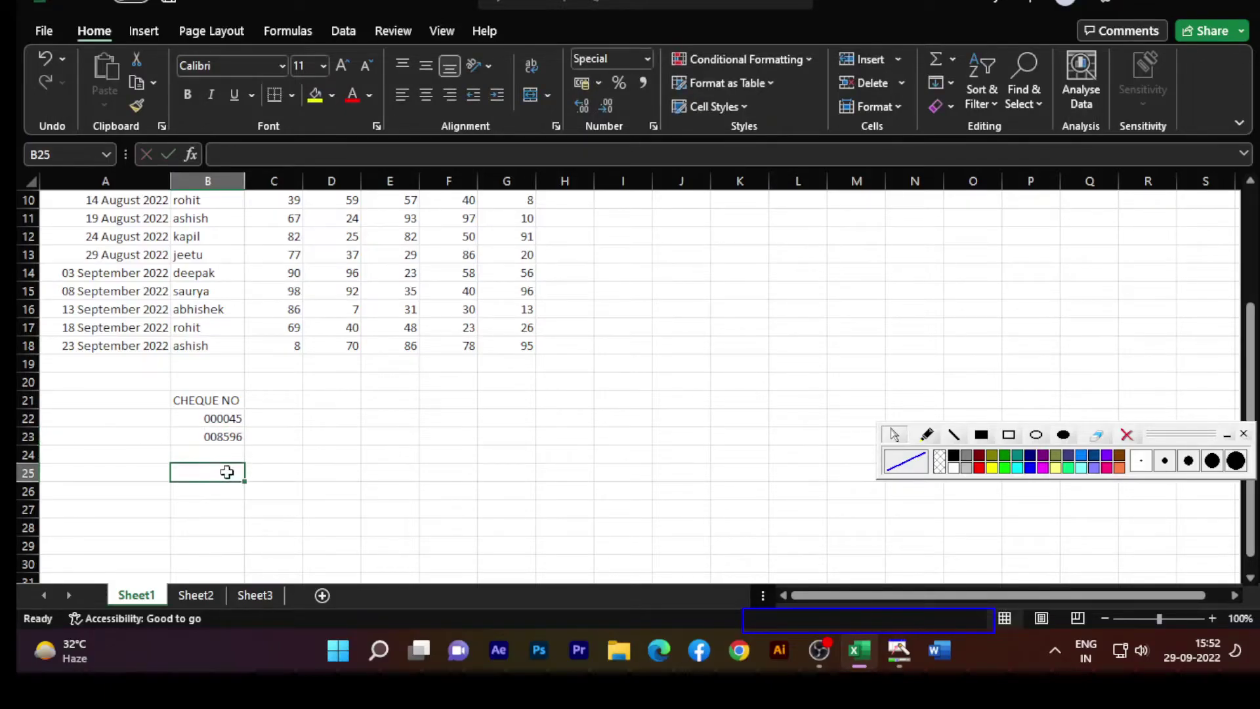
Compare the stored values of B22 and B23 with their displayed format, temporarily outlining B23's value in the formula bar.
click(234, 438)
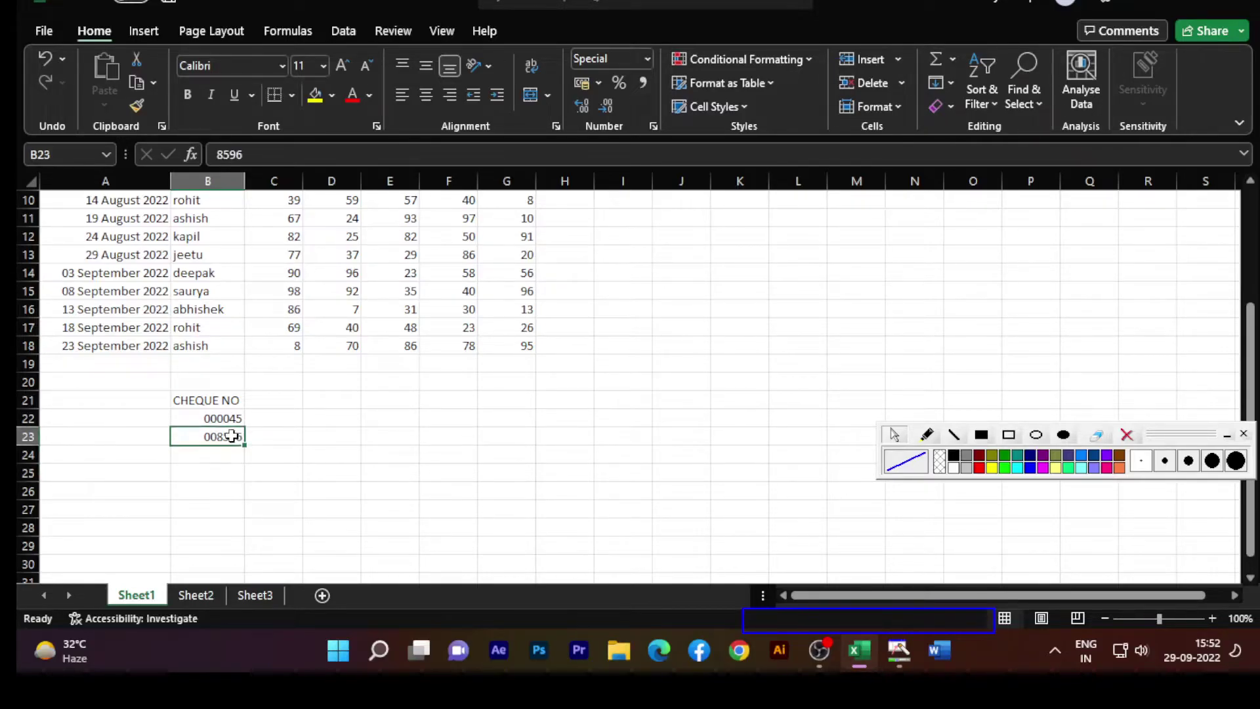
click(230, 420)
click(221, 441)
click(1008, 434)
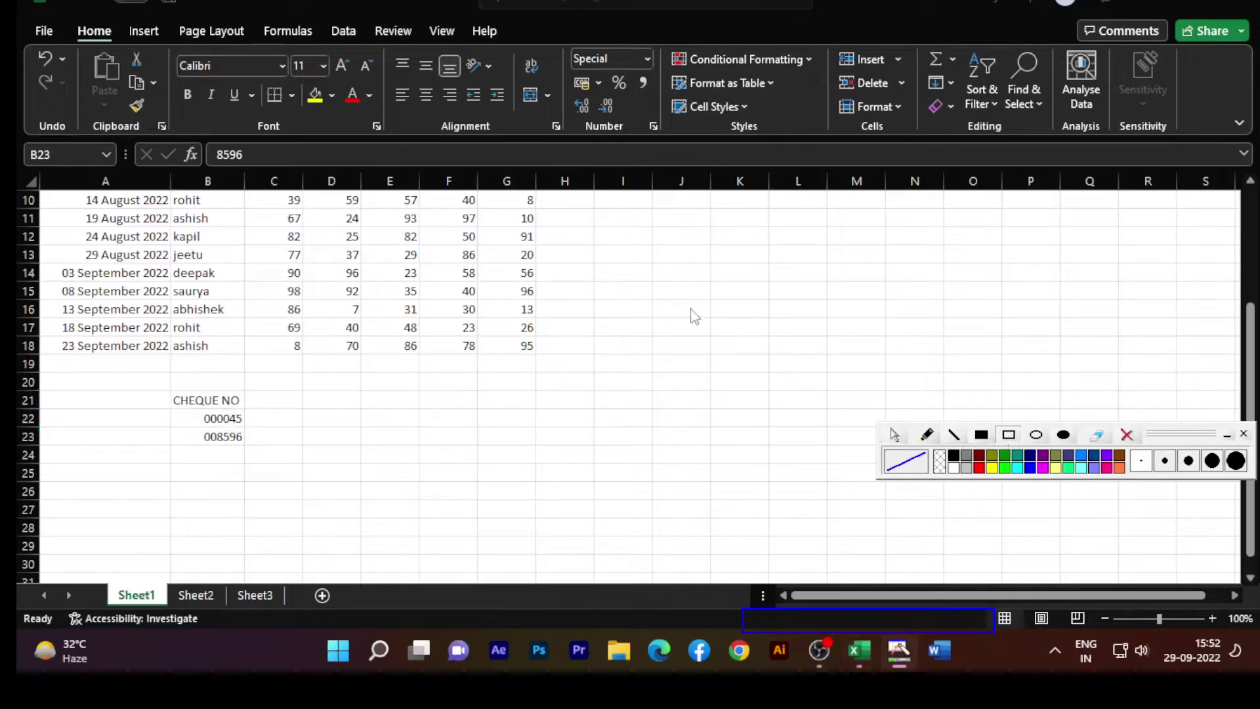
mouse_move(204, 137)
mouse_down()
mouse_move(275, 186)
mouse_move(259, 168)
mouse_up()
click(1125, 435)
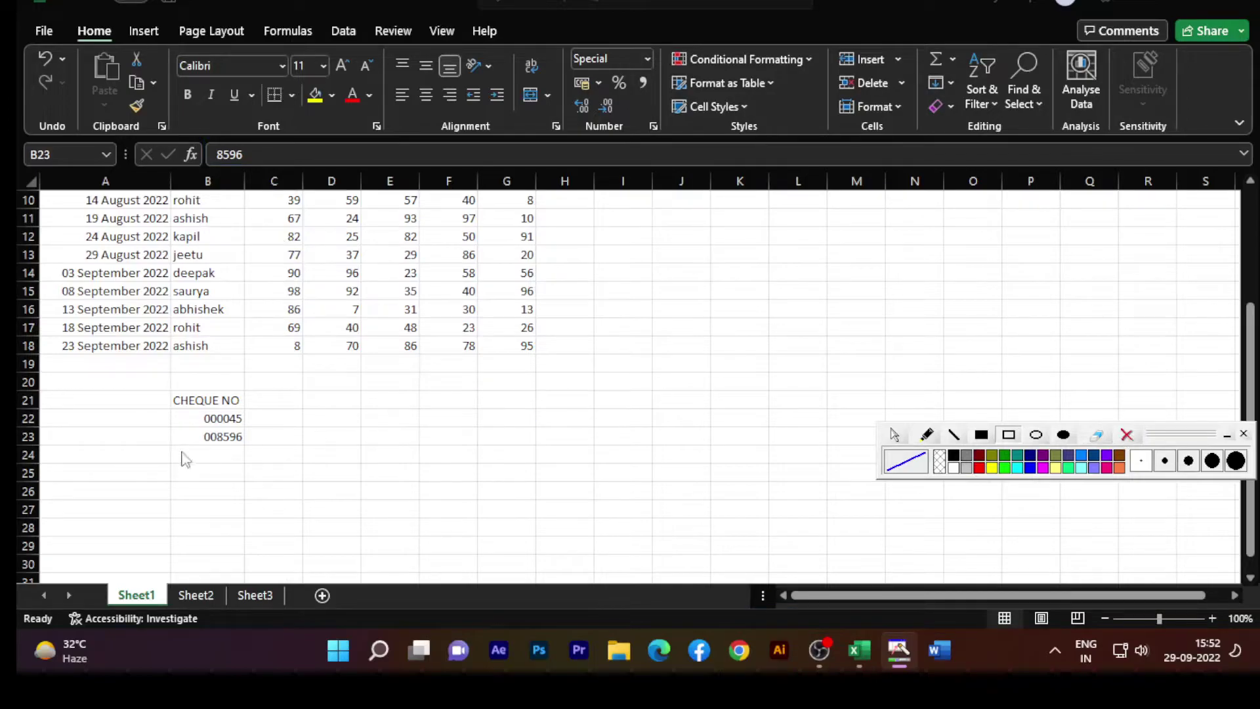
click(217, 455)
click(1126, 434)
Enter 987 in cell B24 as the third cheque number.
click(217, 455)
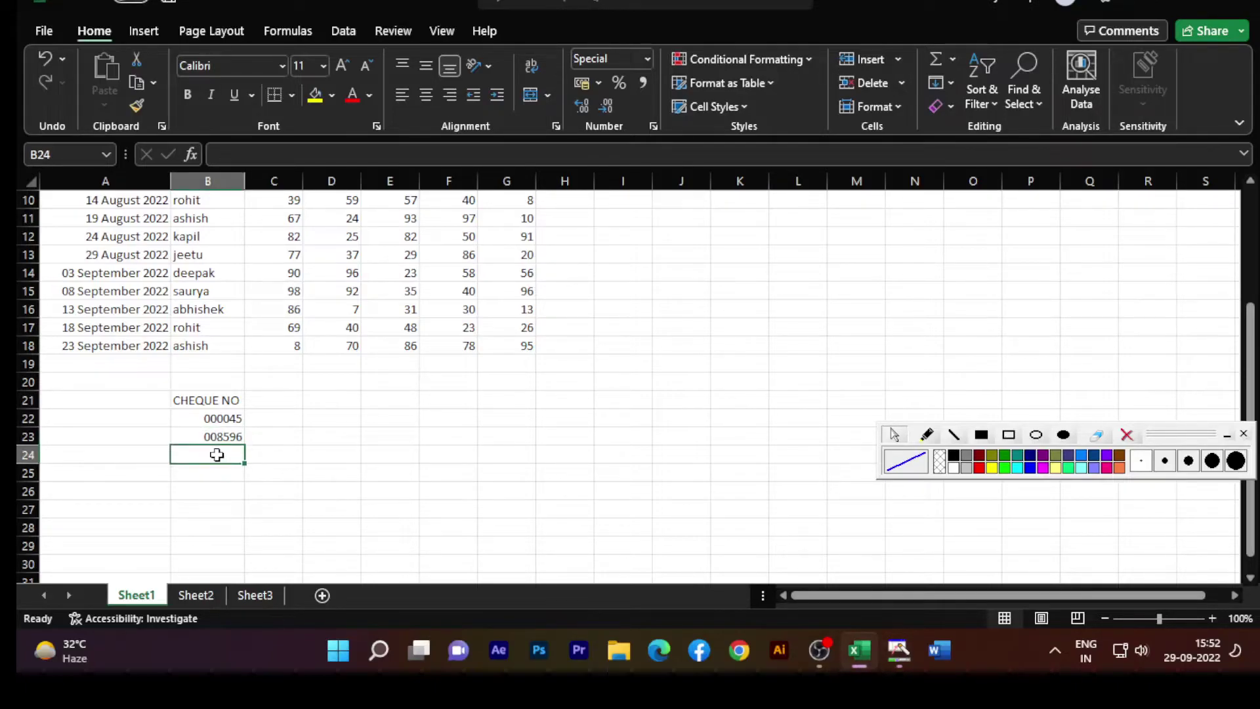
text(987)
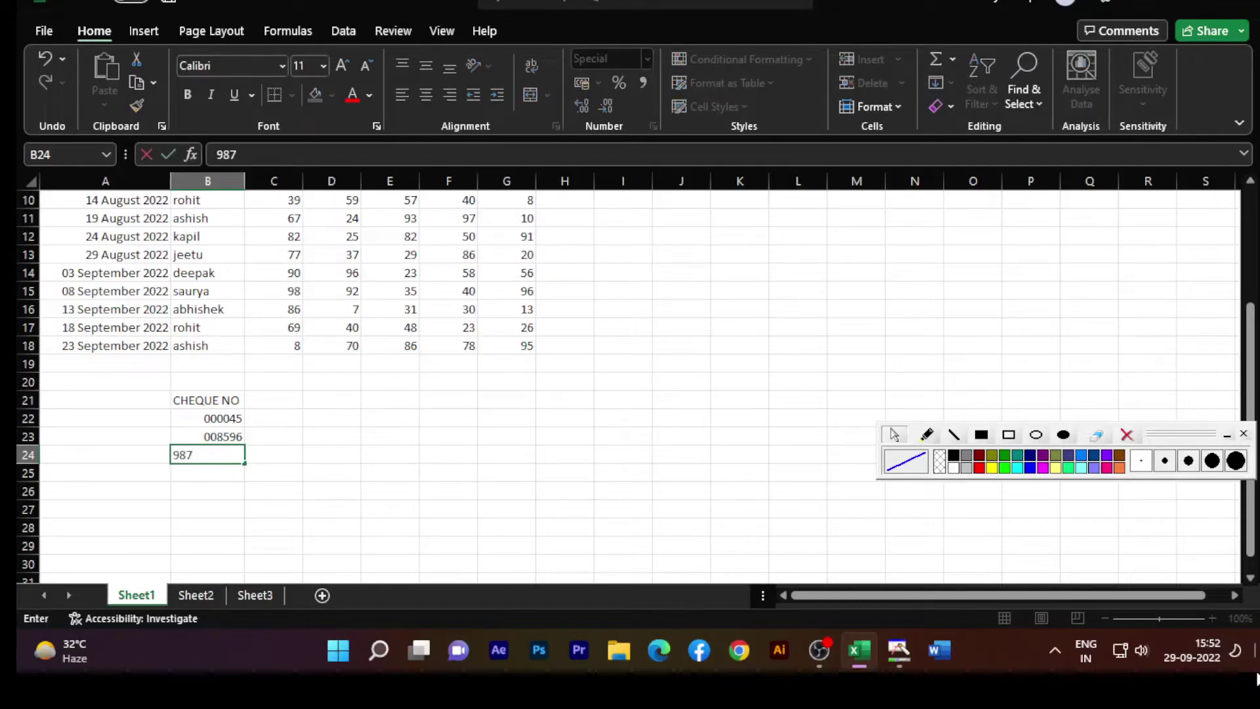
click(306, 477)
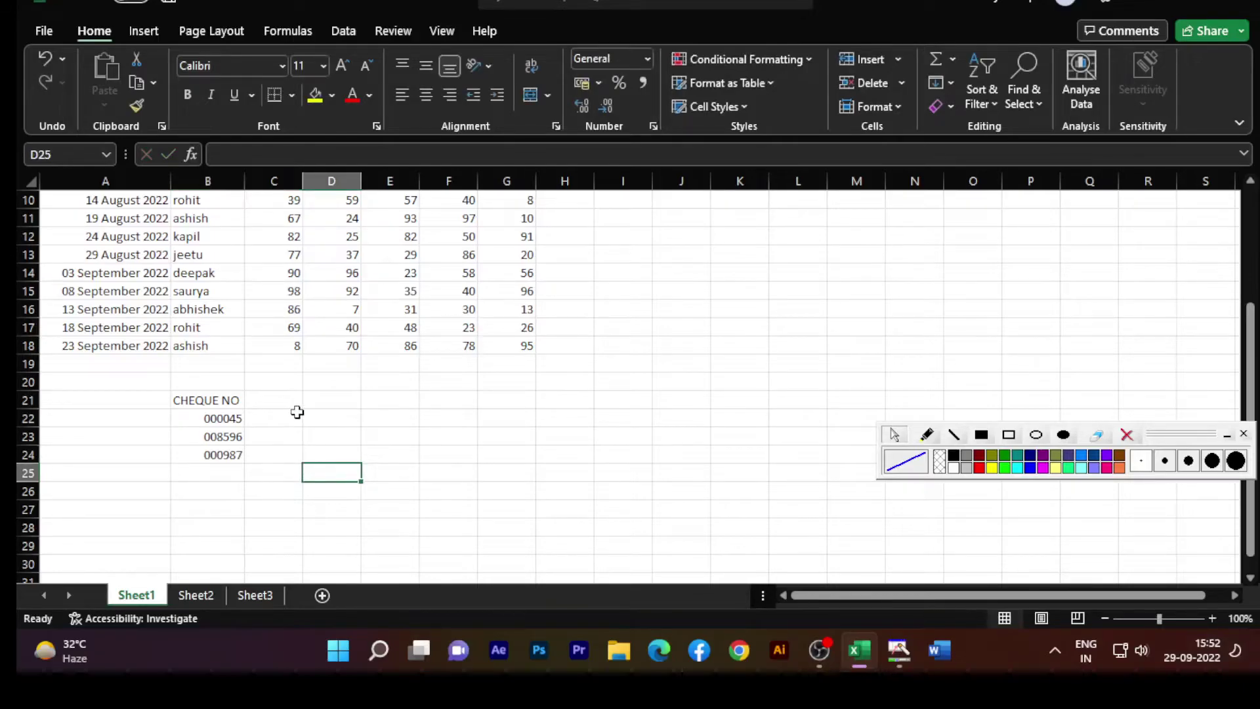
Total the five subject marks of row 2 by entering =SUM(C2:G2) in cell H2 under TOTAL.
scroll(294, 414, up, 1)
scroll(289, 416, down, 1)
scroll(225, 400, up, 2)
scroll(225, 400, up, 1)
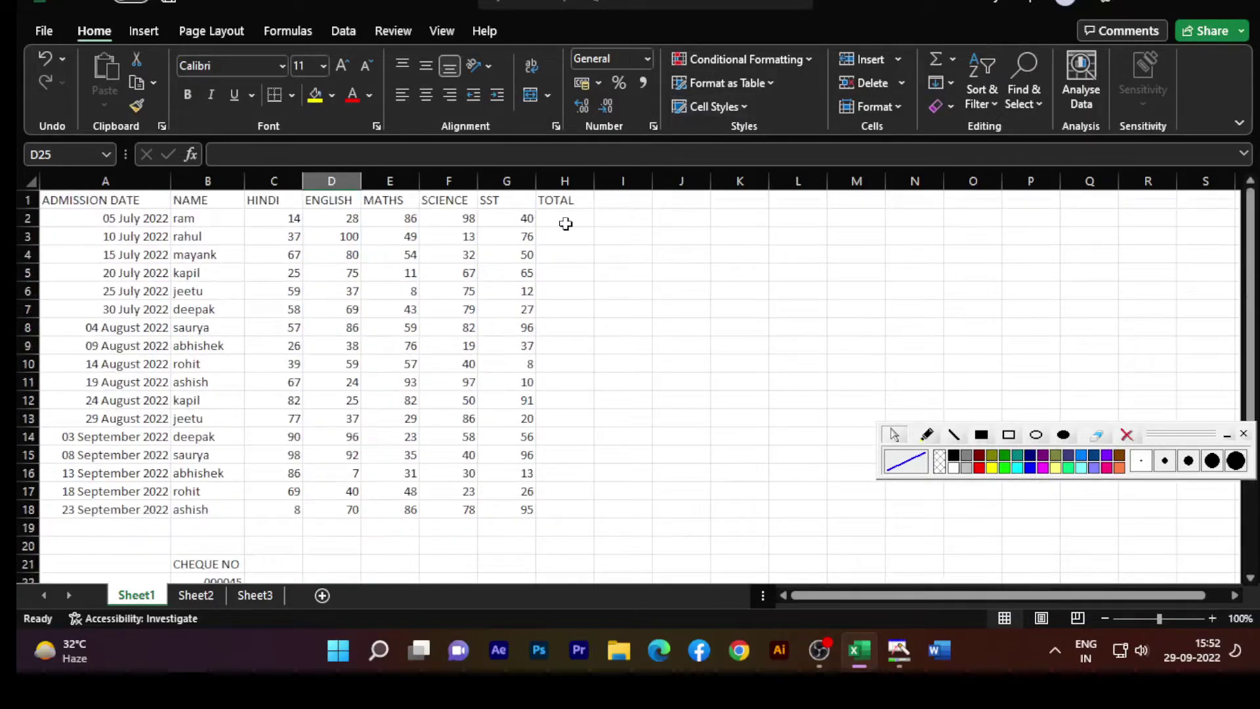
click(563, 219)
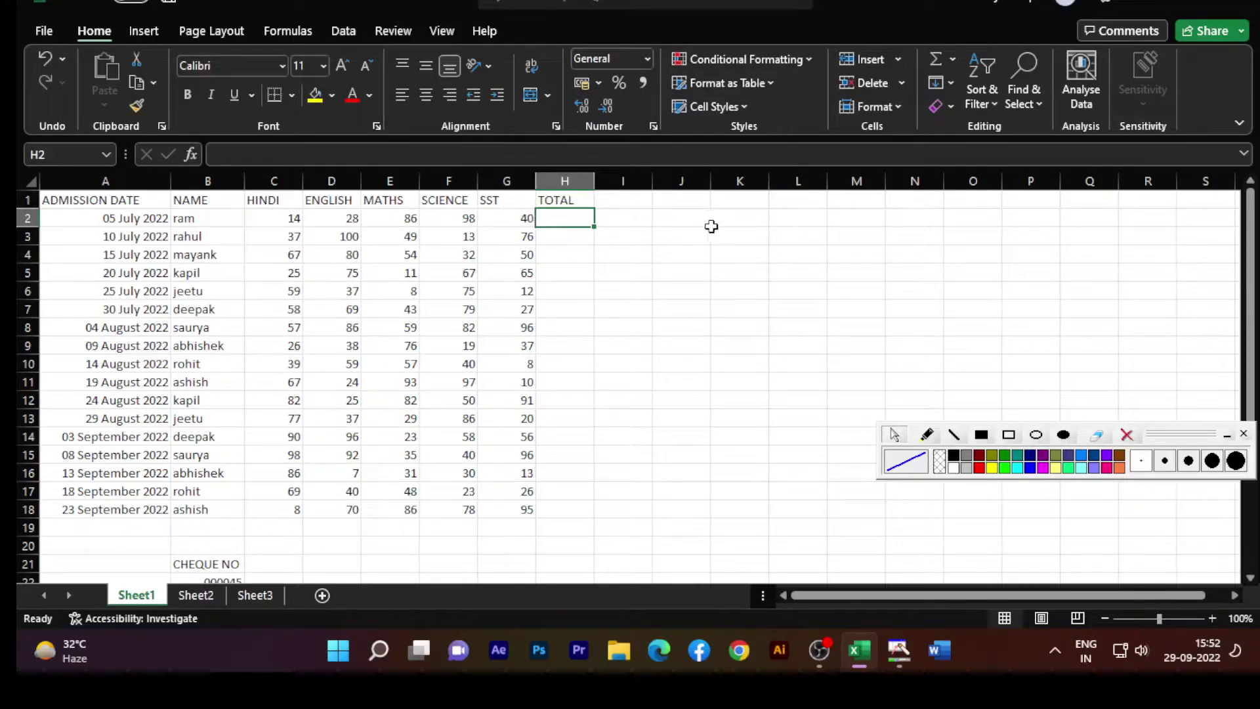
text(=)
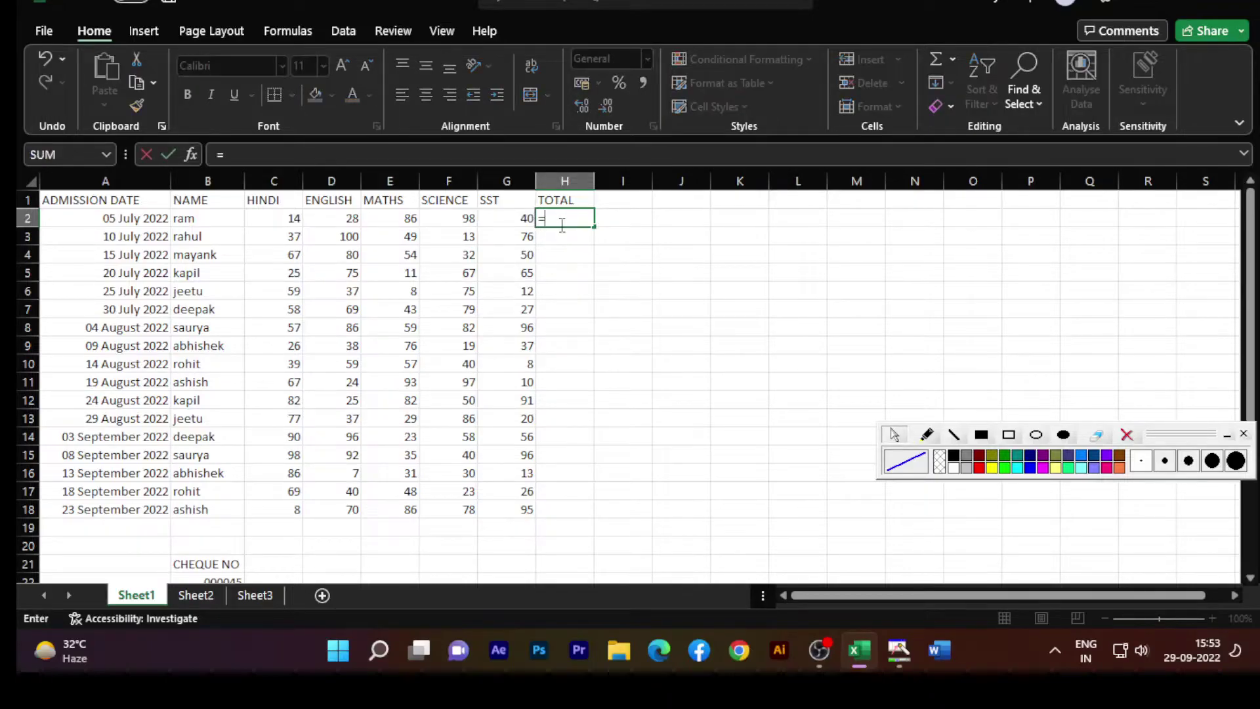
text(SUM)
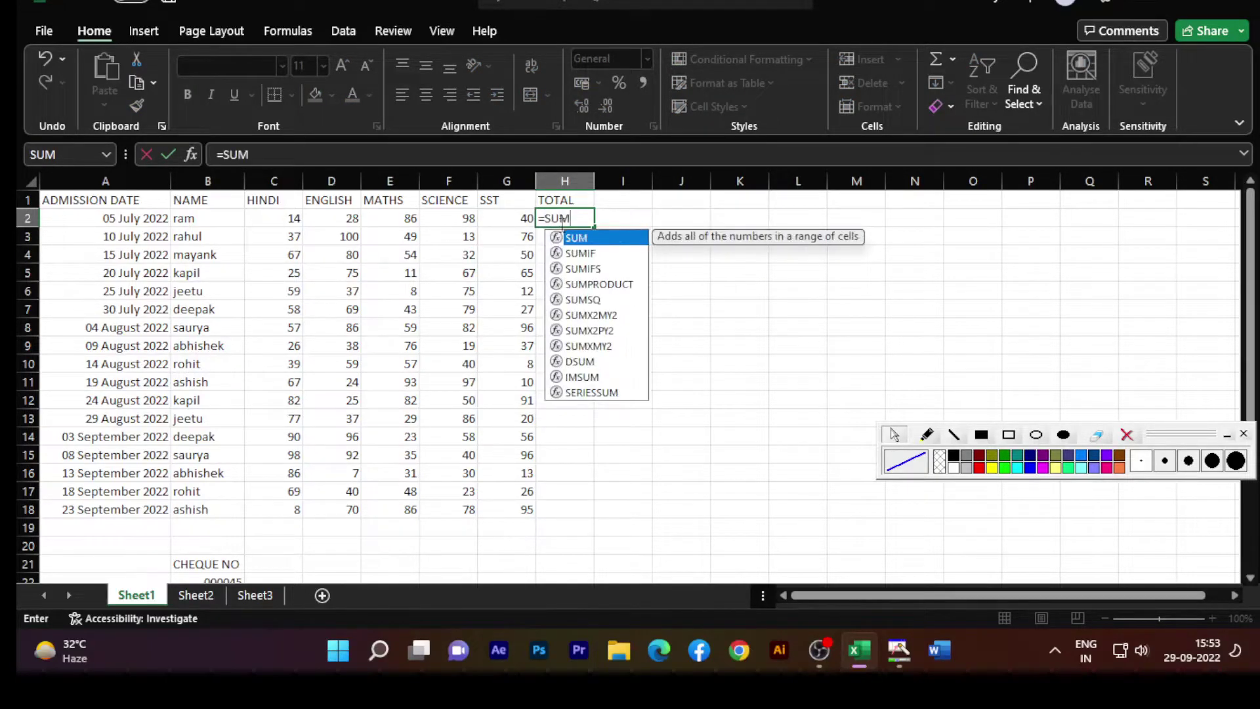
text(()
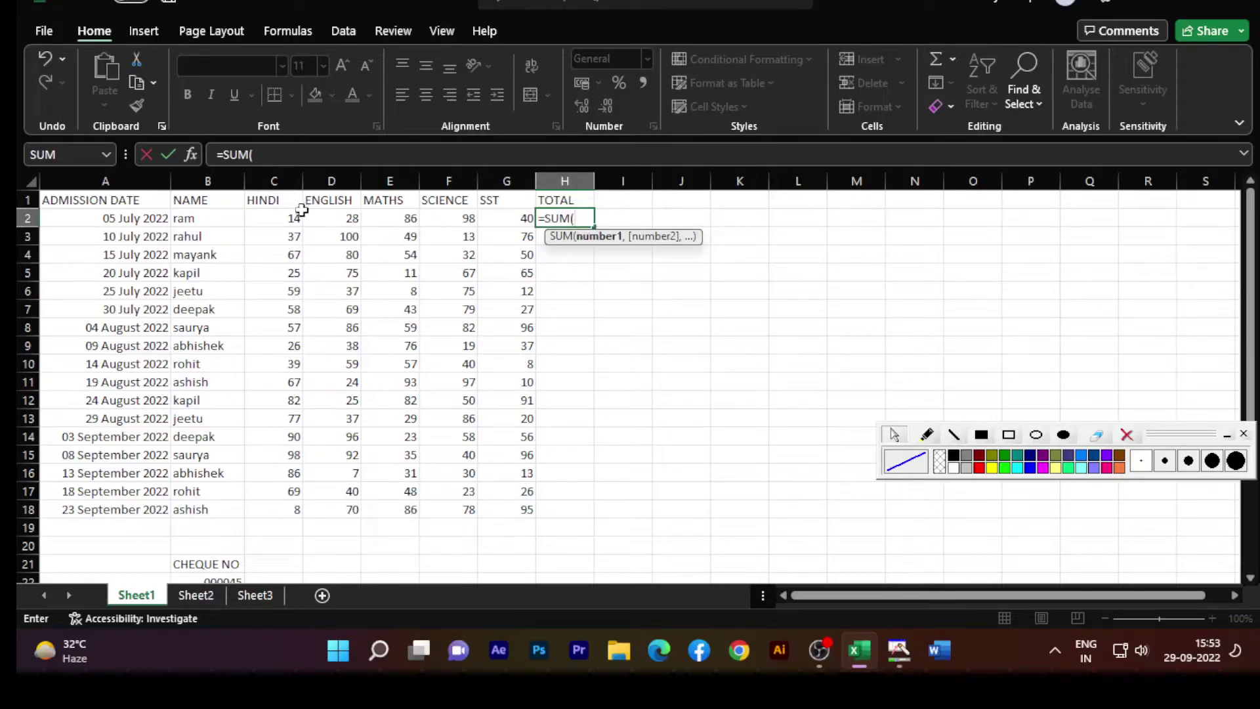
drag(292, 219, 498, 226)
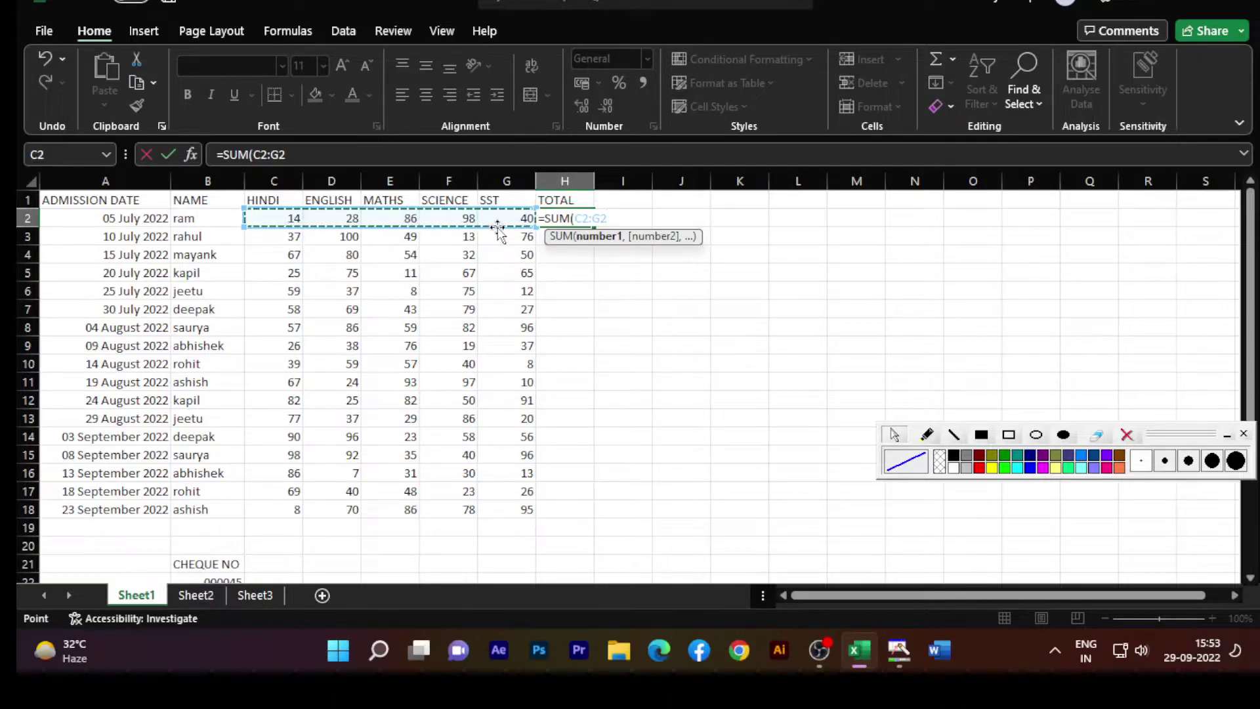
text())
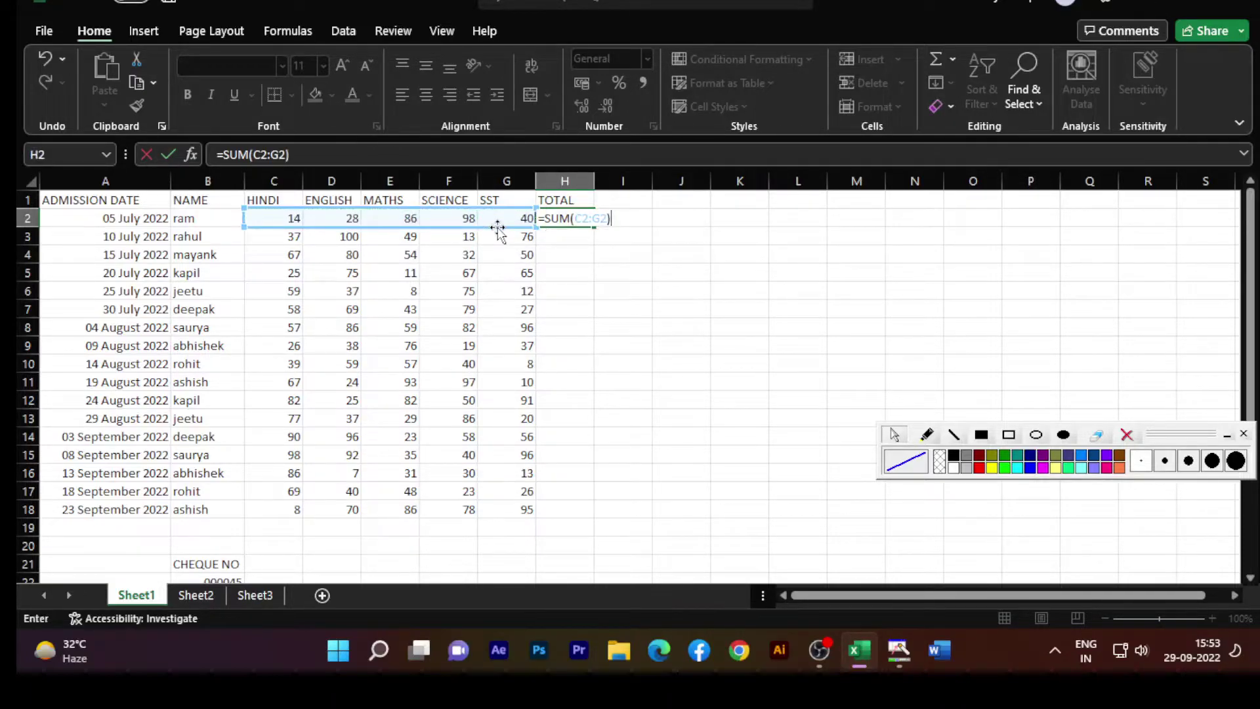
key(Return)
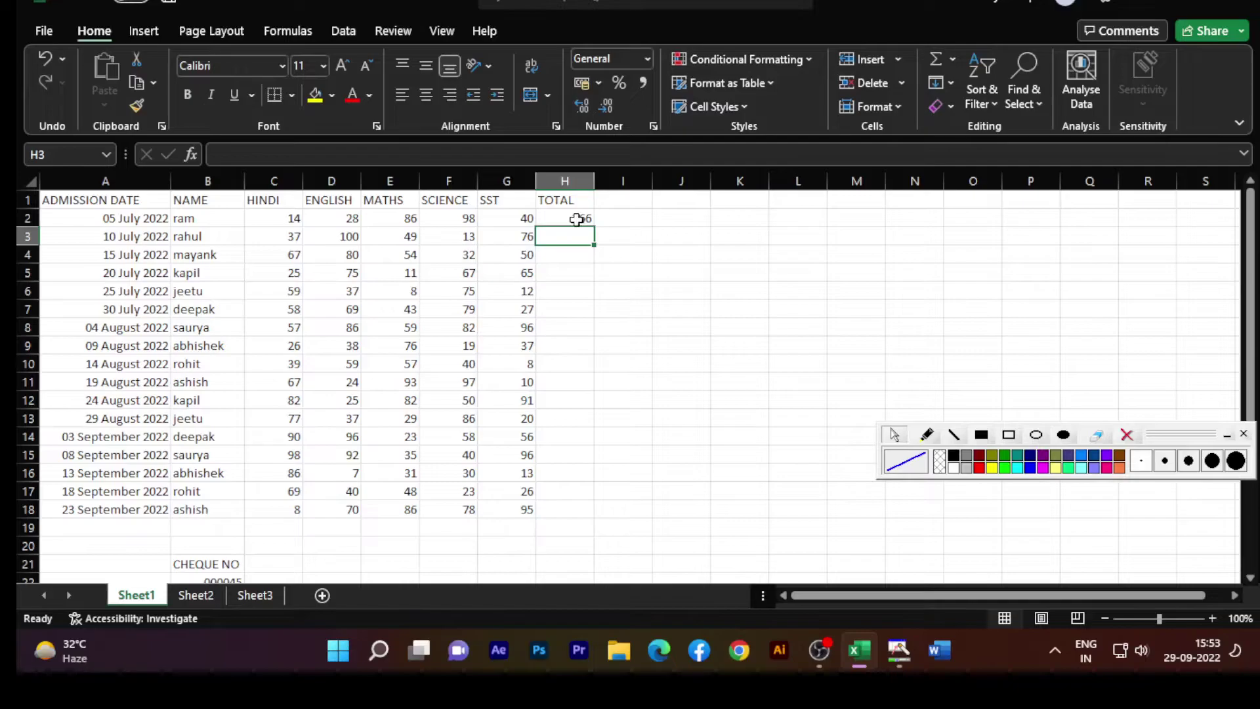
Fill H2's SUM formula down through H18 and clear all the totals from H2:H18.
click(576, 220)
mouse_move(596, 228)
mouse_down()
mouse_move(594, 239)
mouse_move(595, 229)
mouse_up()
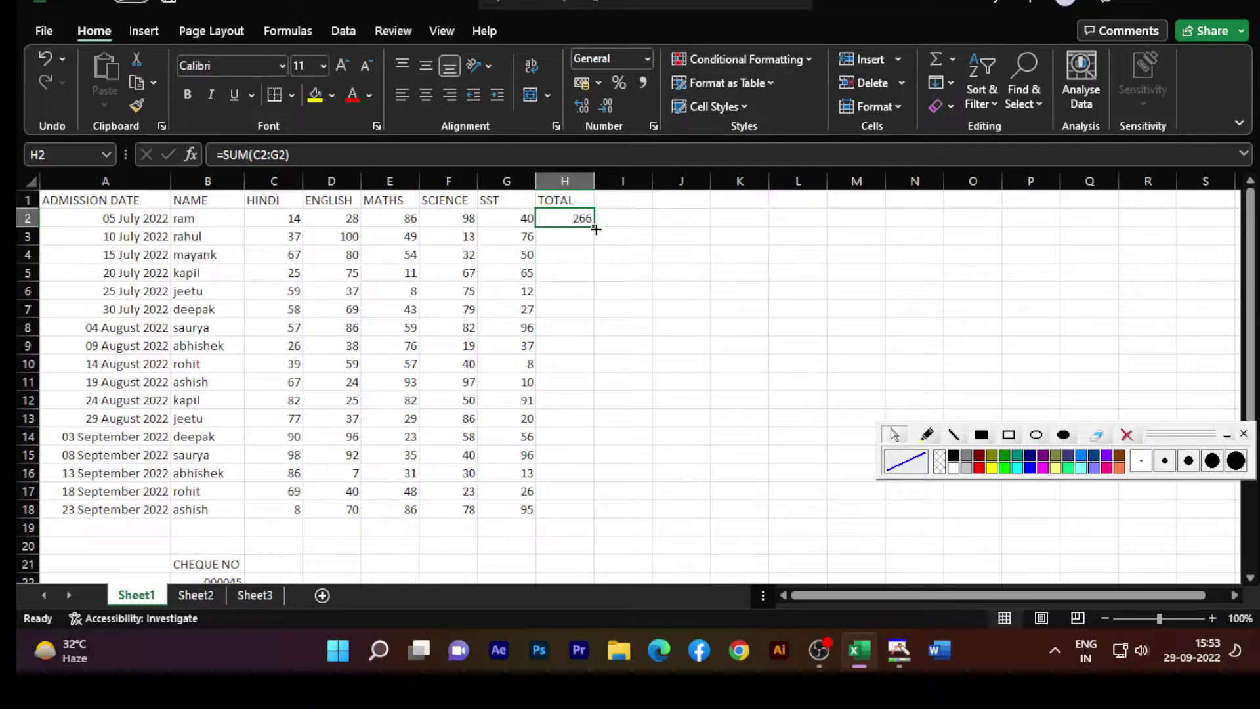
drag(595, 228, 584, 521)
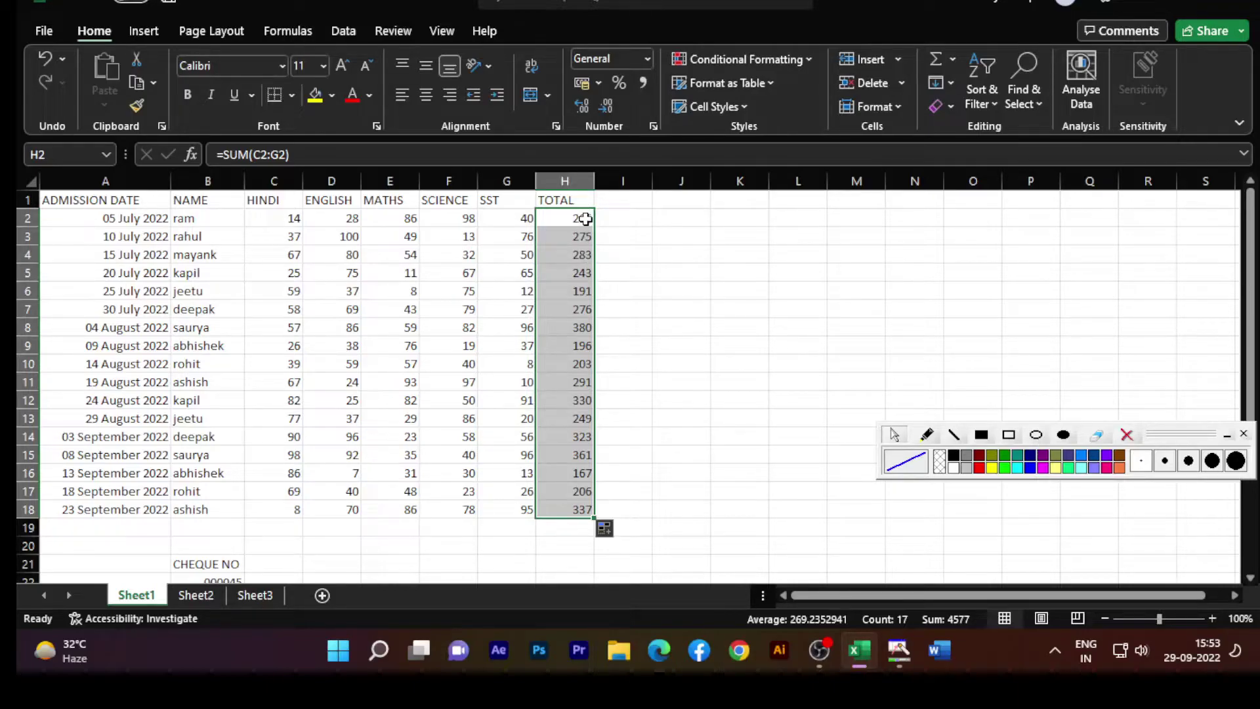
key(Delete)
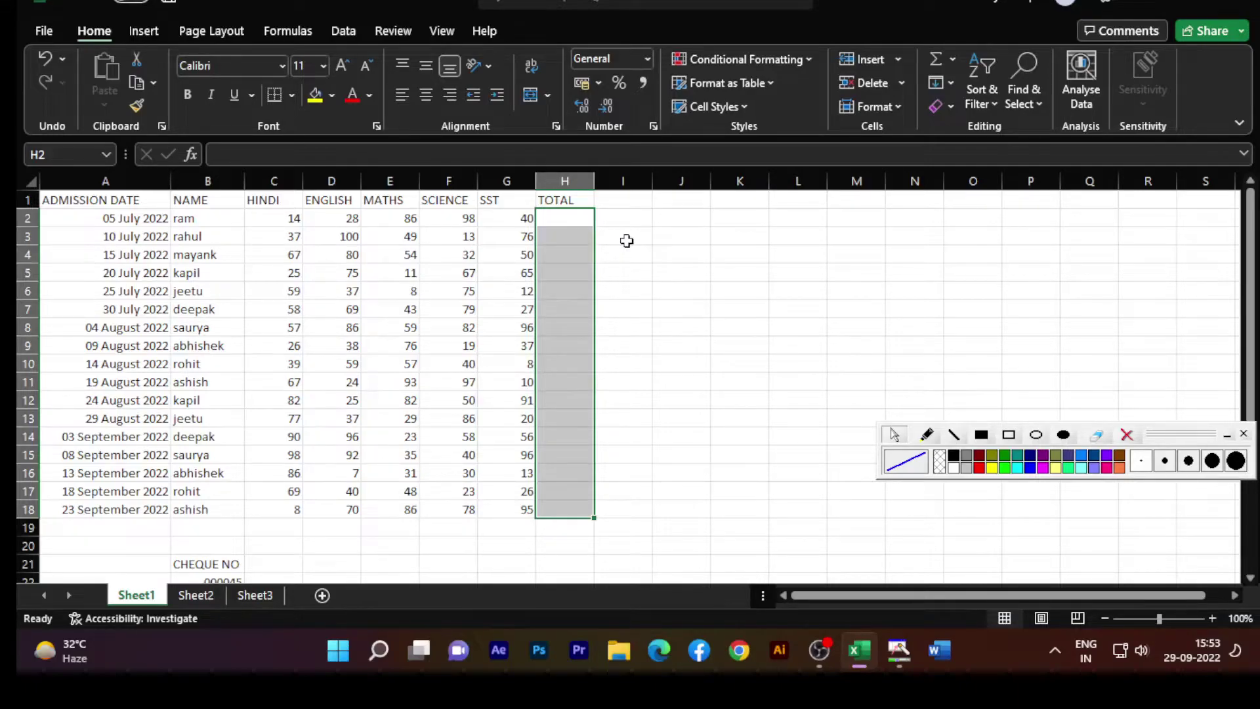
click(627, 241)
Add the row 2 marks in H2 with the formula =C2+D2+E2+F2+G2, and clear the cell again.
click(551, 215)
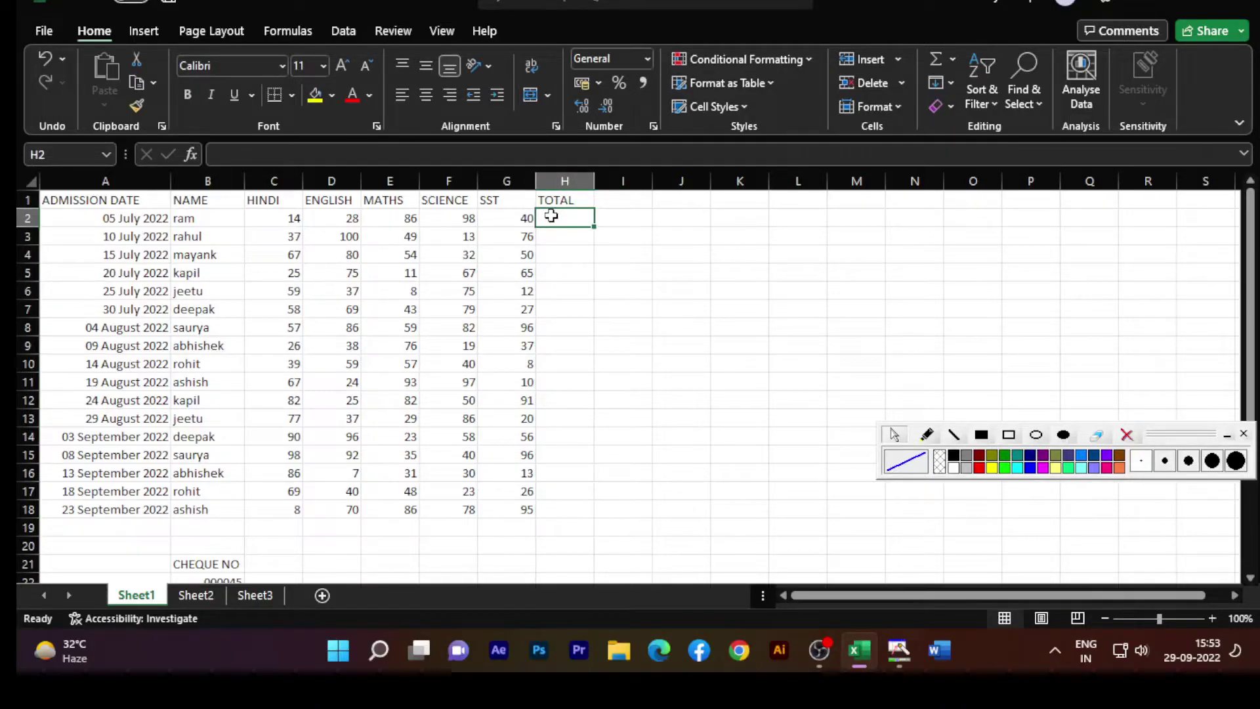
text(=)
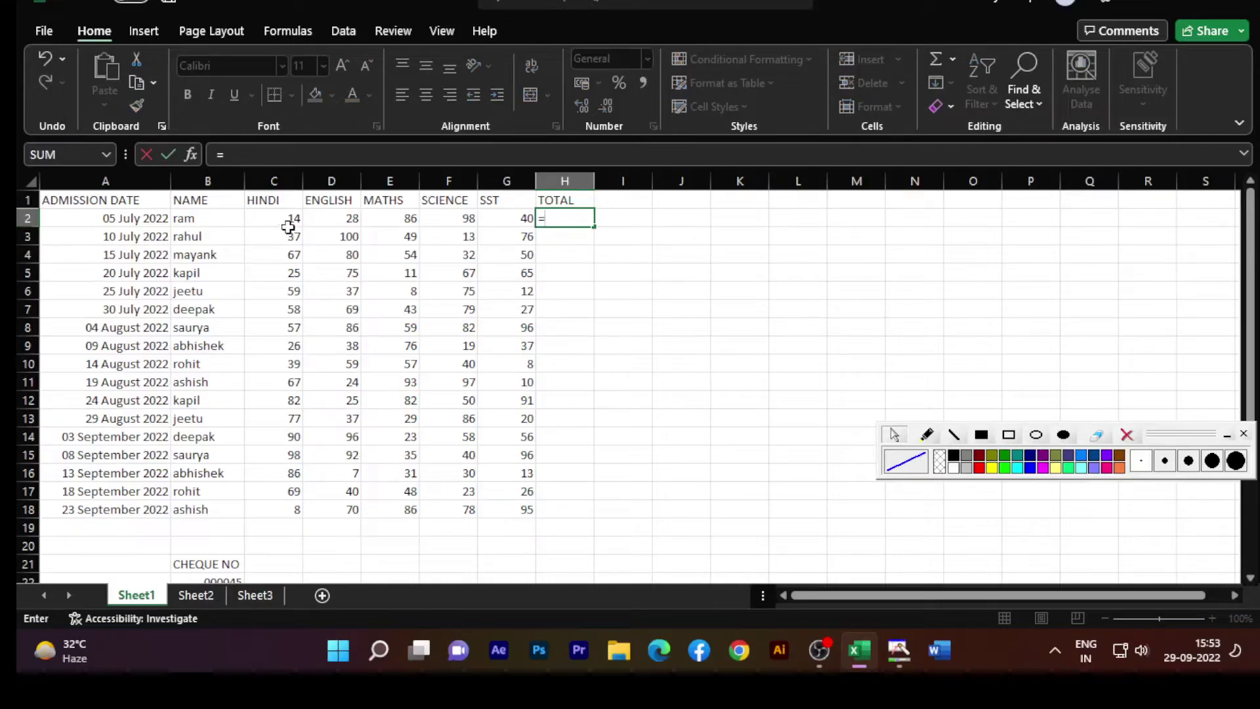
click(290, 219)
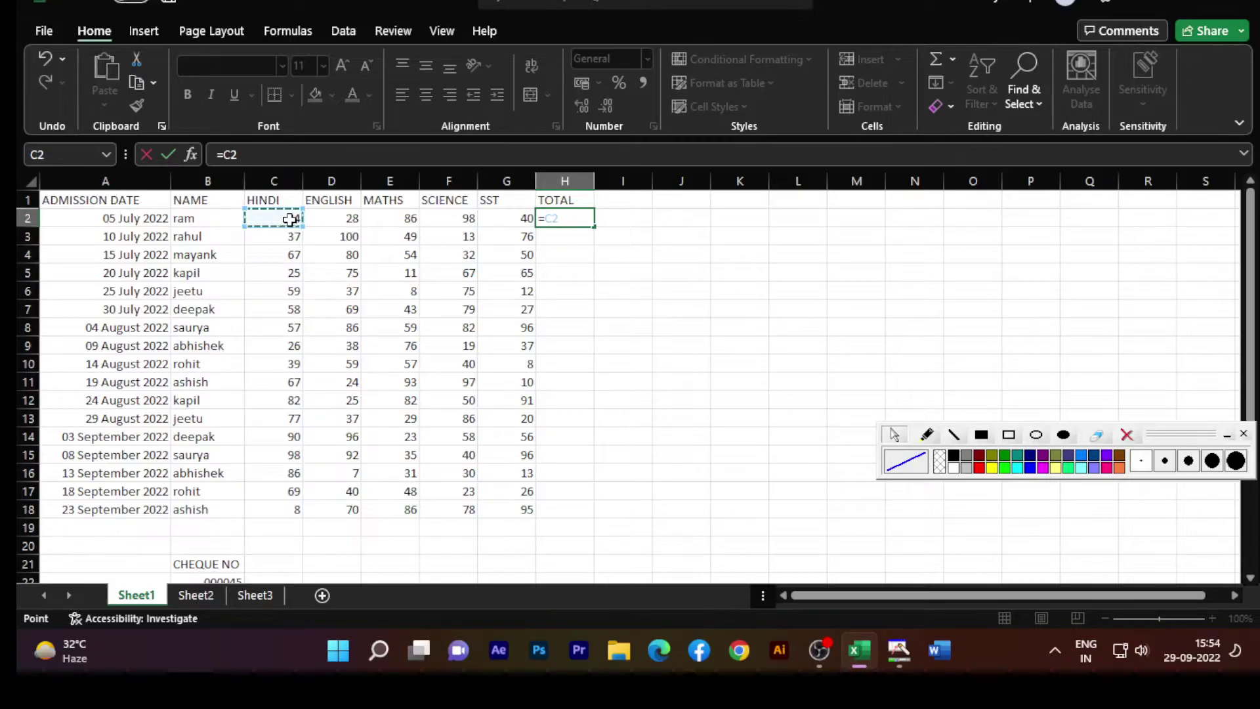
text(+)
click(324, 216)
text(+)
click(388, 218)
text(+)
click(446, 218)
text(+)
click(508, 220)
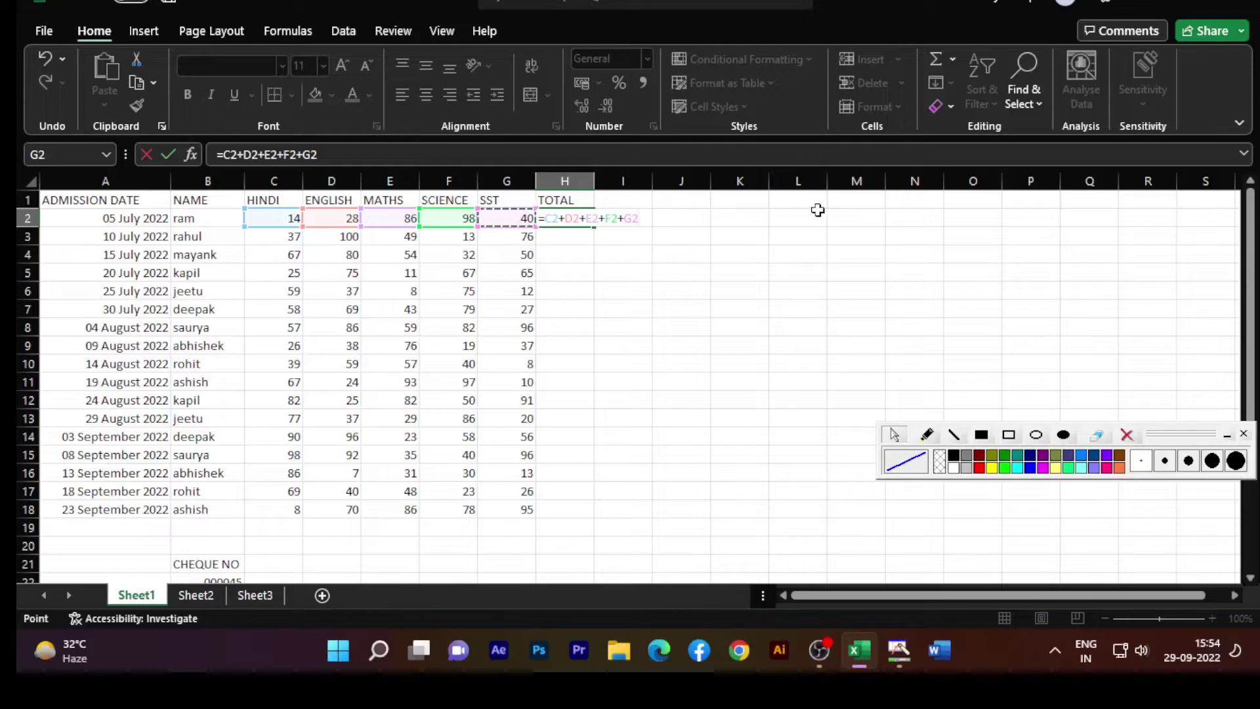
key(Return)
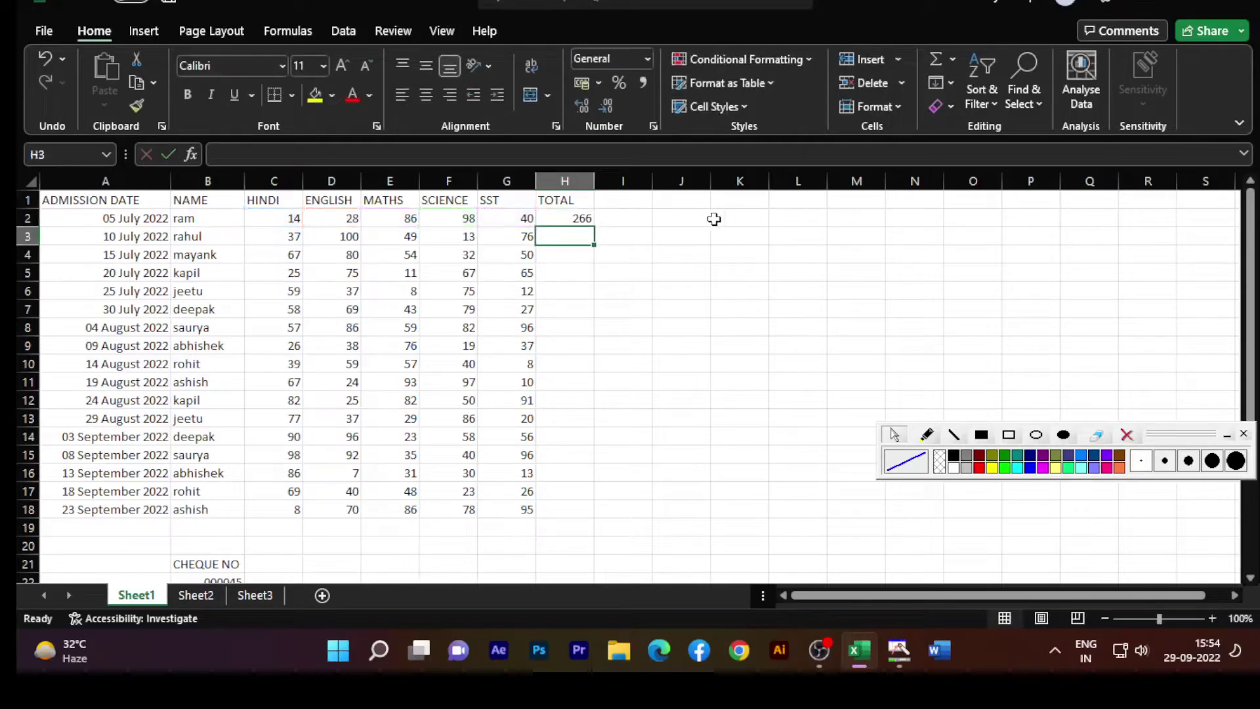
click(585, 221)
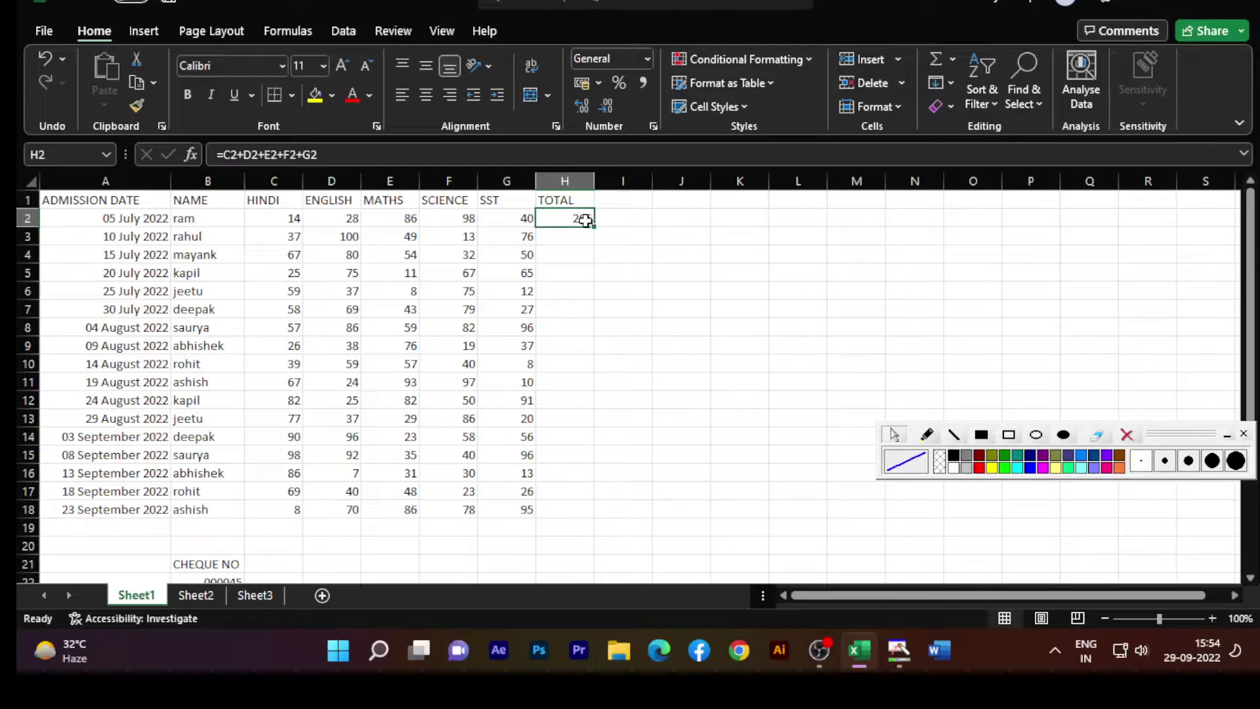
key(Delete)
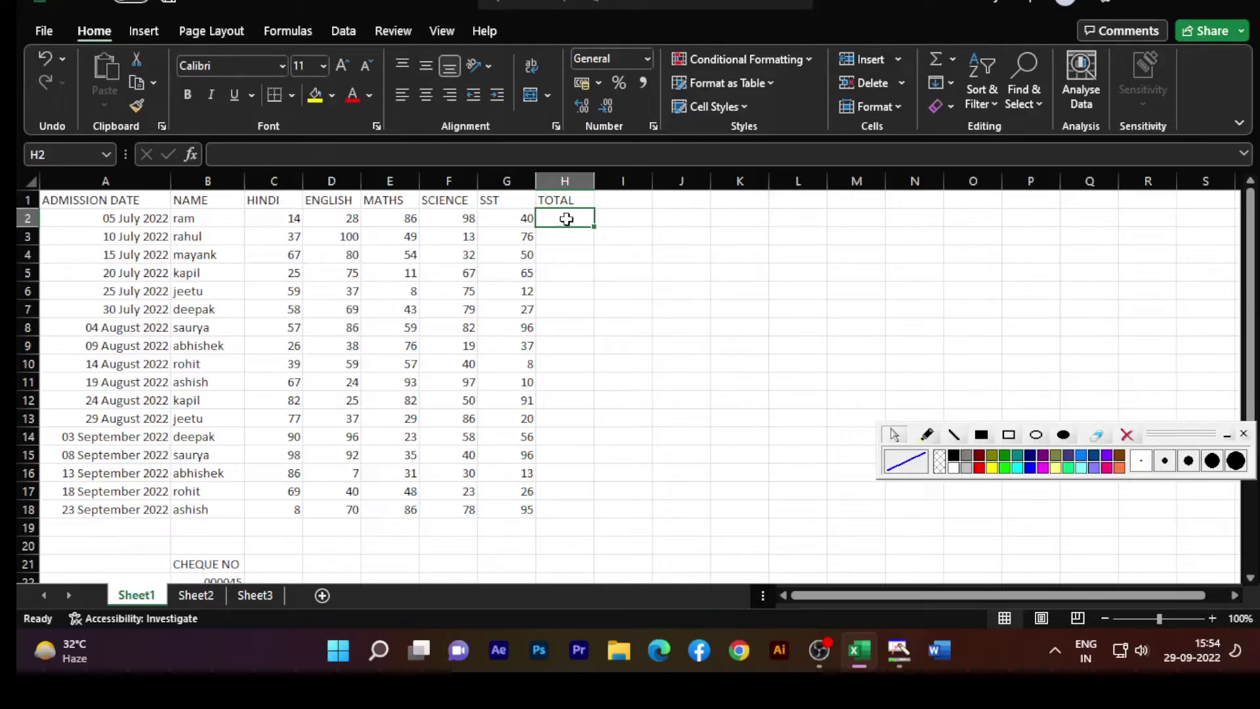
Outline the AutoSum command with a blue rectangle using the screen annotation tool, and return to the normal pointer.
click(1014, 437)
drag(922, 34, 962, 70)
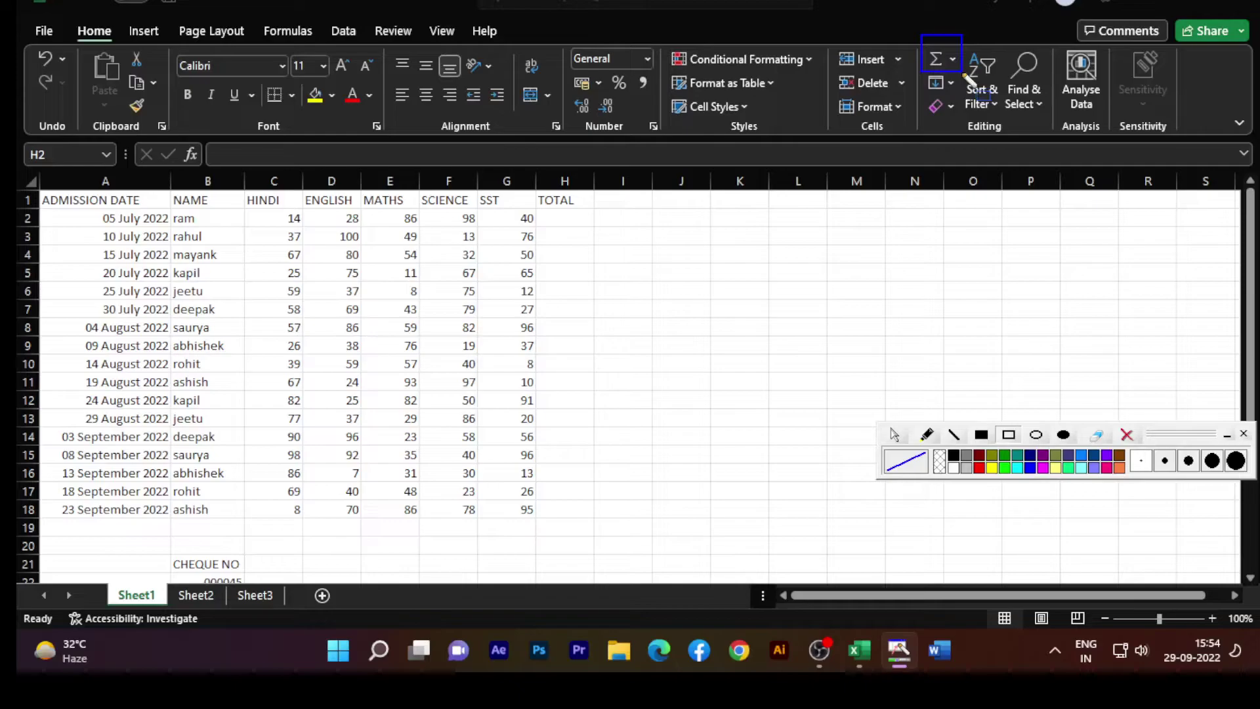
click(894, 437)
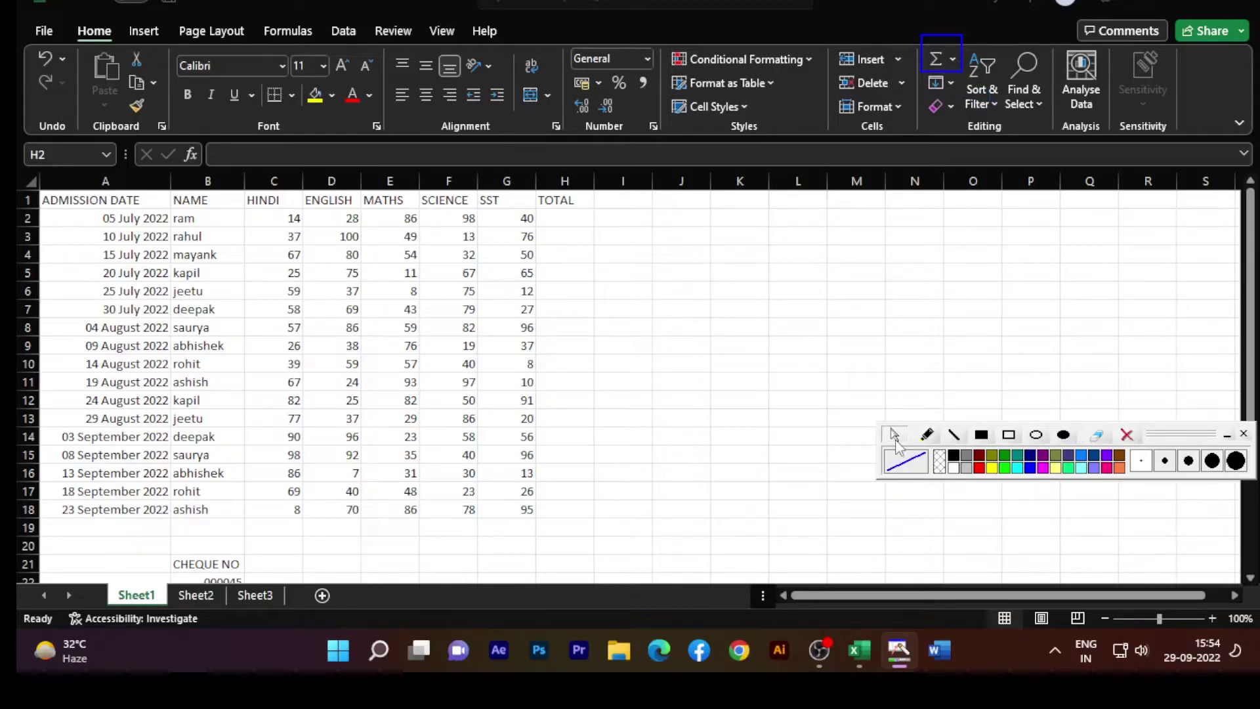
Total the row 2 marks C2:G2 in cell H2 with AutoSum.
click(951, 62)
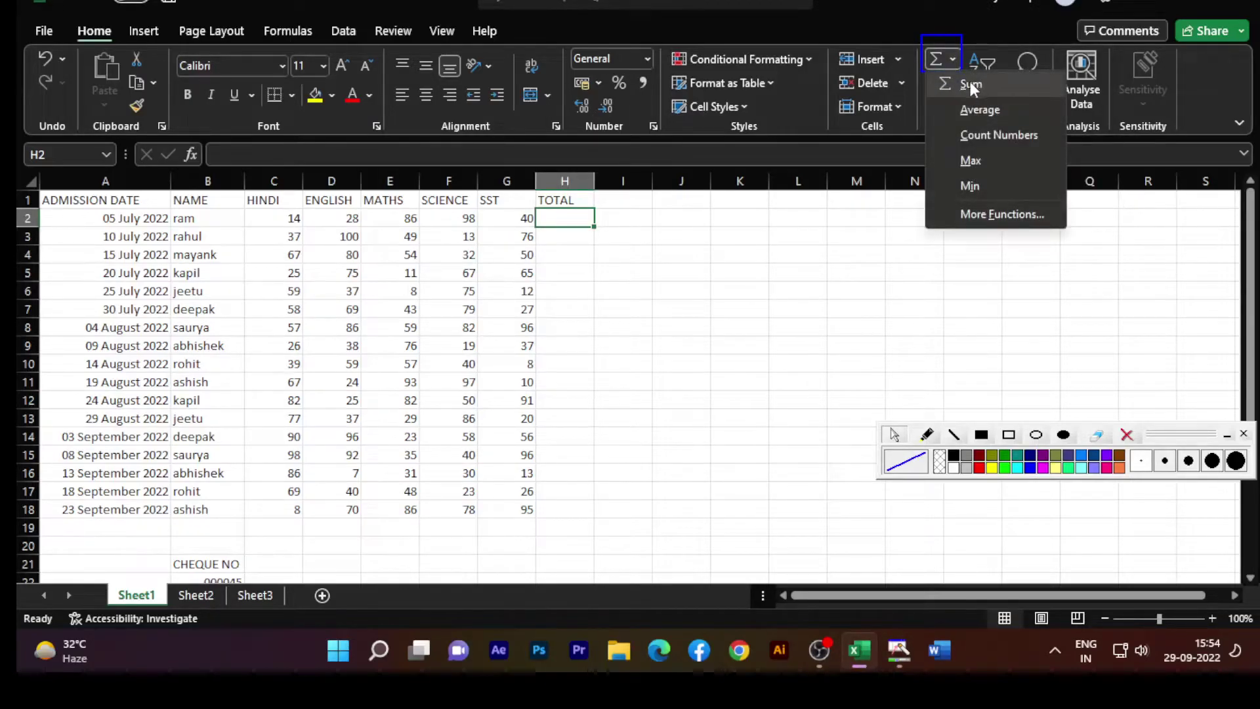
click(935, 58)
click(935, 57)
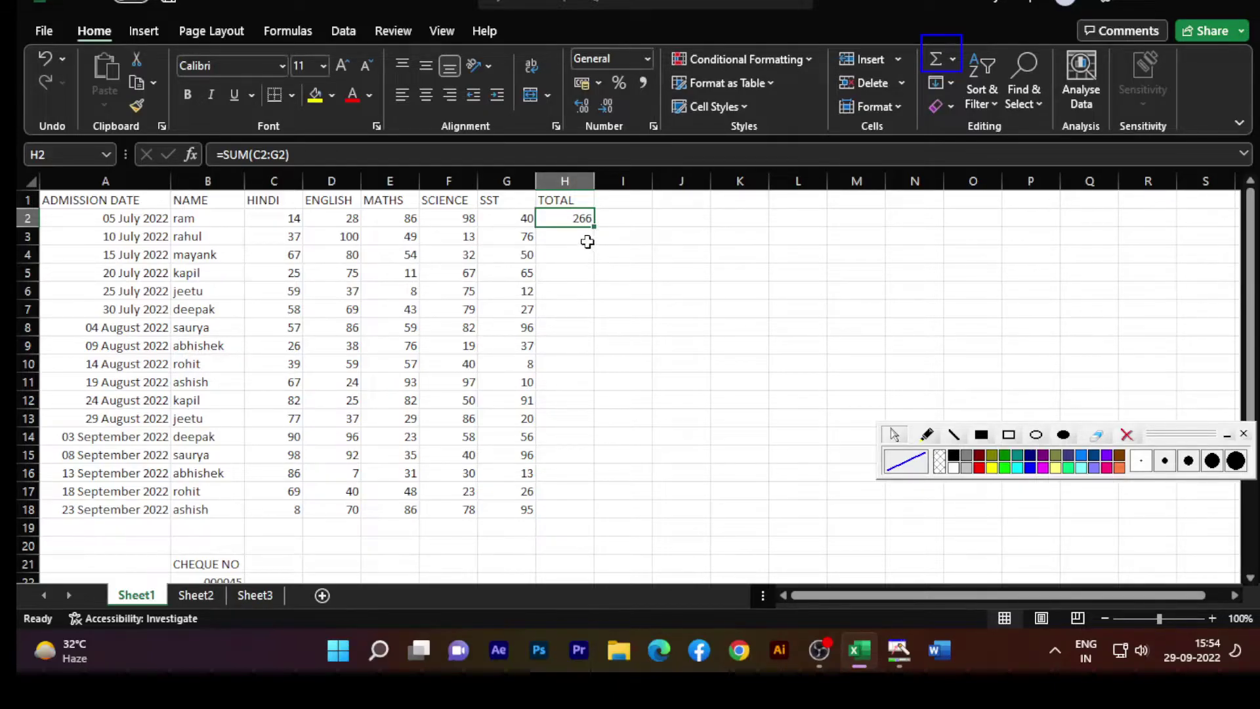
Total the row 3 marks C3:G3 in cell H3 with AutoSum.
click(566, 242)
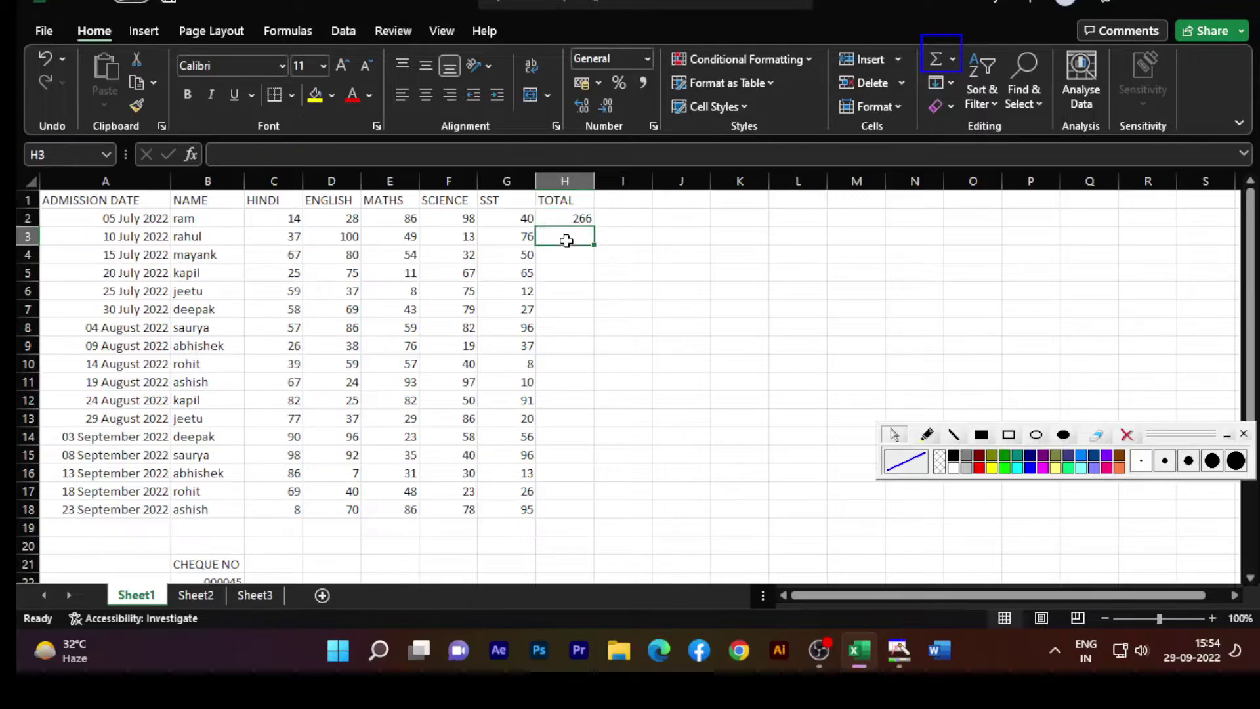
click(953, 59)
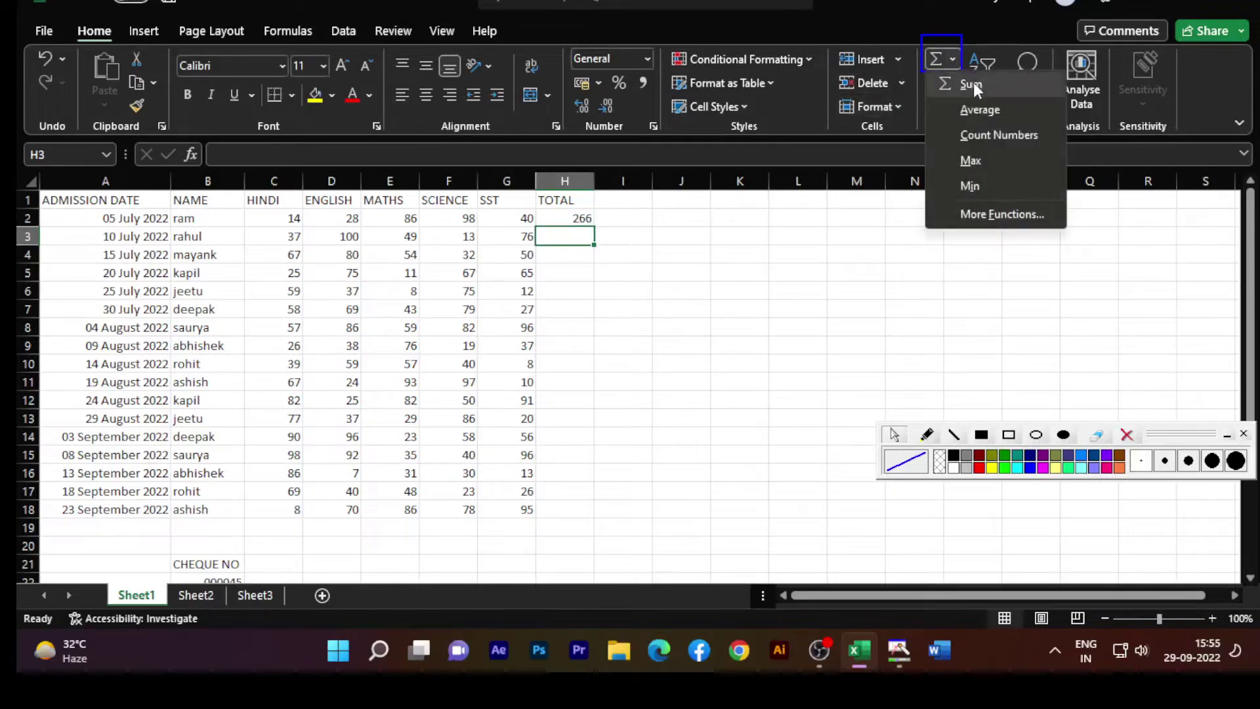
click(954, 58)
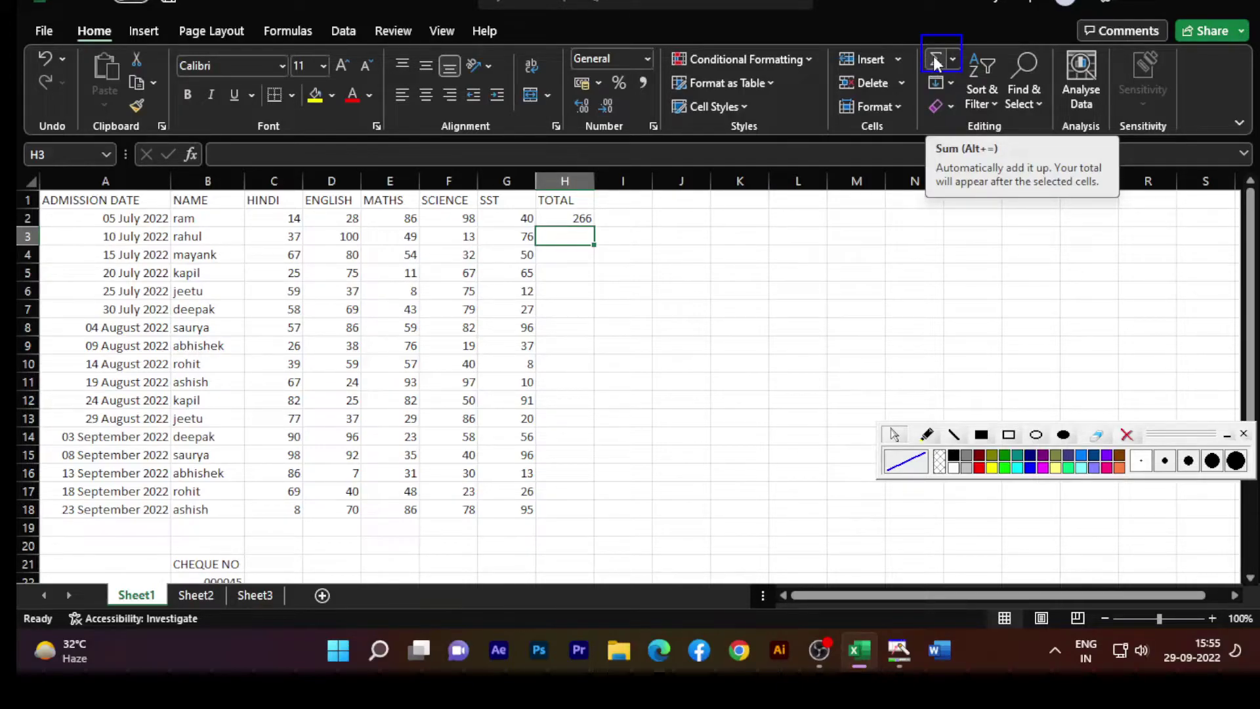
click(933, 57)
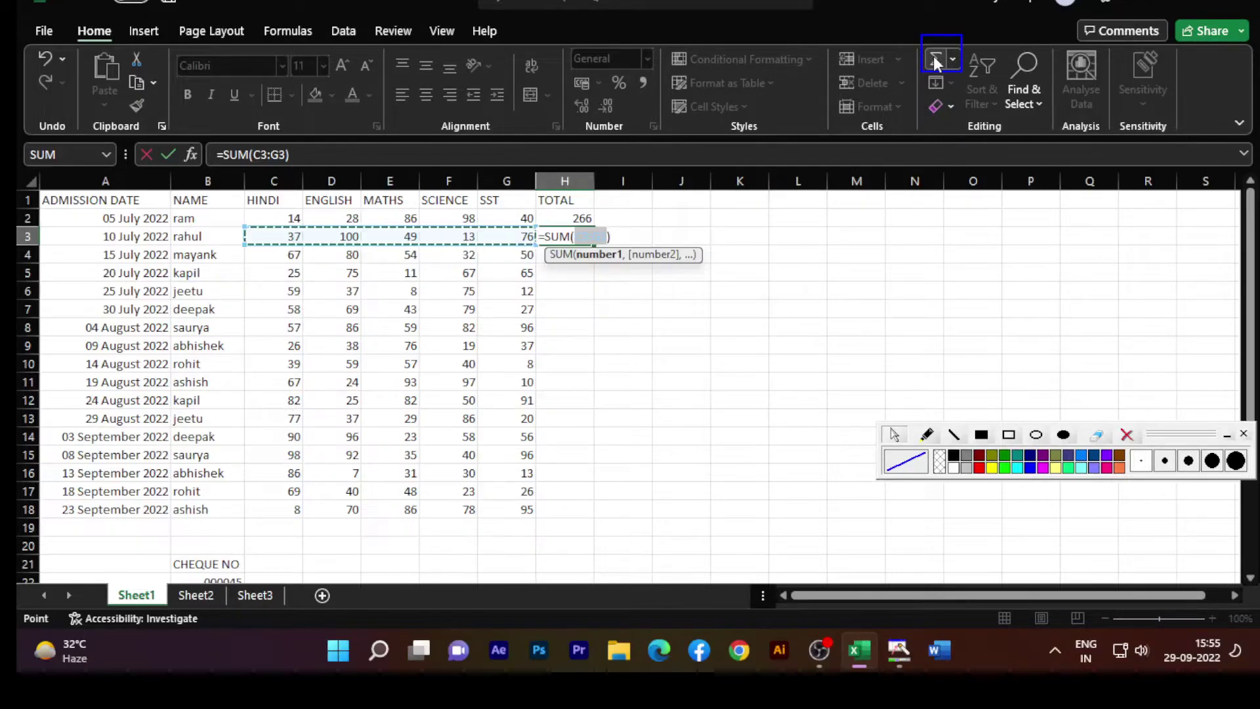
click(933, 56)
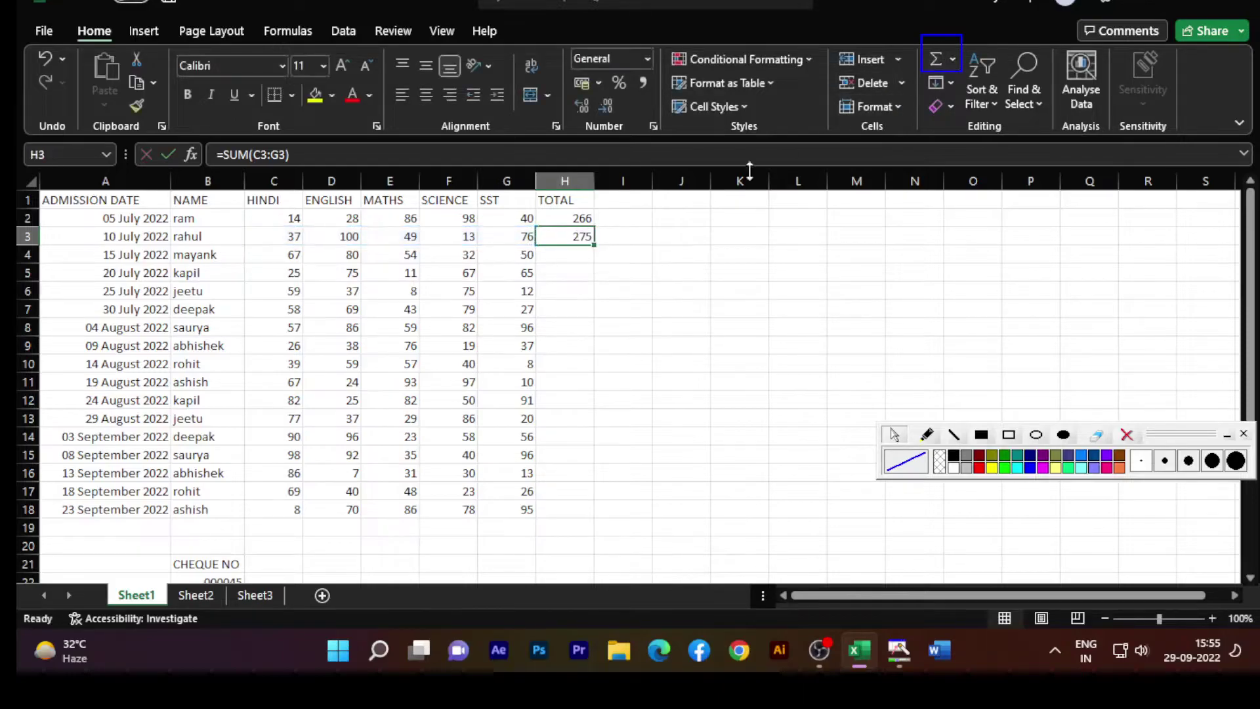
Insert AutoSum totals one by one in cells H4, H5 and H6, accepting the suggested ranges.
click(585, 254)
click(939, 56)
click(938, 57)
click(548, 273)
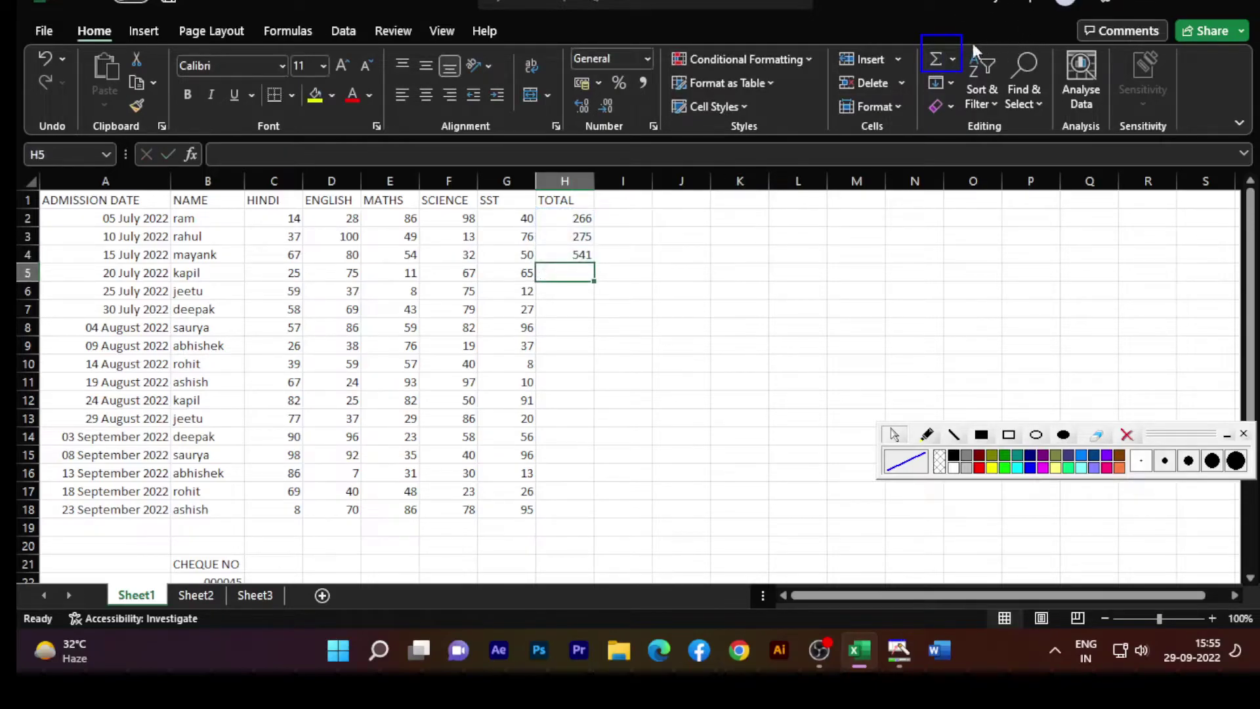
click(935, 58)
click(936, 57)
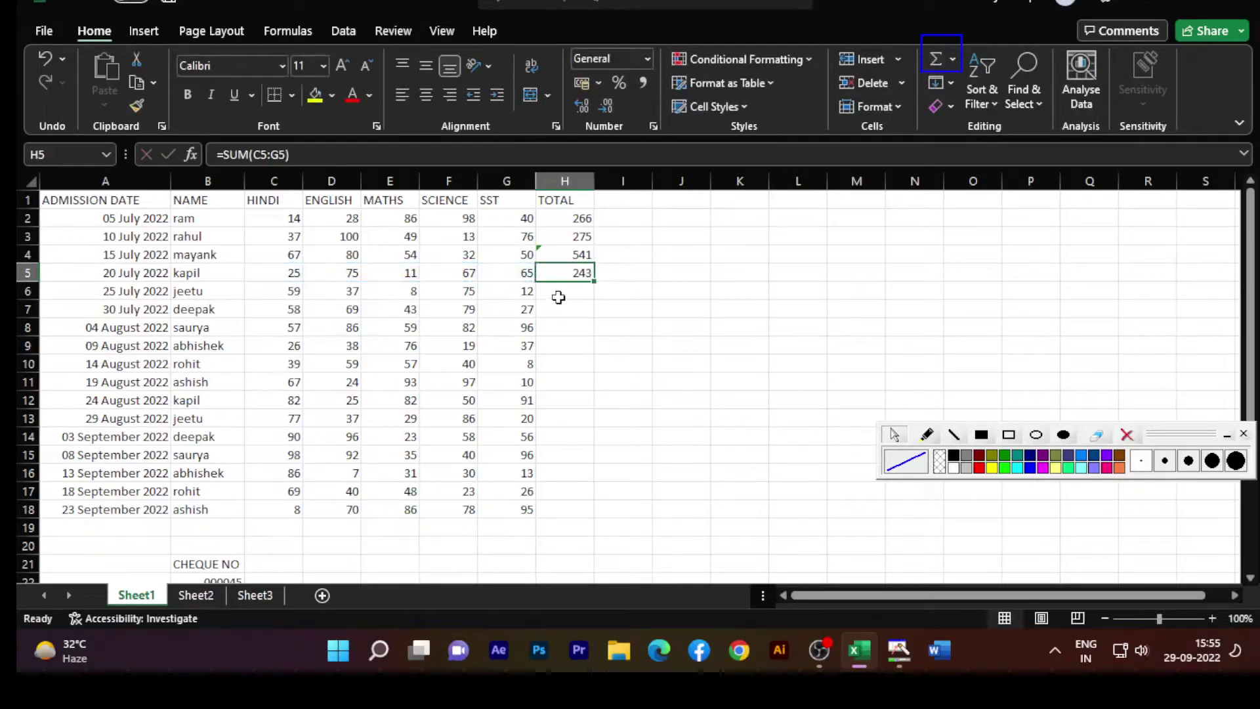
click(560, 293)
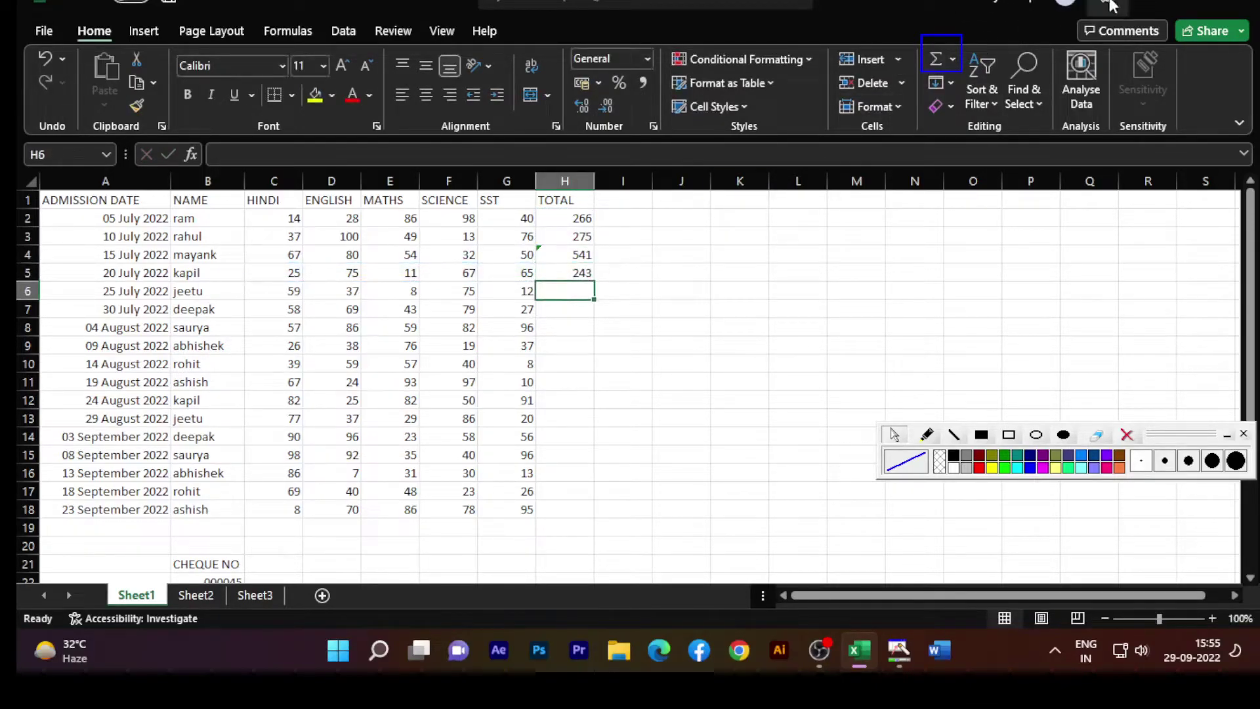
click(940, 56)
click(940, 56)
click(605, 348)
Clear the individually inserted totals from cells H3:H6.
click(582, 236)
drag(582, 236, 571, 297)
key(Delete)
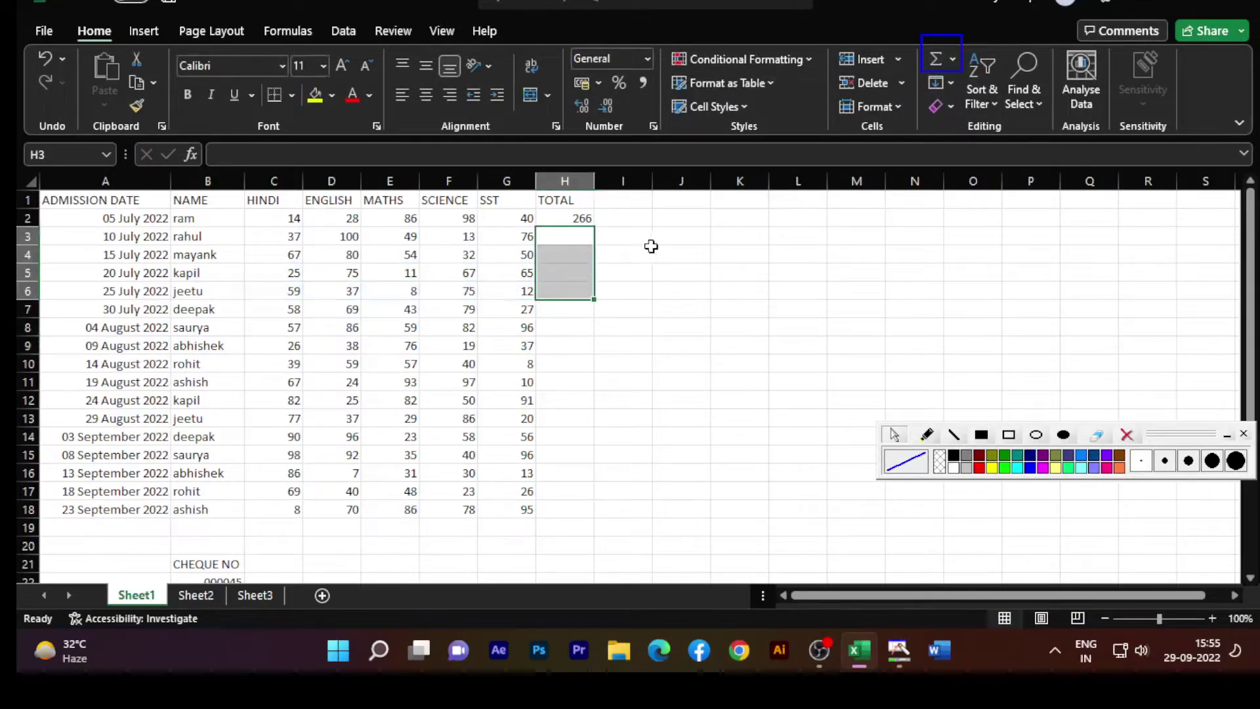
click(656, 253)
Fill the total formula from H2 down through H18 for all students.
click(576, 217)
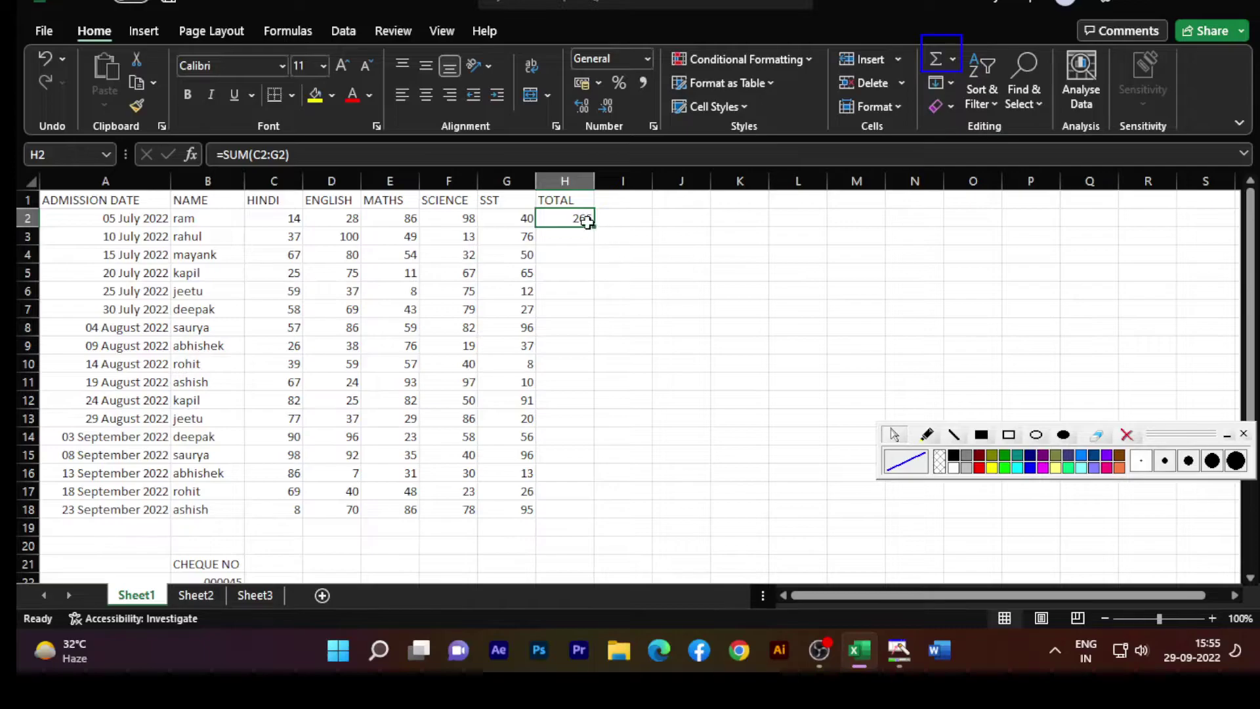
drag(594, 227, 551, 518)
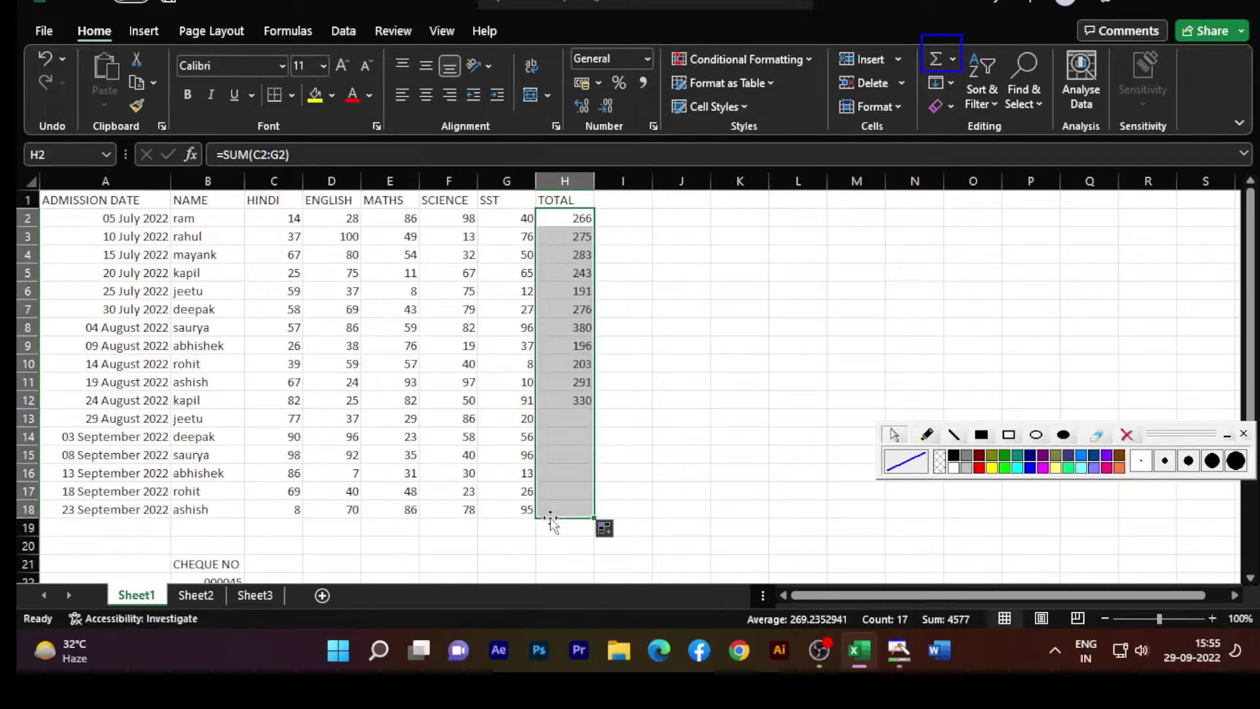
click(700, 251)
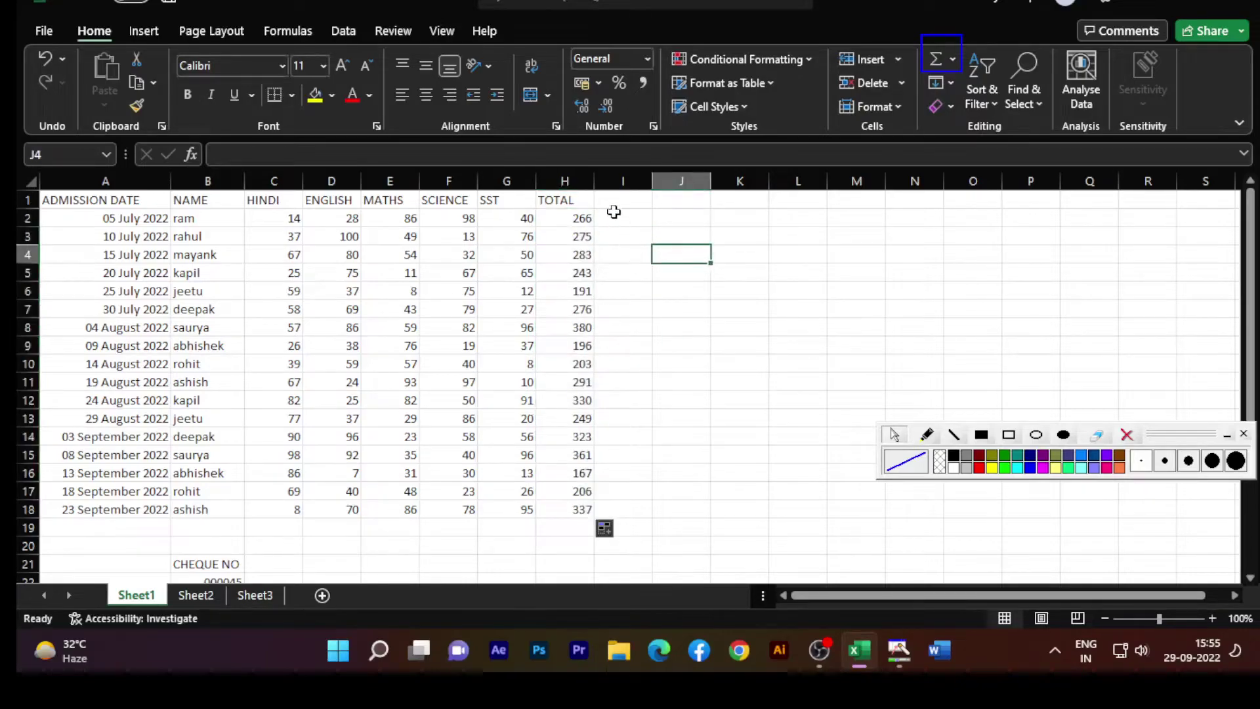
Enter the header PERCENTAGE in cell I1 and autofit column I to its width.
click(632, 198)
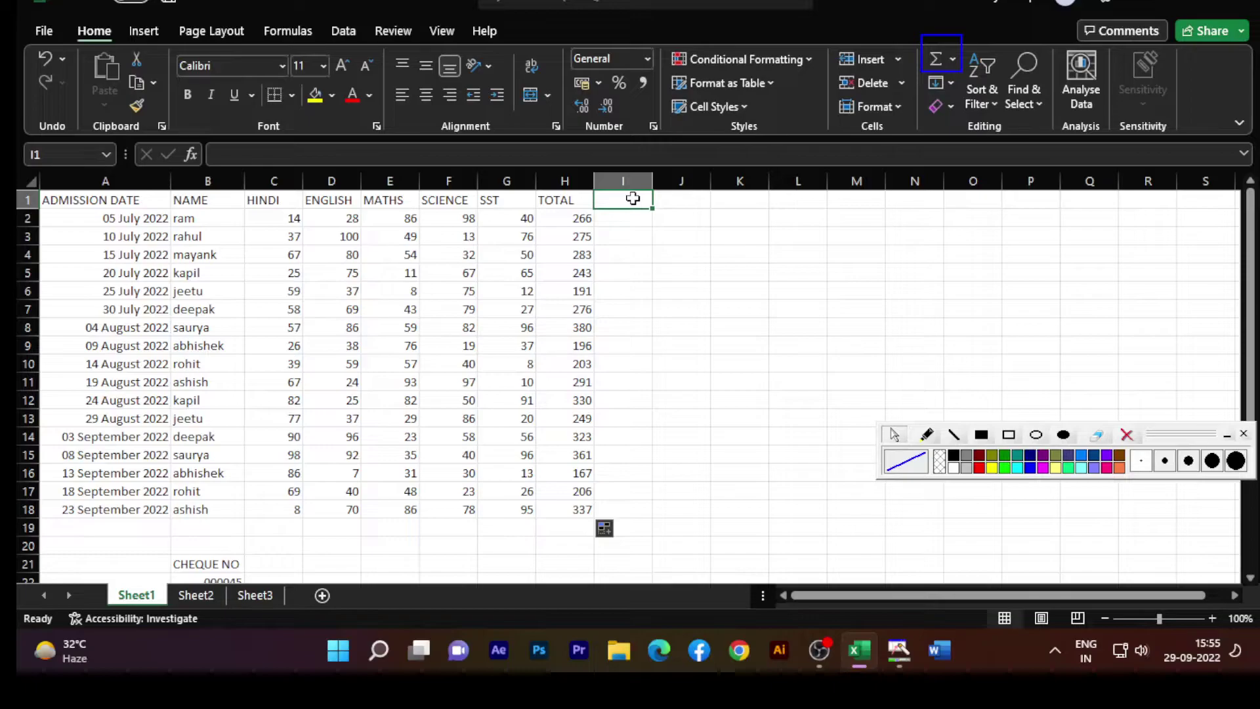
text(PERCENTAGE)
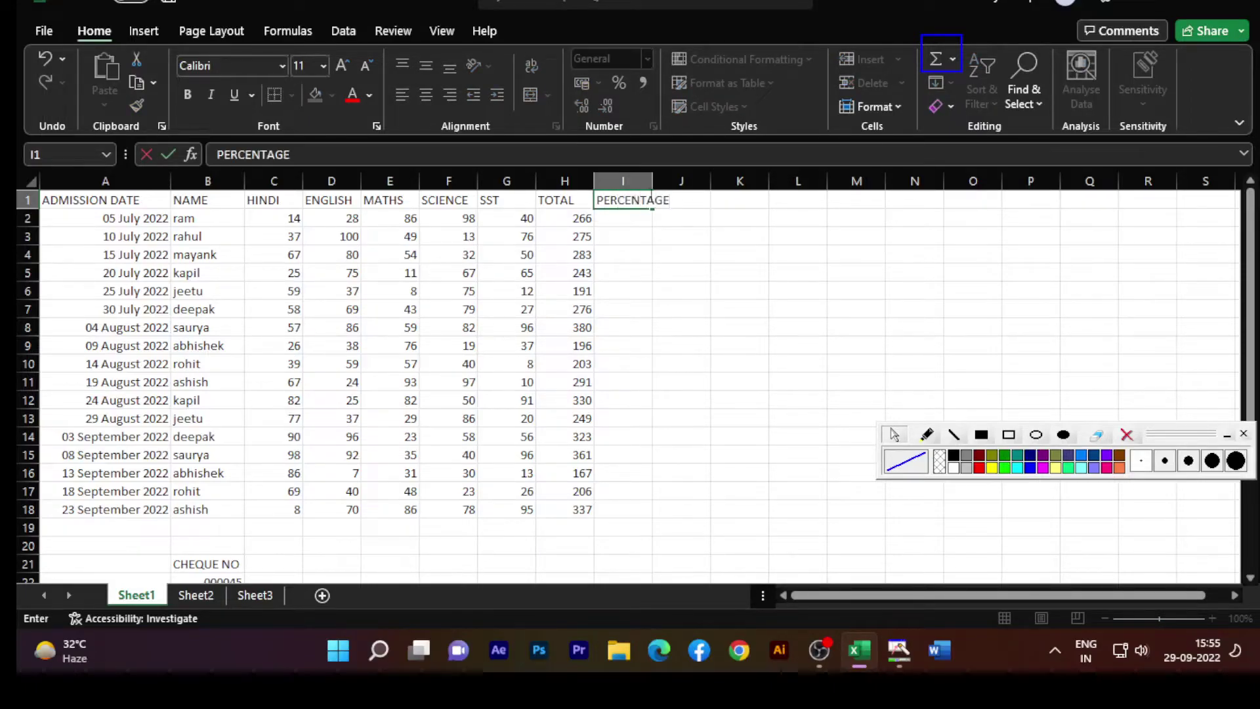
click(650, 180)
double_click(653, 180)
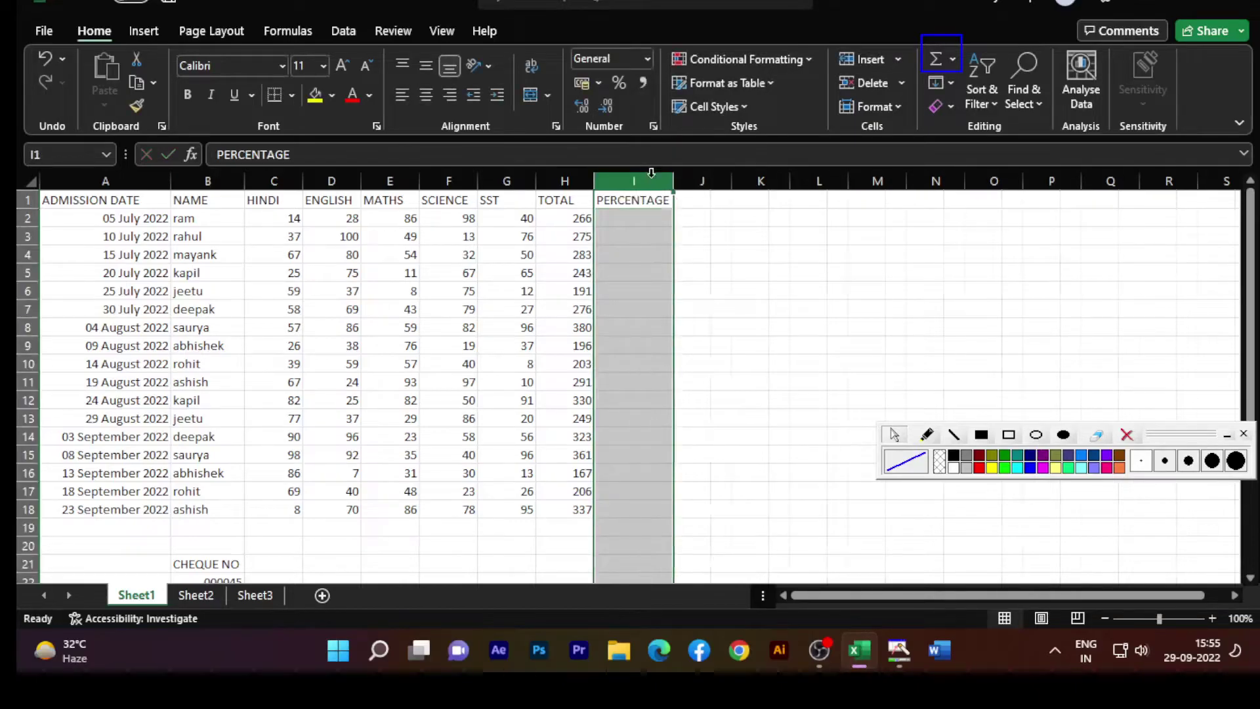
click(638, 217)
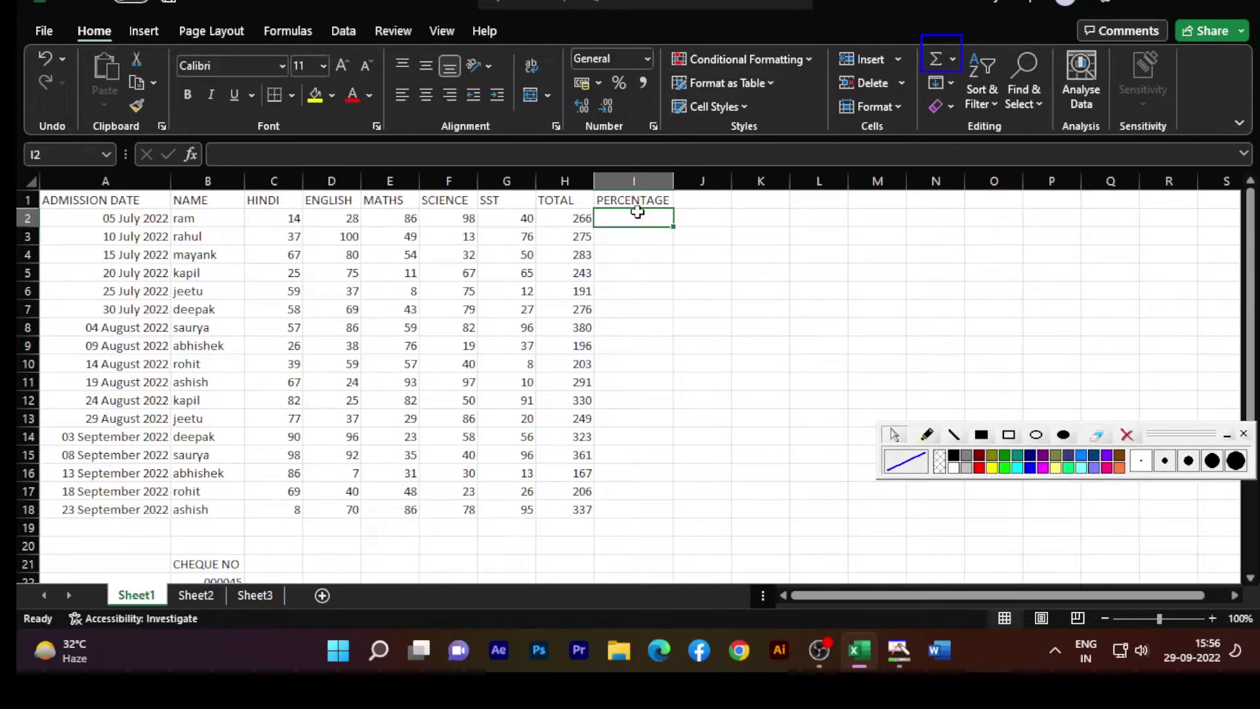
text(=)
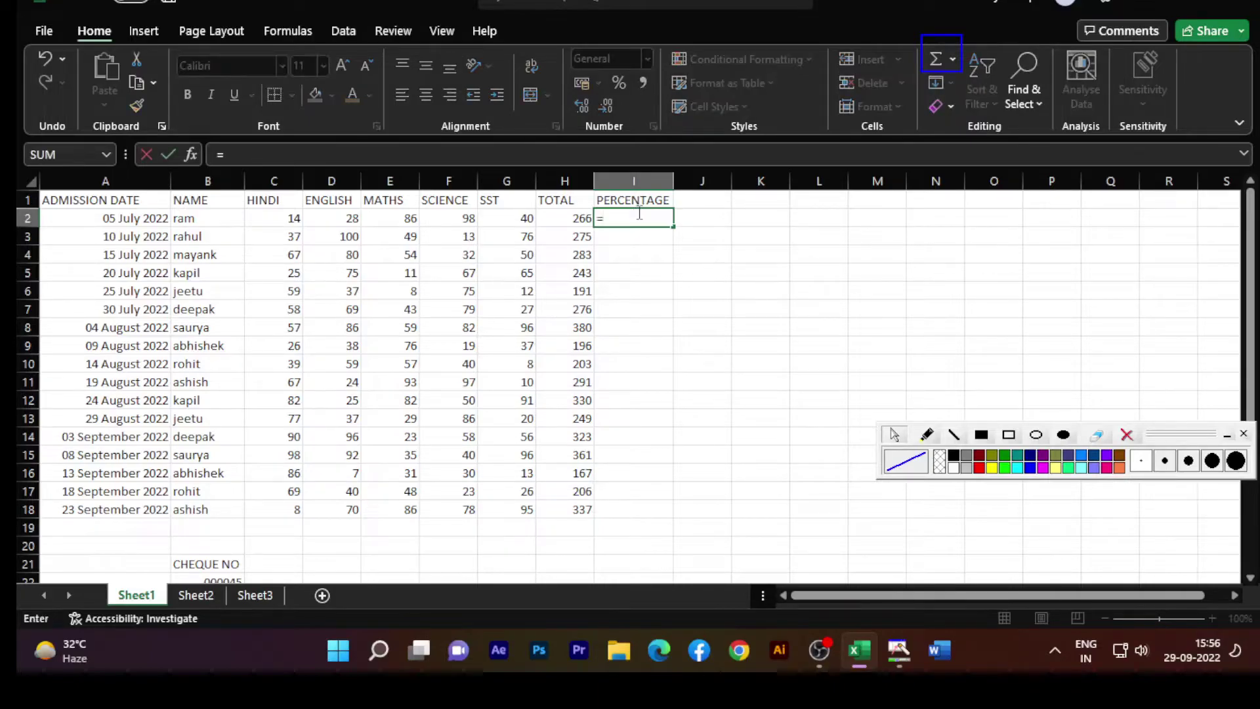
key(BackSpace)
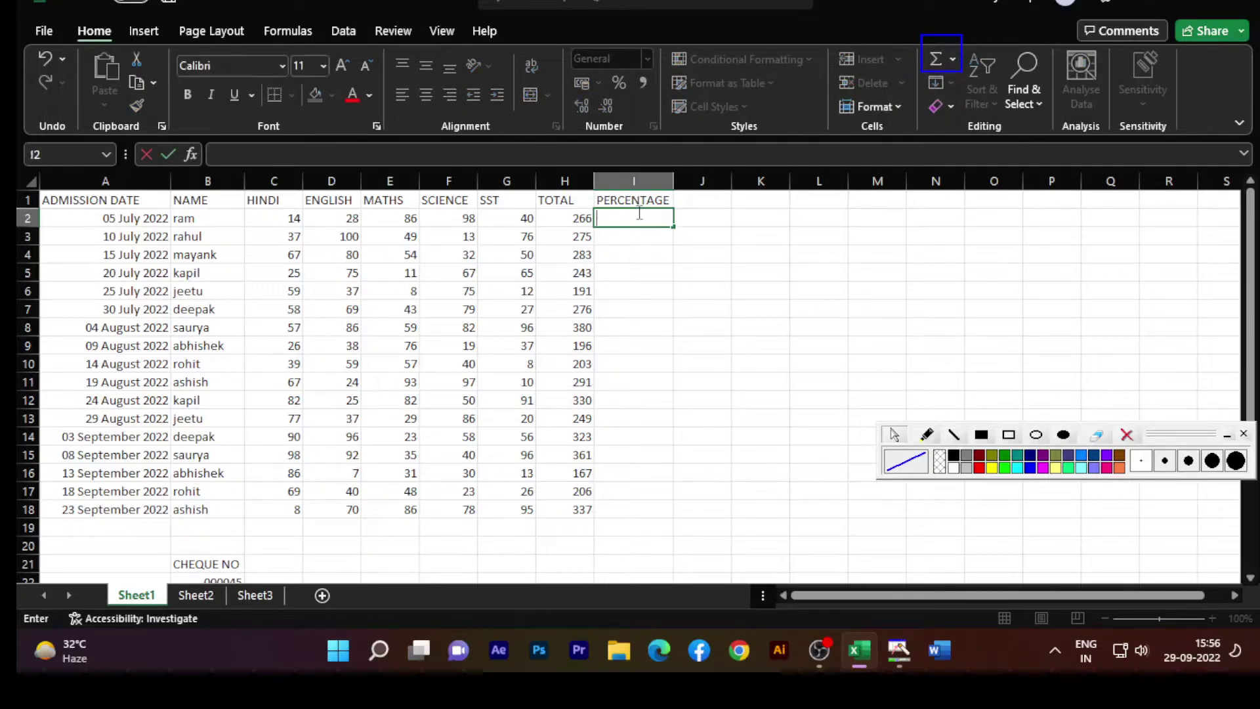
click(646, 269)
Apply the Percent Style number format to cells I2:I18.
drag(643, 219, 624, 509)
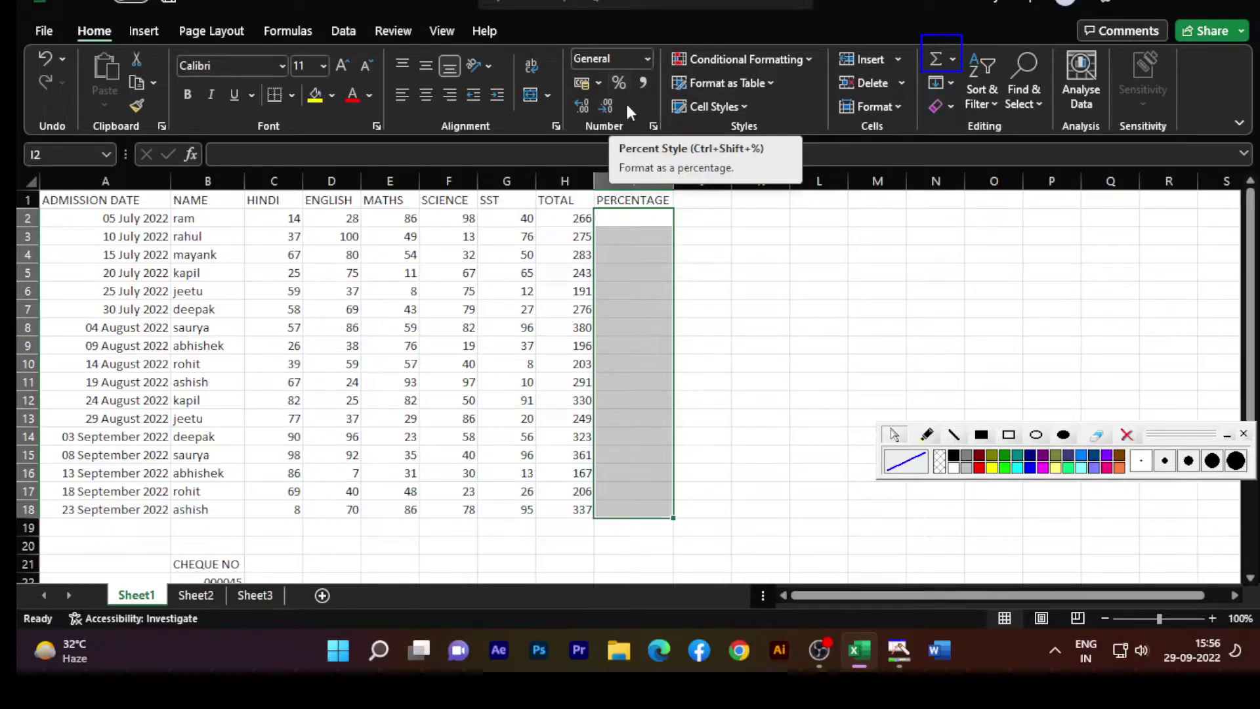
click(620, 82)
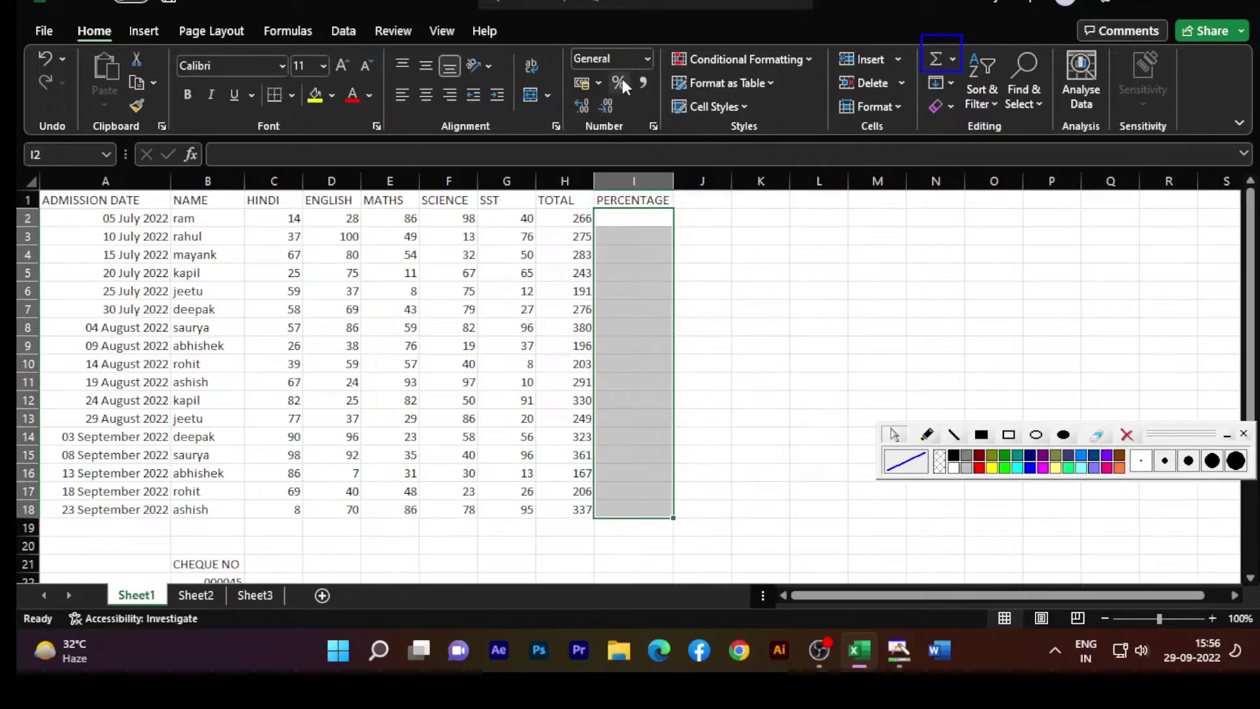
click(621, 217)
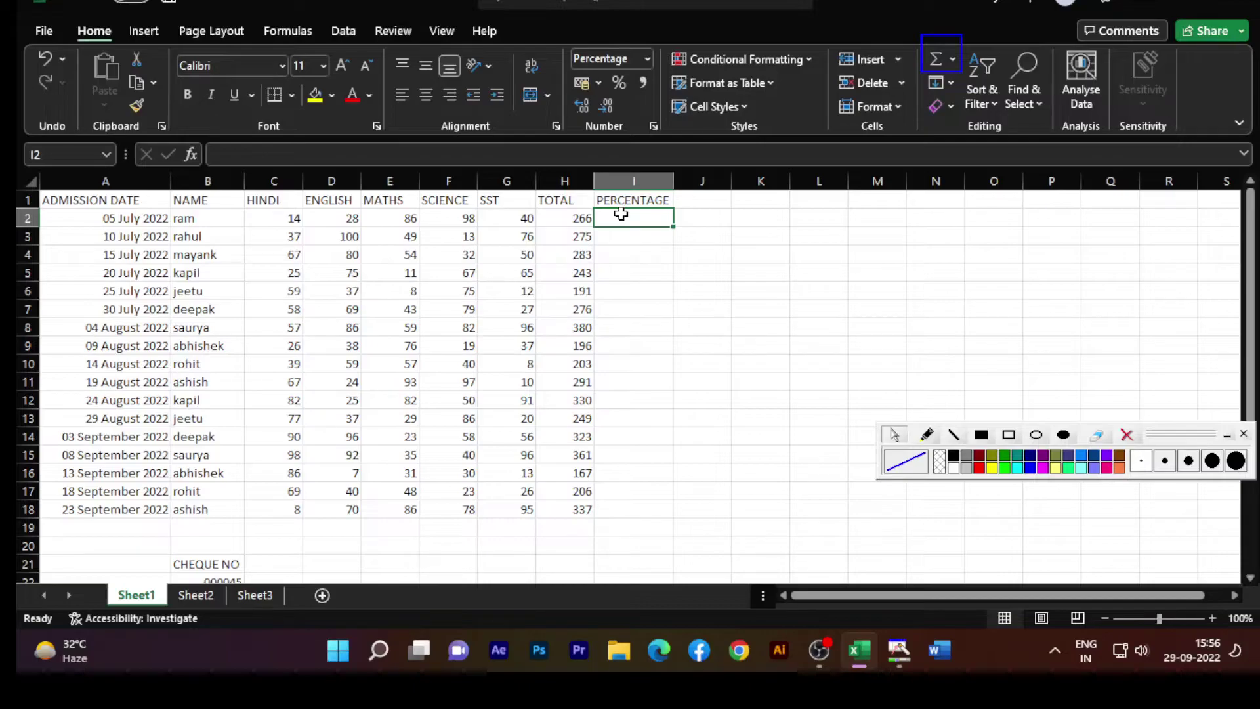
drag(622, 216, 641, 512)
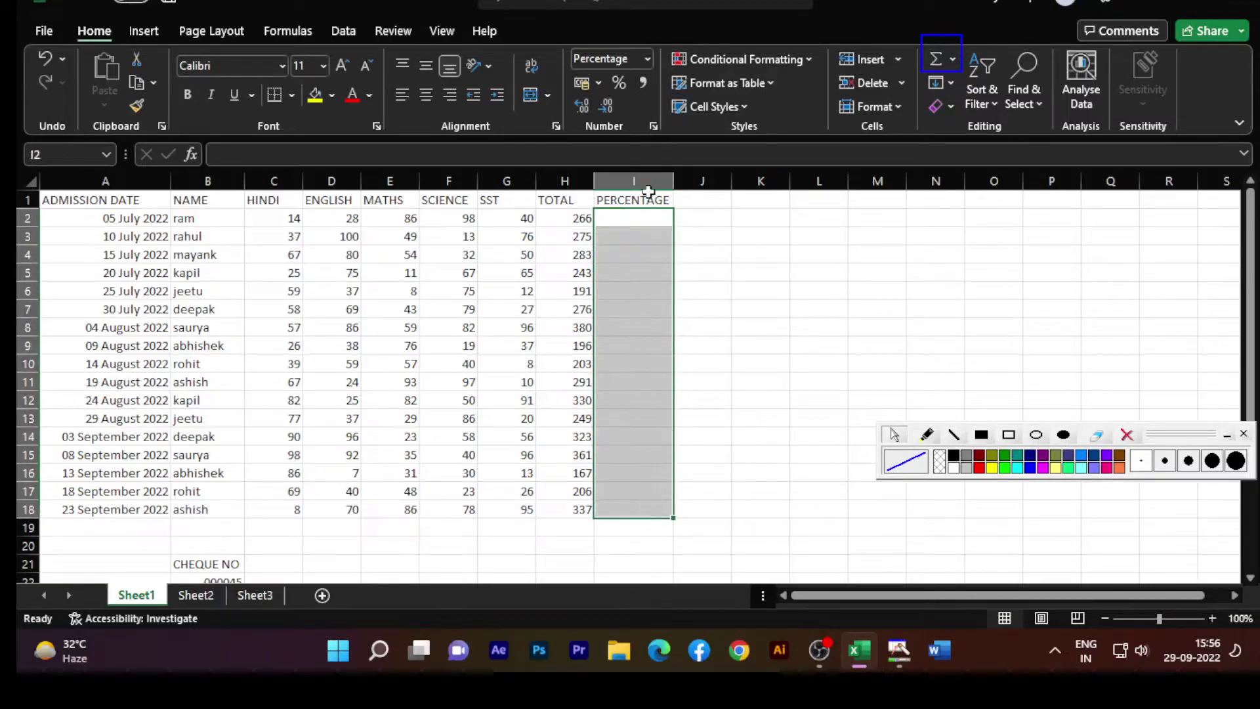
Calculate the first student's percentage in cell I2 with the formula =H2/500.
click(634, 221)
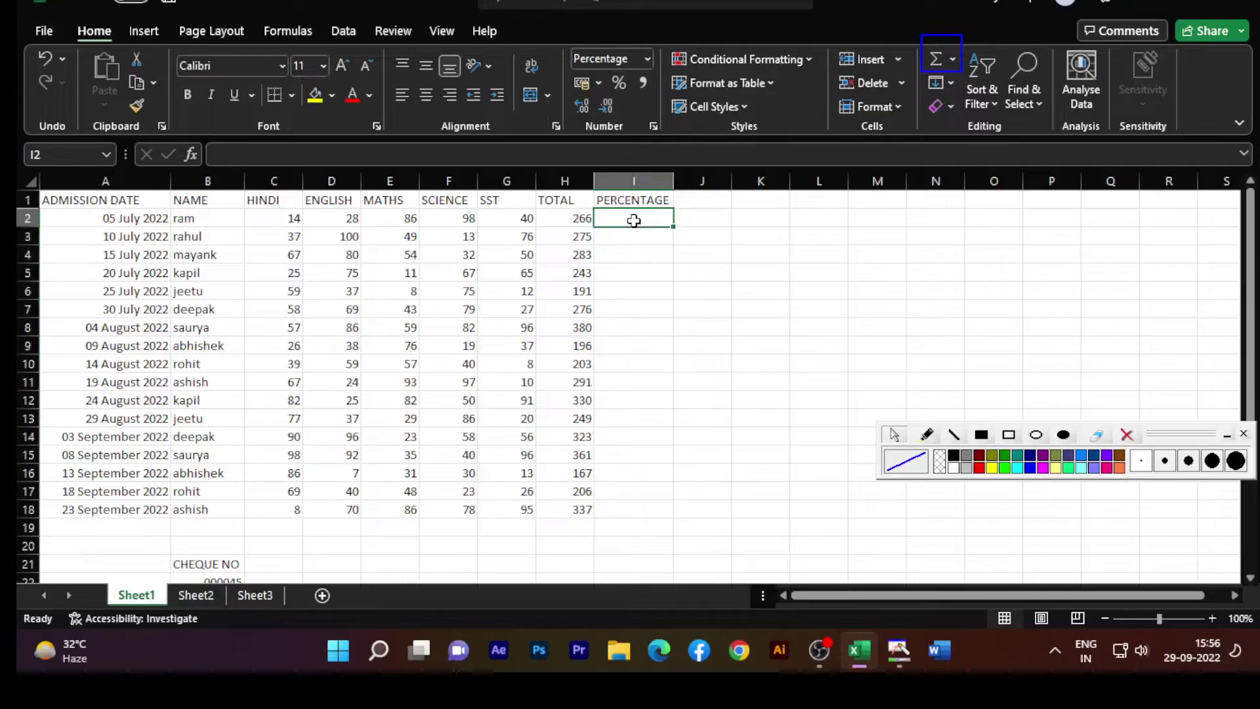
text(=)
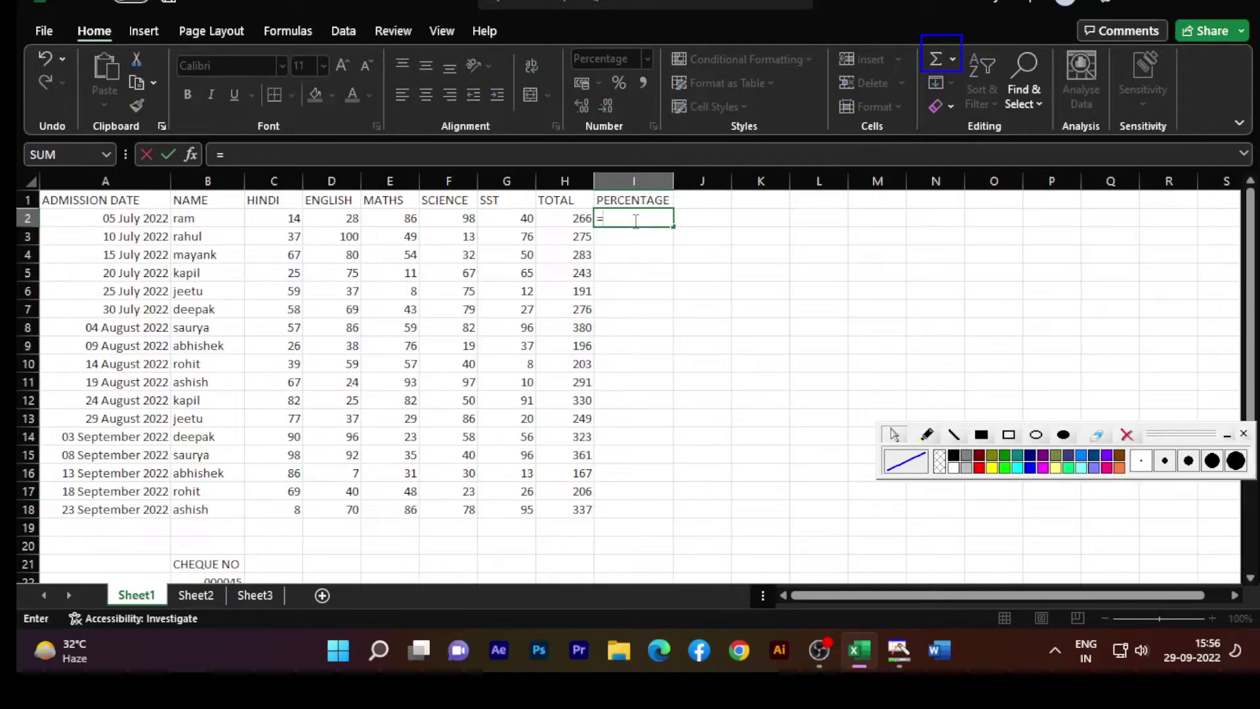
click(566, 216)
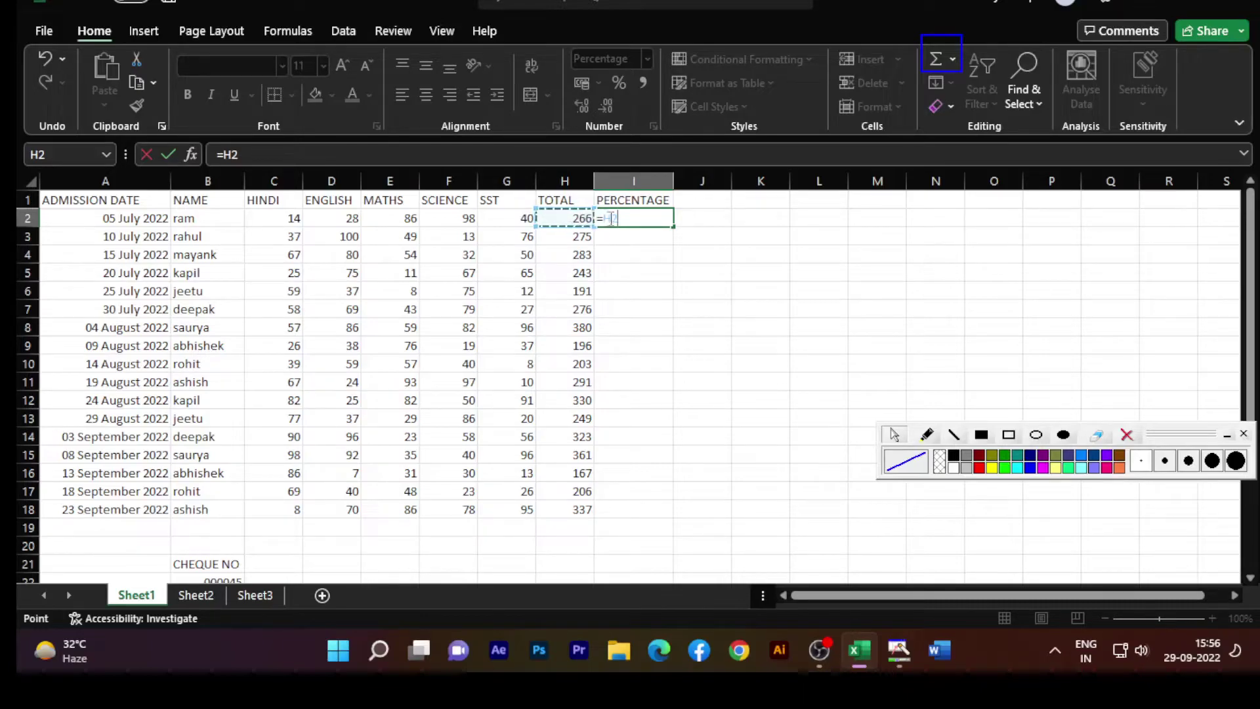
text(/500)
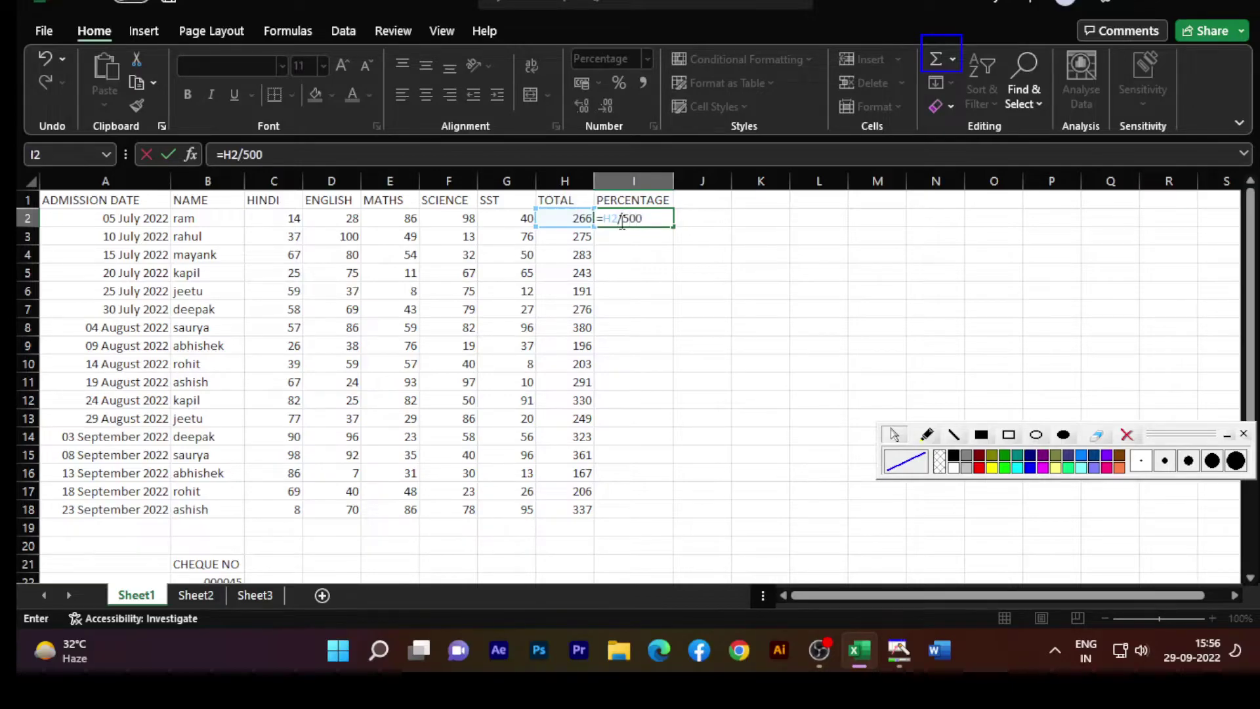
key(Return)
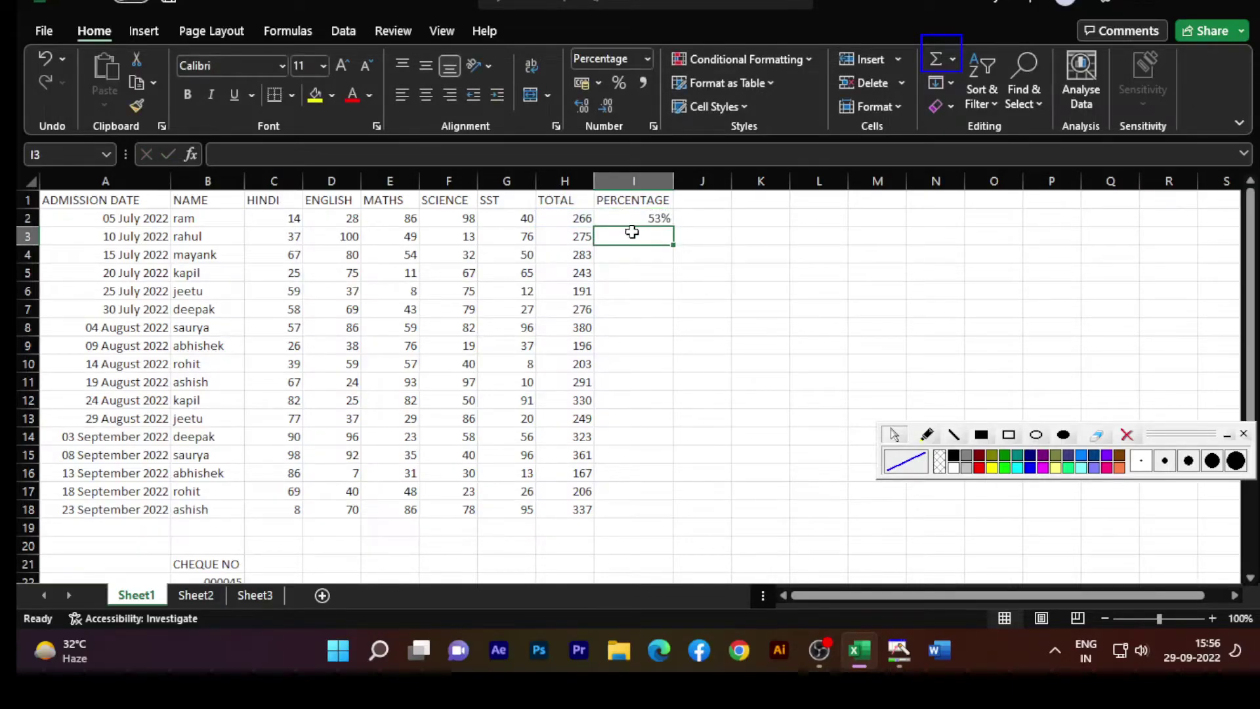
Enter =H3/500 in cell I3 and fill the formula down through I18.
text(=)
click(575, 238)
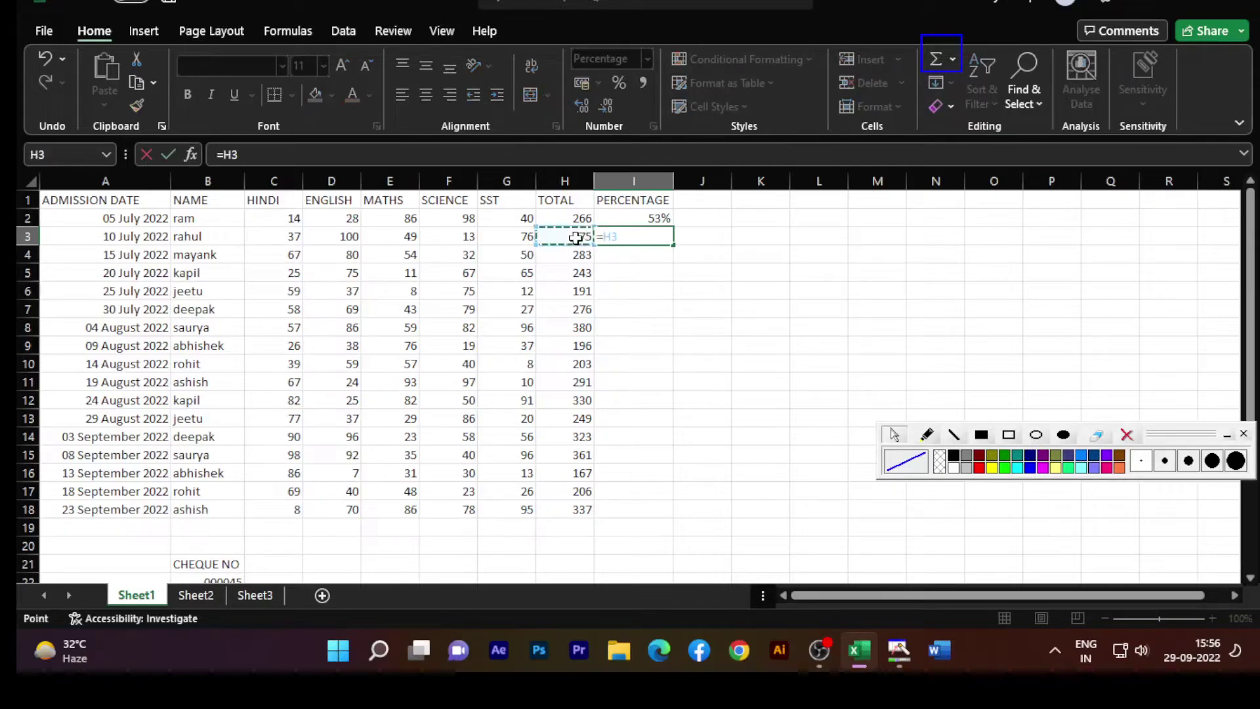
text(/500)
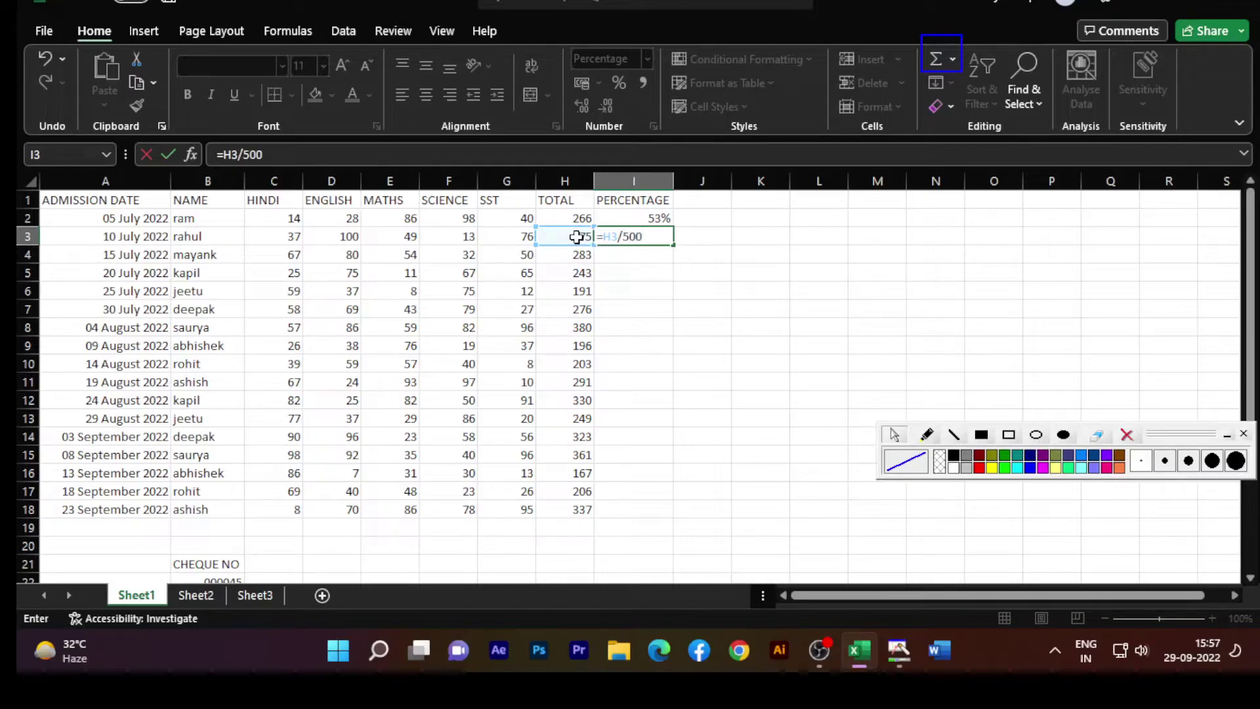
key(Return)
click(661, 239)
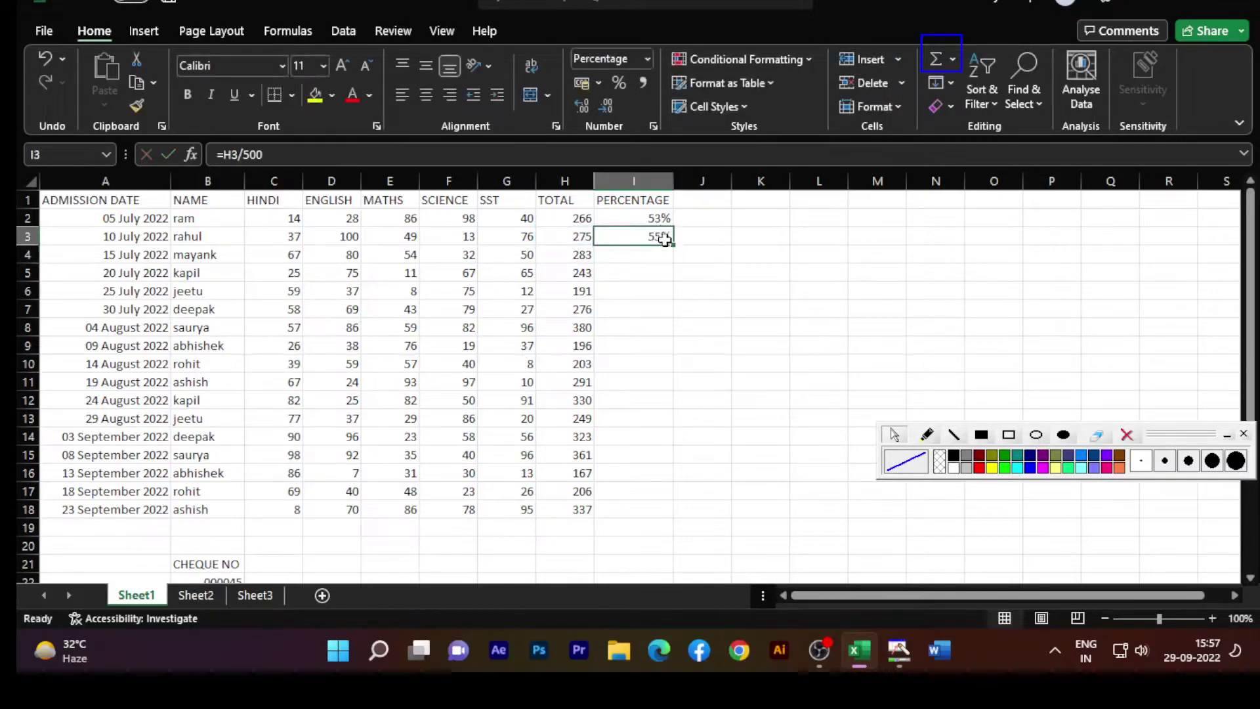
drag(674, 244, 675, 517)
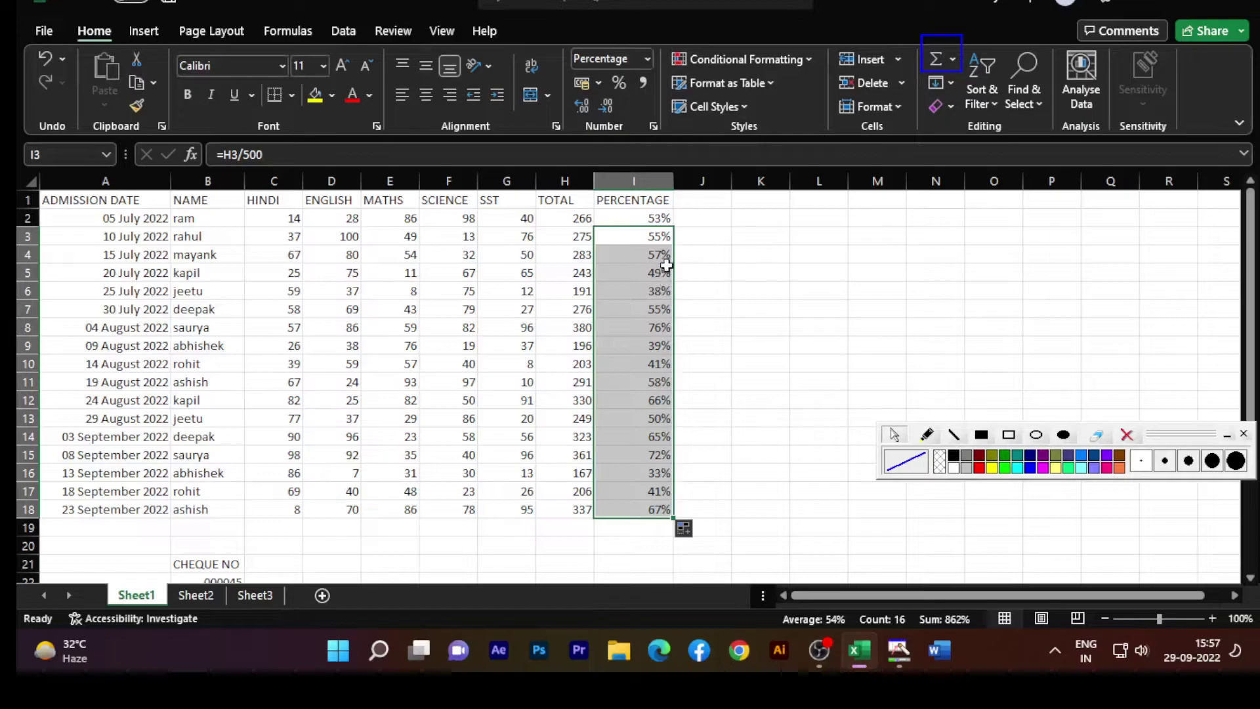
Show the percentages in I2:I18 with two decimal places.
click(695, 245)
drag(652, 216, 643, 501)
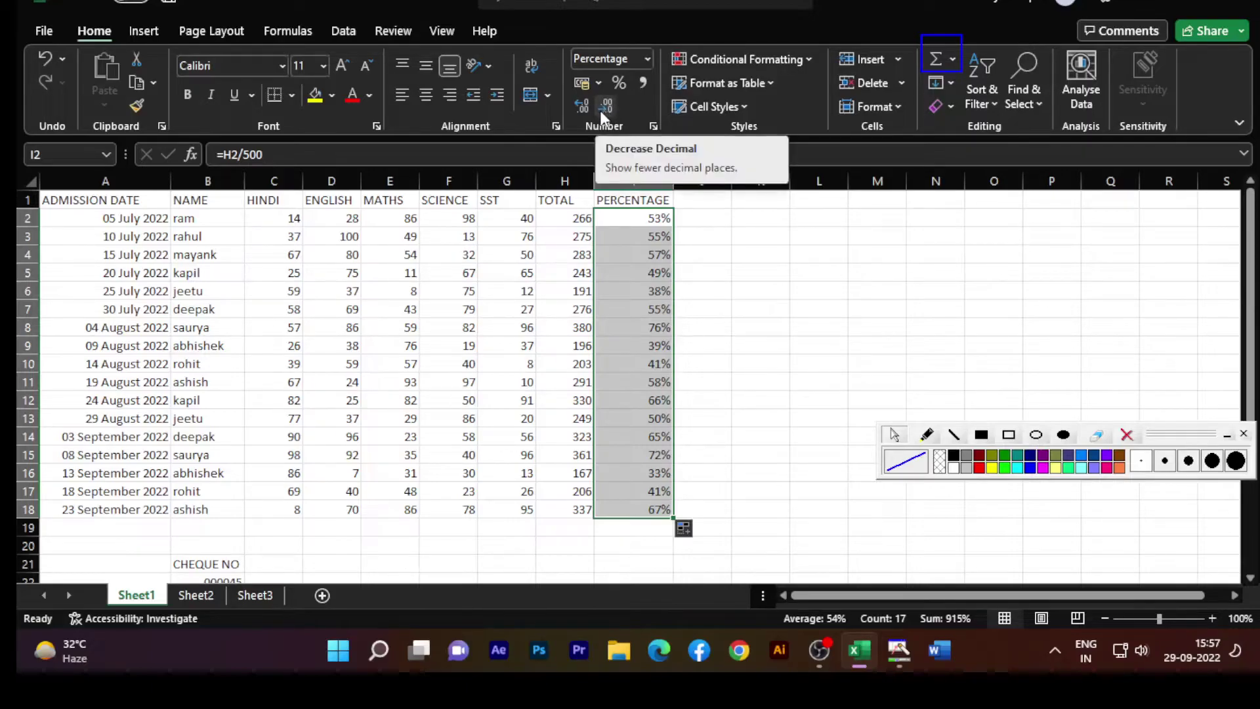
click(582, 103)
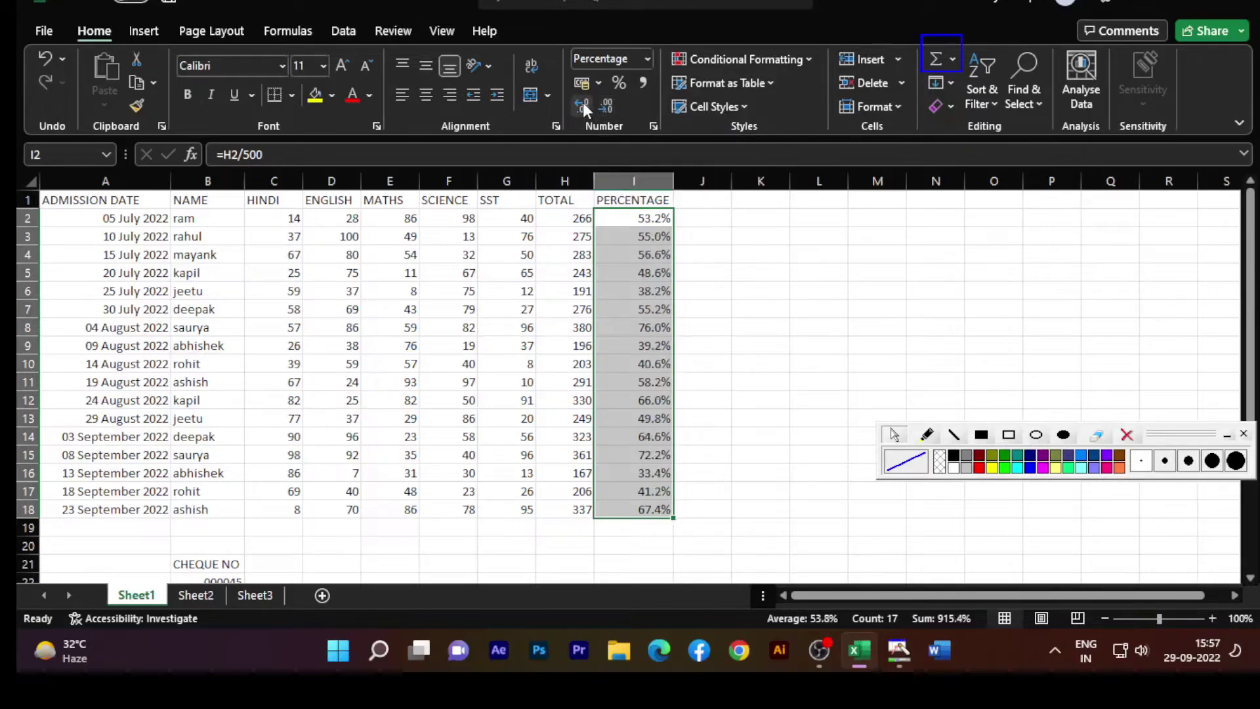
click(582, 103)
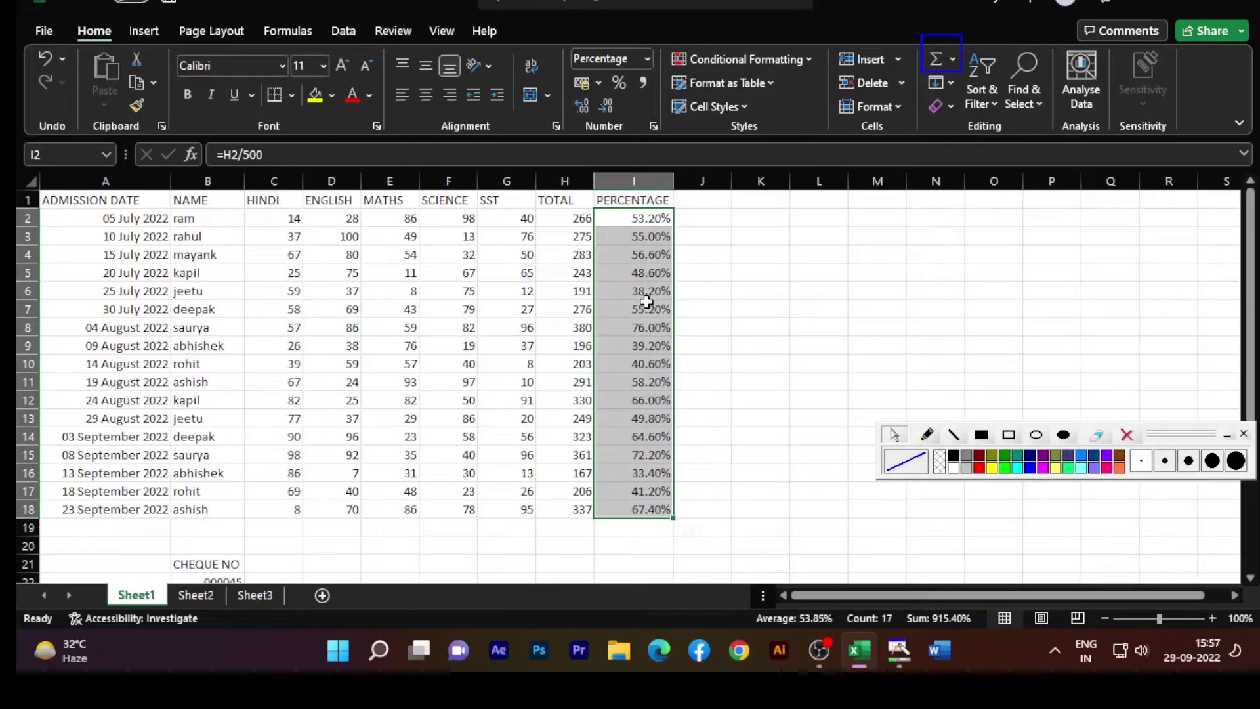
click(646, 219)
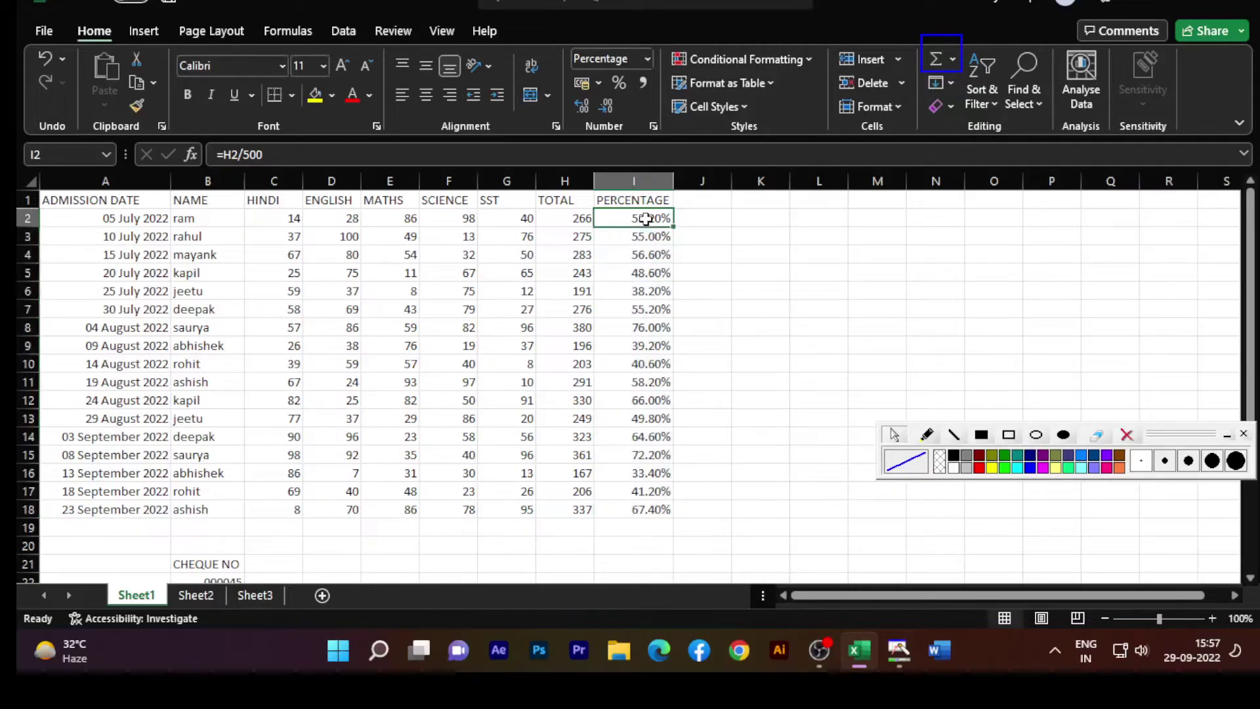
drag(645, 219, 645, 503)
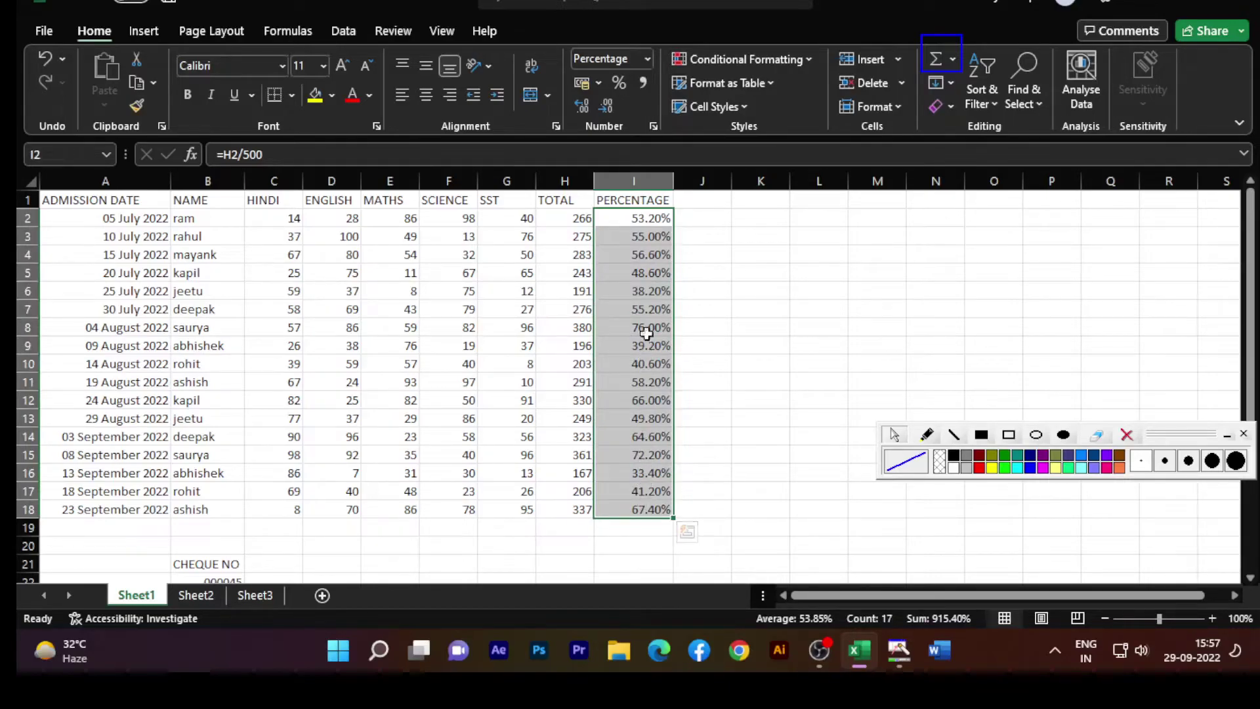
Enter the header PASS /FAIL in cell J1 beside the percentage column.
click(709, 228)
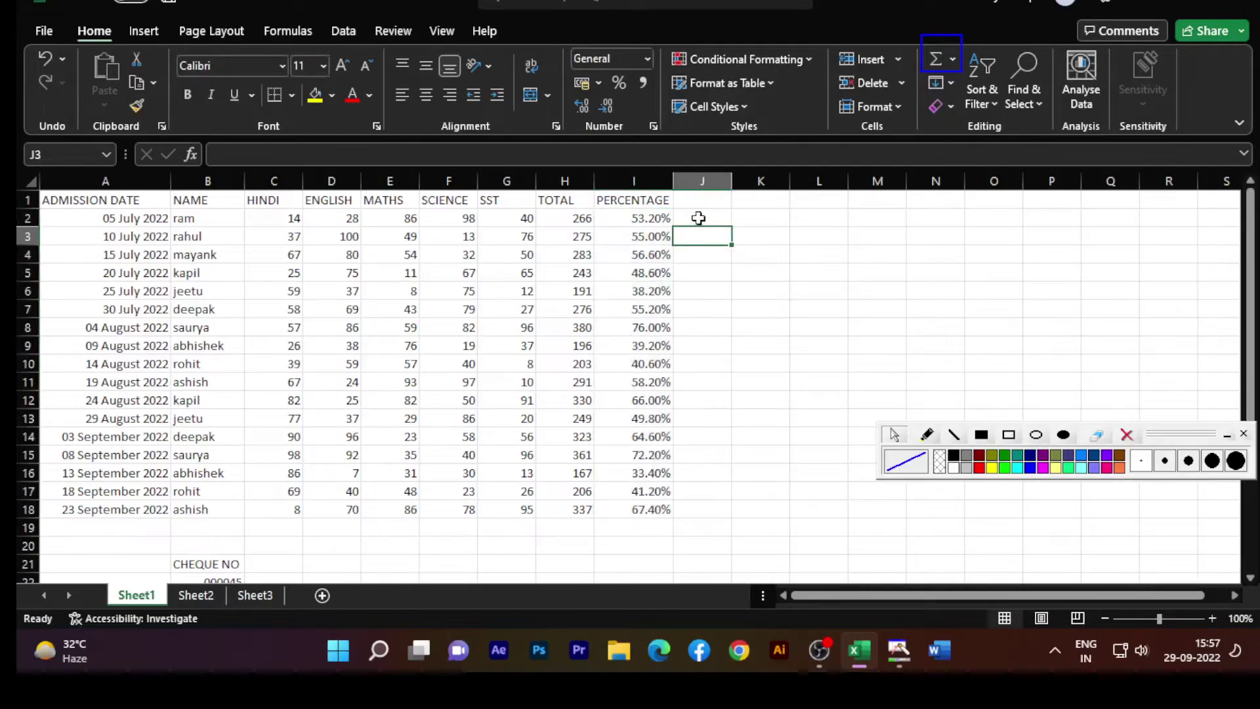
click(700, 215)
click(704, 200)
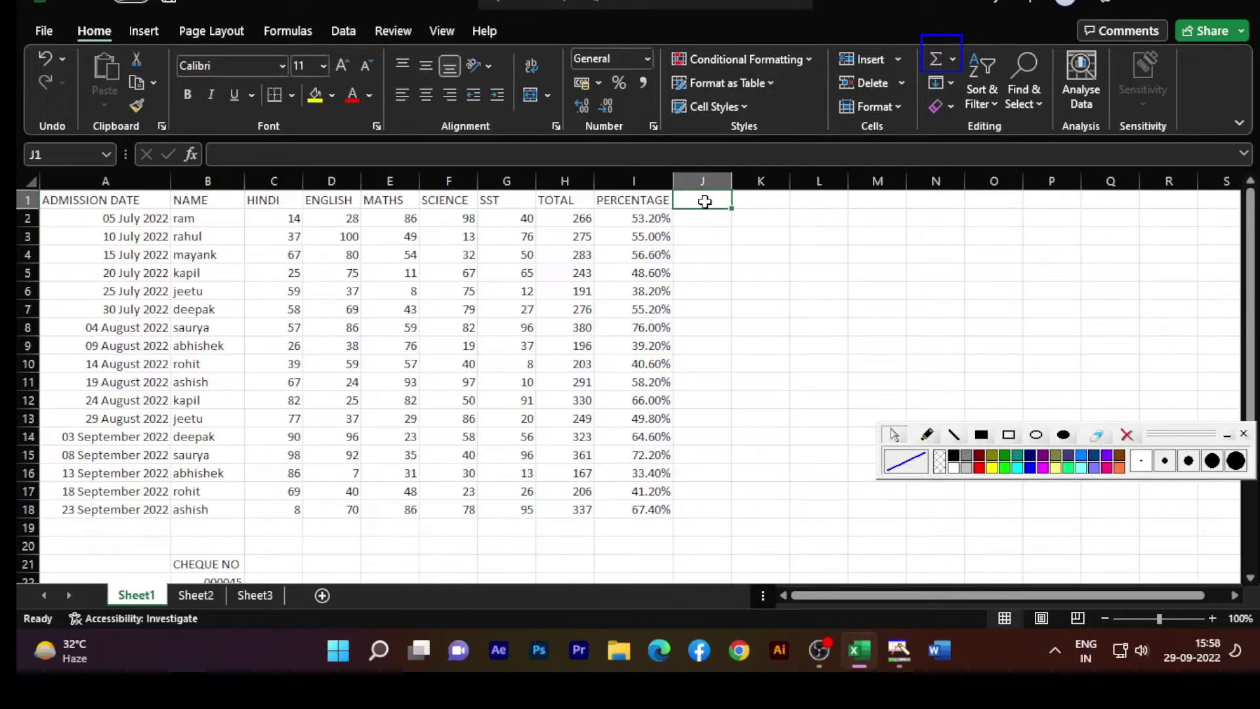
text(PASS /FAIL)
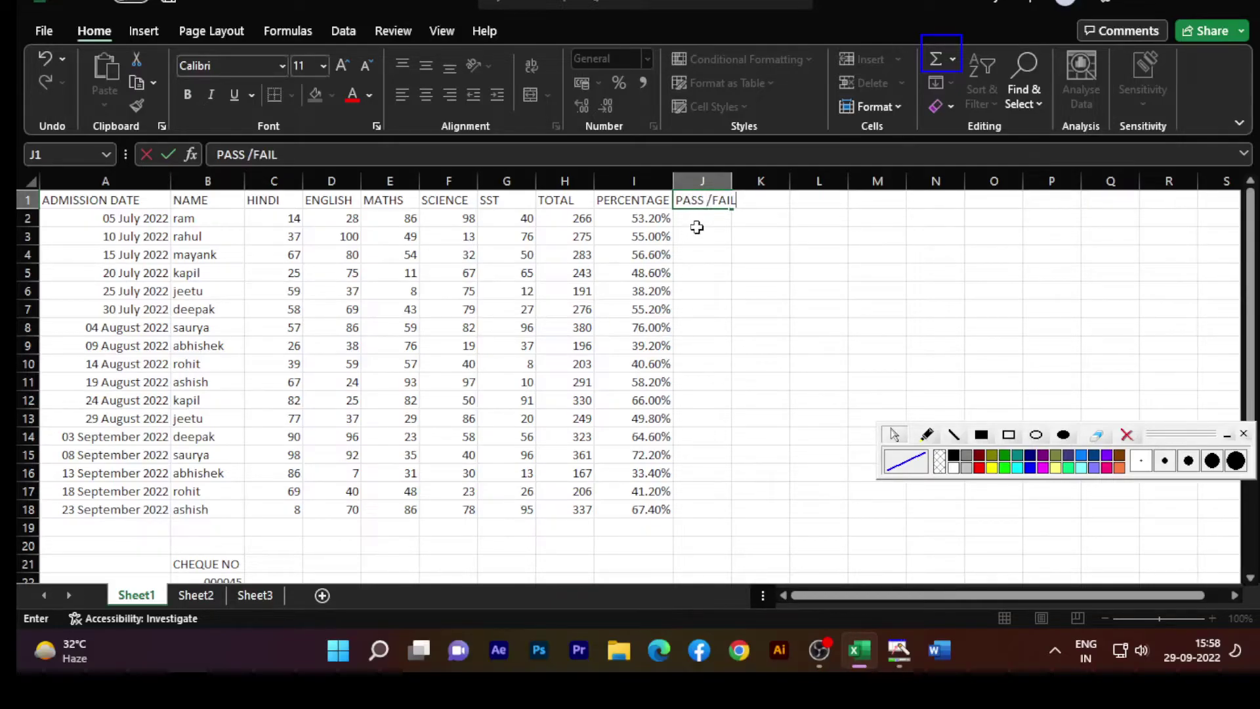
Try to enter =H2>200,"PASS","FAIL") in cell J2 as the first student's pass/fail formula.
click(697, 221)
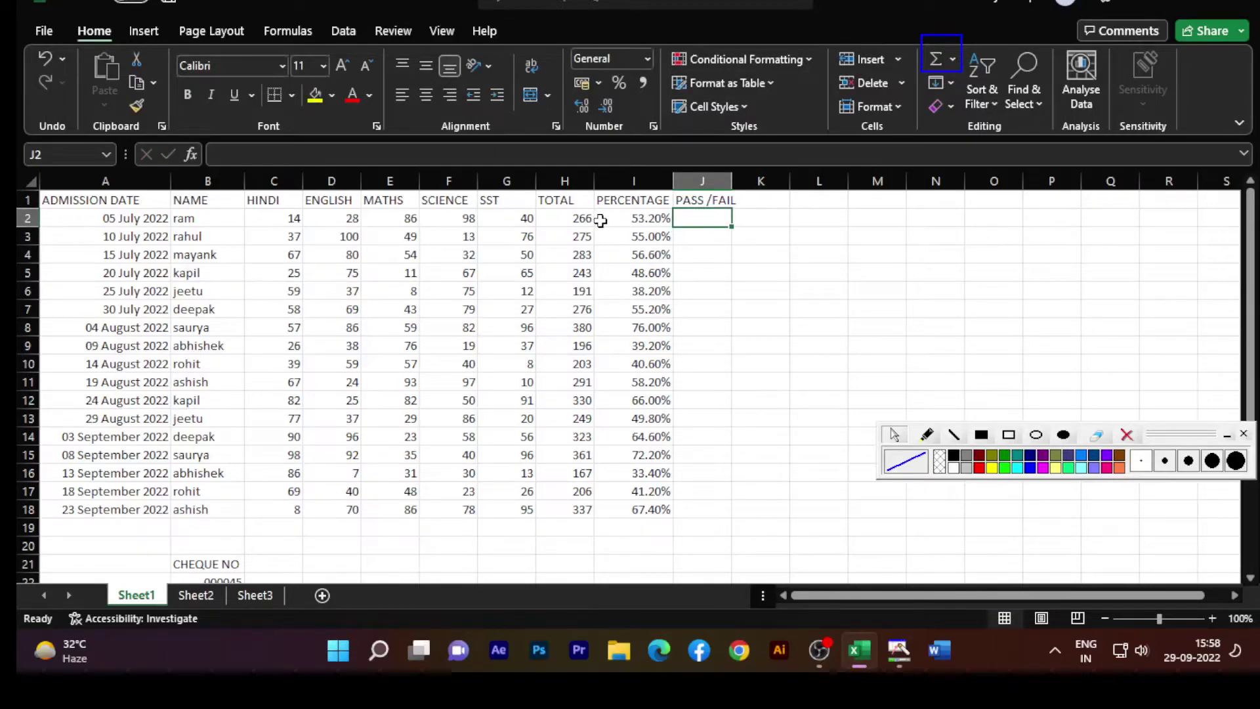
click(568, 218)
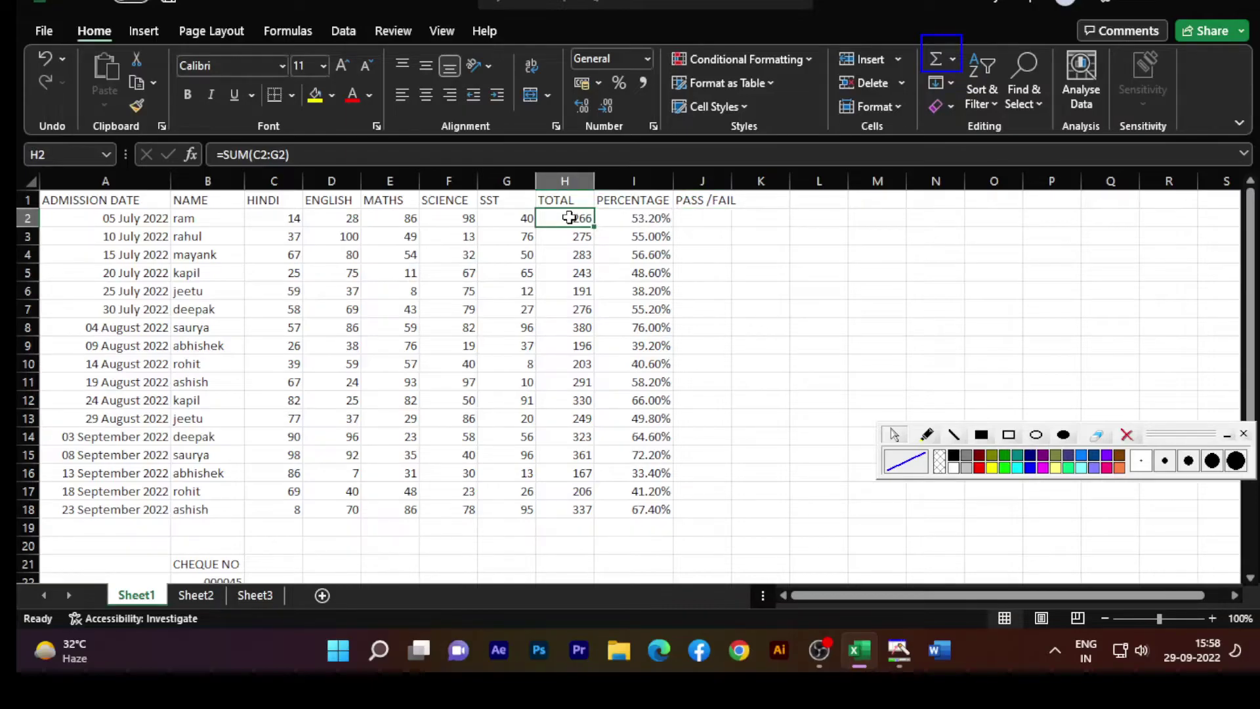
click(574, 253)
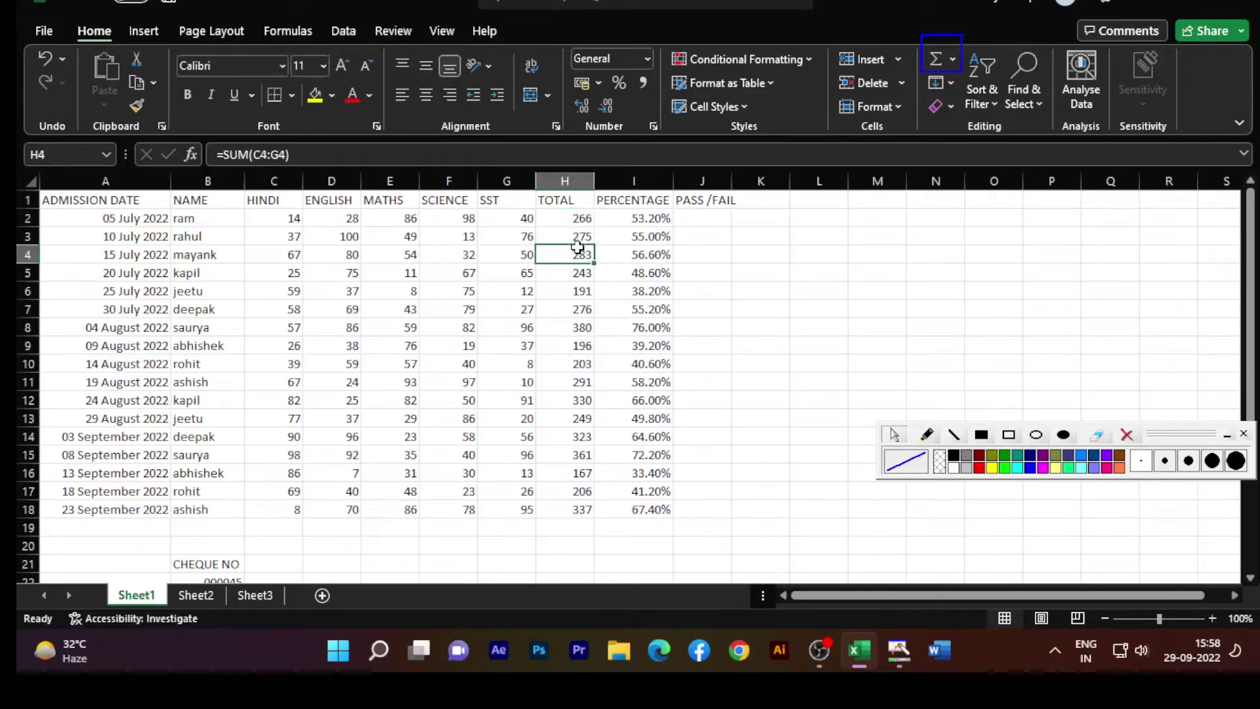
click(576, 220)
click(700, 218)
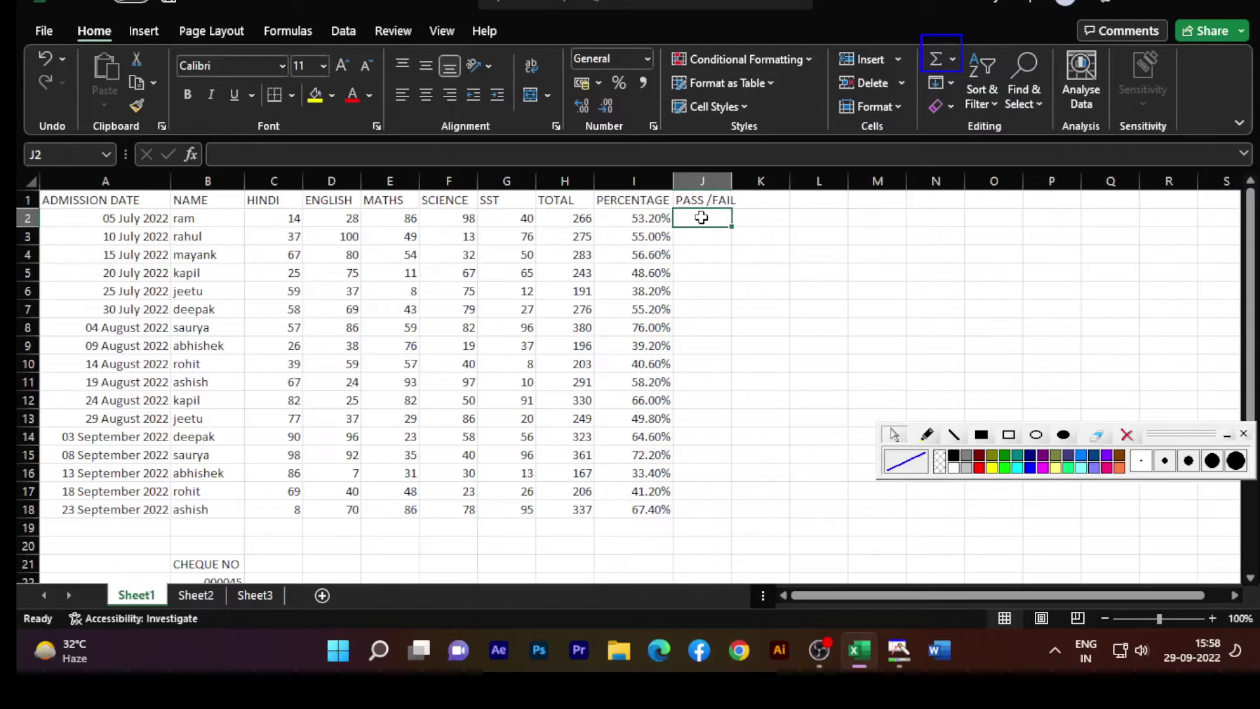
text(=)
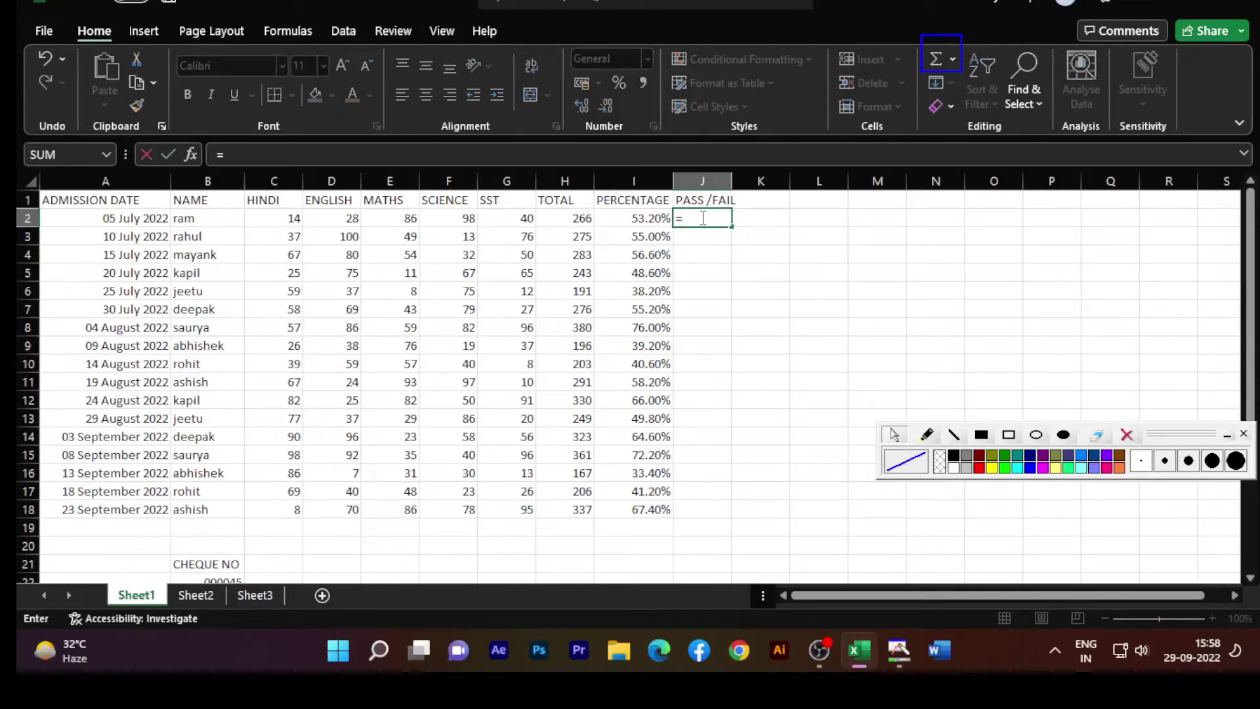
click(578, 217)
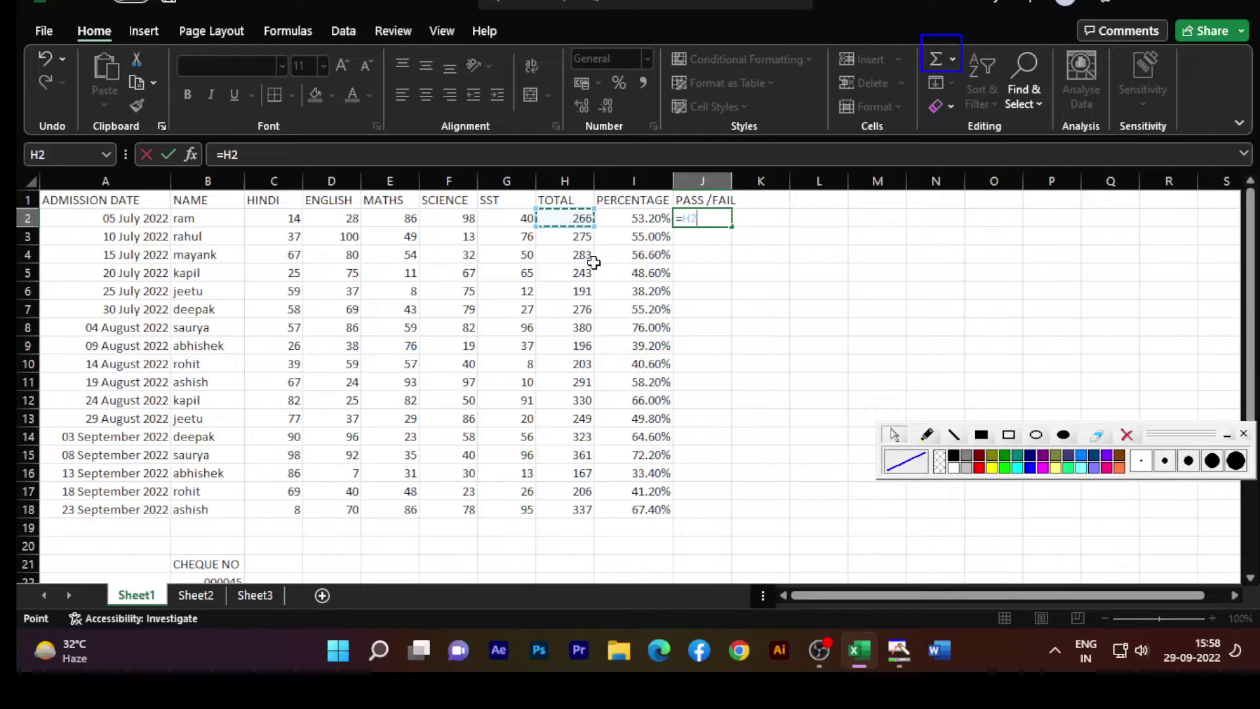
text(>200,)
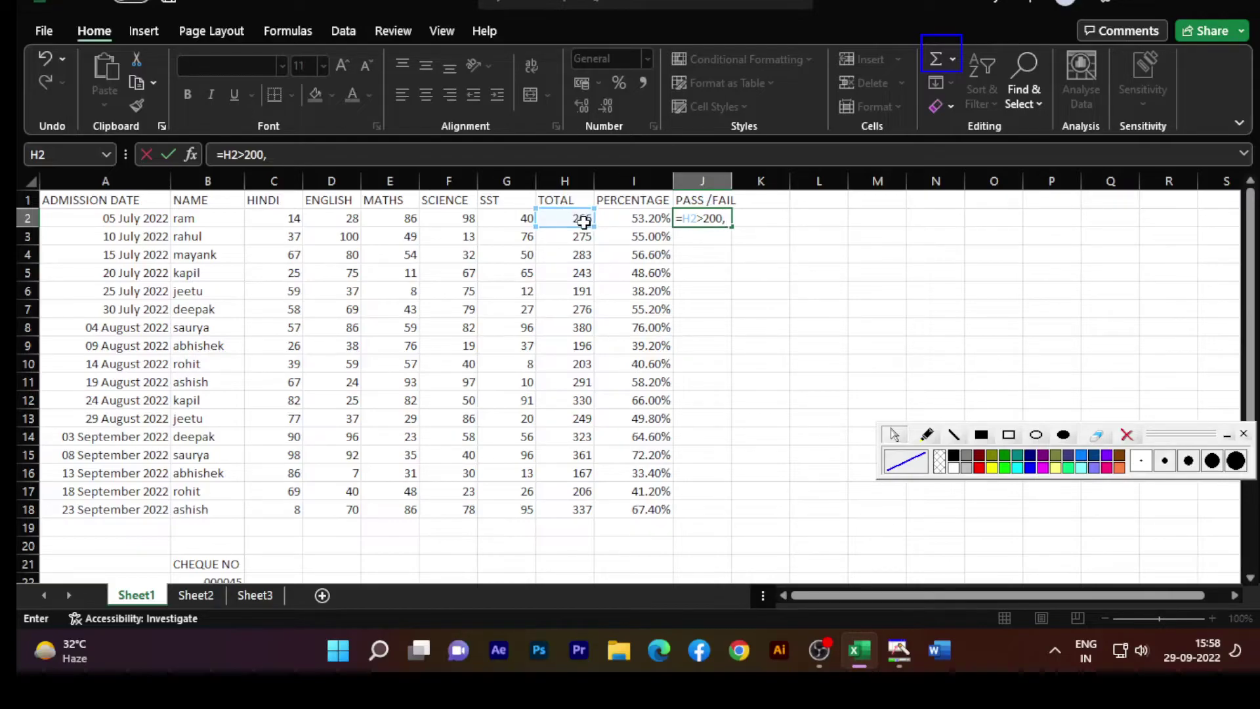
text("PASS",")
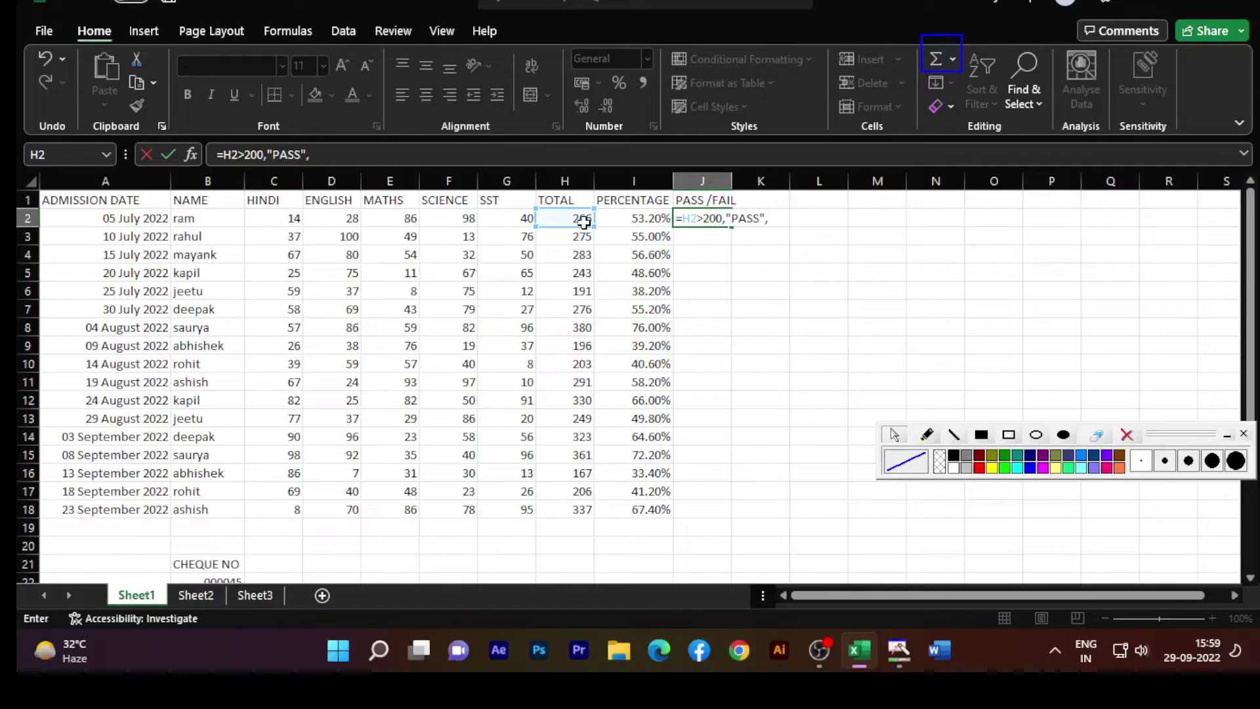
text(FAIL")
key(Return)
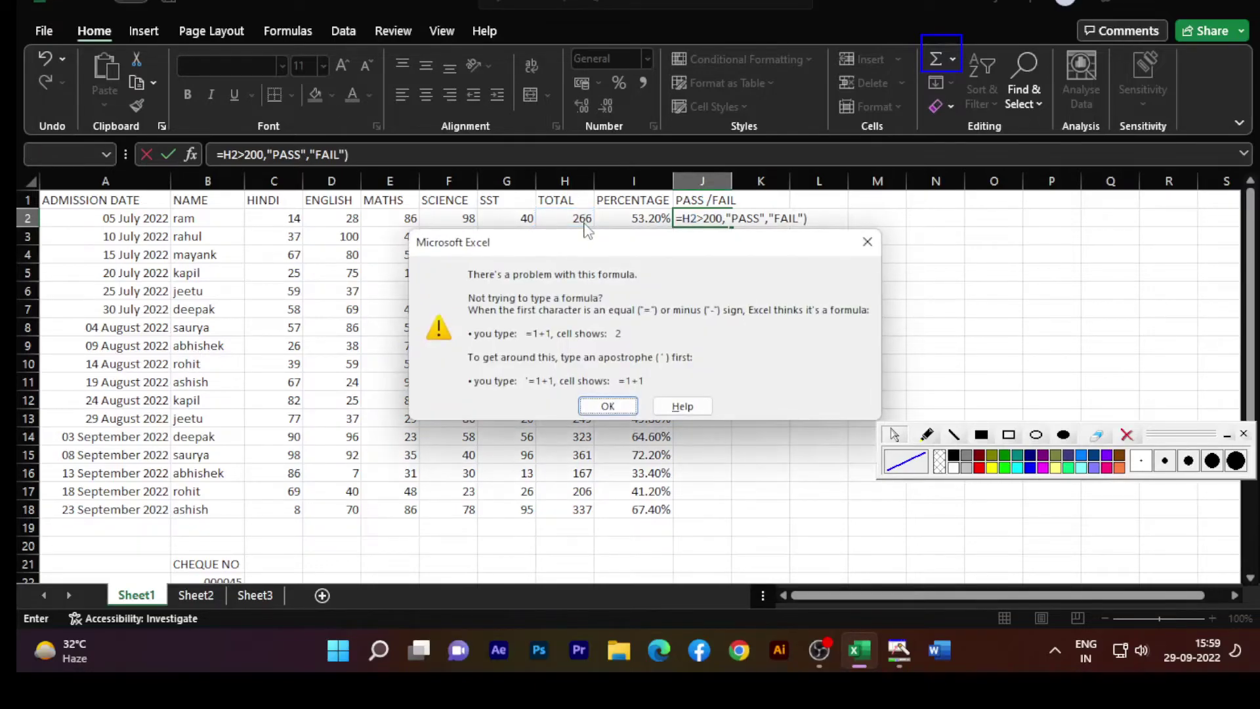
click(605, 404)
Try to confirm the pass/fail formula in J2 once more, and discard the entry.
click(705, 219)
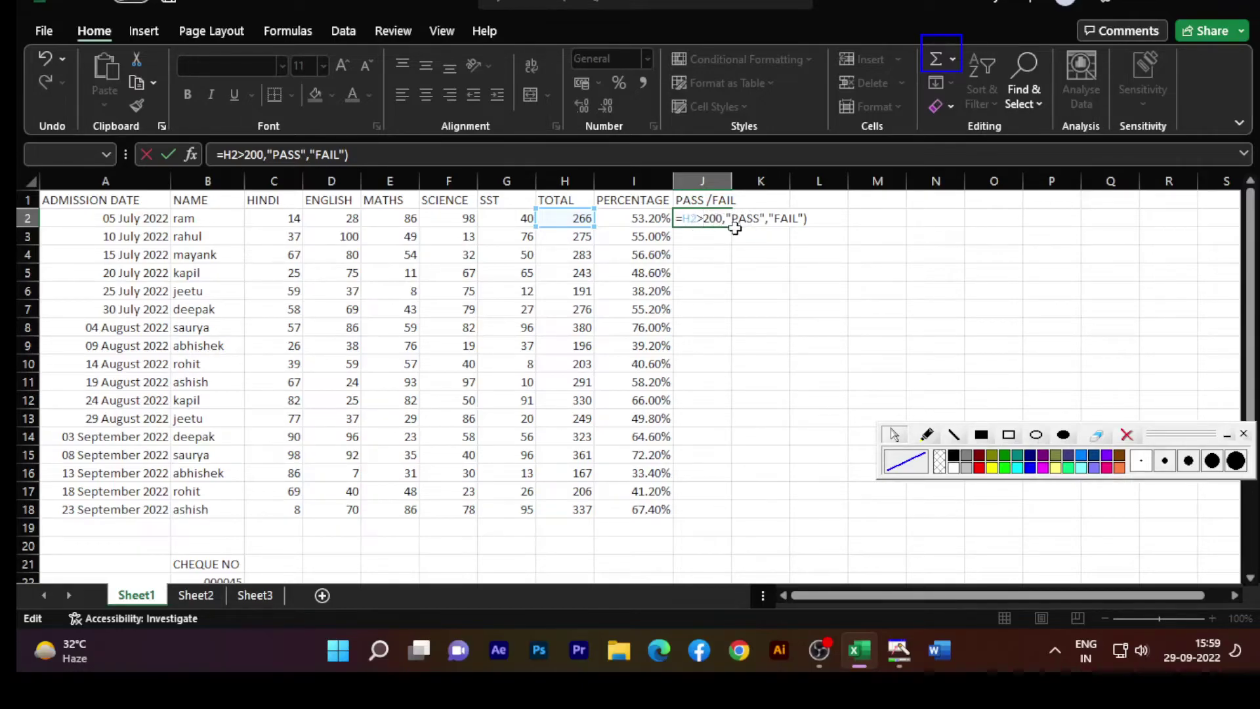
click(814, 217)
key(Return)
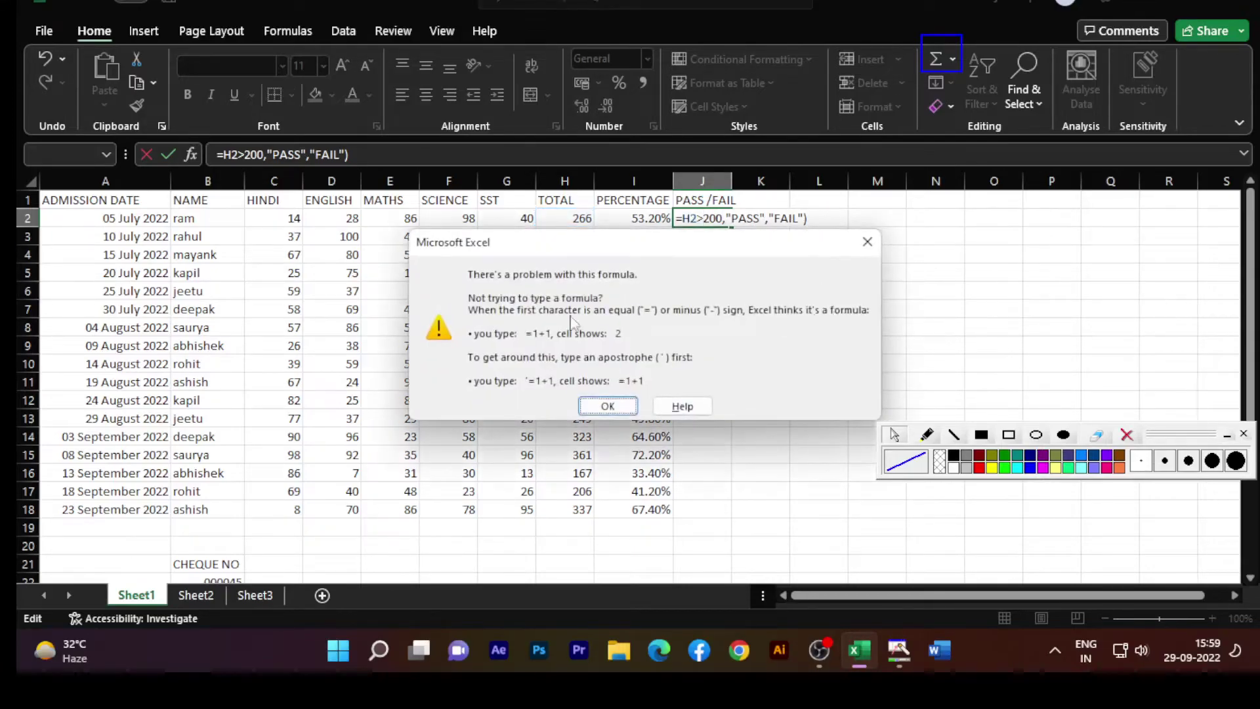
click(607, 405)
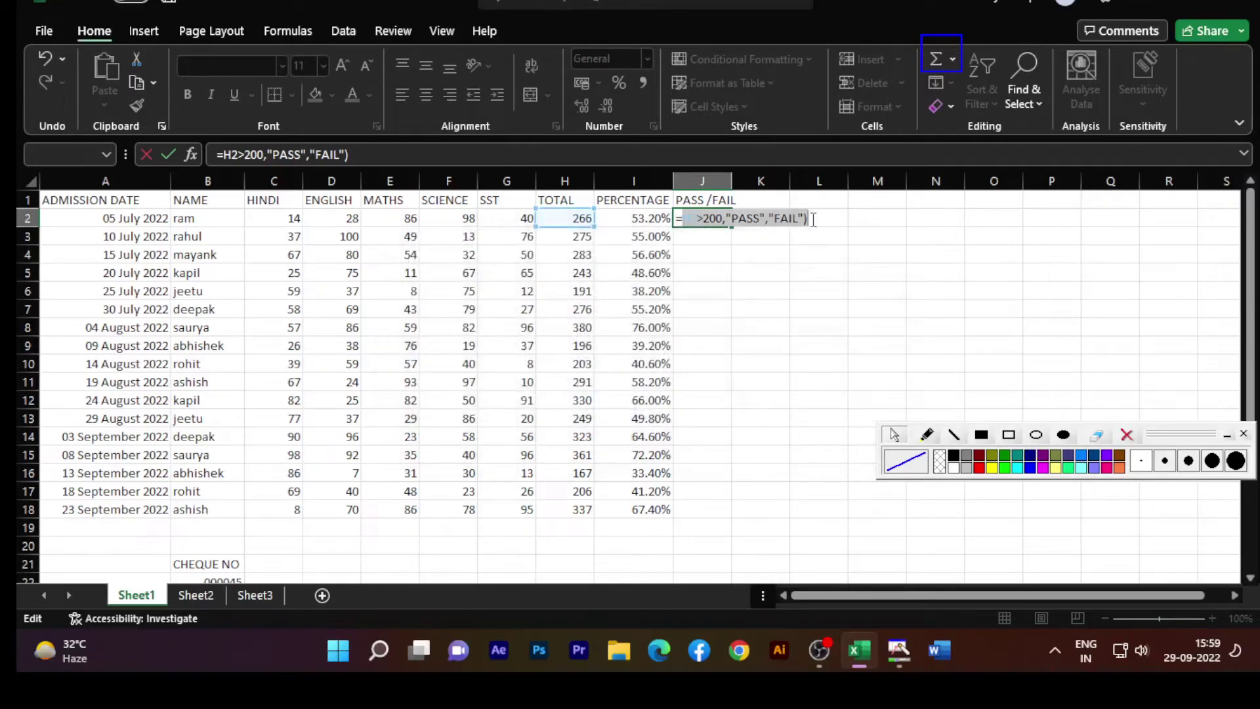
key(BackSpace)
click(689, 268)
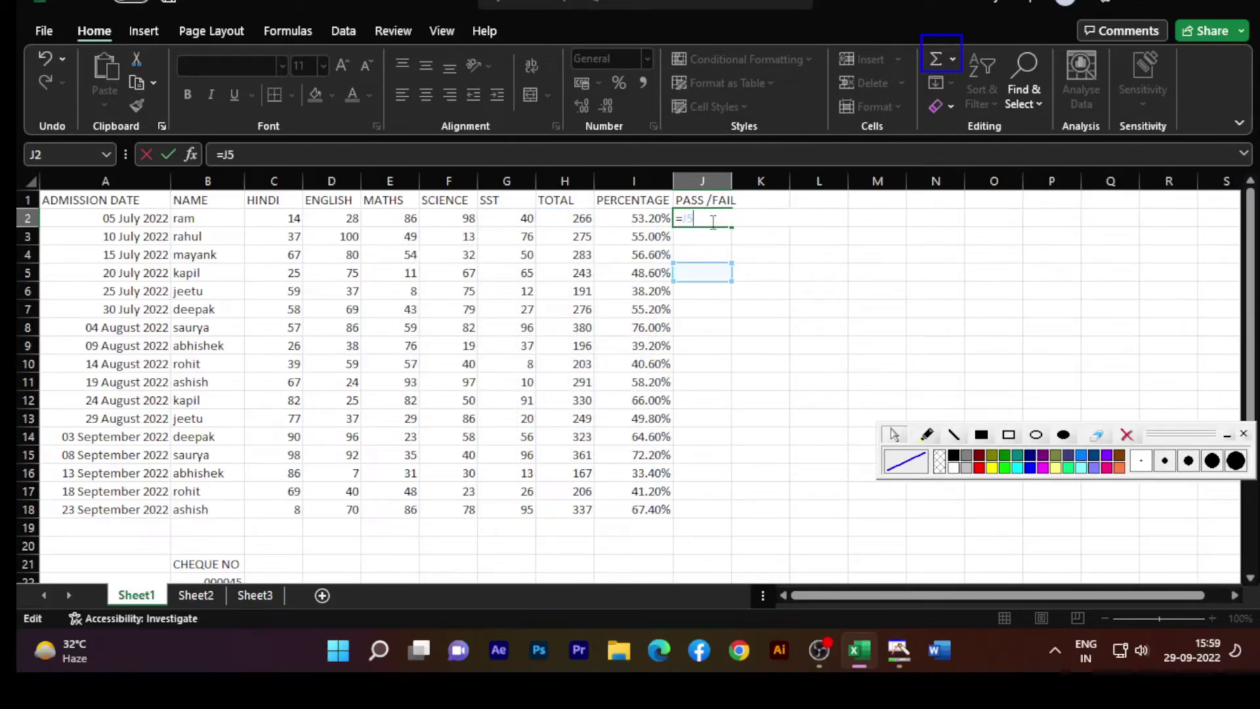
key(BackSpace)
key(BackSpace)
key(BackSpace)
key(Escape)
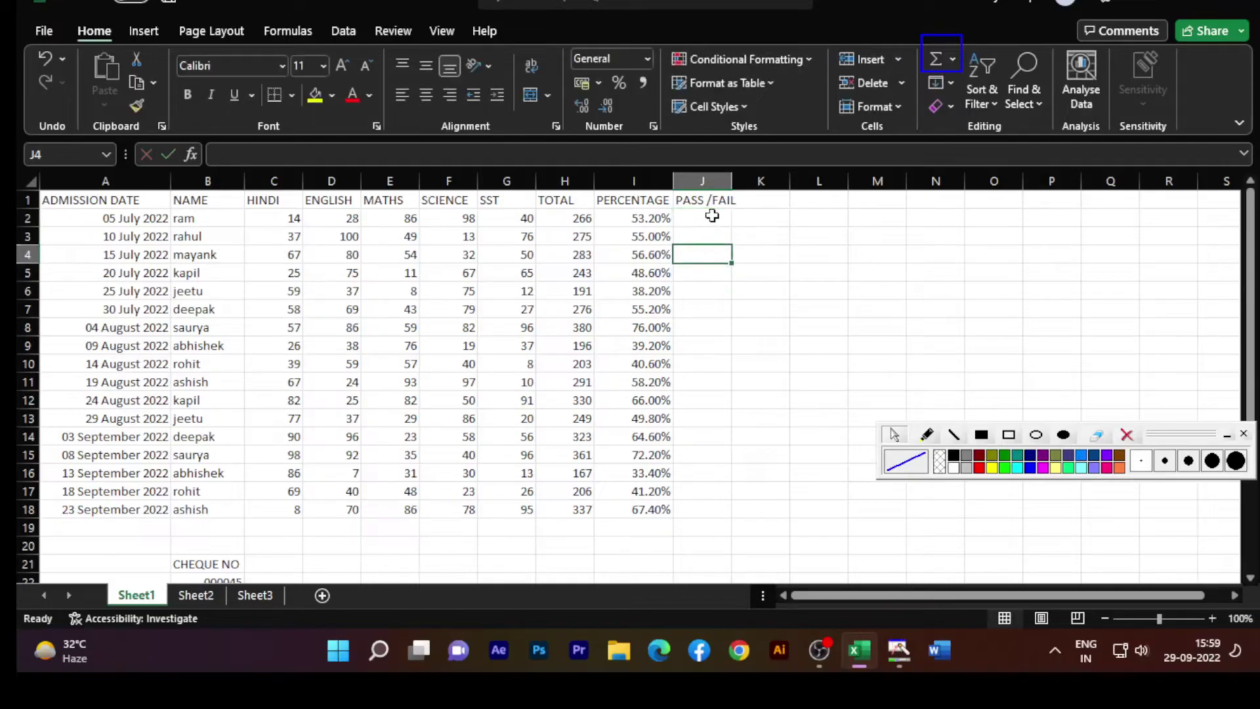
Clear the formats of the empty cell J2 under the PASS /FAIL header.
click(950, 107)
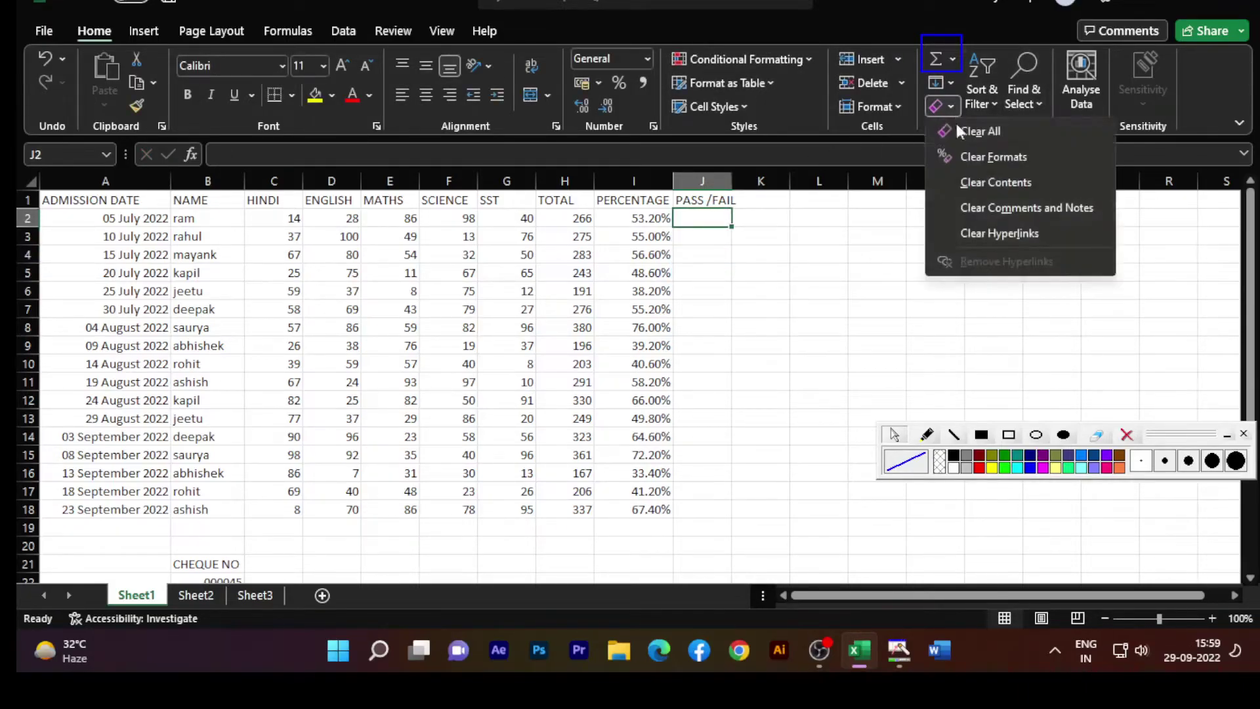
click(987, 153)
key(Left)
key(Down)
key(Down)
click(710, 214)
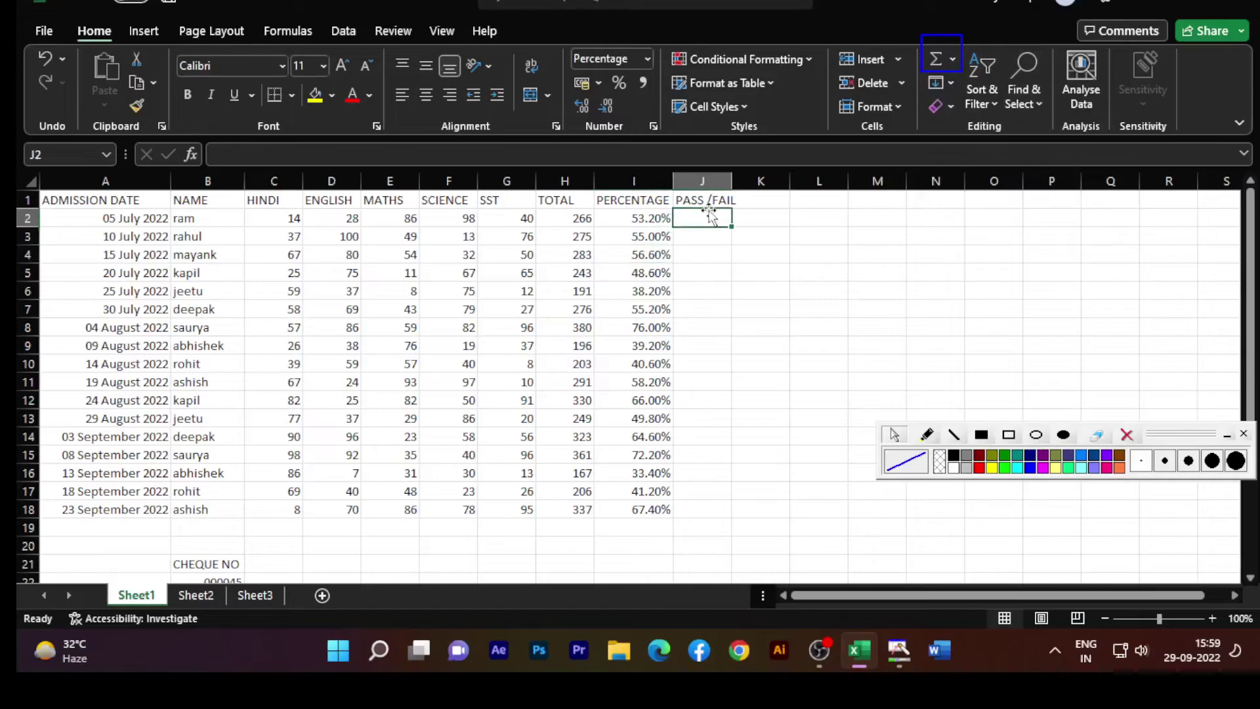
text(=)
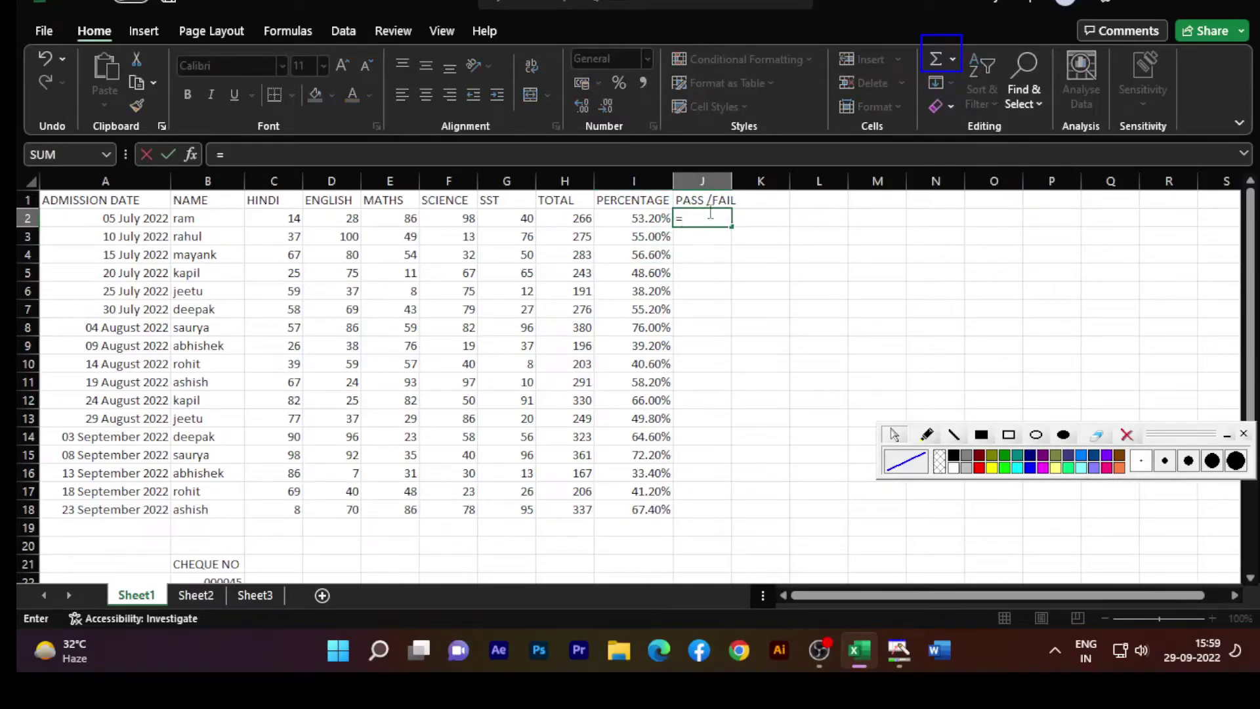
text(IF()
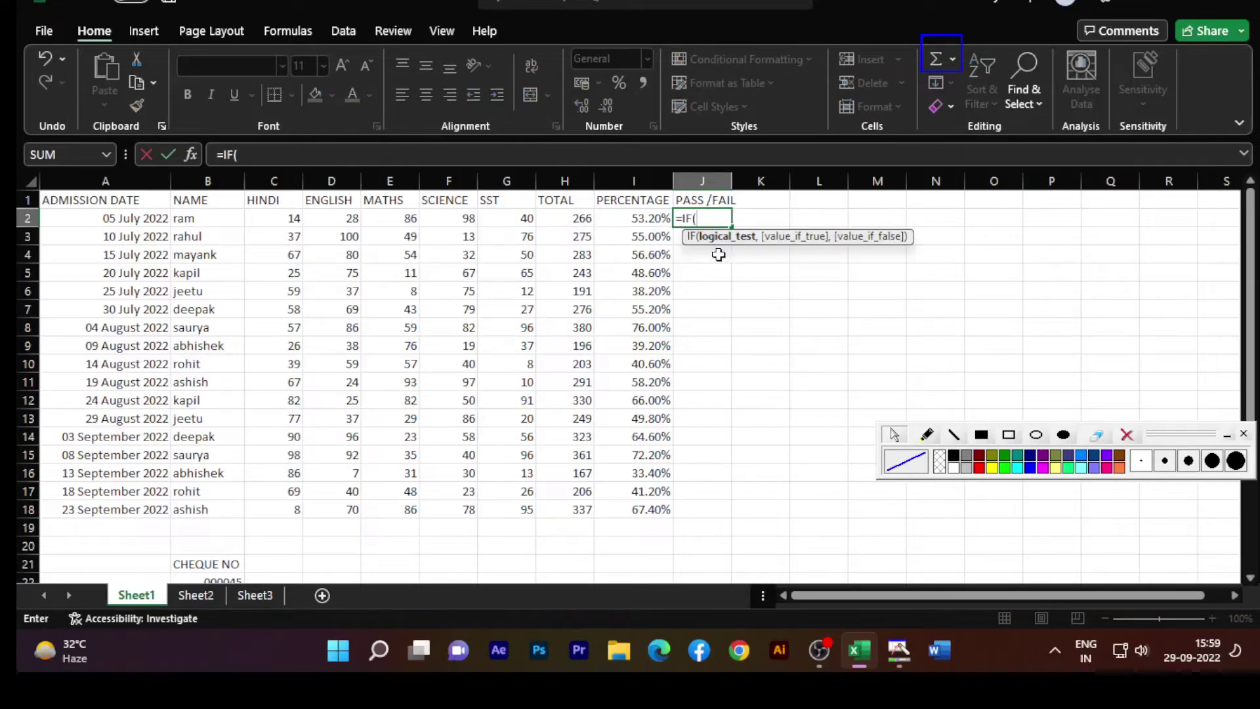
click(708, 217)
key(BackSpace)
key(BackSpace)
key(BackSpace)
key(BackSpace)
key(Return)
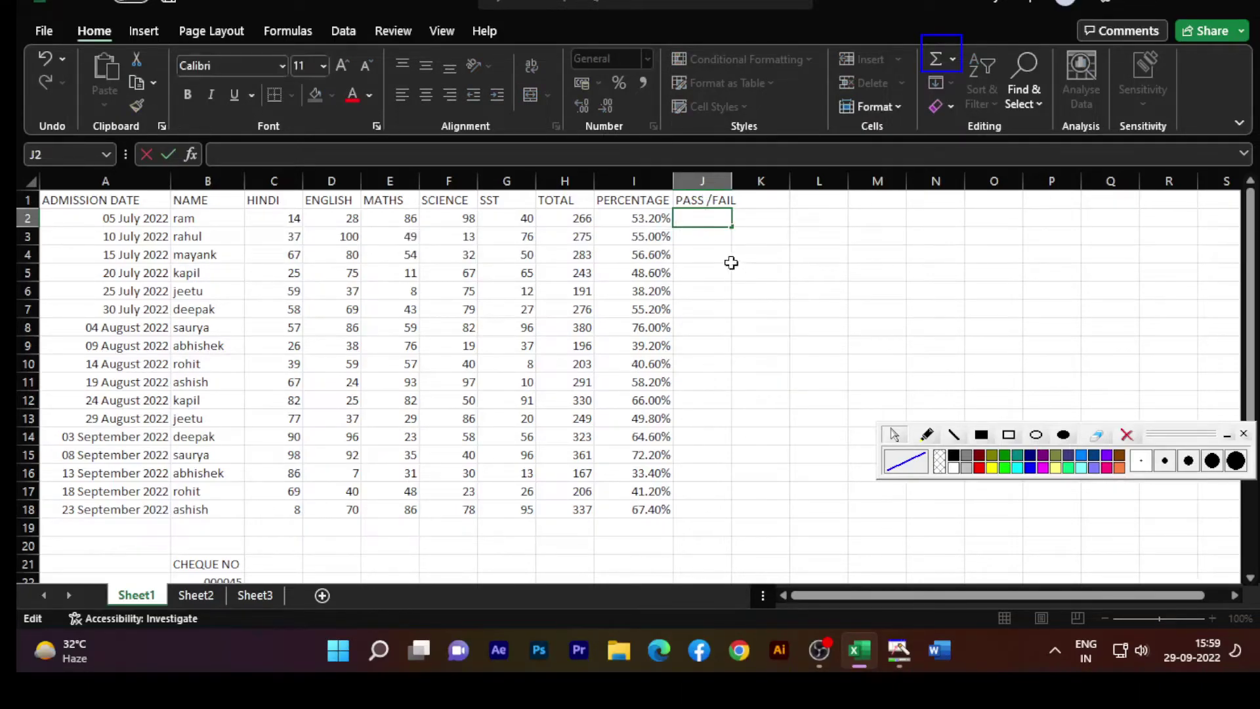
Enter the formula =IF(H2>200,"PASS","FAIL") in cell J2 for the first student's result.
click(695, 217)
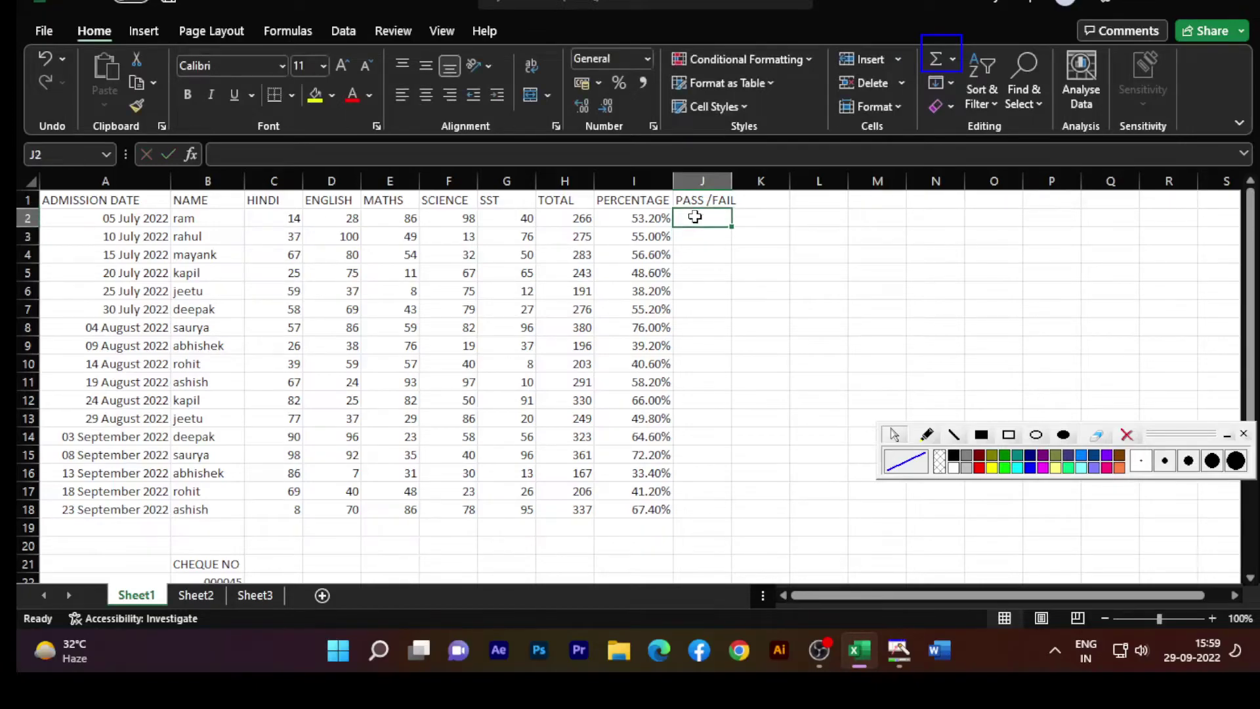
text(=IF()
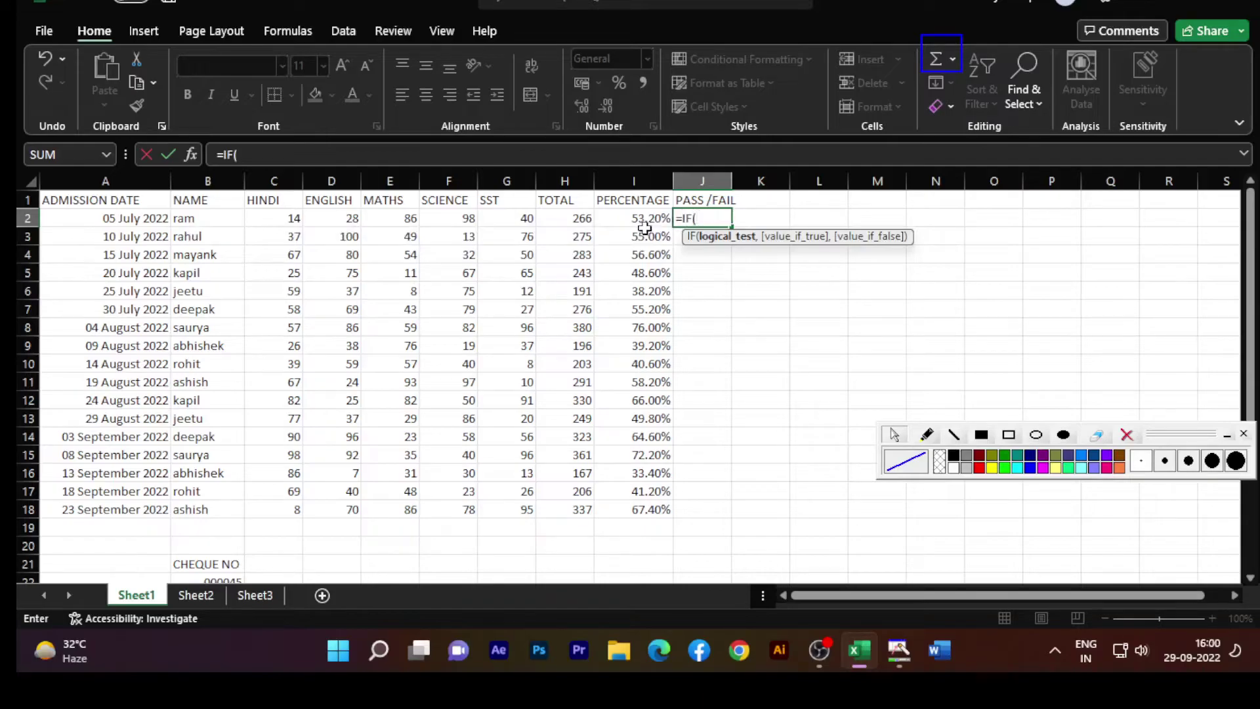
click(569, 218)
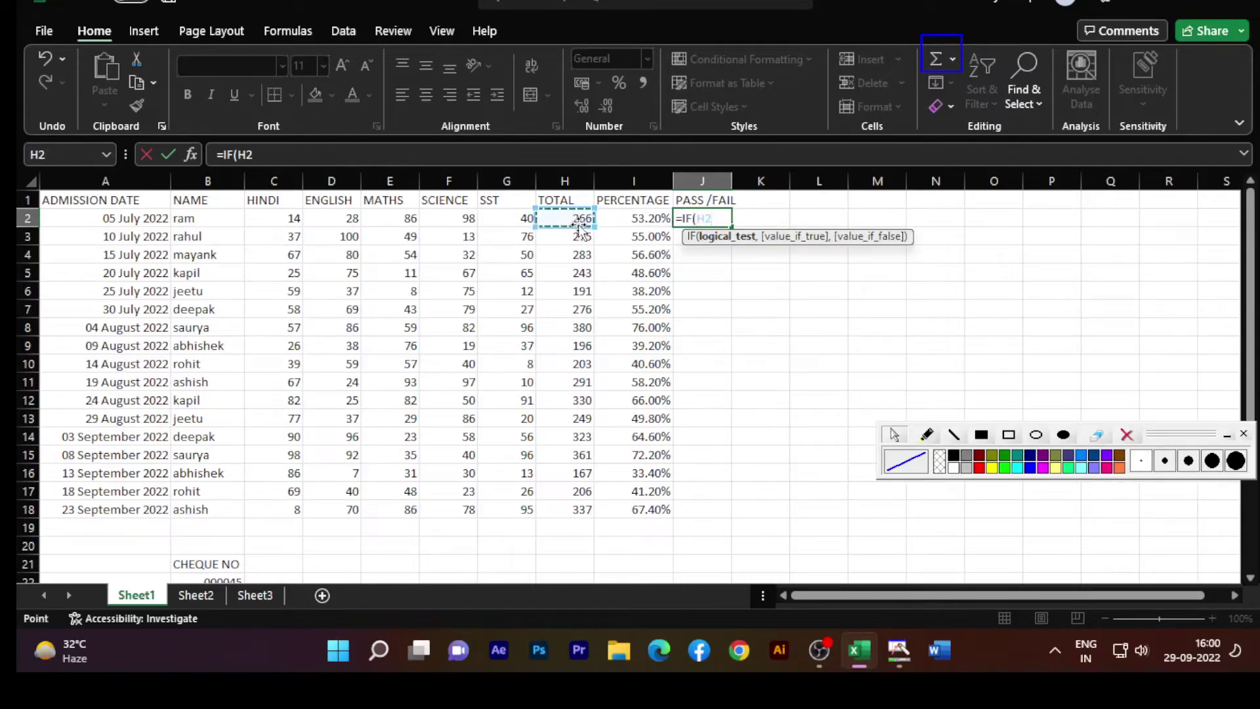
text(>200,")
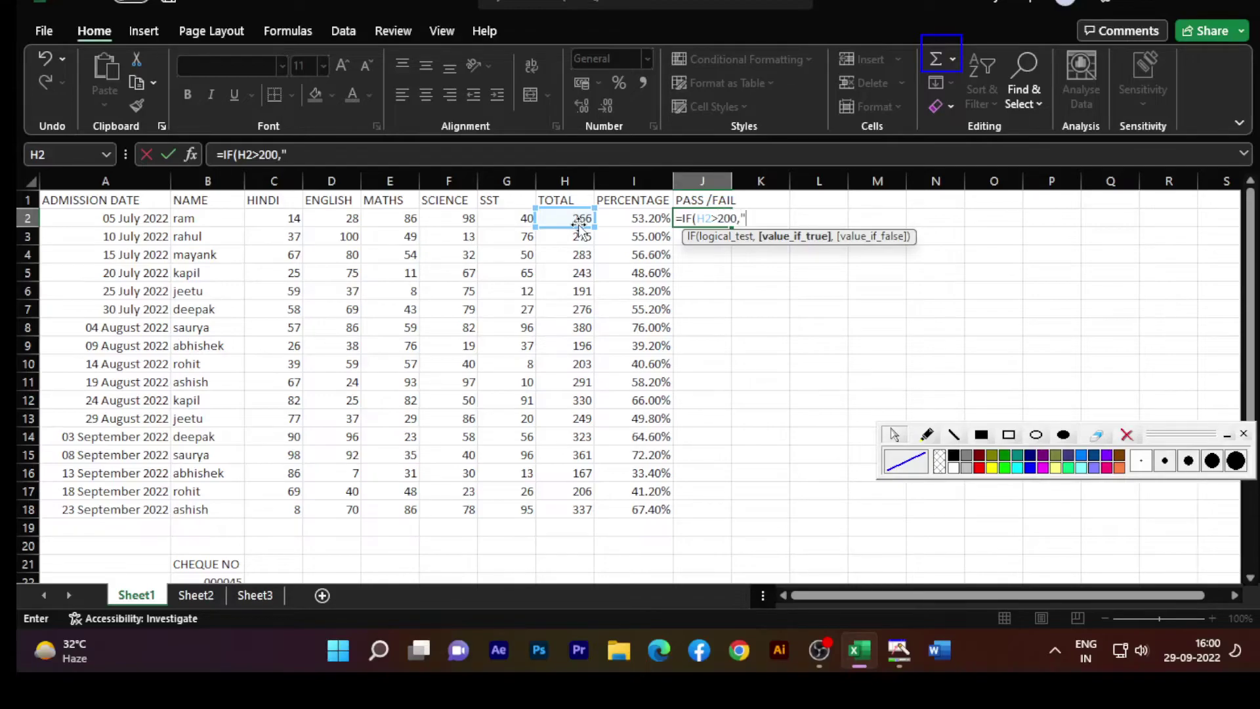
text(PASS)
text(",)
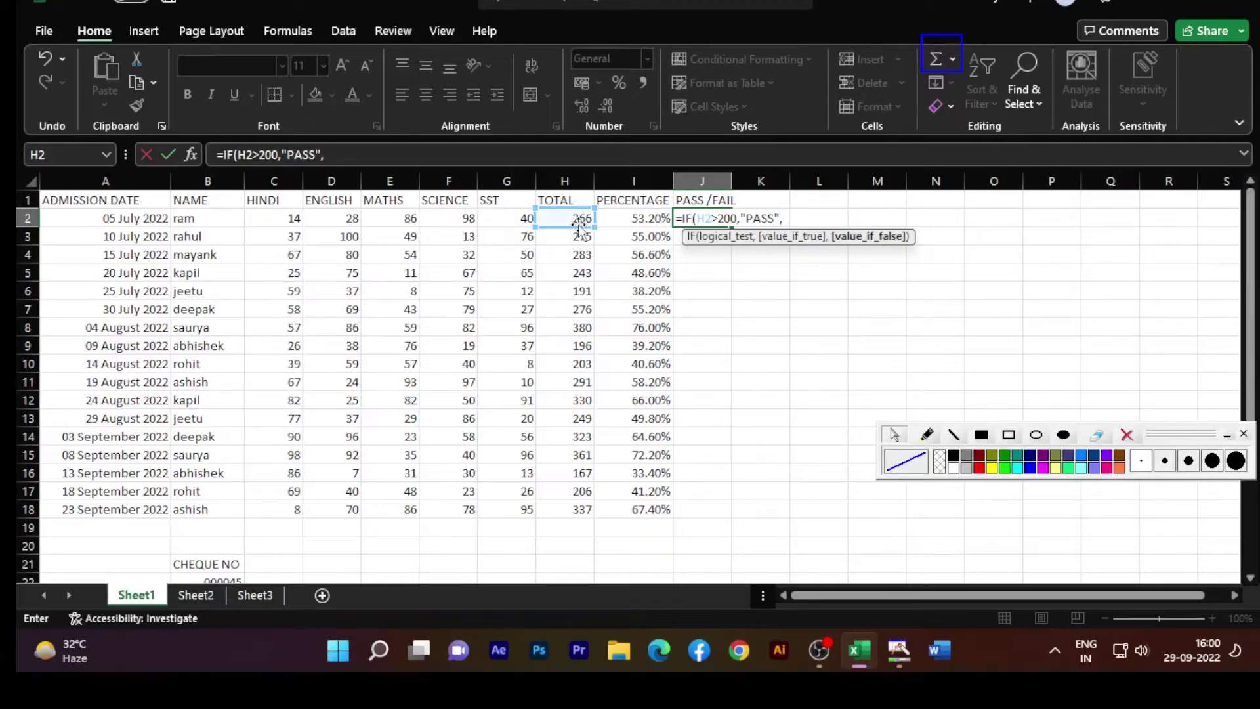
text("FAIL"))
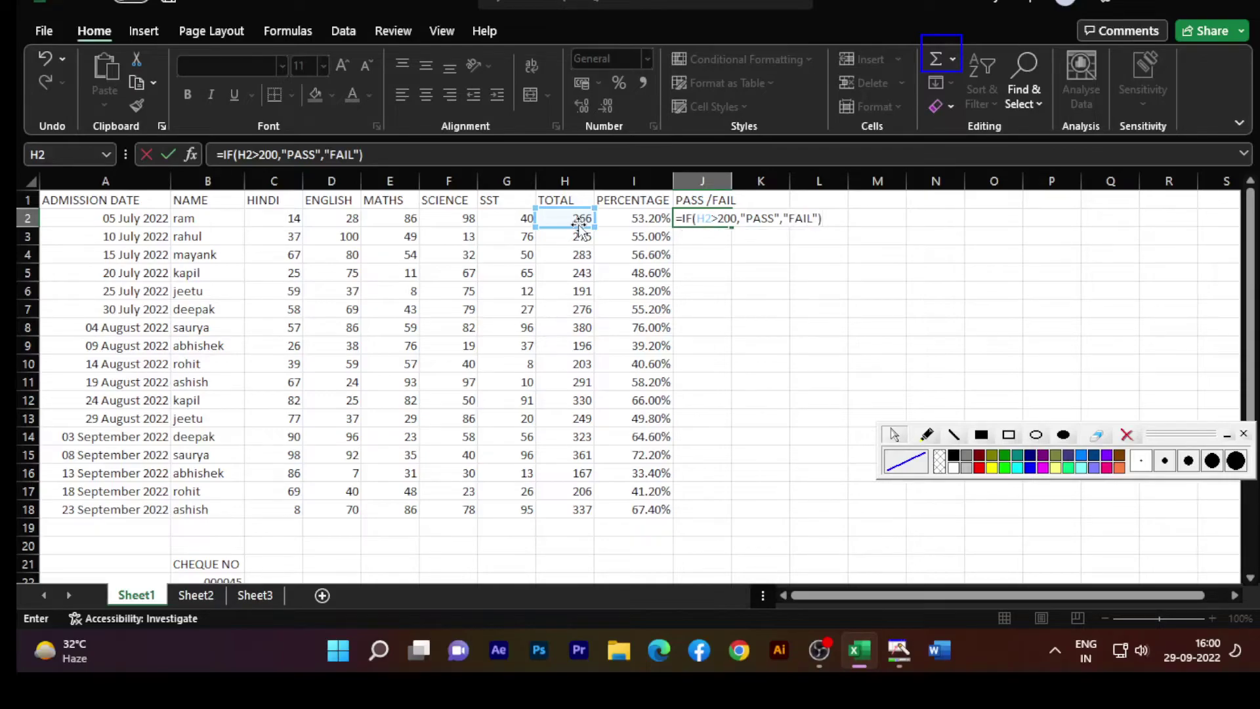
key(Return)
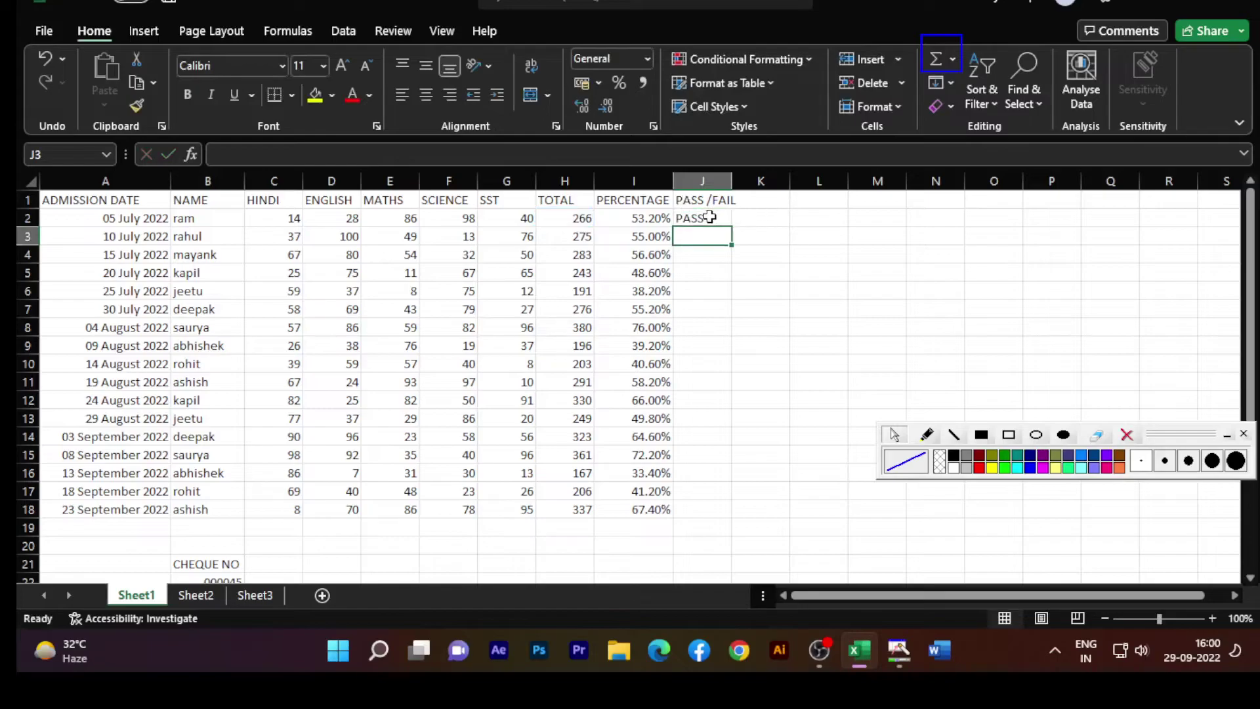
Fill the pass/fail formula from J2 down through J18 and check the result cells.
click(710, 217)
drag(730, 227, 715, 522)
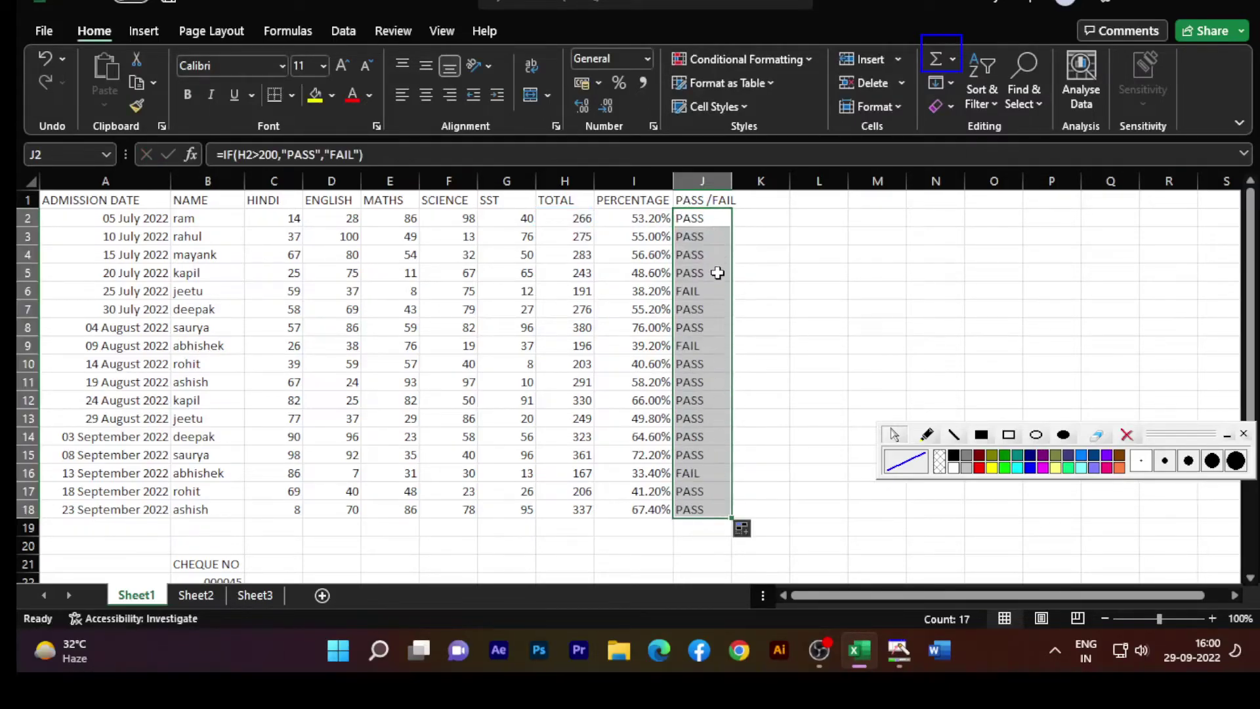
click(702, 306)
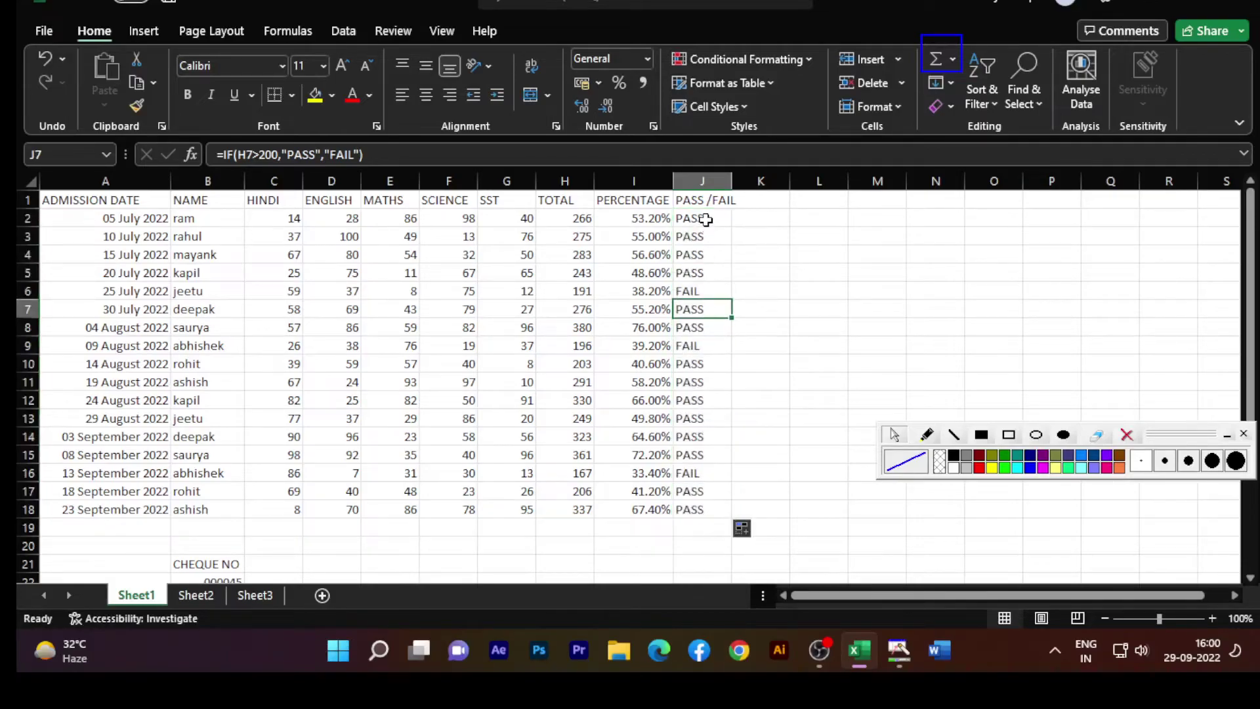
click(705, 220)
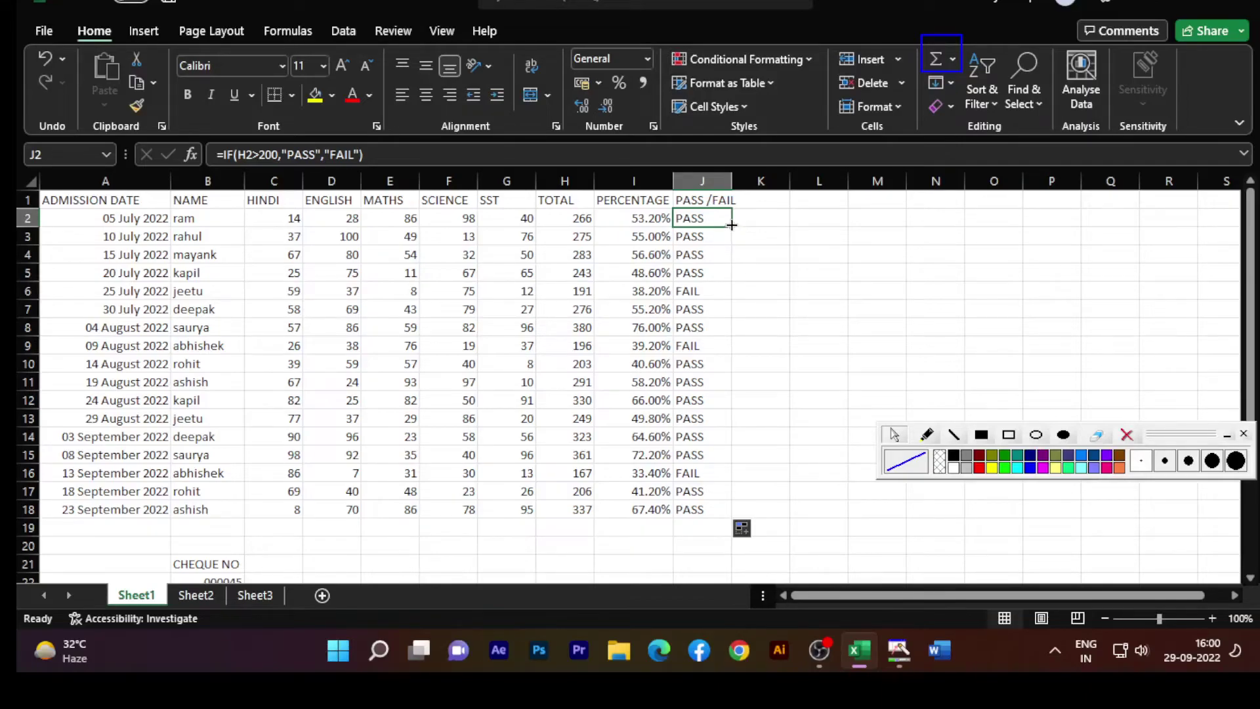
drag(731, 226, 702, 521)
click(824, 288)
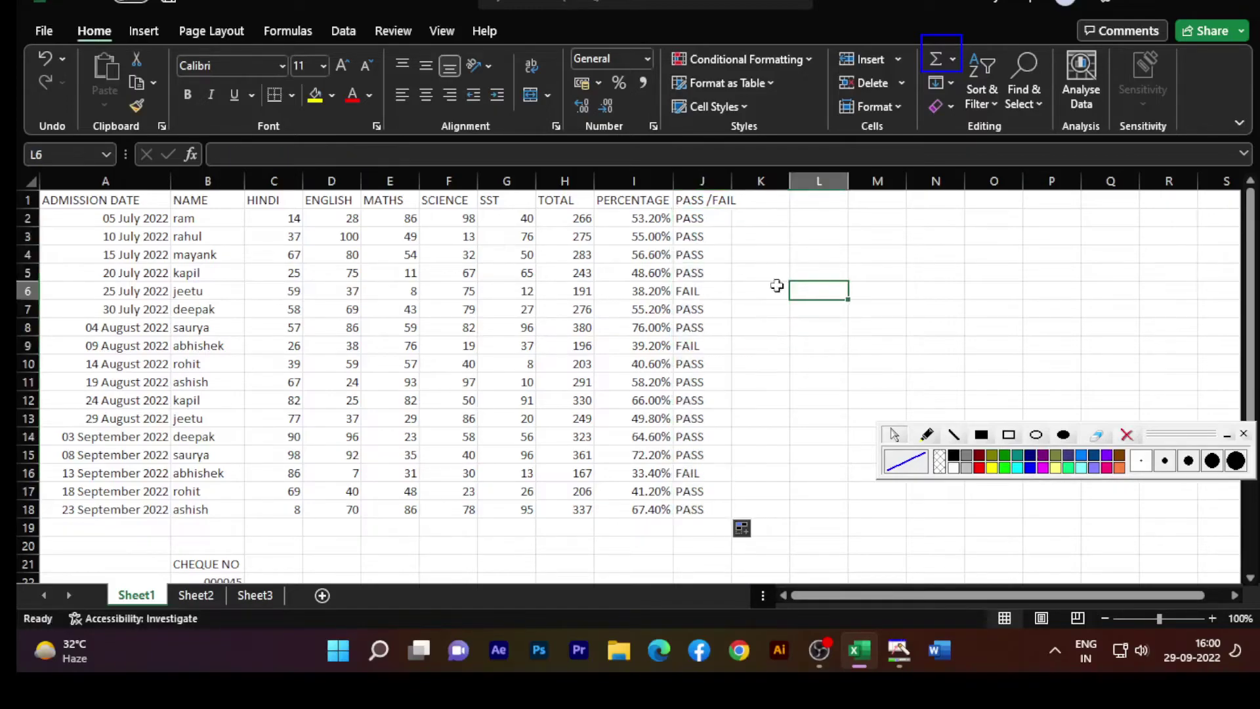
click(680, 290)
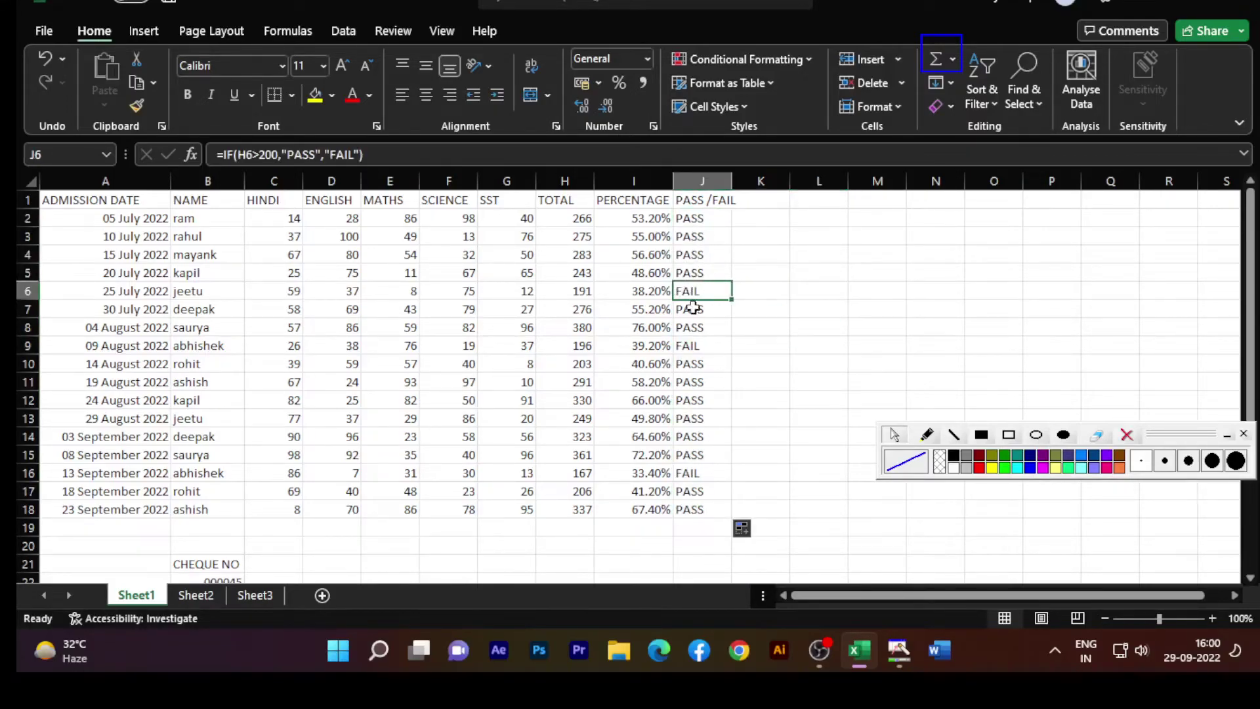
click(698, 349)
Highlight the cells containing the text FAIL in J2:J18 with Light Red Fill with Dark Red Text.
drag(706, 219, 697, 510)
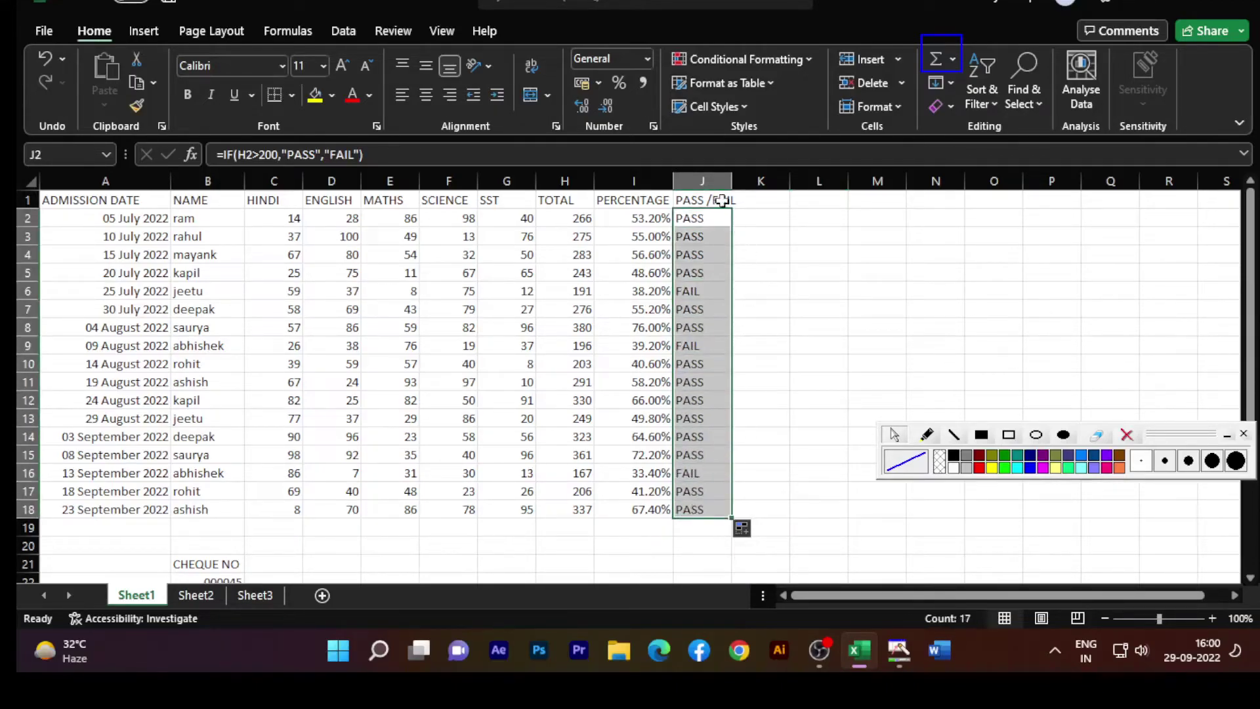
click(752, 54)
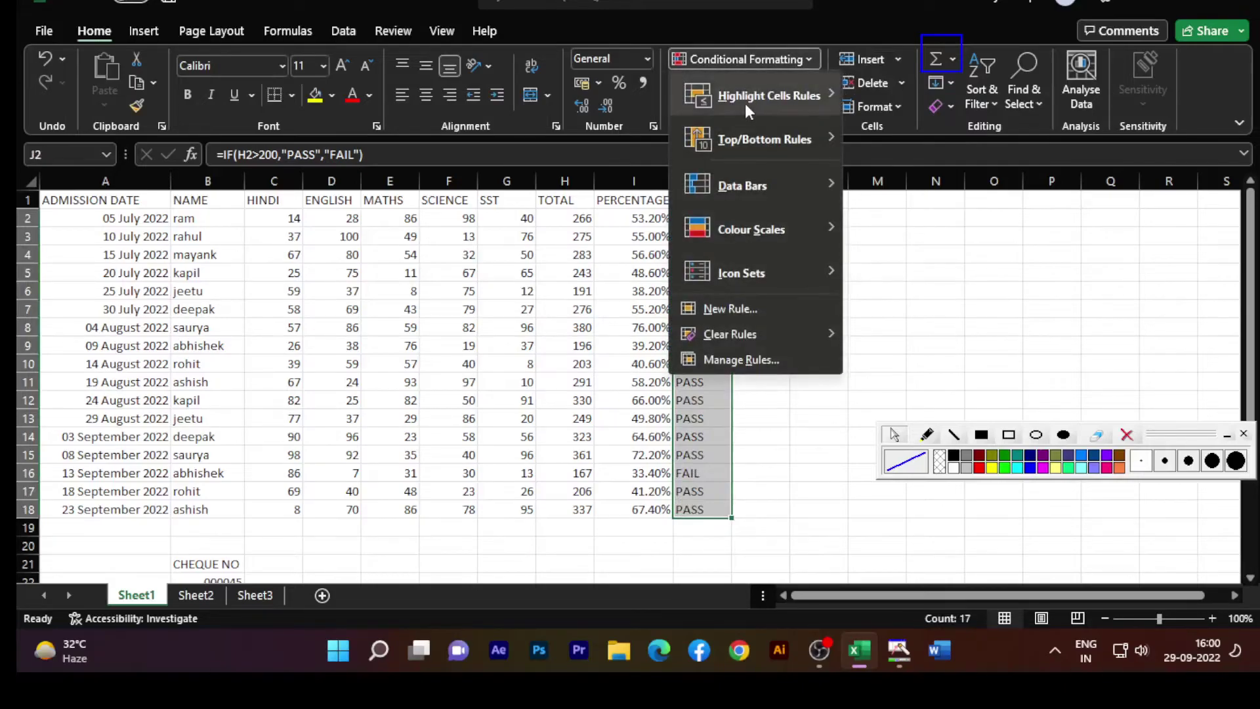
mouse_move(745, 108)
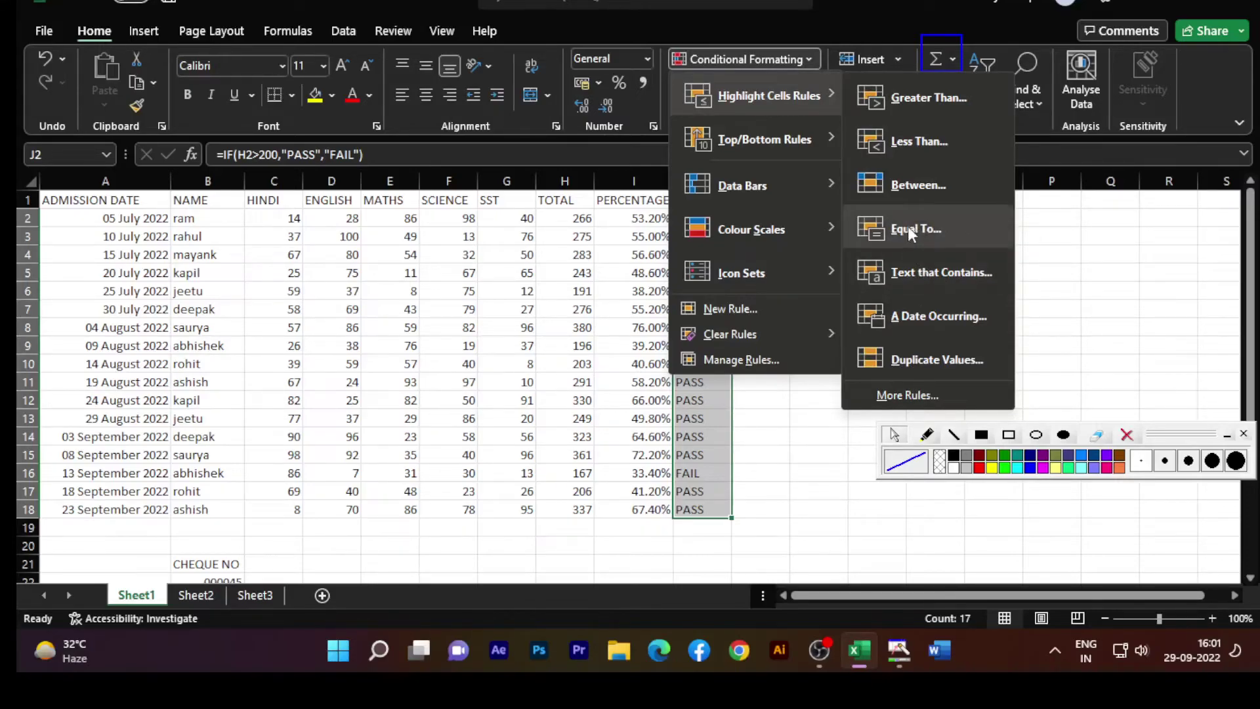
click(912, 276)
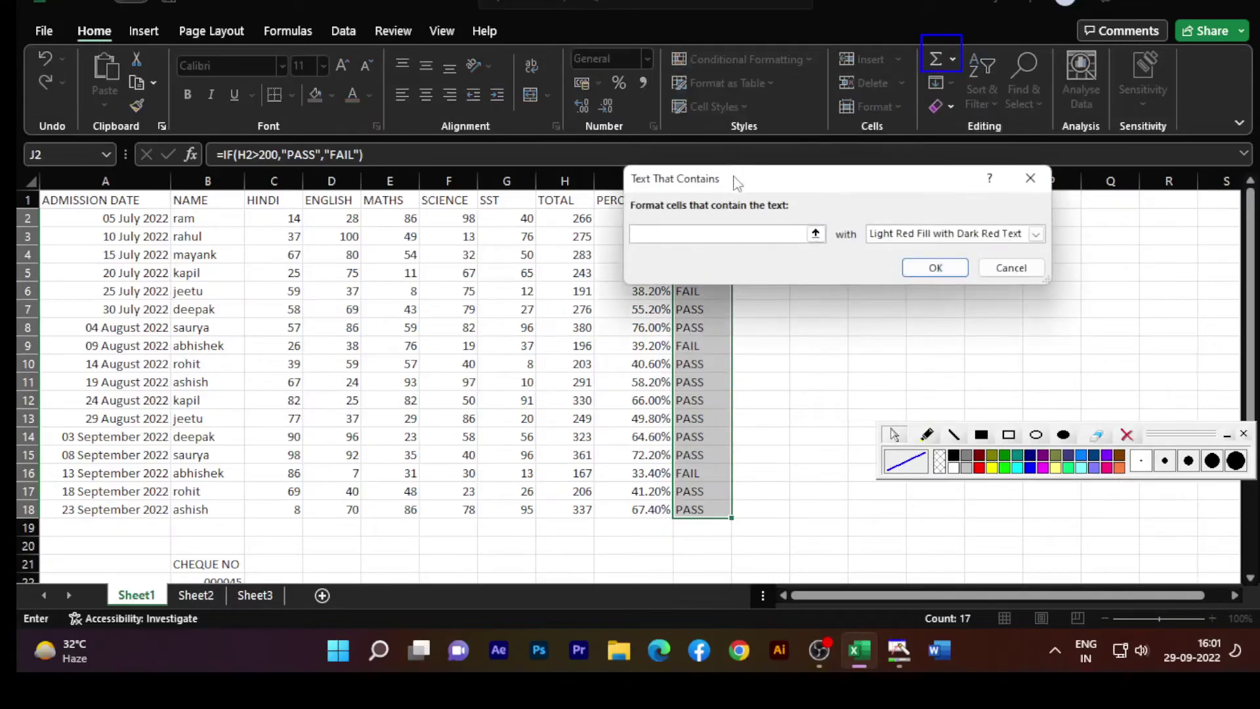
drag(735, 172, 911, 145)
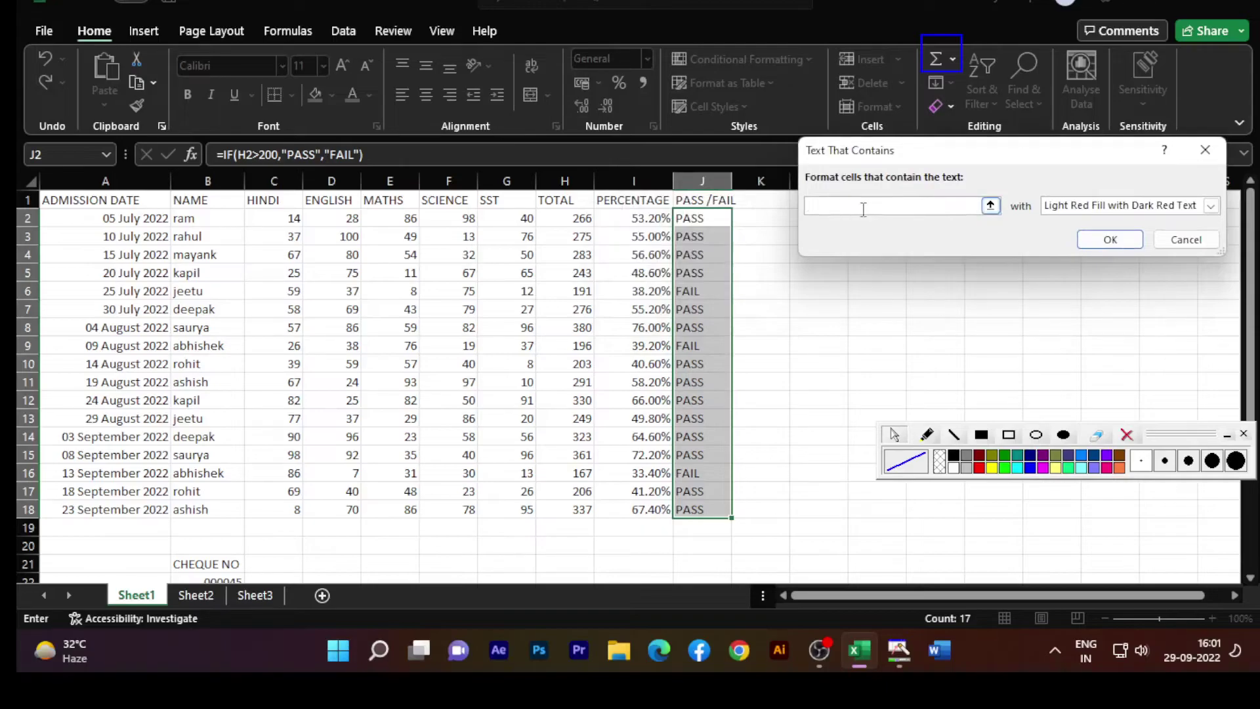
text(FAIL)
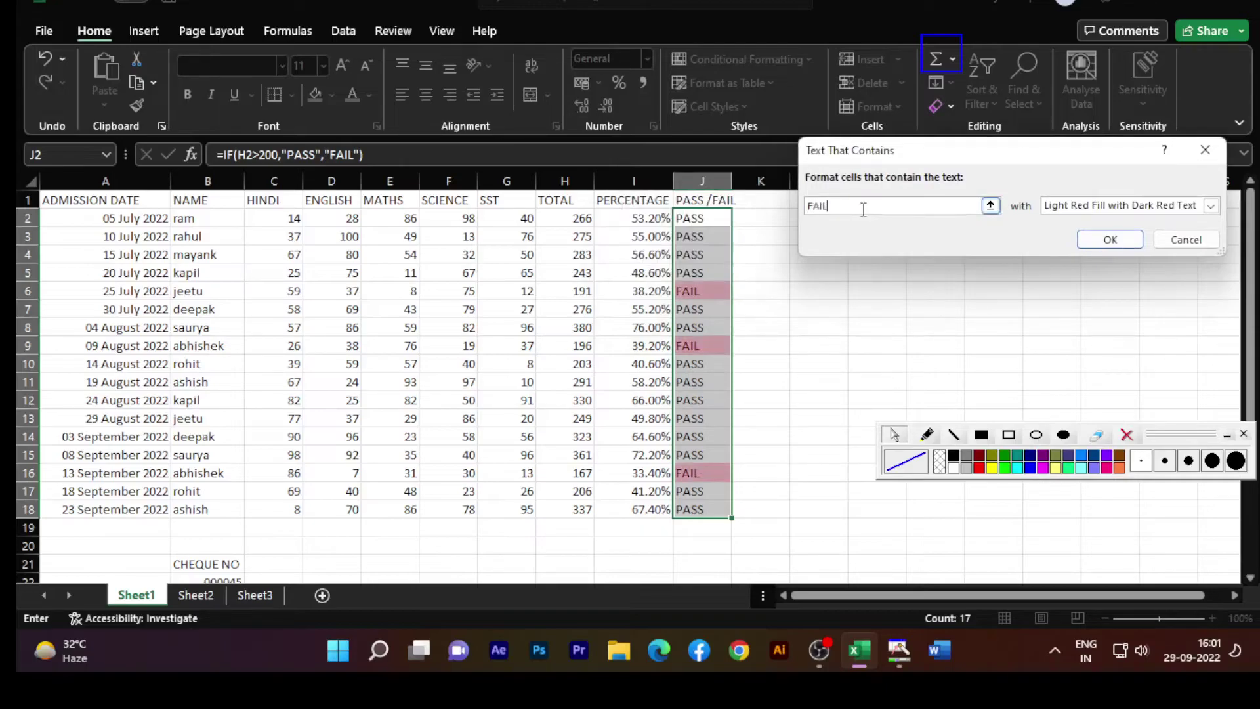
click(1110, 239)
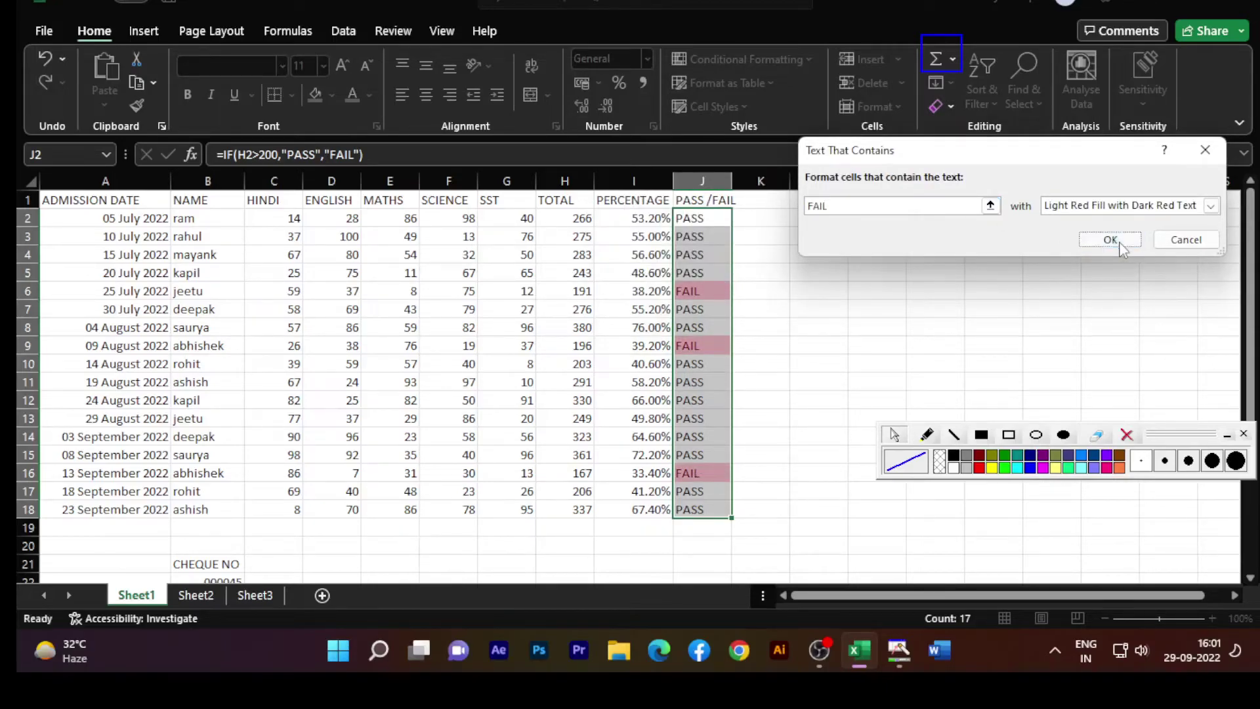
click(879, 341)
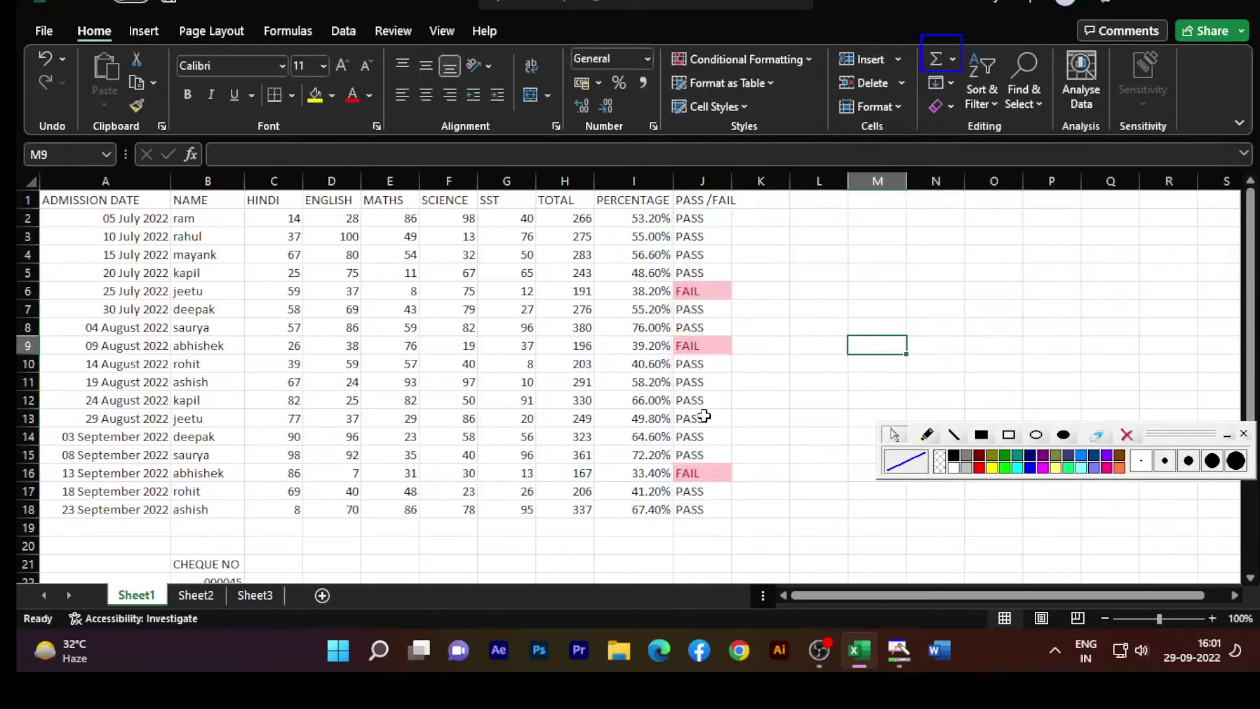
Add the header GRADE in K1 and widen column J to fit its PASS /FAIL header.
click(760, 200)
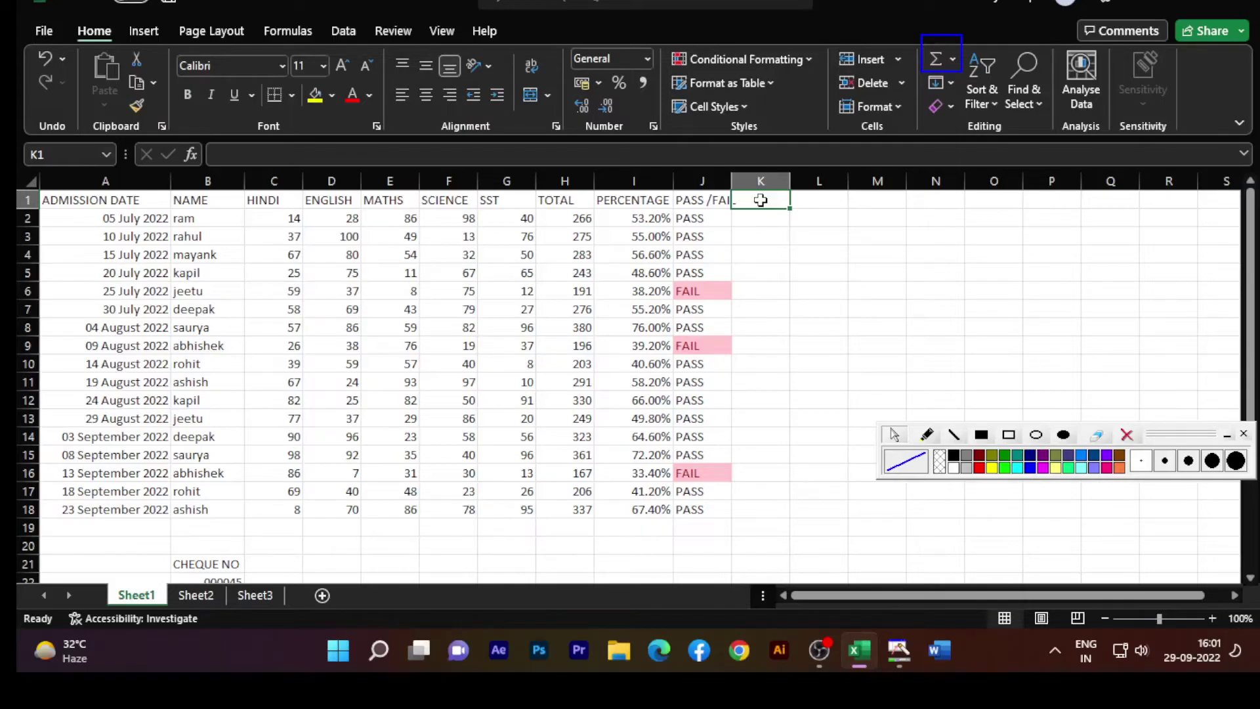
text(GRADE)
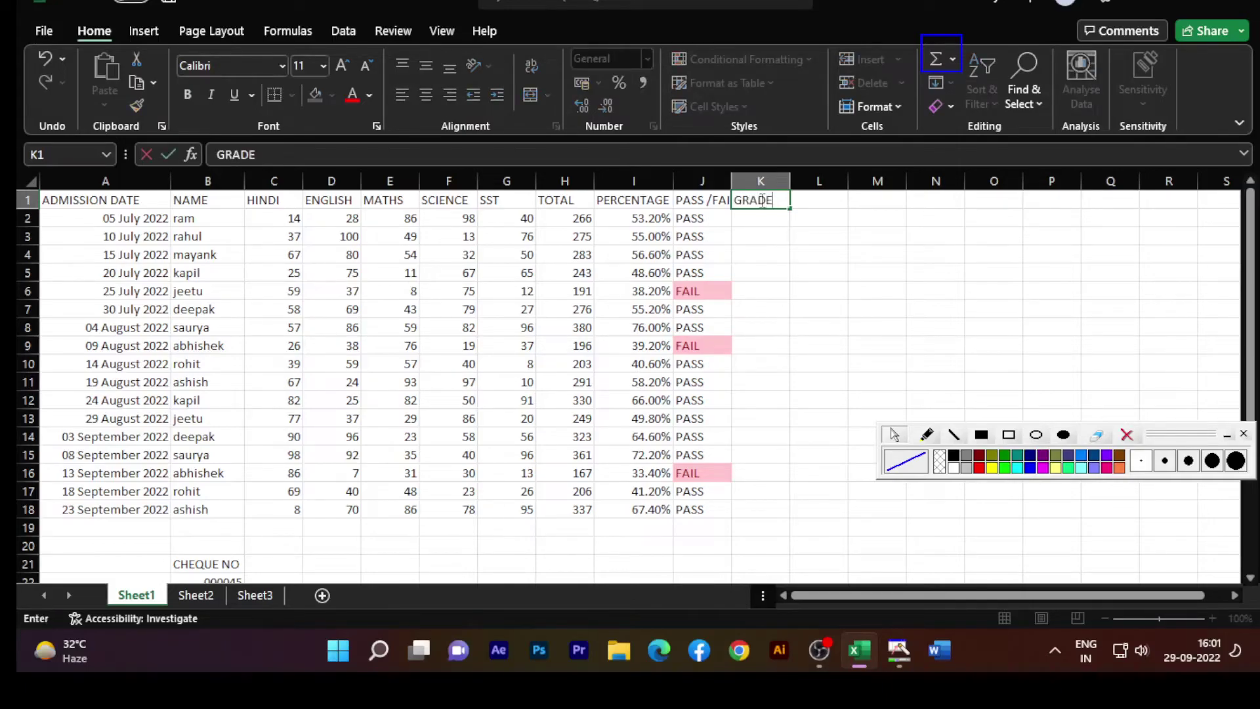
key(Tab)
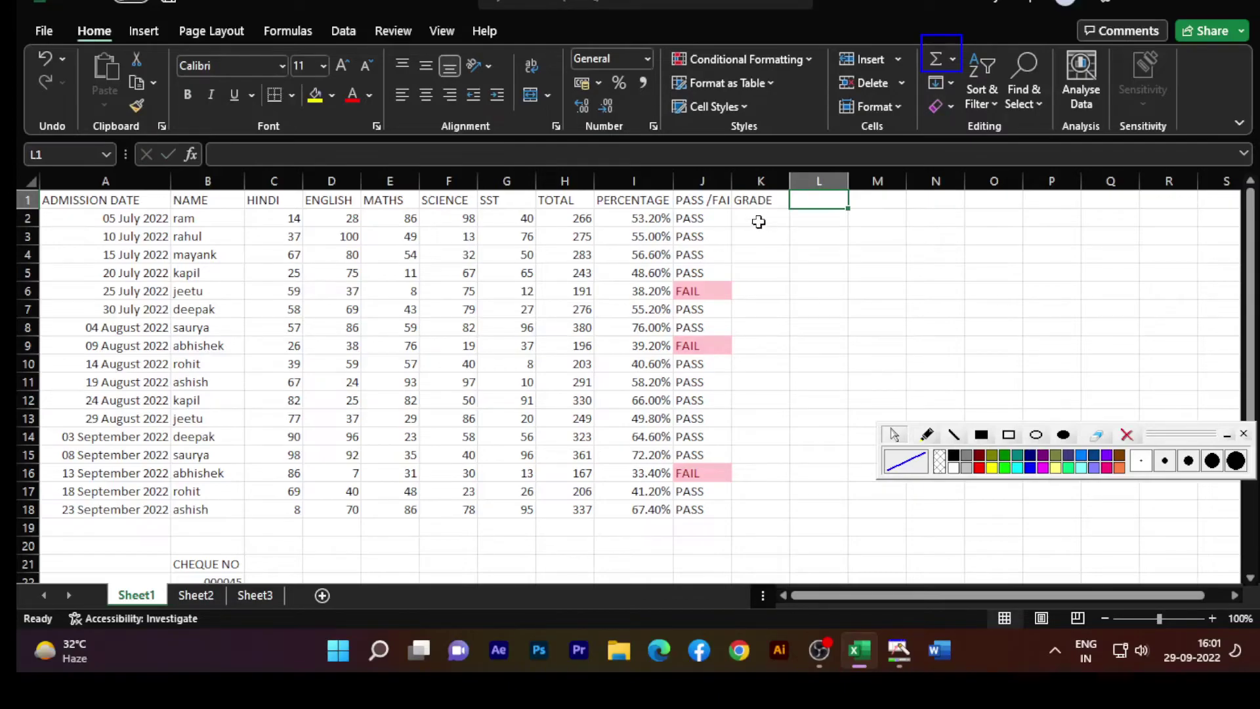
drag(731, 180, 742, 180)
Start the grade formula in K2 with =IF(H2>350,"A", based on the first student's total.
click(774, 217)
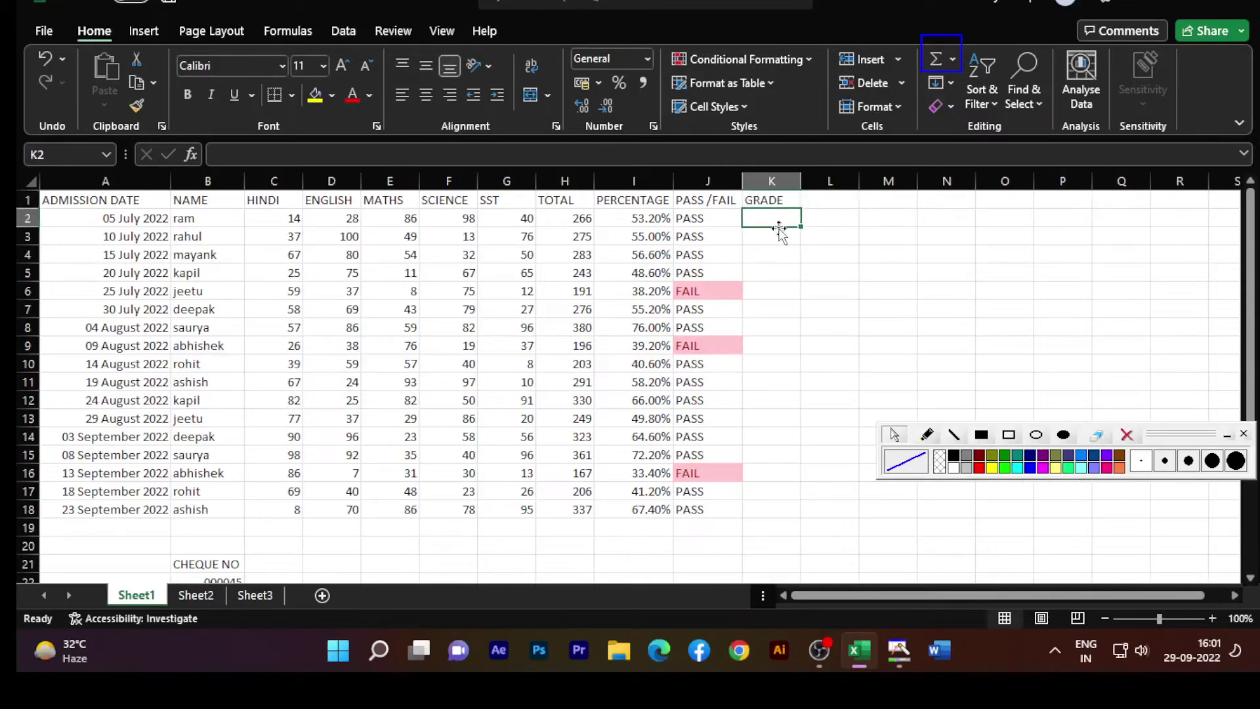
click(771, 234)
click(771, 216)
text(=)
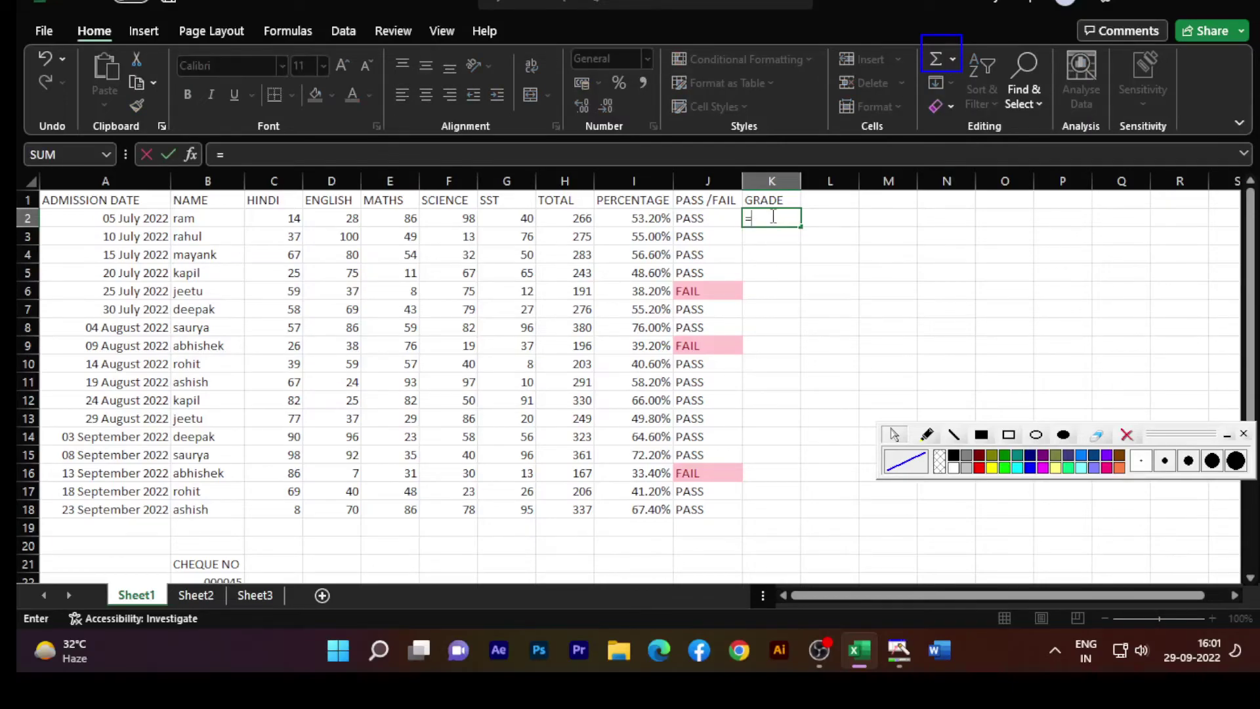
text(IF()
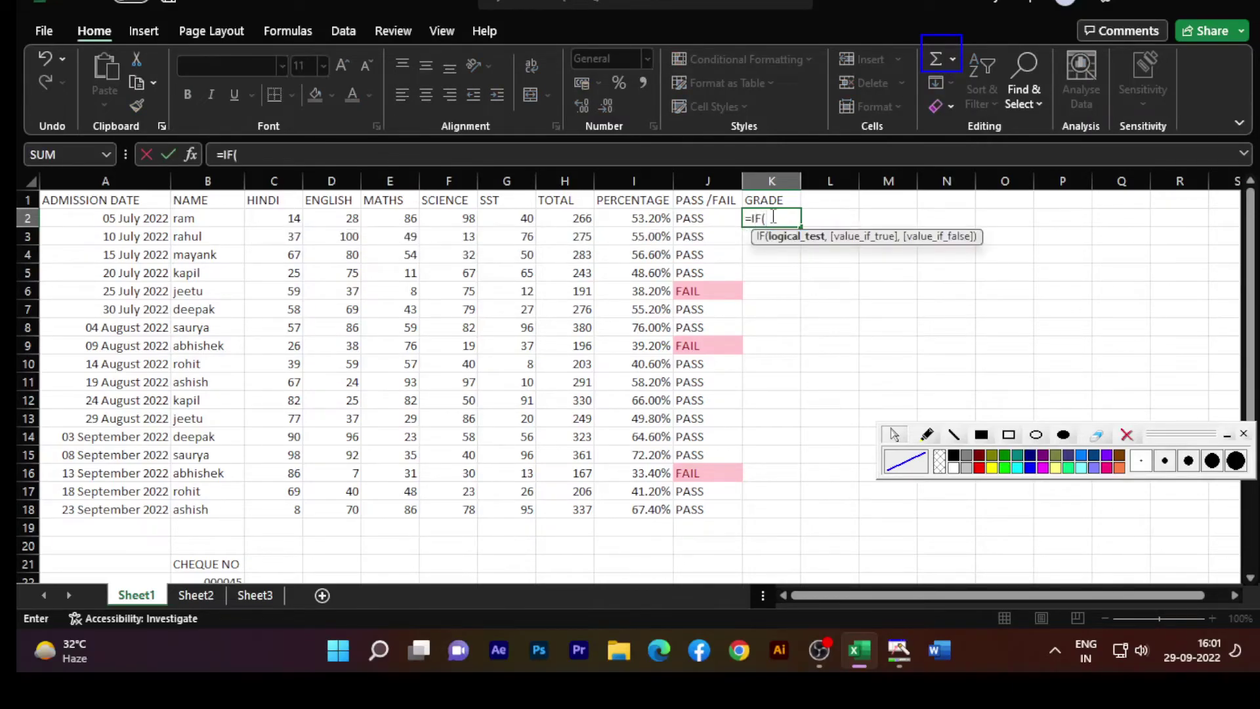
click(578, 218)
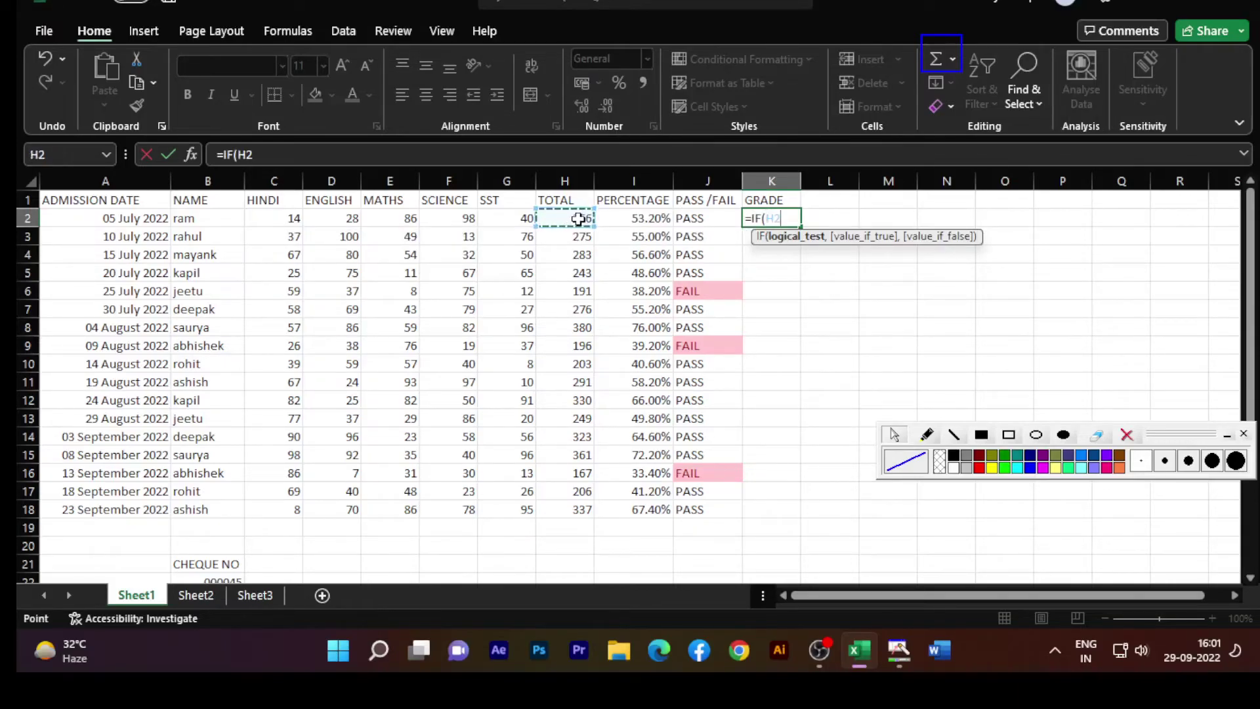
text(>)
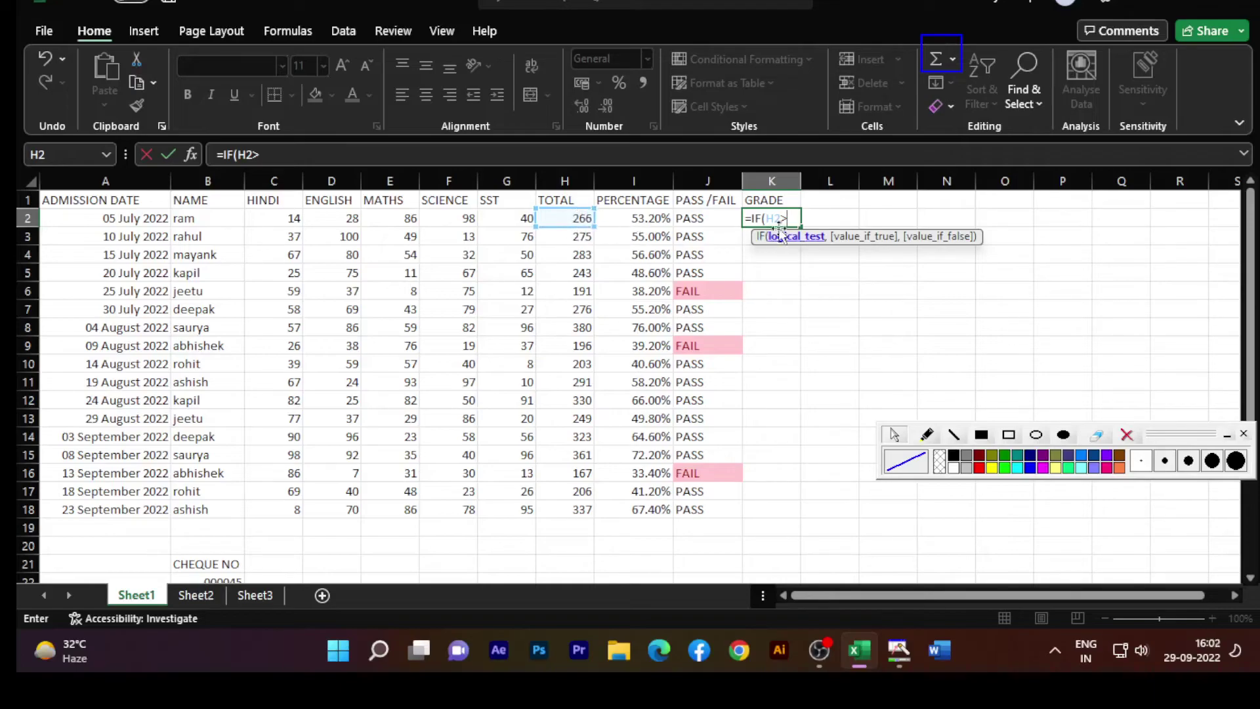
text(350,"a)
key(BackSpace)
text(A)
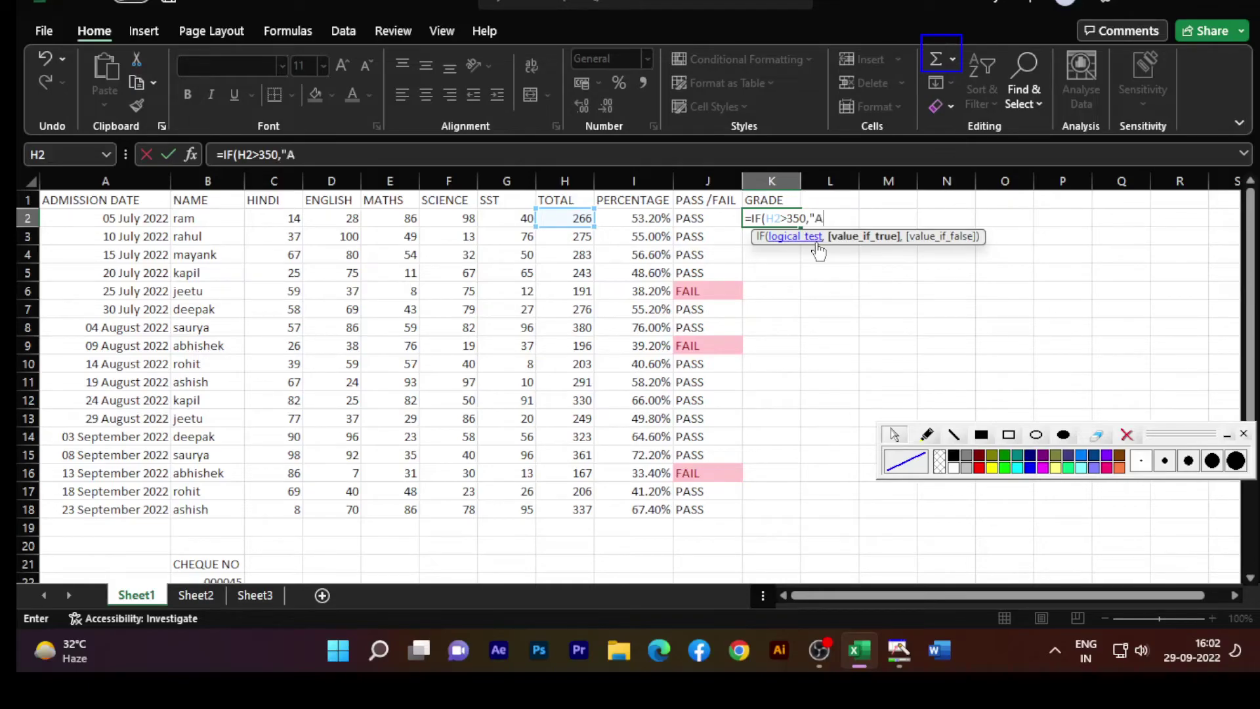
text(",)
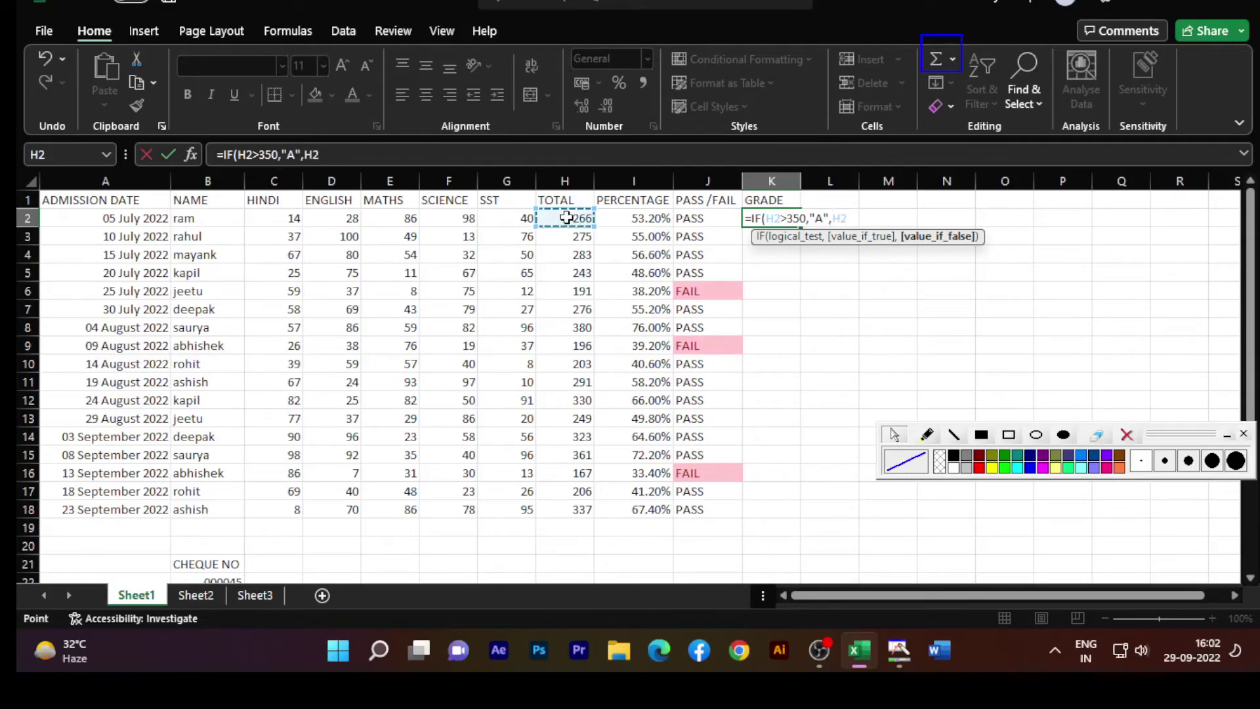
Add the nested condition IF(H2>300,"B", to the grade formula in K2.
text(H)
key(BackSpace)
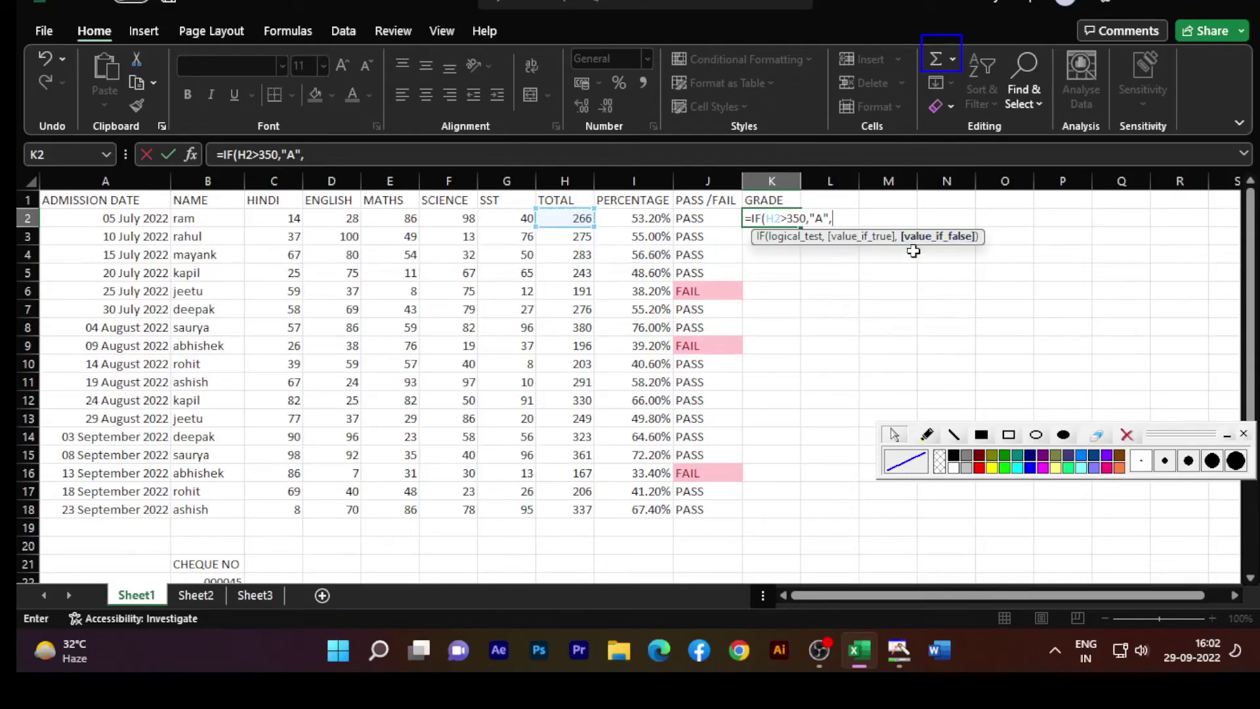
text(IF()
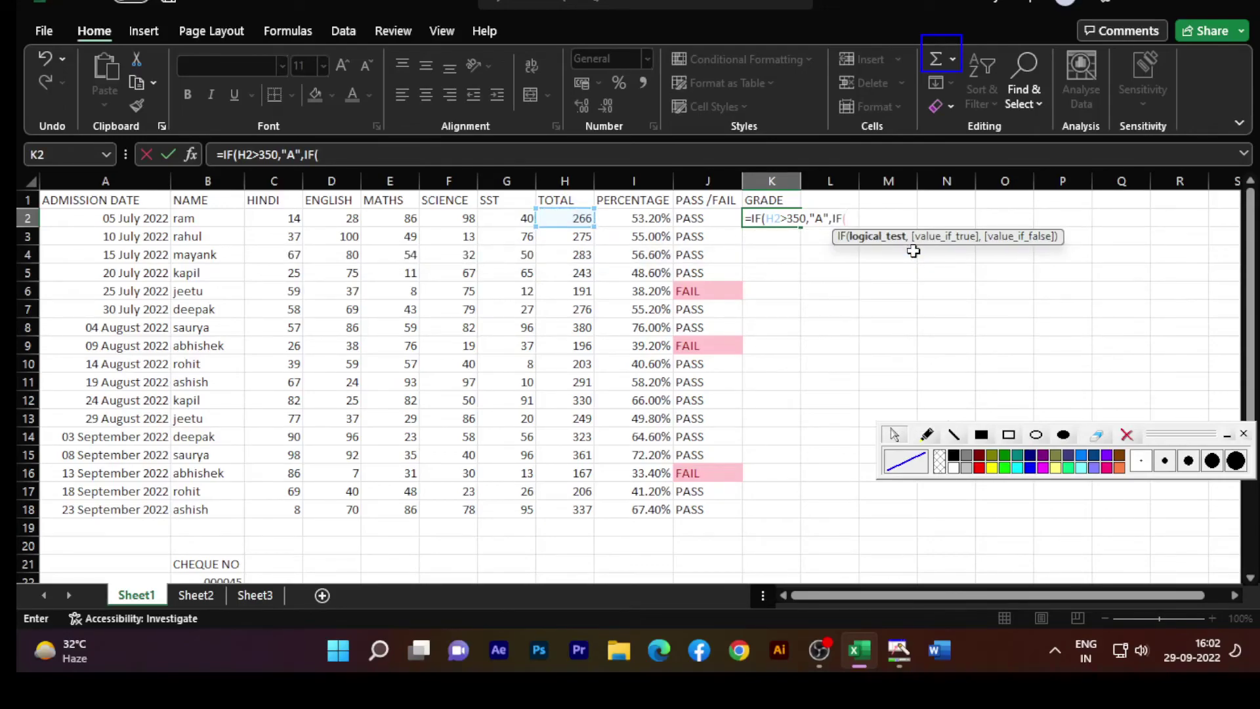
click(568, 218)
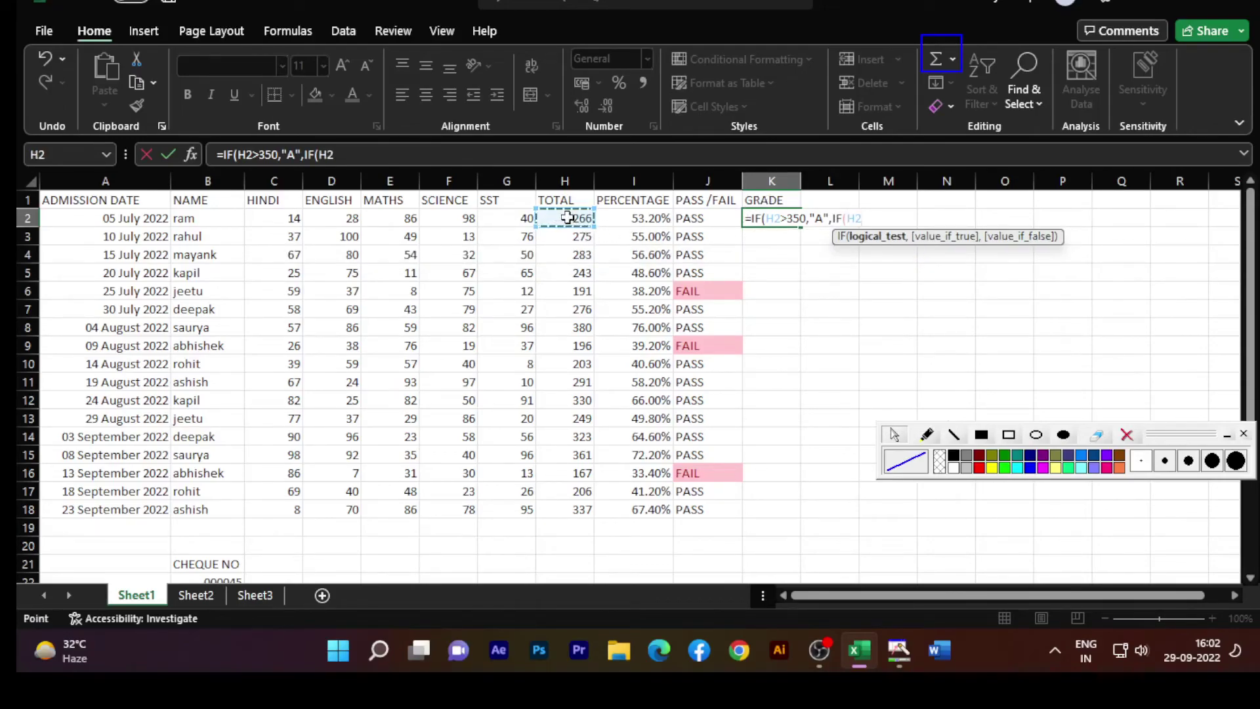
text(>300)
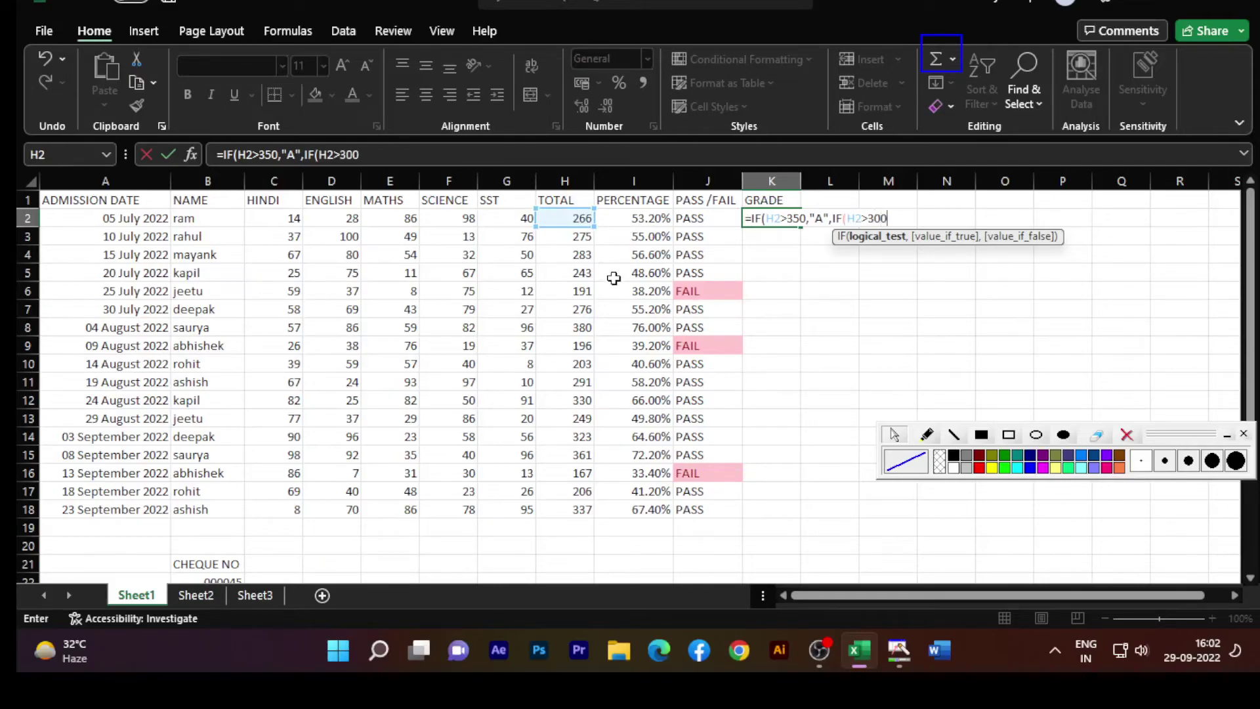
text(,)
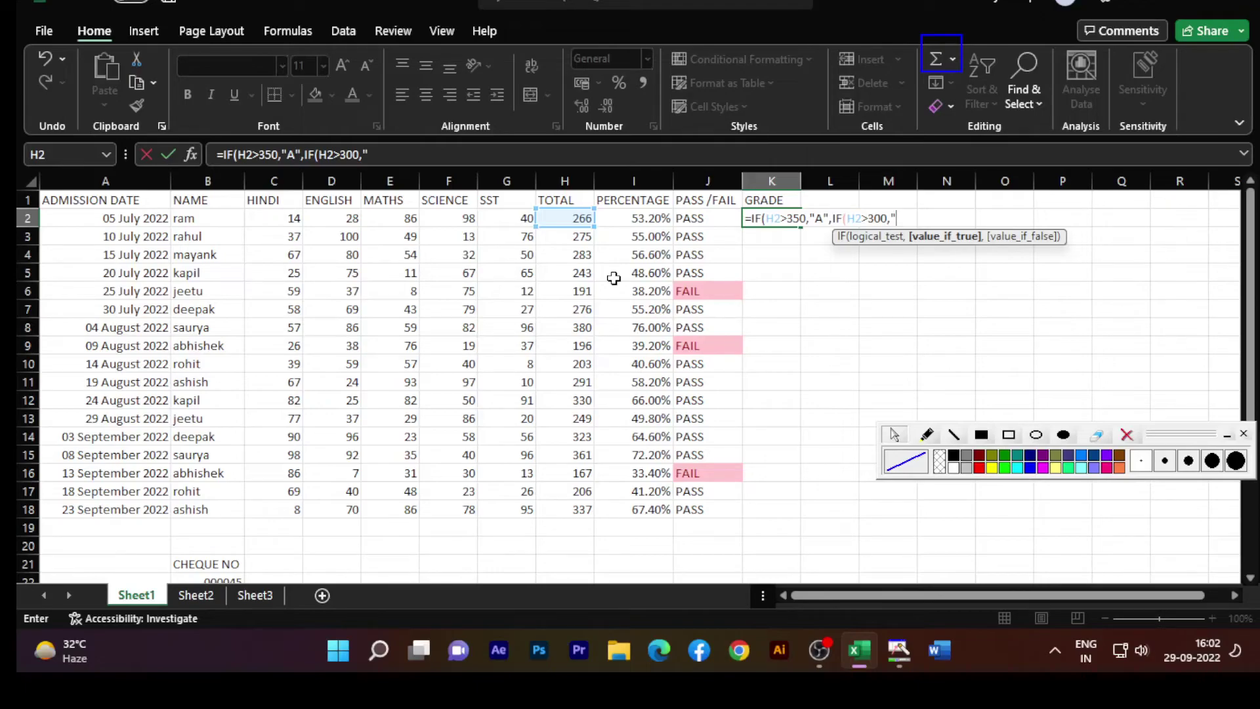
text(B",UF)
key(BackSpace)
key(BackSpace)
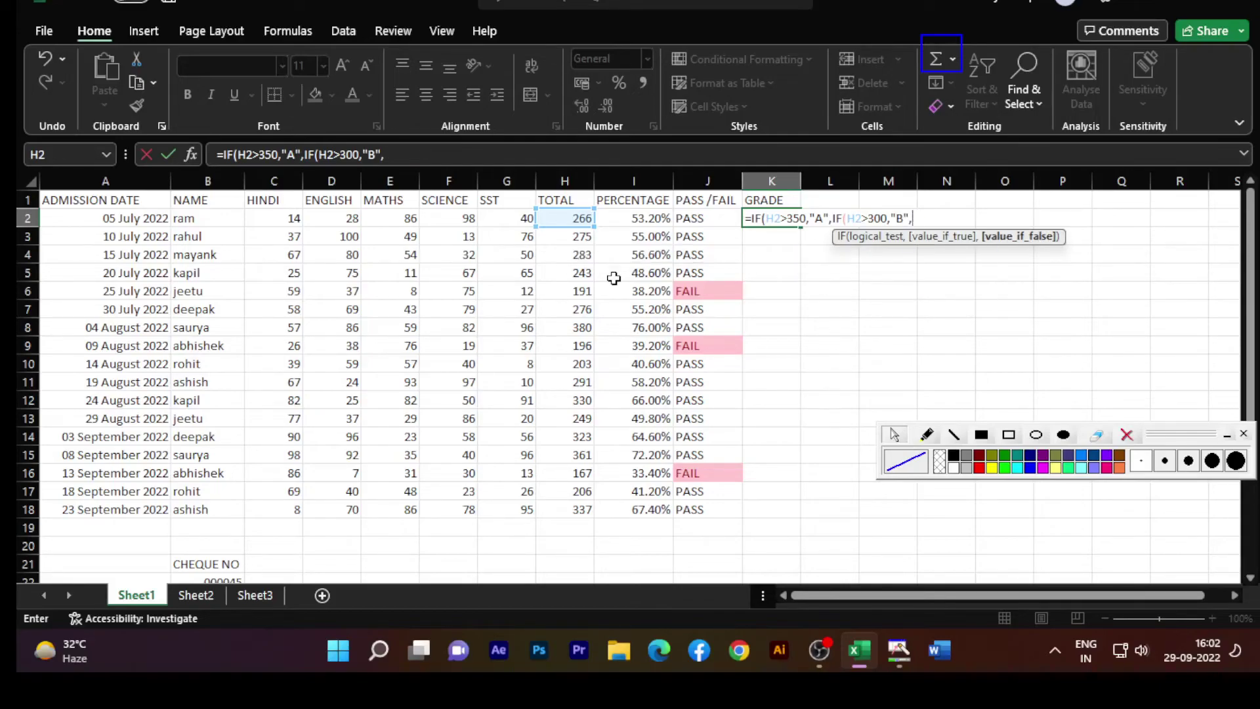
Continue the K2 grade formula with a third condition, IF(H2>250,"C",.
text(IF()
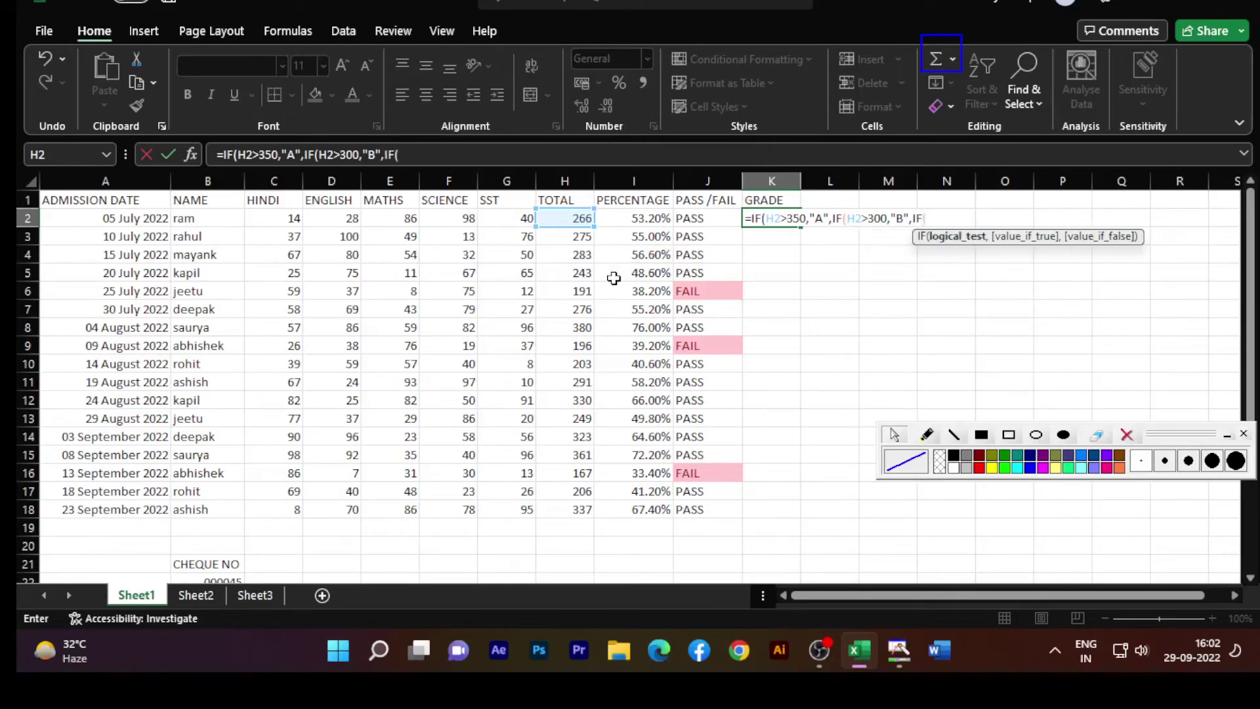
click(583, 220)
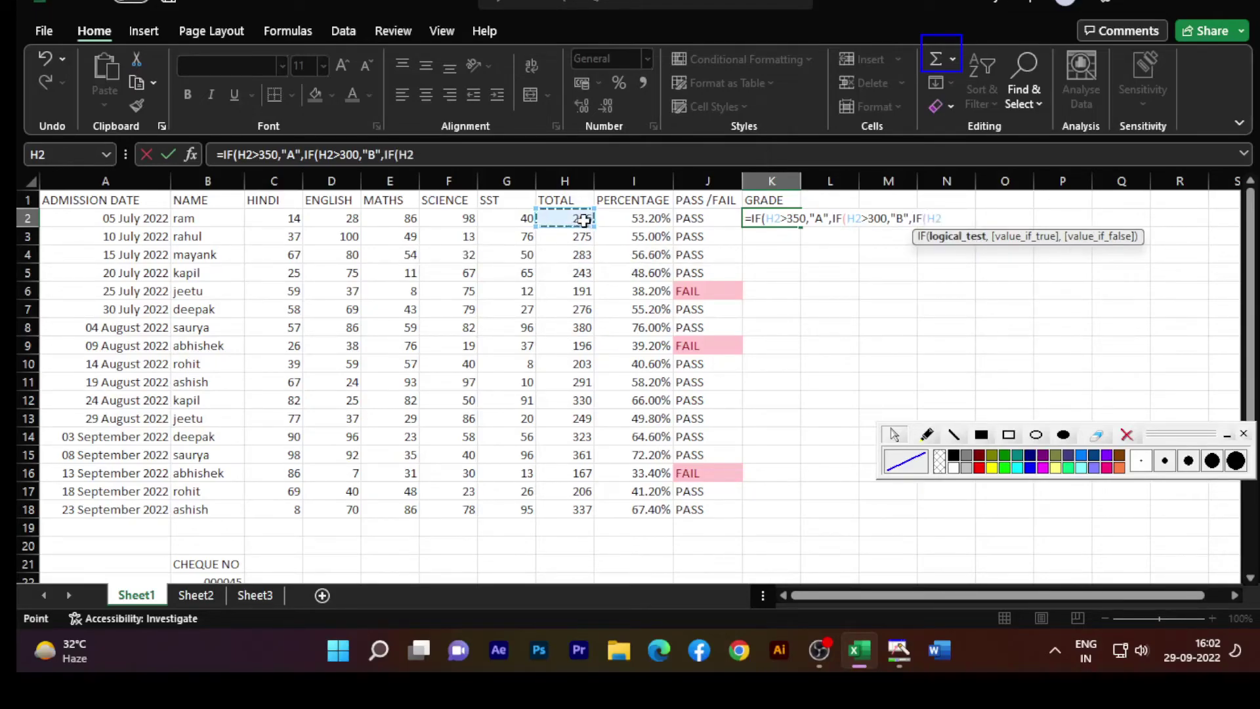
text(>250)
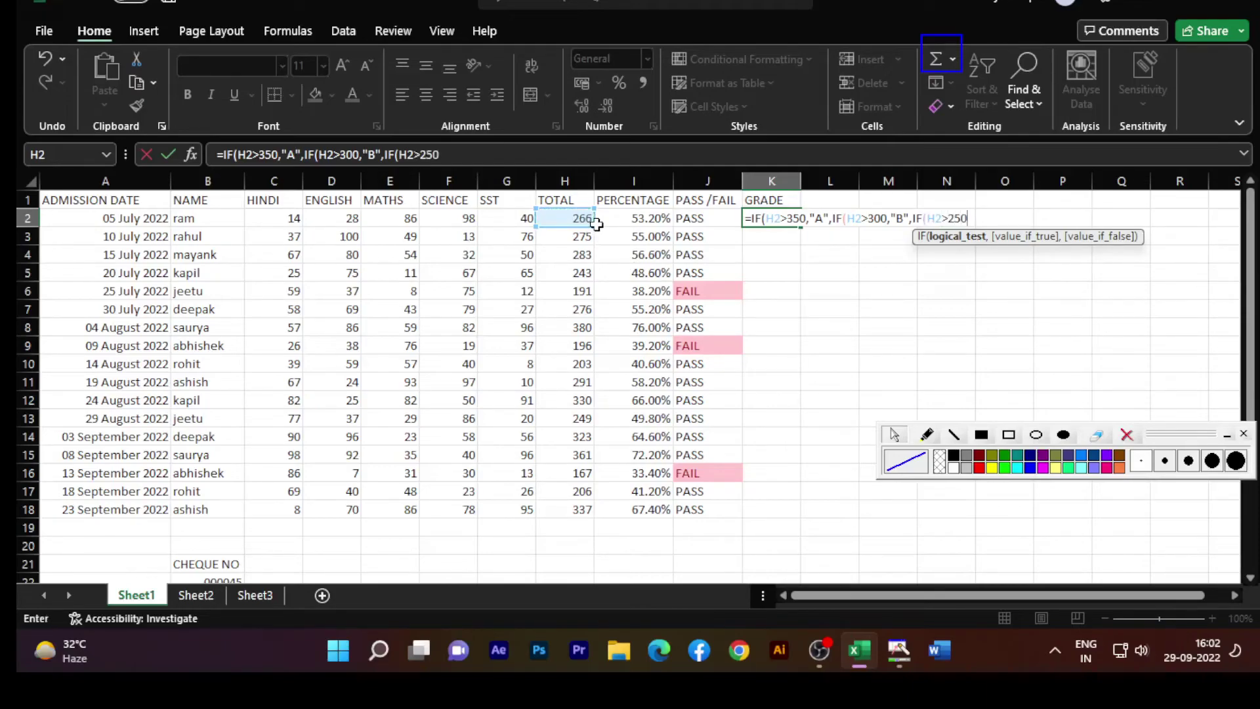
text(,"C",)
Add a fourth nested condition, IF(H2>200,"D", to the grade formula in K2.
click(556, 218)
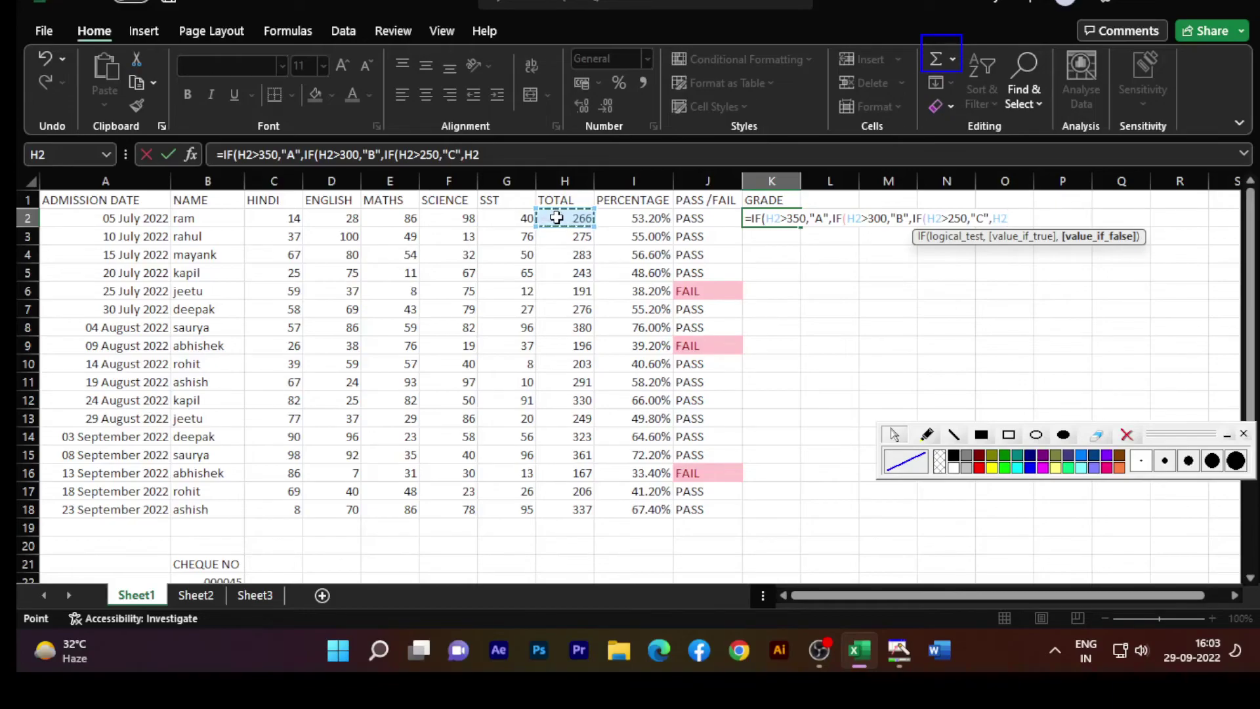
text(>200)
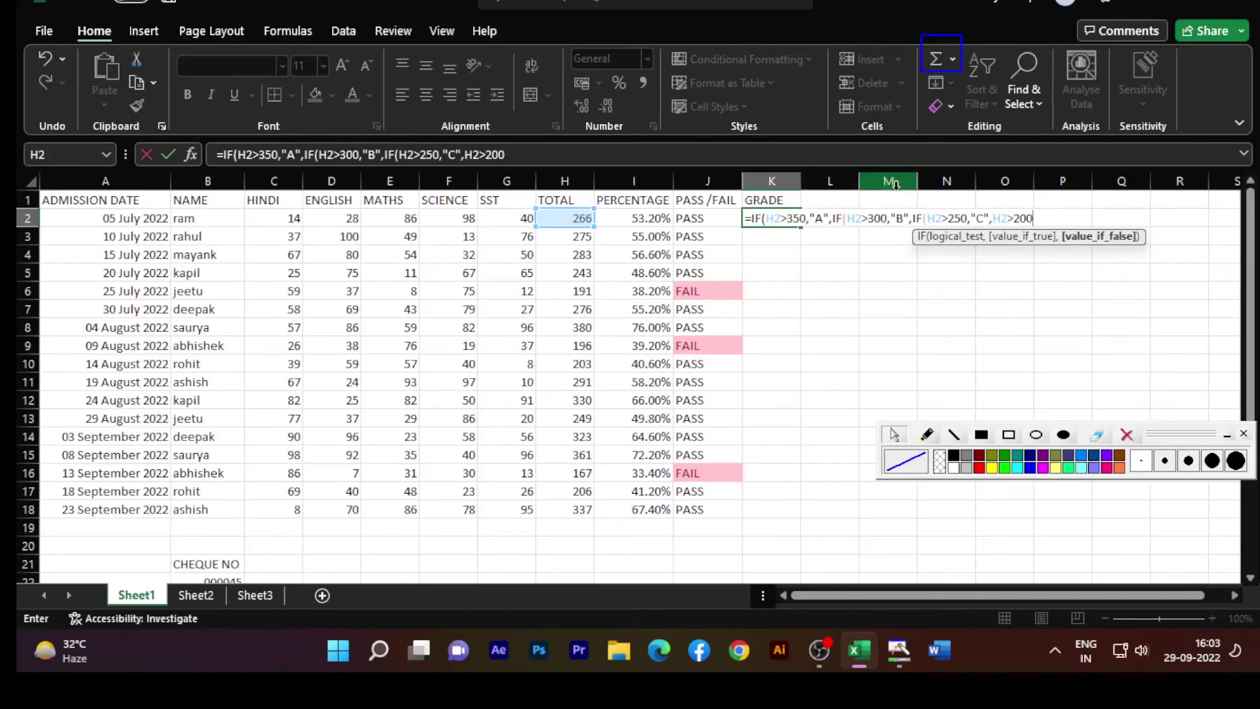
click(993, 218)
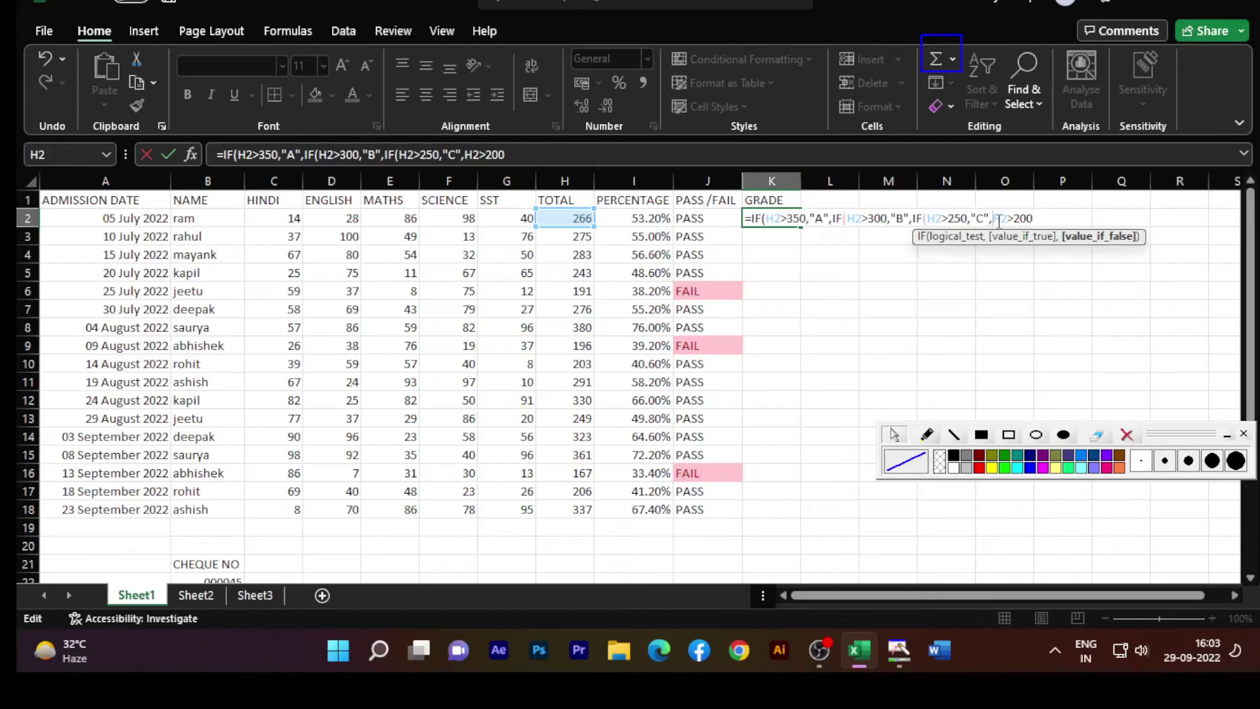
text(IF)
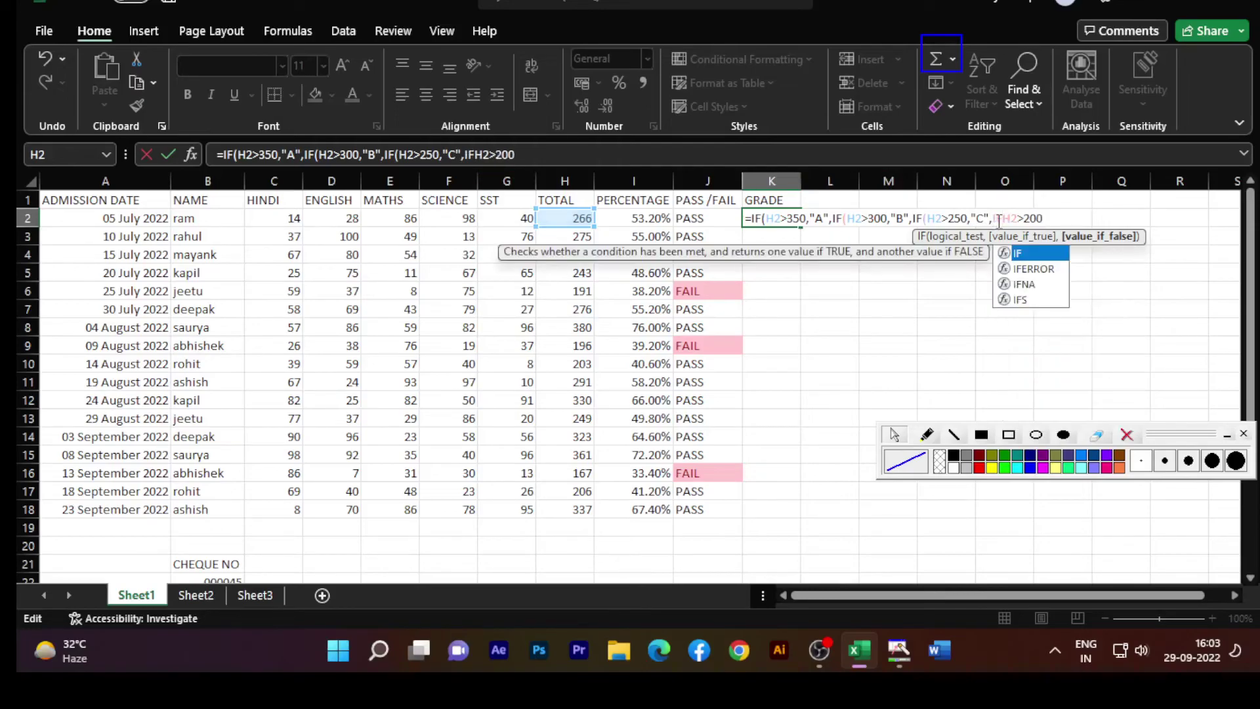
text(()
key(End)
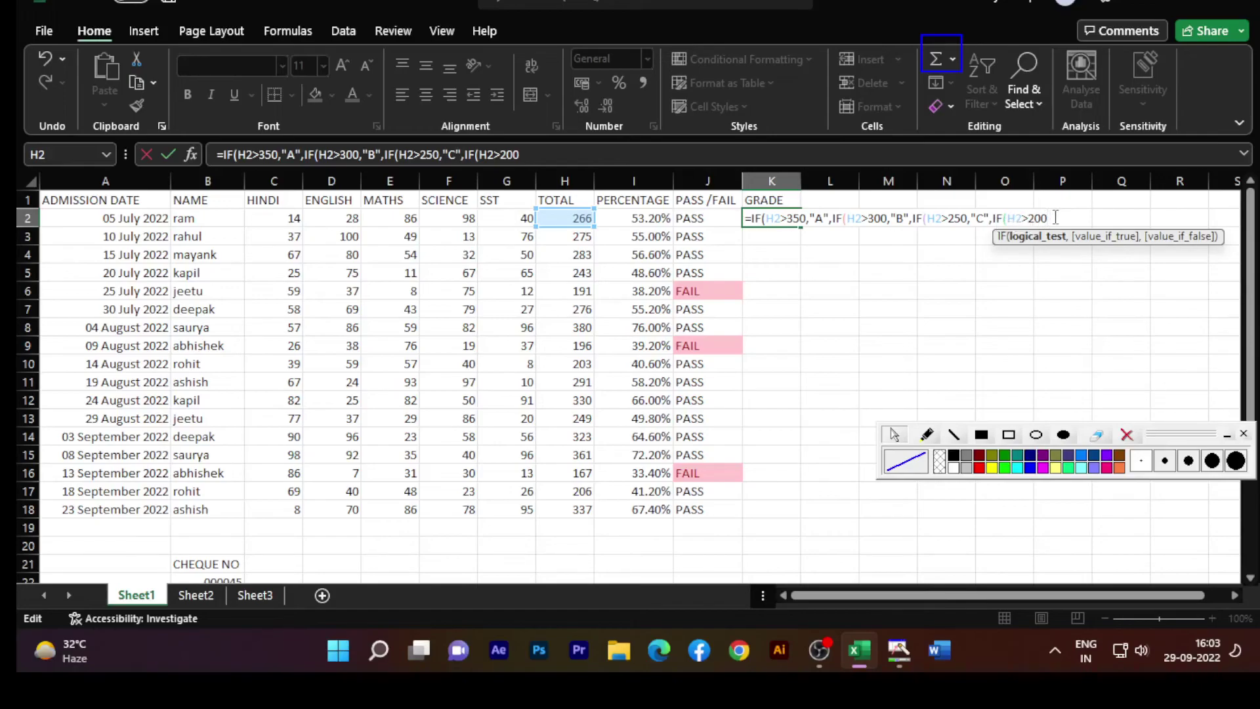
text(,")
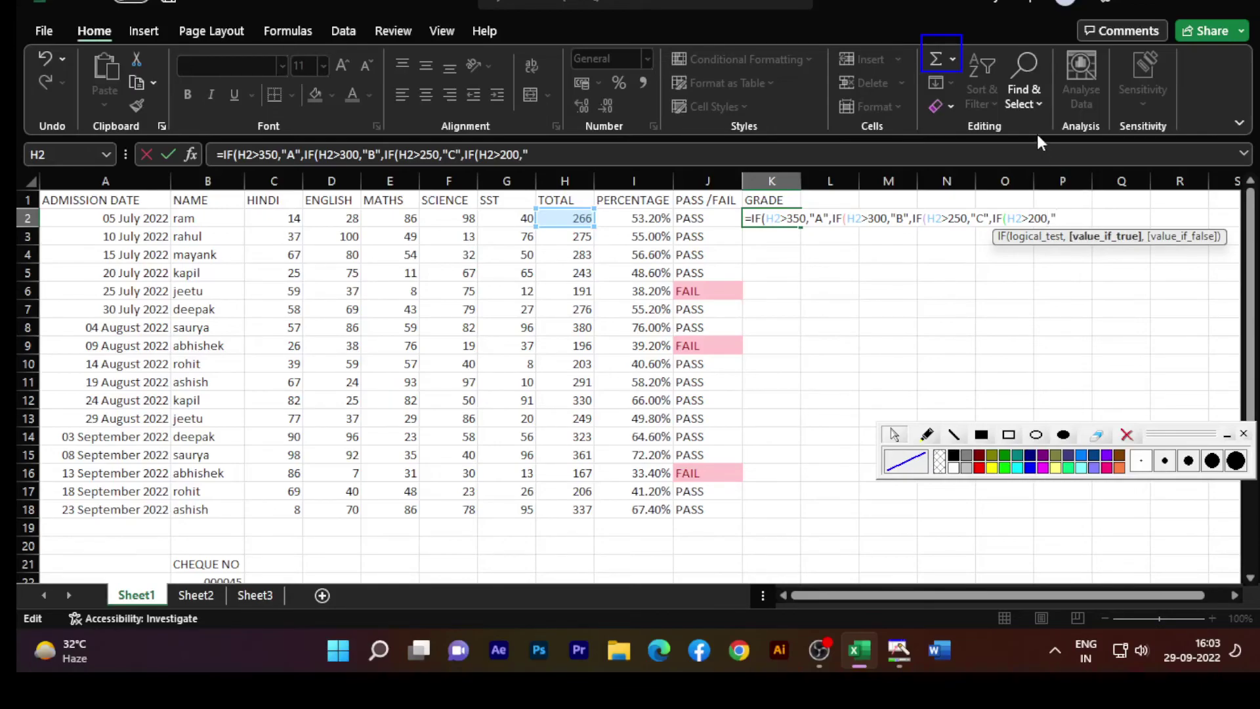
text(D")
text(,)
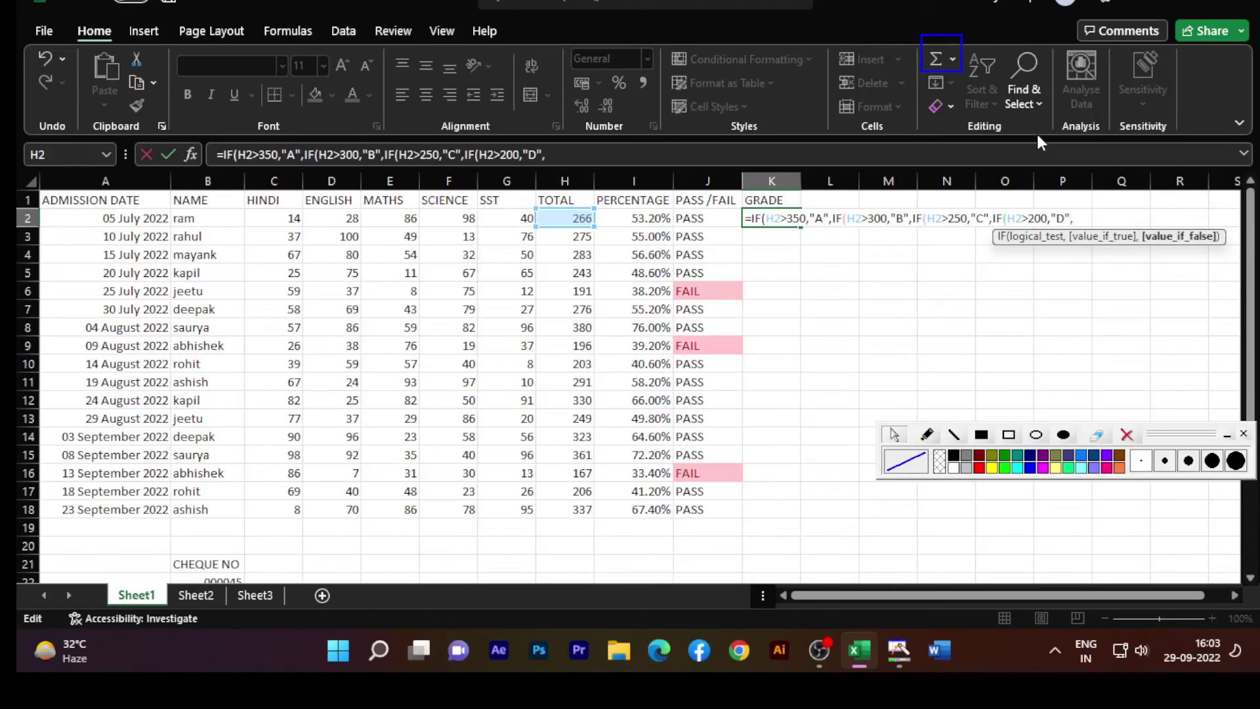
Complete the K2 grade formula with IF(H2<200,"E"), close all five nested IF brackets and enter it.
text(IF()
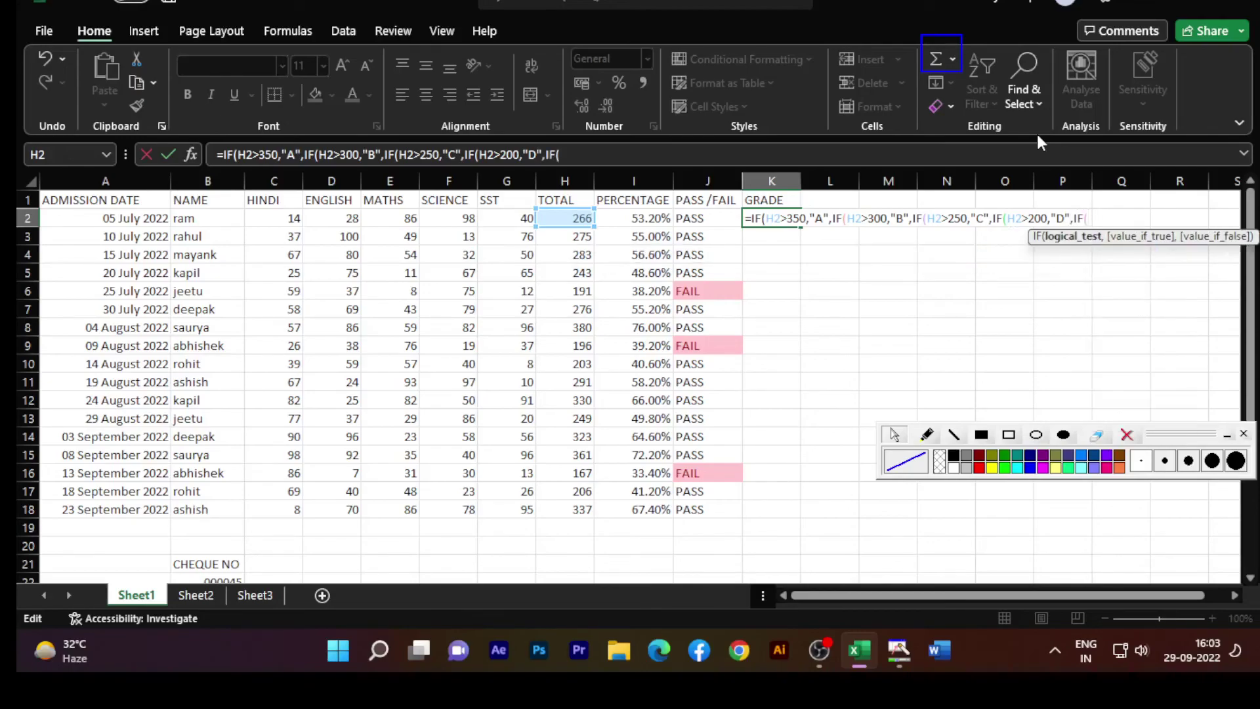
click(571, 217)
text(<200)
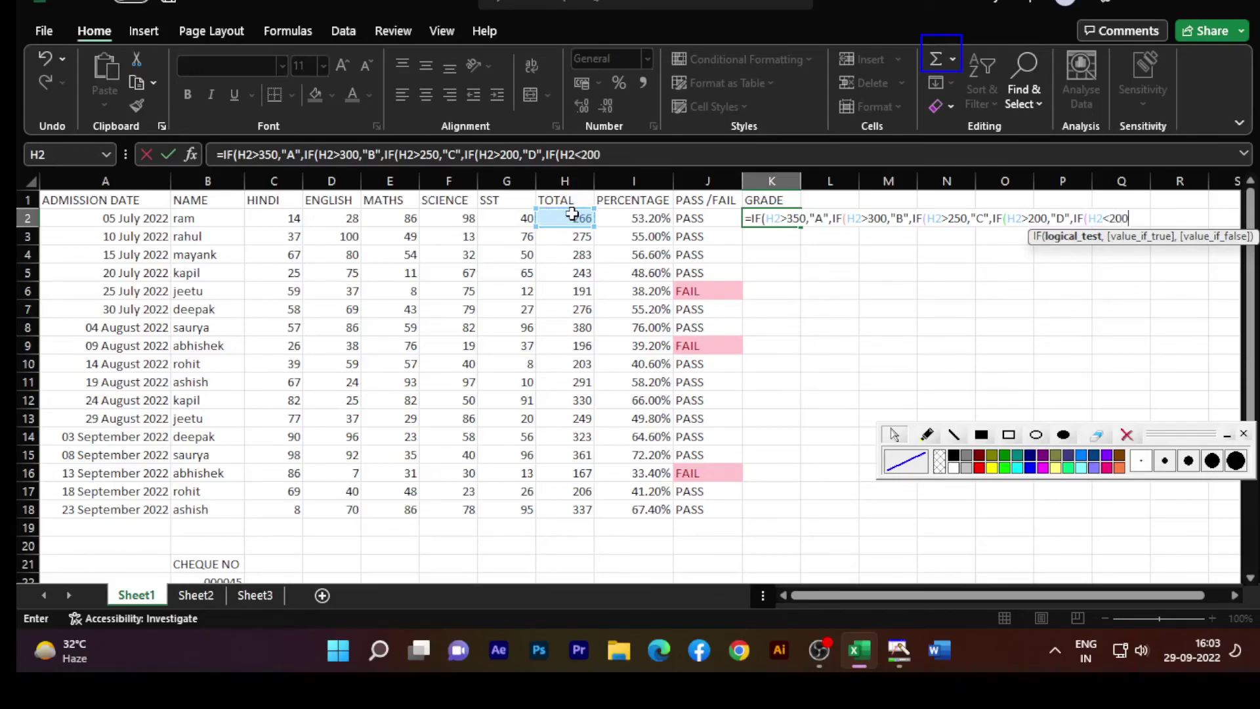
text(,")
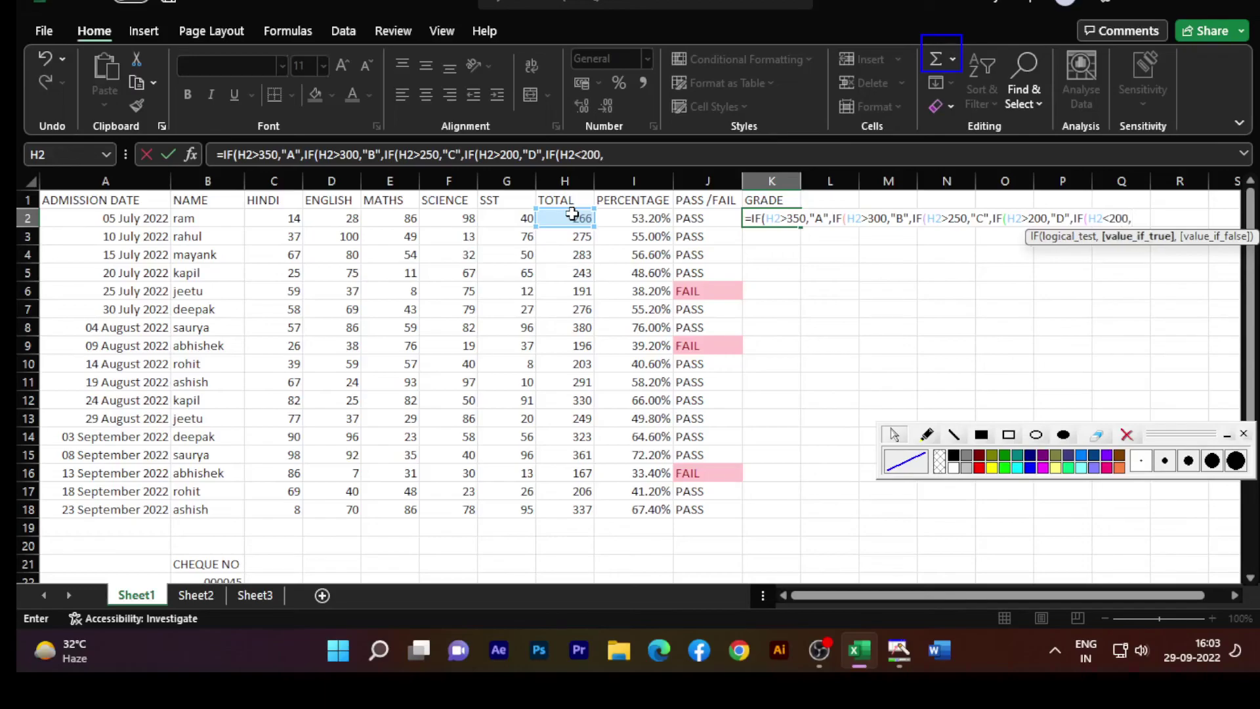
text(E"))
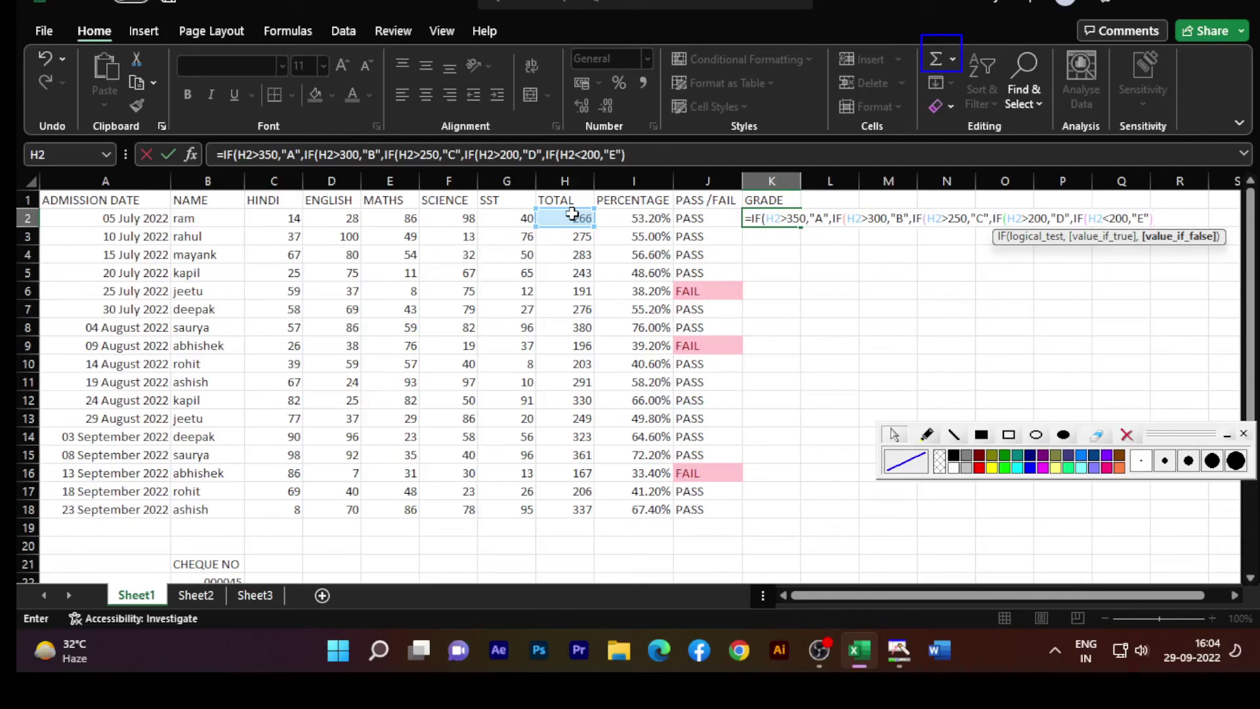
text()))))
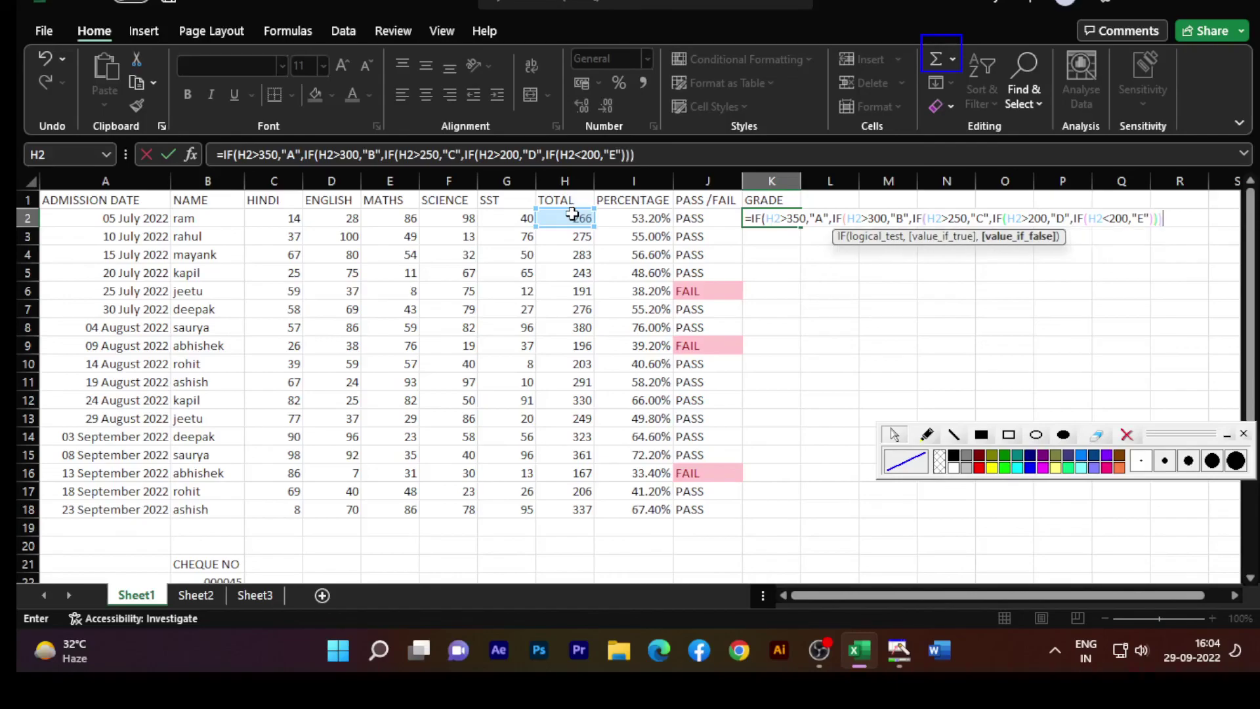
key(Return)
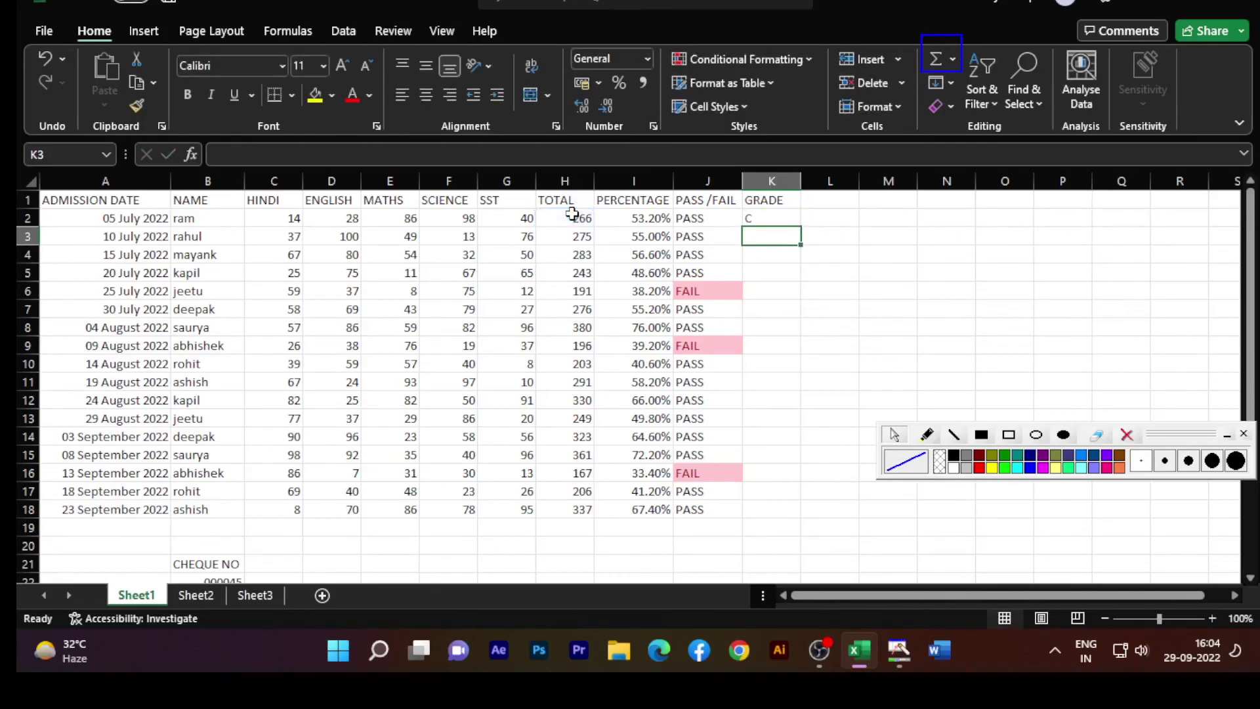
Fill the grade formula from K2 down to K18 for all students.
click(760, 217)
drag(801, 227, 811, 513)
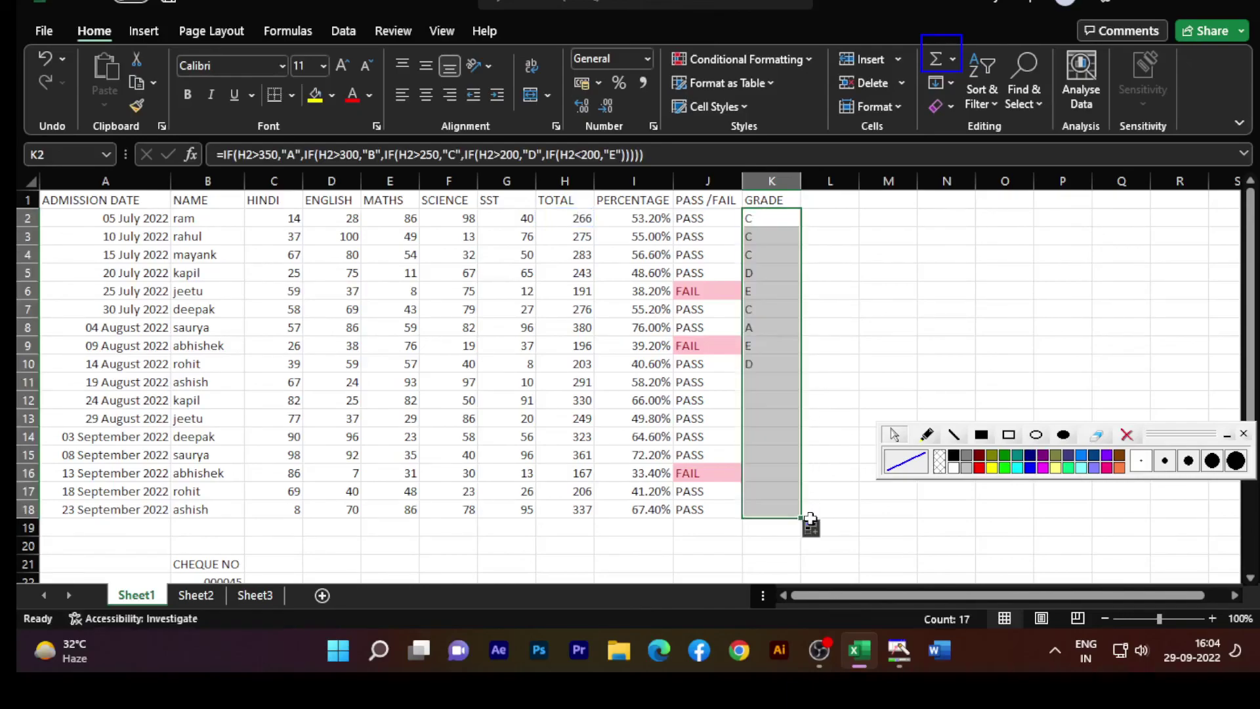
click(932, 291)
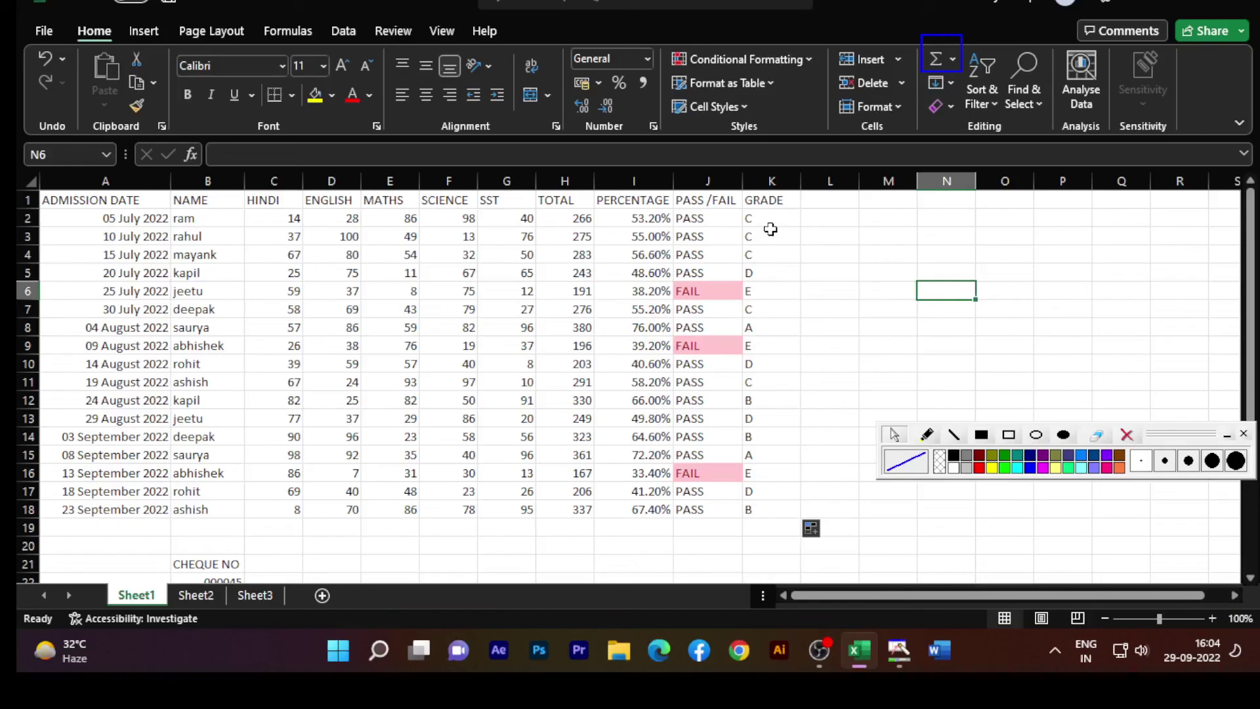
click(186, 596)
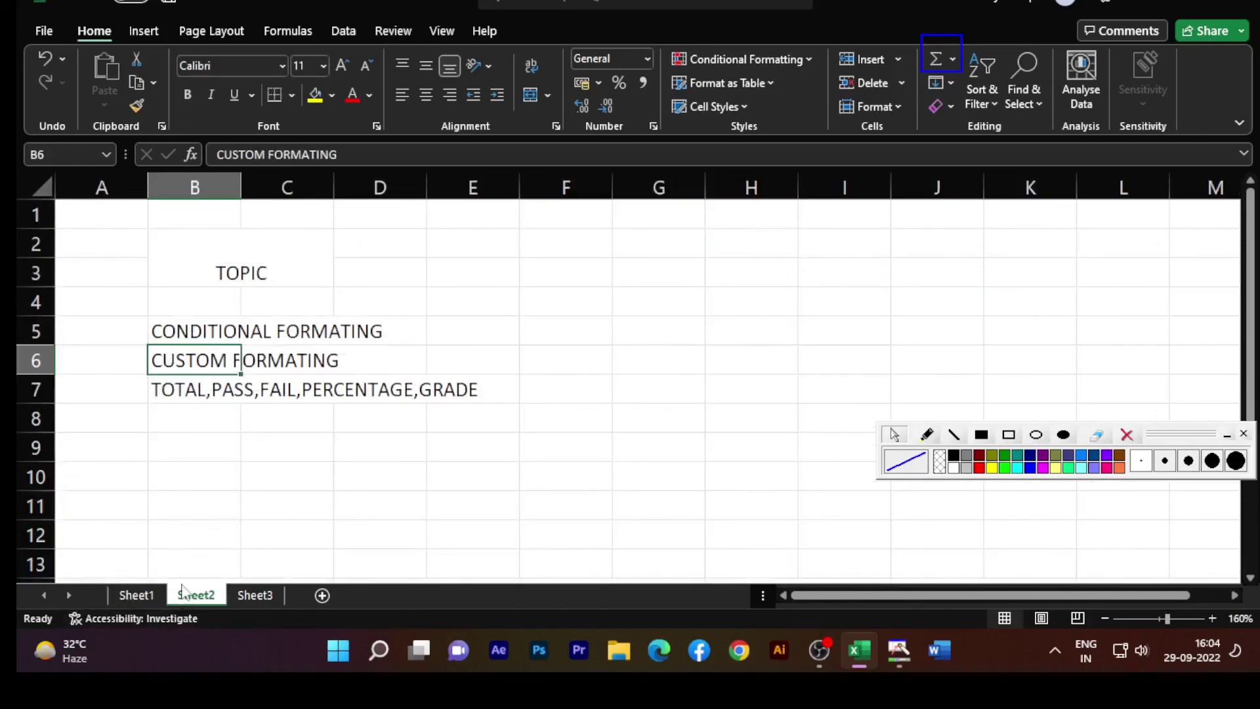
click(137, 597)
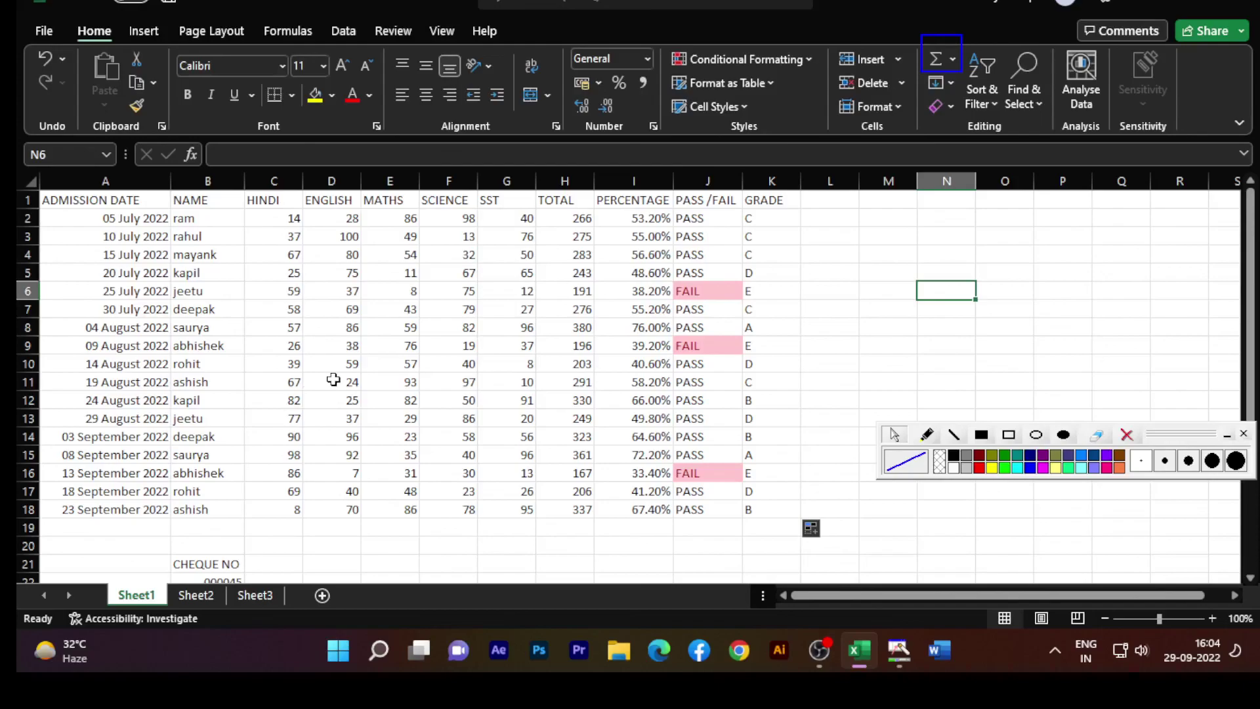
click(821, 647)
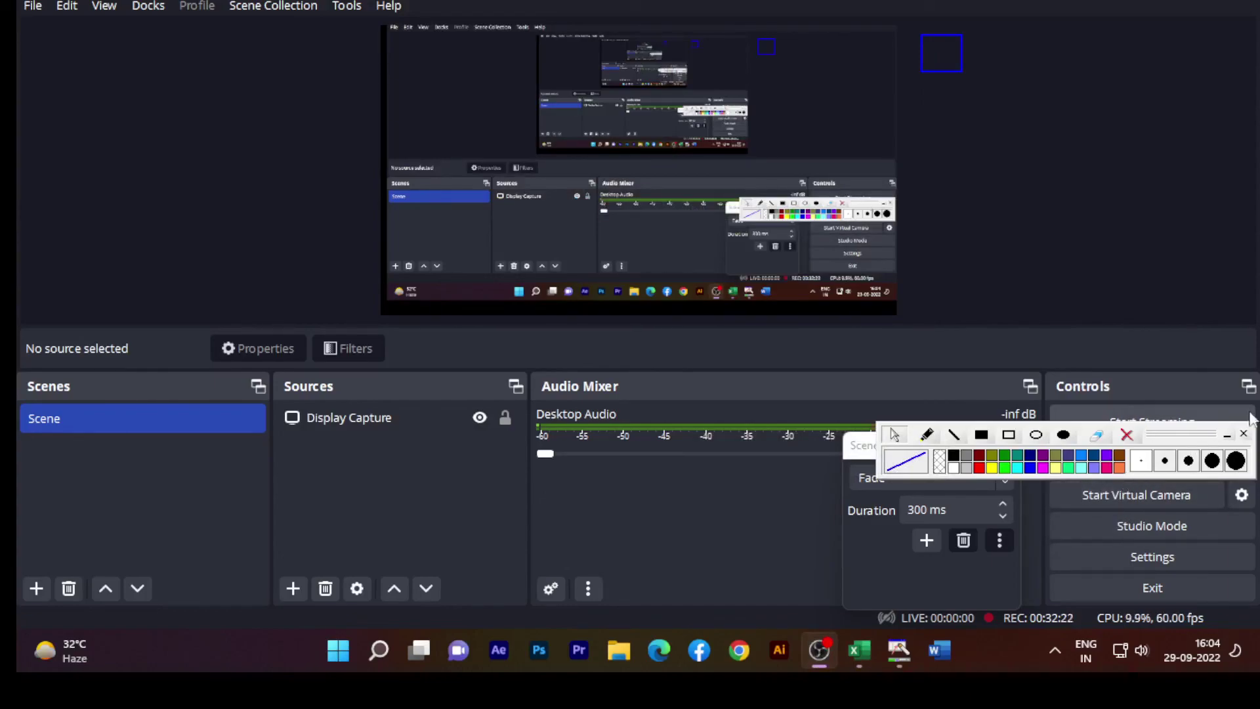
mouse_move(1181, 431)
mouse_down()
mouse_move(1156, 315)
mouse_move(1195, 180)
mouse_up()
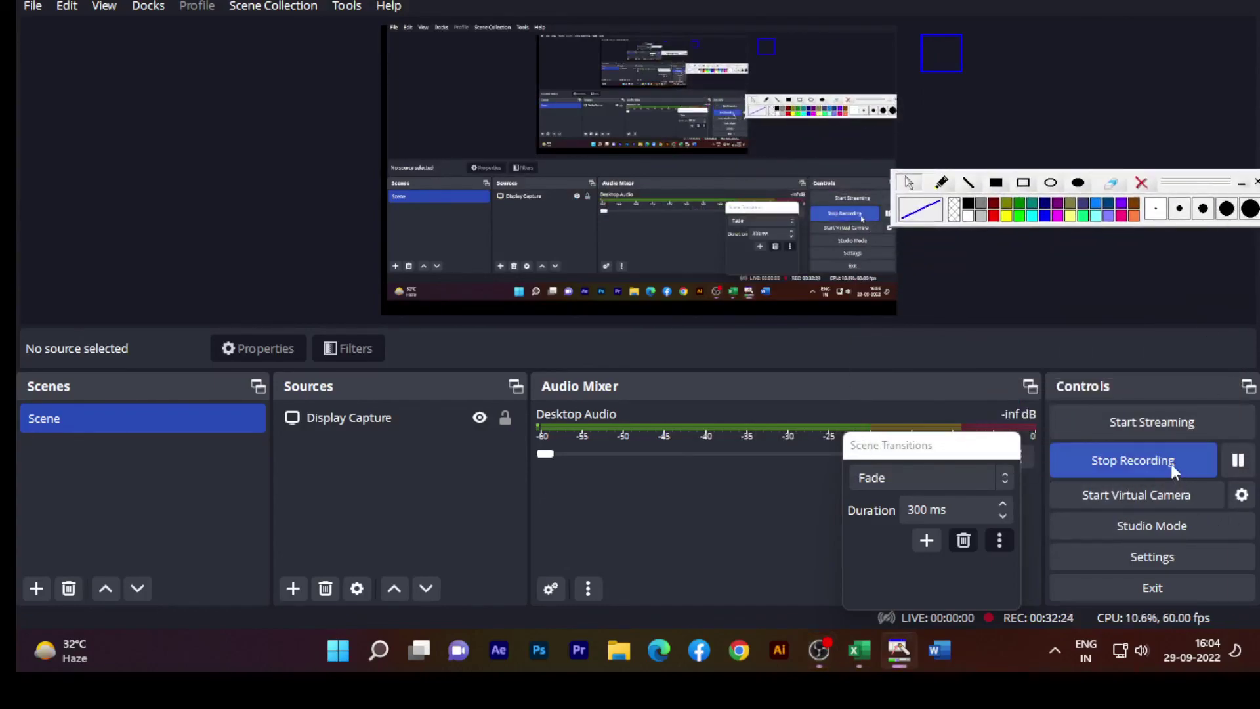